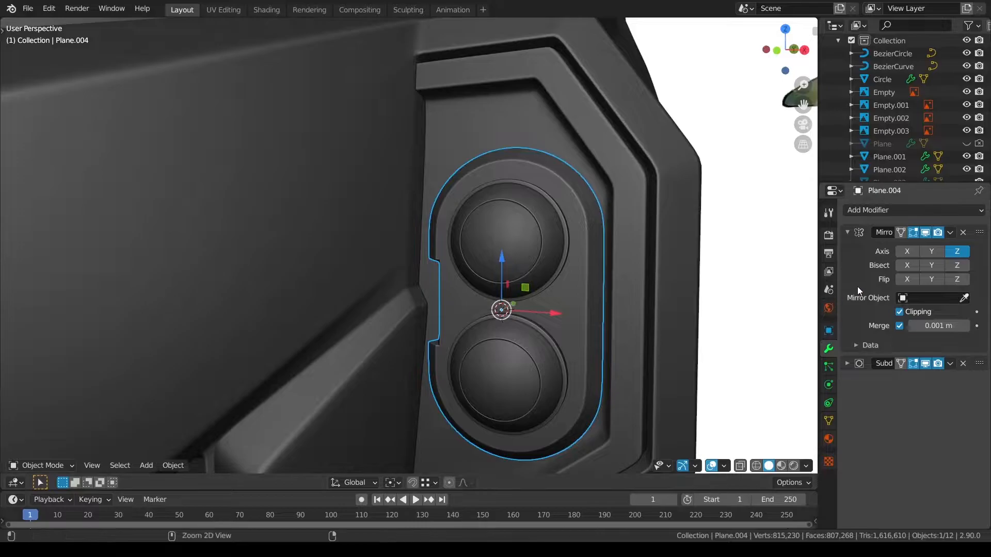
Apply the Z-axis Mirror modifier of the double side light plate Plane.004
{"action": "middle_click_drag", "start_coordinate": [446, 296], "coordinate": [517, 321]}
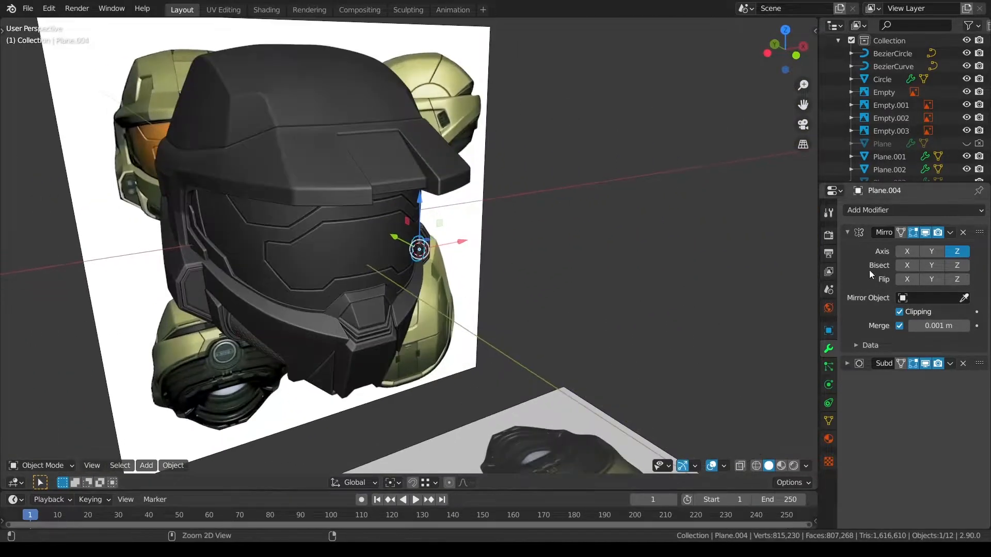
{"action": "key", "text": "ctrl+a"}
{"action": "middle_click_drag", "start_coordinate": [609, 279], "coordinate": [489, 277]}
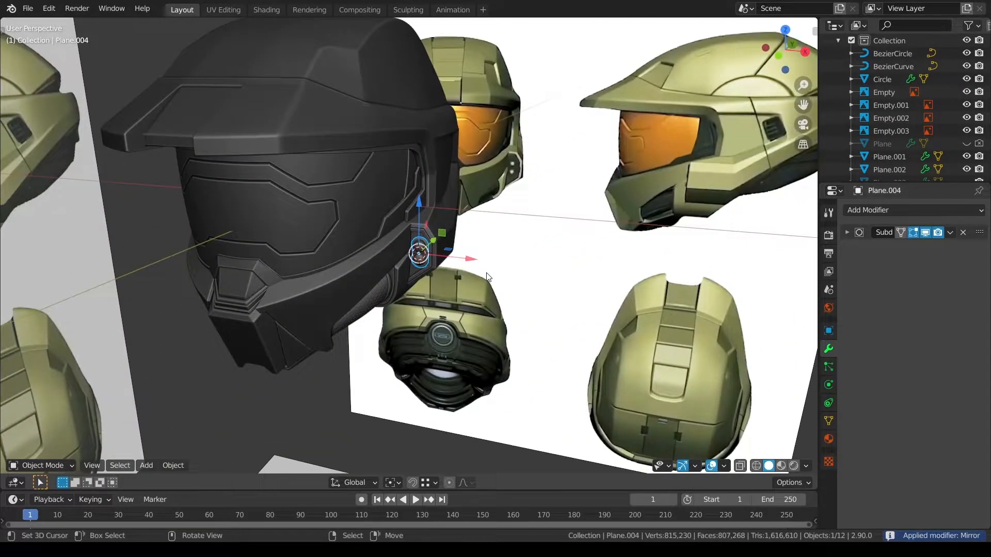
Add a Mirror modifier on the X axis to the side light plate, with Plane.001 as mirror object
{"action": "left_click", "coordinate": [867, 210]}
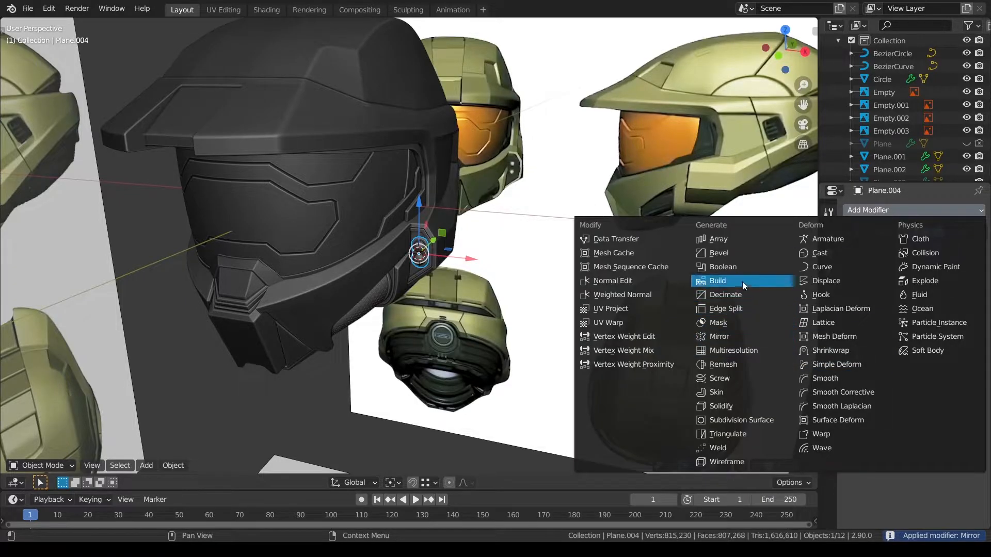
{"action": "left_click", "coordinate": [745, 337]}
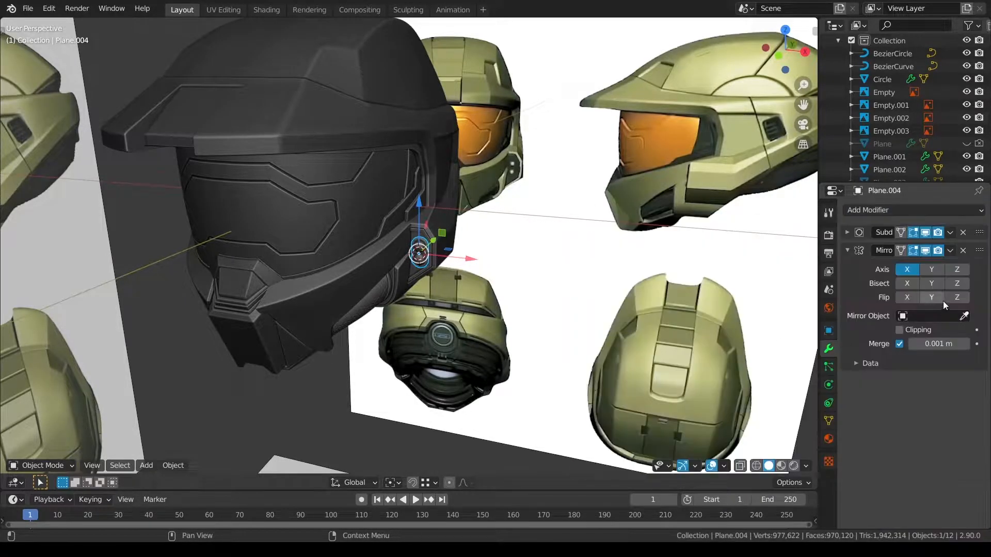
{"action": "left_click", "coordinate": [963, 316]}
{"action": "left_click", "coordinate": [347, 257]}
{"action": "middle_click_drag", "start_coordinate": [340, 314], "coordinate": [396, 307]}
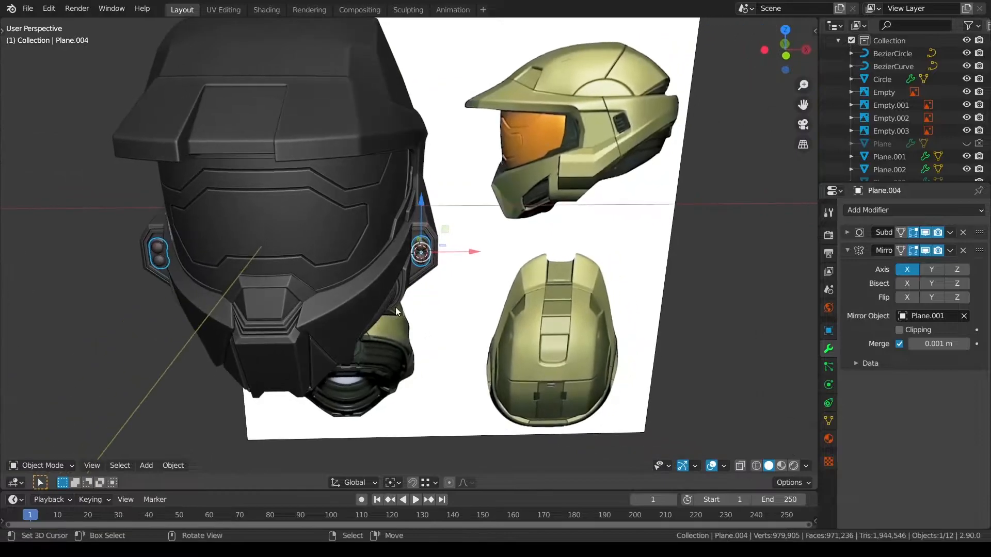
{"action": "key", "text": "slash"}
{"action": "key", "text": "alt+a"}
{"action": "key", "text": "slash"}
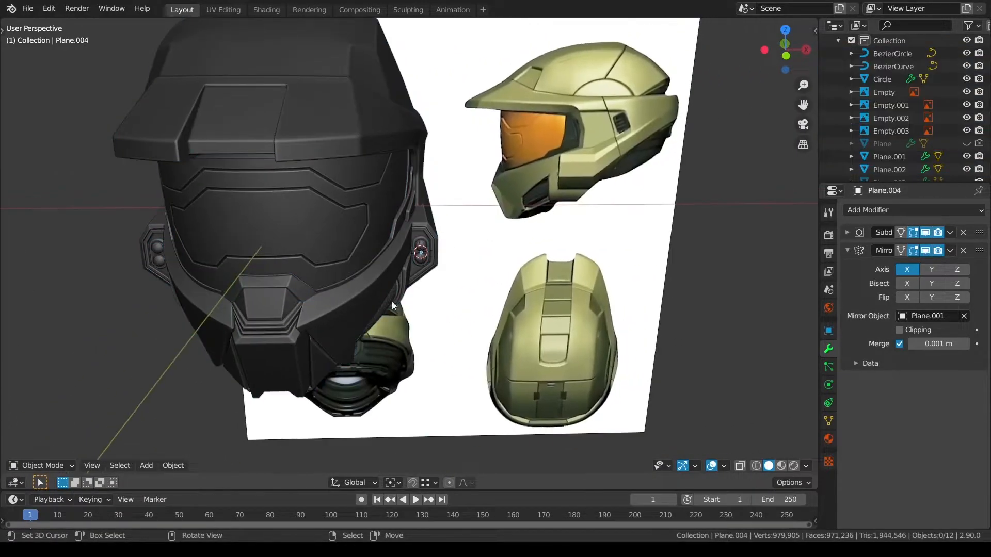
Open the helmet shell Plane.001 for mesh editing near the side light and switch to edge selection
{"action": "scroll", "coordinate": [395, 307], "scroll_direction": "up", "scroll_amount": 4}
{"action": "scroll", "coordinate": [469, 319], "scroll_direction": "up", "scroll_amount": 4}
{"action": "left_click", "coordinate": [446, 279]}
{"action": "middle_click_drag", "start_coordinate": [599, 303], "coordinate": [580, 288]}
{"action": "scroll", "coordinate": [580, 287], "scroll_direction": "up", "scroll_amount": 1}
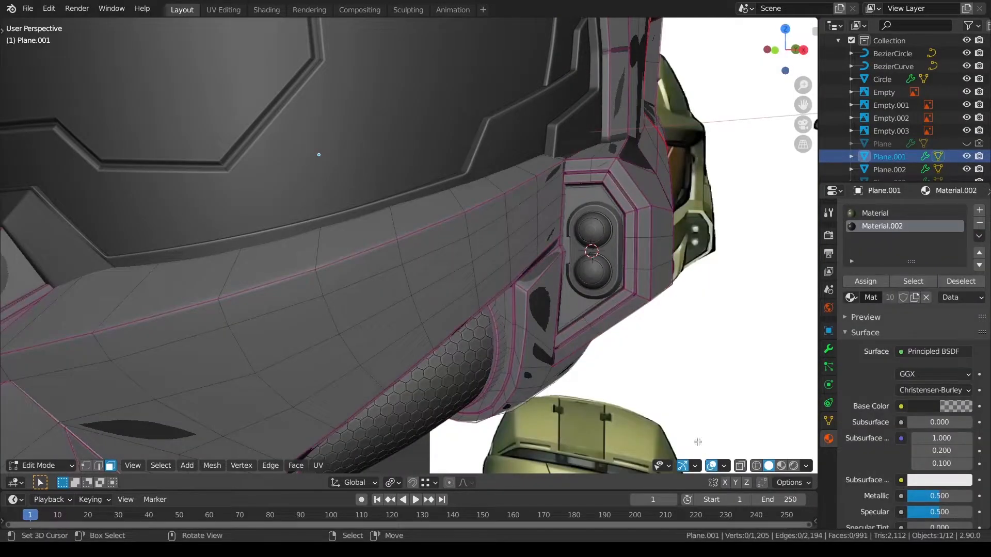
{"action": "middle_click_drag", "start_coordinate": [657, 361], "coordinate": [599, 371], "text": "shift"}
{"action": "scroll", "coordinate": [599, 371], "scroll_direction": "up", "scroll_amount": 1}
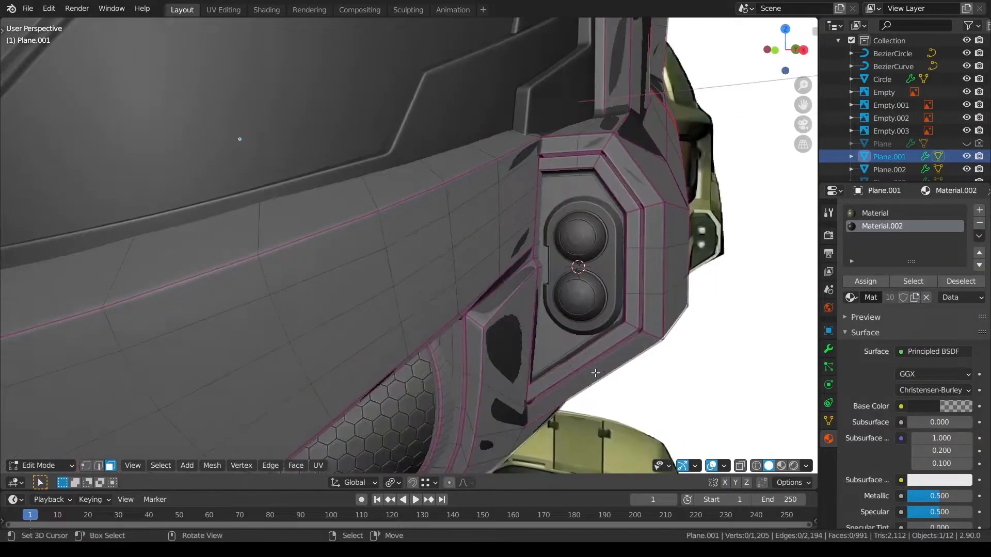
{"action": "left_click", "coordinate": [480, 321]}
{"action": "key", "text": "alt+a"}
{"action": "key", "text": "2"}
{"action": "right_click", "coordinate": [480, 325]}
{"action": "middle_click_drag", "start_coordinate": [516, 336], "coordinate": [494, 339]}
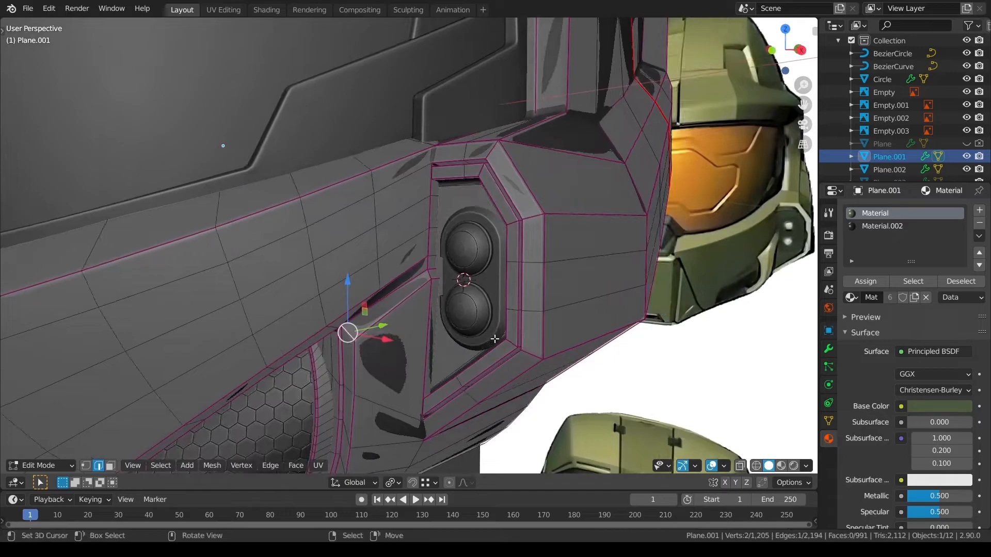
Turn off the viewport display of the helmet shell's Subdivision modifier and clear the selection
{"action": "left_click", "coordinate": [829, 349]}
{"action": "left_click", "coordinate": [929, 252]}
{"action": "middle_click_drag", "start_coordinate": [567, 309], "coordinate": [553, 310]}
{"action": "key", "text": "alt+a"}
{"action": "middle_click_drag", "start_coordinate": [468, 320], "coordinate": [453, 313]}
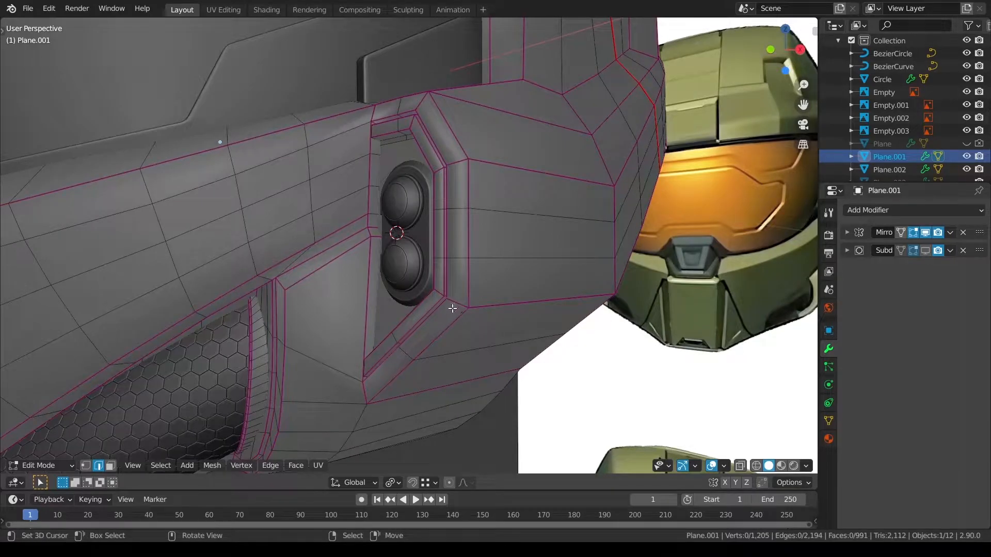
{"action": "middle_click_drag", "start_coordinate": [390, 310], "coordinate": [371, 315]}
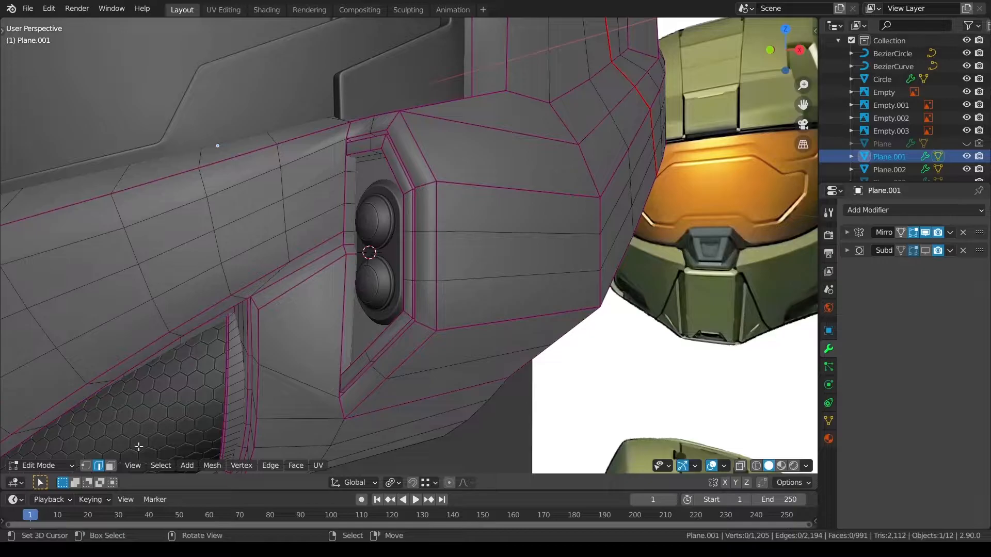
Dissolve an edge on the cheek area beside the side light and insert a centred loop cut through the panel below it
{"action": "key", "text": "ctrl+x"}
{"action": "key", "text": "alt+a"}
{"action": "key", "text": "ctrl+r"}
{"action": "left_click", "coordinate": [295, 307]}
{"action": "right_click", "coordinate": [295, 306]}
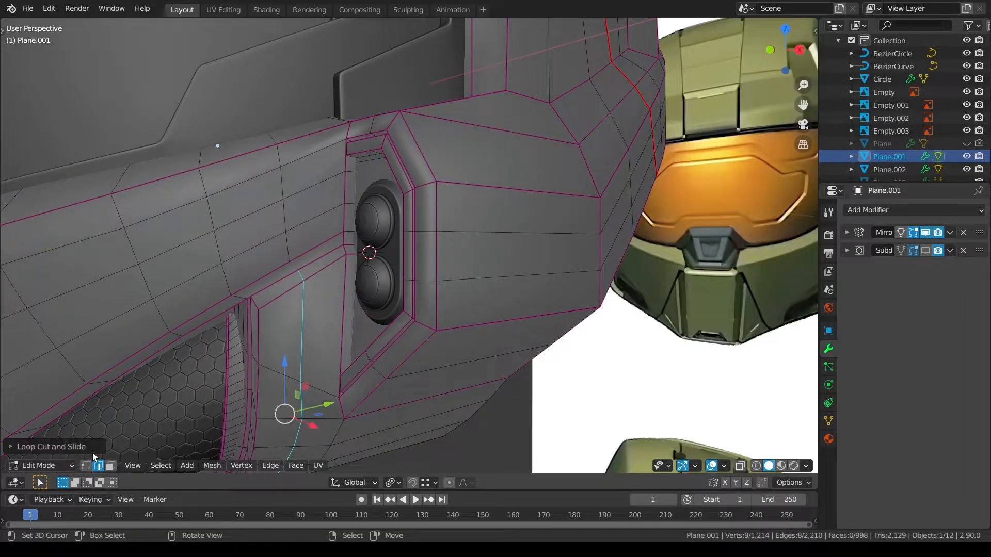
Connect the new loop's end vertex to the vertex on the cheek strip's lower edge
{"action": "left_click", "coordinate": [86, 465]}
{"action": "key", "text": "alt+a"}
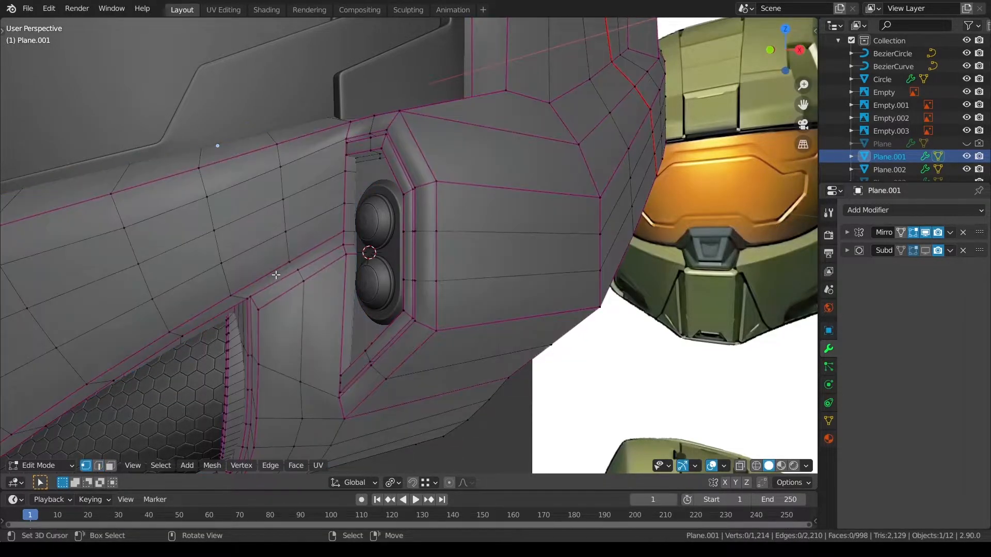
{"action": "right_click", "coordinate": [291, 267], "text": "shift"}
{"action": "key", "text": "j"}
{"action": "key", "text": "alt+a"}
Insert a centred vertical loop cut in the cheek strip and connect its lower end to the panel's corner vertex
{"action": "key", "text": "ctrl+r"}
{"action": "left_click", "coordinate": [261, 243]}
{"action": "right_click", "coordinate": [261, 244]}
{"action": "right_click", "coordinate": [248, 297]}
{"action": "right_click", "coordinate": [262, 279], "text": "shift"}
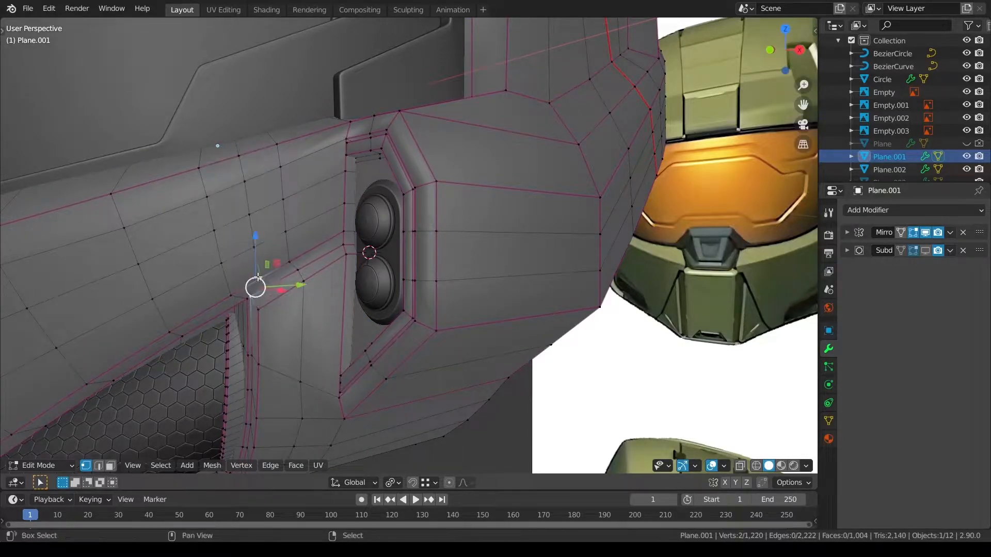
{"action": "key", "text": "j"}
{"action": "key", "text": "alt+a"}
Evenly space the vertices along the cheek strip's lower edge and the row directly above it
{"action": "right_click", "coordinate": [169, 332]}
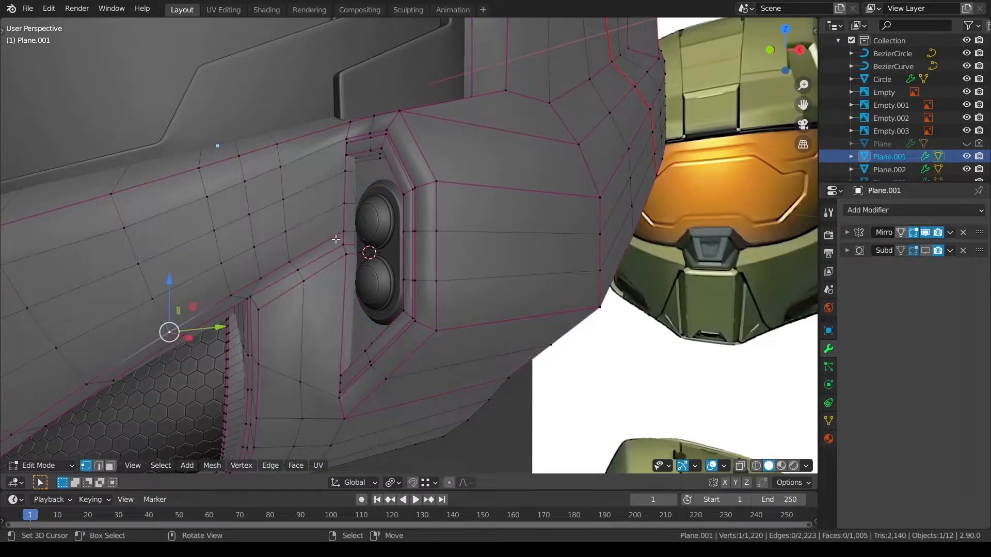
{"action": "right_click", "coordinate": [261, 279], "text": "ctrl"}
{"action": "key", "text": "q"}
{"action": "left_click", "coordinate": [456, 307]}
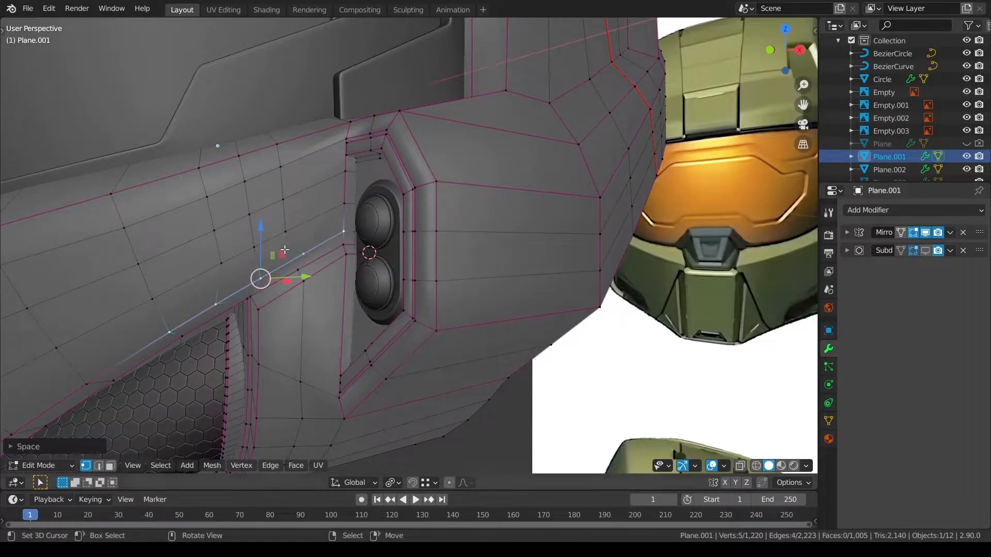
{"action": "right_click", "coordinate": [150, 298]}
{"action": "right_click", "coordinate": [344, 231], "text": "ctrl"}
{"action": "key", "text": "q"}
{"action": "left_click", "coordinate": [511, 235]}
Evenly space the vertices along the two upper rows of the cheek strip
{"action": "right_click", "coordinate": [138, 264]}
{"action": "right_click", "coordinate": [315, 184], "text": "ctrl"}
{"action": "key", "text": "q"}
{"action": "left_click", "coordinate": [361, 177]}
{"action": "right_click", "coordinate": [124, 228]}
{"action": "right_click", "coordinate": [346, 139], "text": "ctrl"}
{"action": "key", "text": "q"}
{"action": "left_click", "coordinate": [419, 156]}
{"action": "middle_click_drag", "start_coordinate": [419, 156], "coordinate": [414, 203]}
Return to Object Mode and show the helmet shell with its Subdivision modifier enabled in the viewport
{"action": "right_click", "coordinate": [102, 283]}
{"action": "right_click", "coordinate": [231, 237]}
{"action": "key", "text": "z"}
{"action": "left_click", "coordinate": [93, 232]}
{"action": "key", "text": "shift+z"}
{"action": "key", "text": "q"}
{"action": "left_click", "coordinate": [482, 195]}
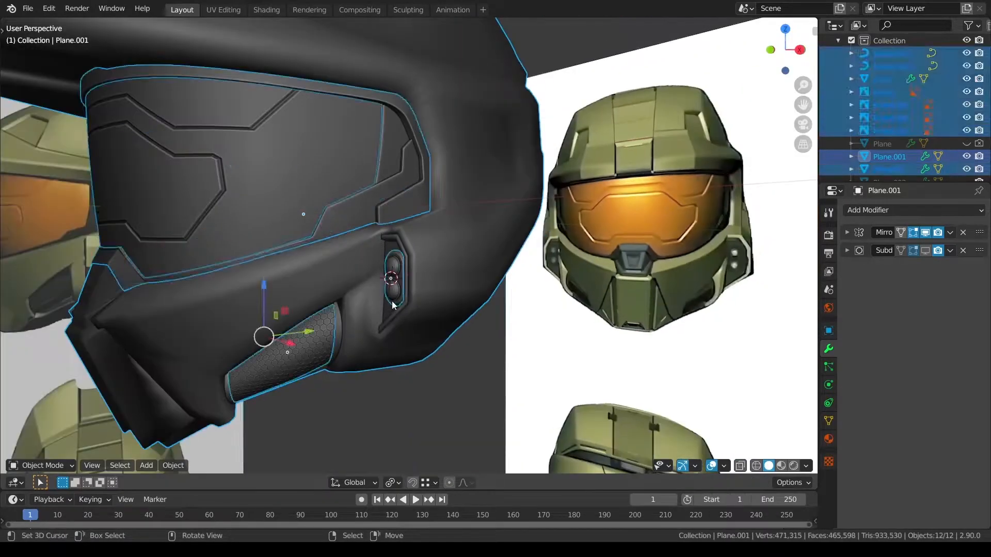
{"action": "left_click", "coordinate": [392, 305]}
{"action": "key", "text": "q"}
{"action": "left_click", "coordinate": [370, 288]}
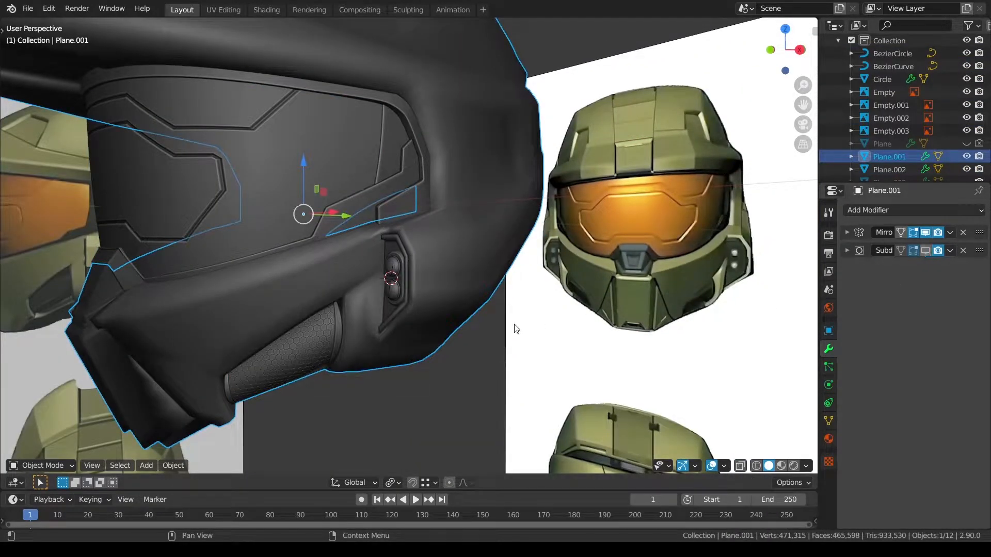
{"action": "scroll", "coordinate": [464, 323], "scroll_direction": "up", "scroll_amount": 5}
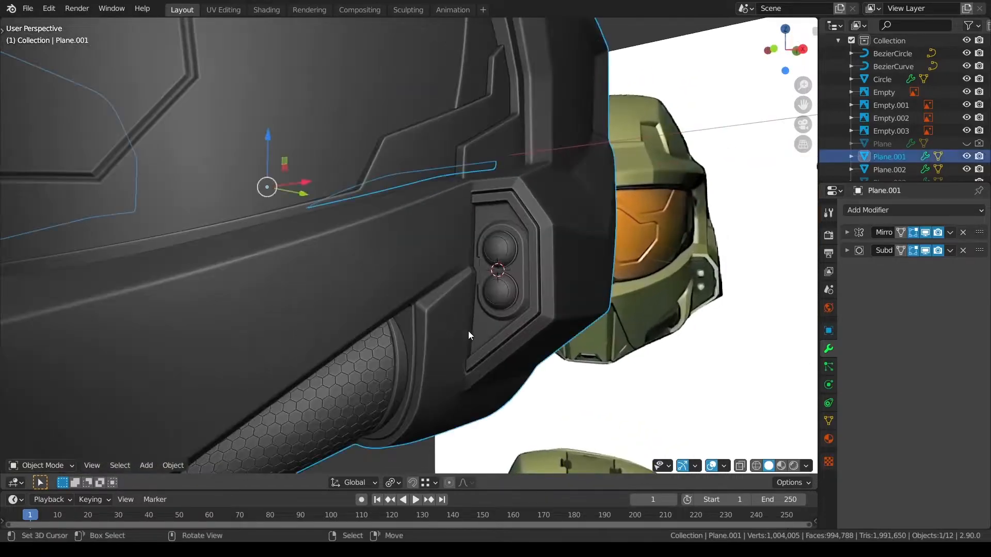
Resume mesh editing of the helmet shell in edge selection mode
{"action": "key", "text": "Tab"}
{"action": "scroll", "coordinate": [570, 318], "scroll_direction": "up", "scroll_amount": 3}
{"action": "scroll", "coordinate": [395, 349], "scroll_direction": "up", "scroll_amount": 2}
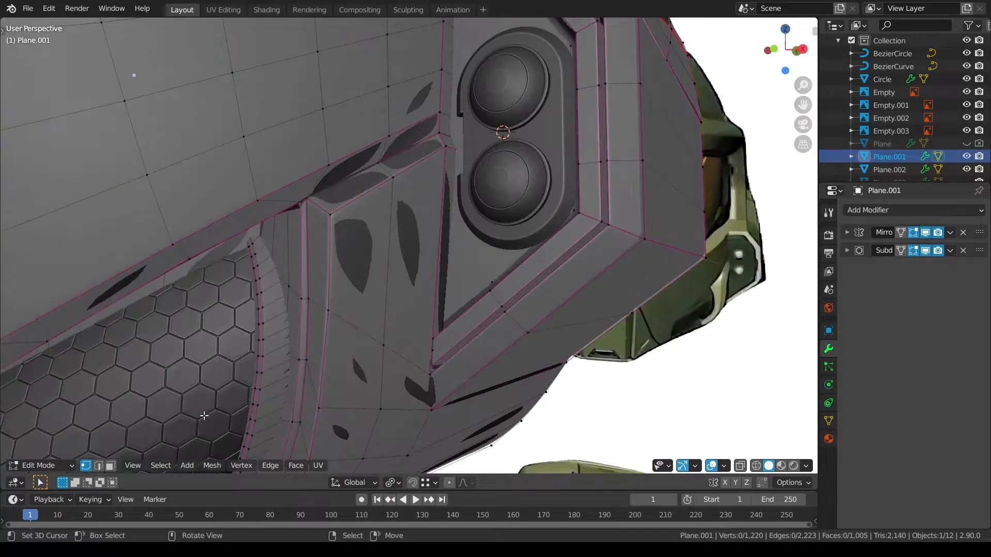
{"action": "left_click", "coordinate": [98, 466]}
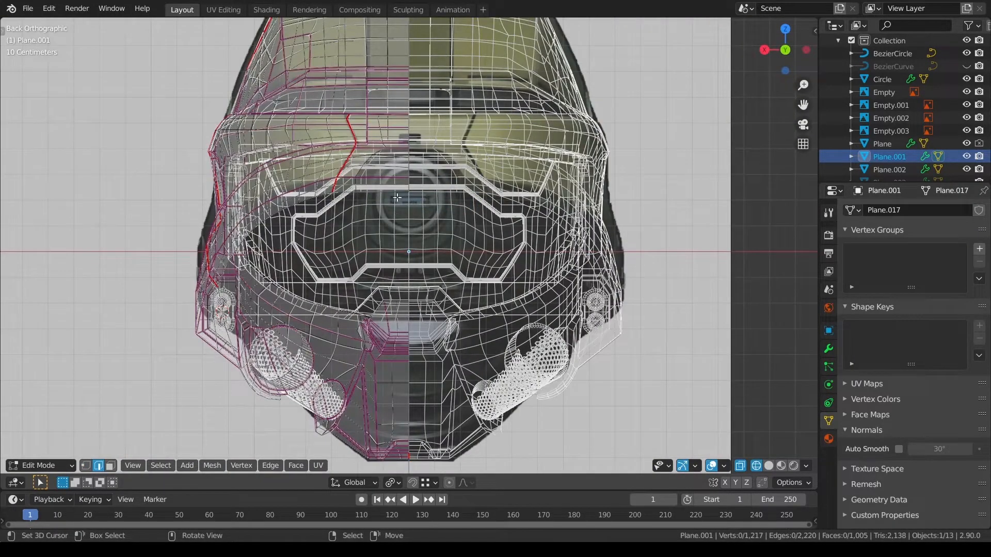
Delete the five faces beside the centre line of the helmet's rear rim to open a notch
{"action": "scroll", "coordinate": [488, 303], "scroll_direction": "up", "scroll_amount": 4}
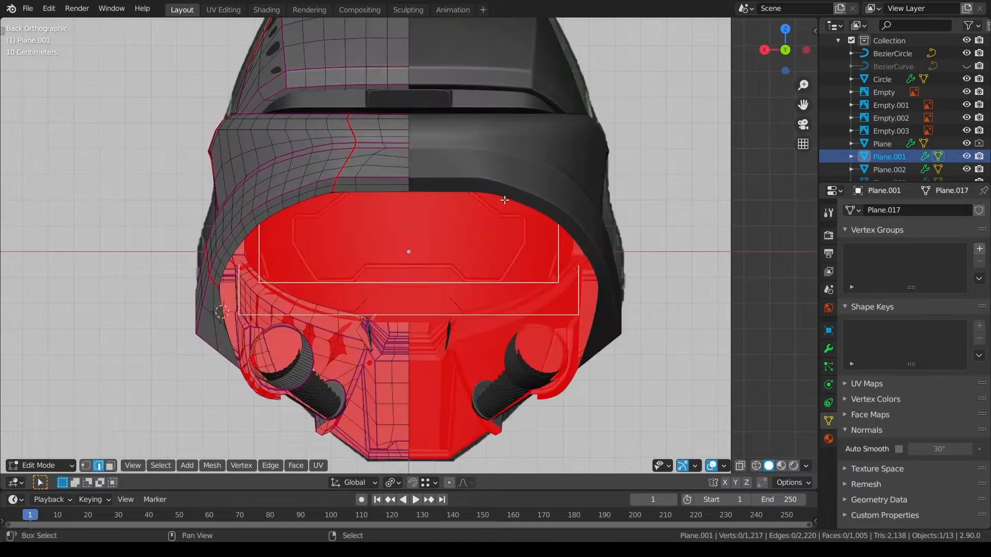
{"action": "left_click", "coordinate": [110, 467]}
{"action": "left_click", "coordinate": [321, 252]}
{"action": "left_click", "coordinate": [331, 204], "text": "ctrl"}
{"action": "key", "text": "x"}
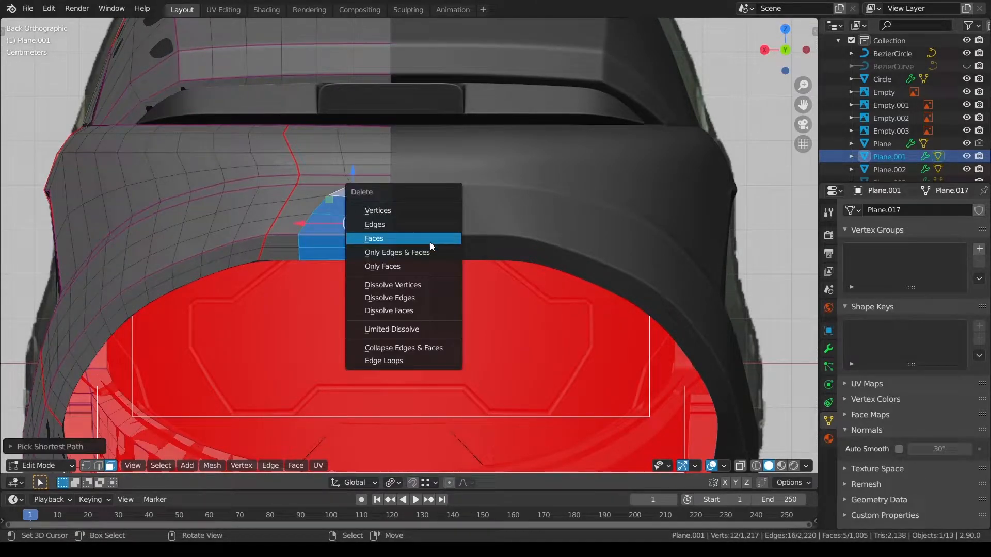
{"action": "left_click", "coordinate": [431, 241]}
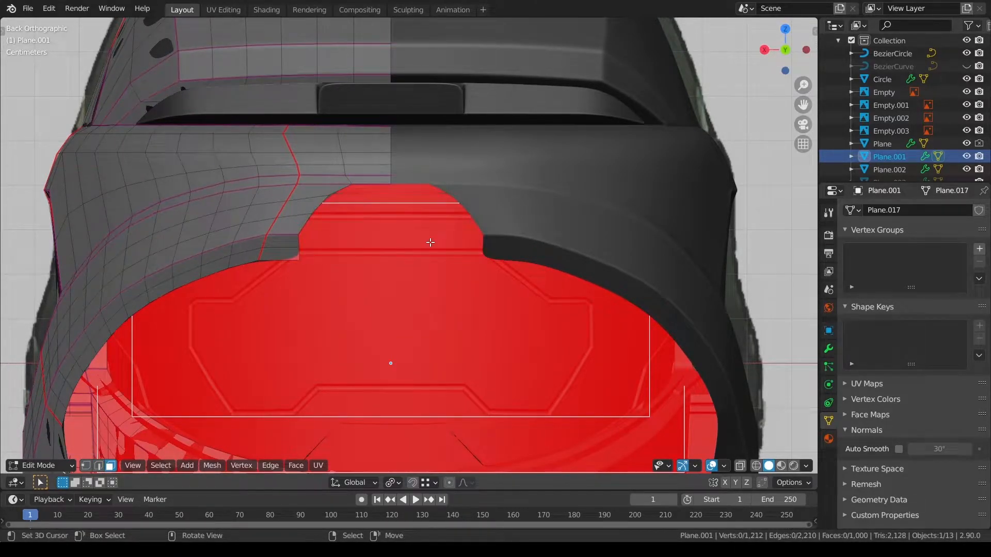
Turn off the Subdivision modifier's viewport display on the helmet shell and shade it flat
{"action": "left_click", "coordinate": [828, 350]}
{"action": "left_click", "coordinate": [926, 251]}
{"action": "key", "text": "Tab"}
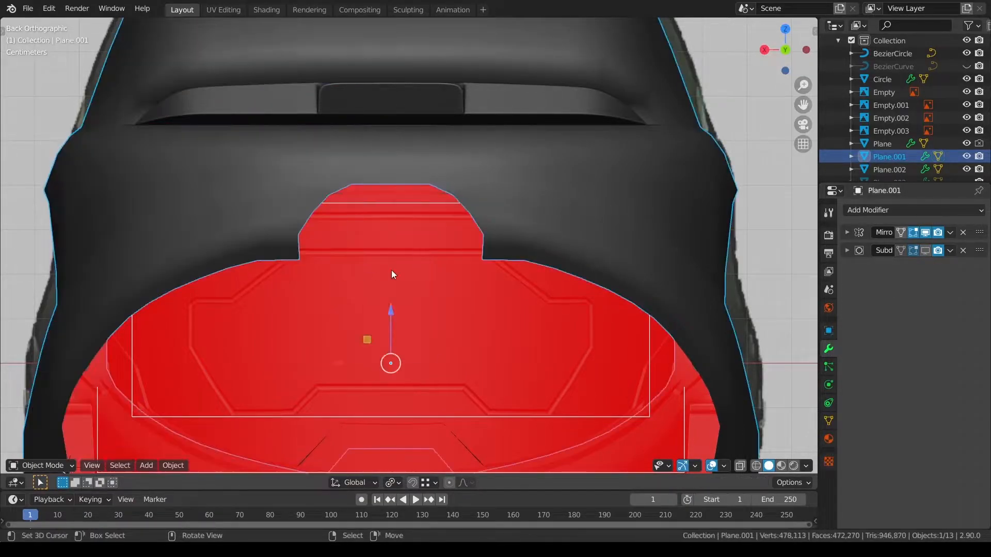
{"action": "key", "text": "q"}
{"action": "left_click", "coordinate": [348, 305]}
{"action": "key", "text": "a"}
{"action": "right_click", "coordinate": [271, 245]}
{"action": "right_click", "coordinate": [271, 244]}
{"action": "key", "text": "Tab"}
Select the continuous path of edges along the helmet's rear opening, including the notch
{"action": "middle_click_drag", "start_coordinate": [448, 254], "coordinate": [460, 232]}
{"action": "scroll", "coordinate": [457, 247], "scroll_direction": "down", "scroll_amount": 5}
{"action": "middle_click_drag", "start_coordinate": [454, 272], "coordinate": [485, 238], "text": "shift"}
{"action": "middle_click_drag", "start_coordinate": [413, 303], "coordinate": [513, 298]}
{"action": "key", "text": "KP_5"}
{"action": "key", "text": "KP_3"}
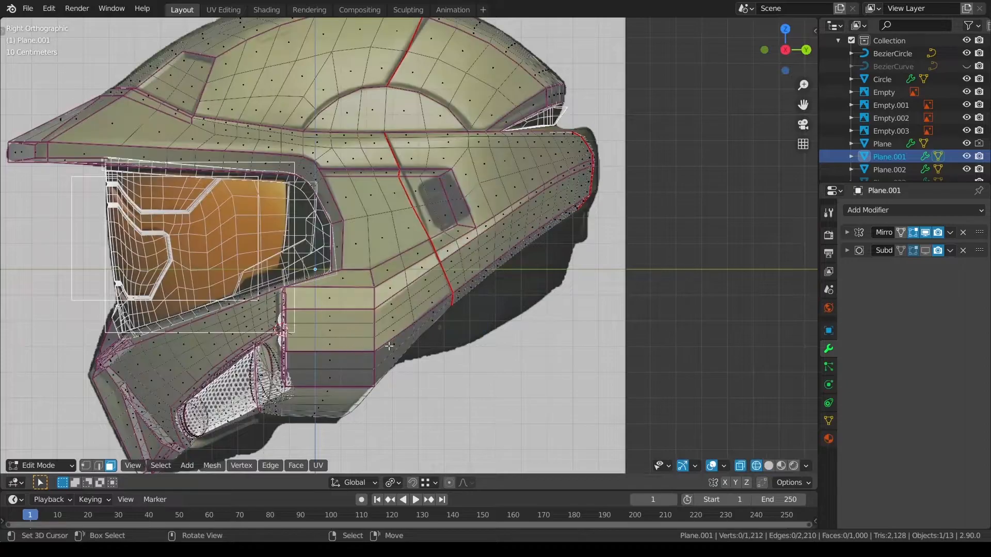
{"action": "left_click", "coordinate": [97, 469]}
{"action": "middle_click_drag", "start_coordinate": [573, 312], "coordinate": [513, 121]}
{"action": "left_click", "coordinate": [519, 114], "text": "ctrl"}
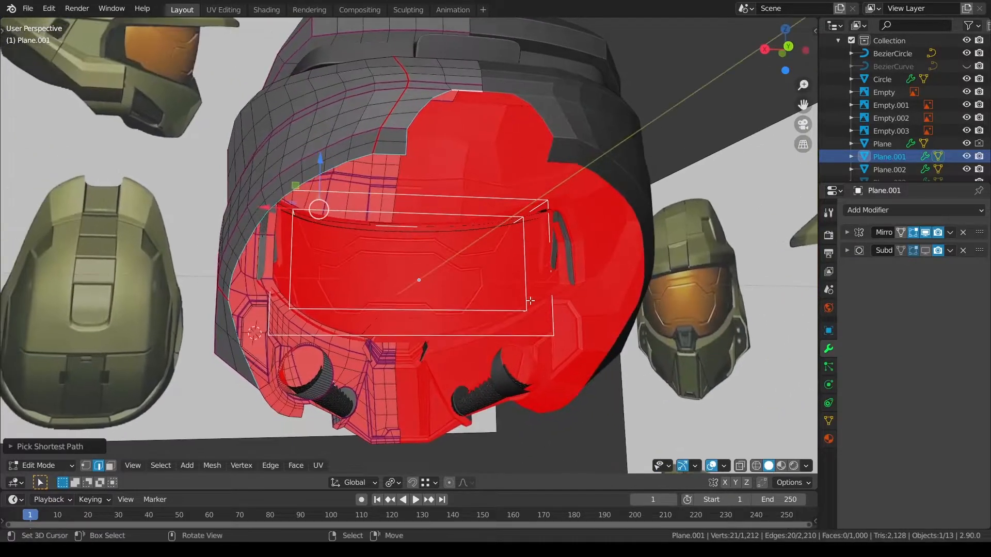
Snap the 3D cursor to the helmet shell's origin
{"action": "left_click", "coordinate": [388, 486]}
{"action": "left_click", "coordinate": [407, 467]}
{"action": "middle_click_drag", "start_coordinate": [639, 326], "coordinate": [606, 315]}
{"action": "key", "text": "Tab"}
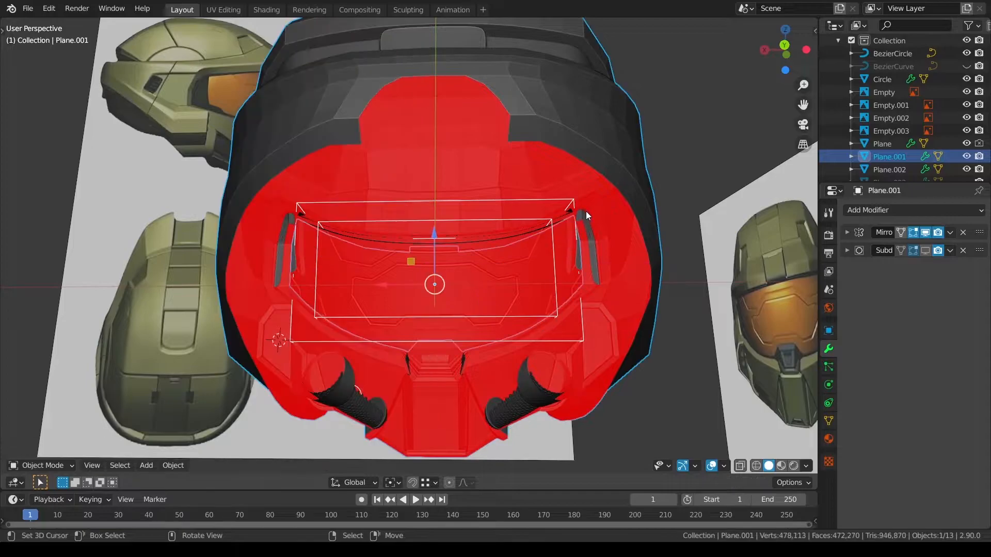
{"action": "key", "text": "shift+s"}
{"action": "left_click", "coordinate": [565, 330]}
{"action": "left_click", "coordinate": [618, 252]}
Try to extrude the rear opening's edges in place and shrink them inward by about 0.08 with the 3D cursor as pivot
{"action": "key", "text": "e"}
{"action": "right_click", "coordinate": [619, 256]}
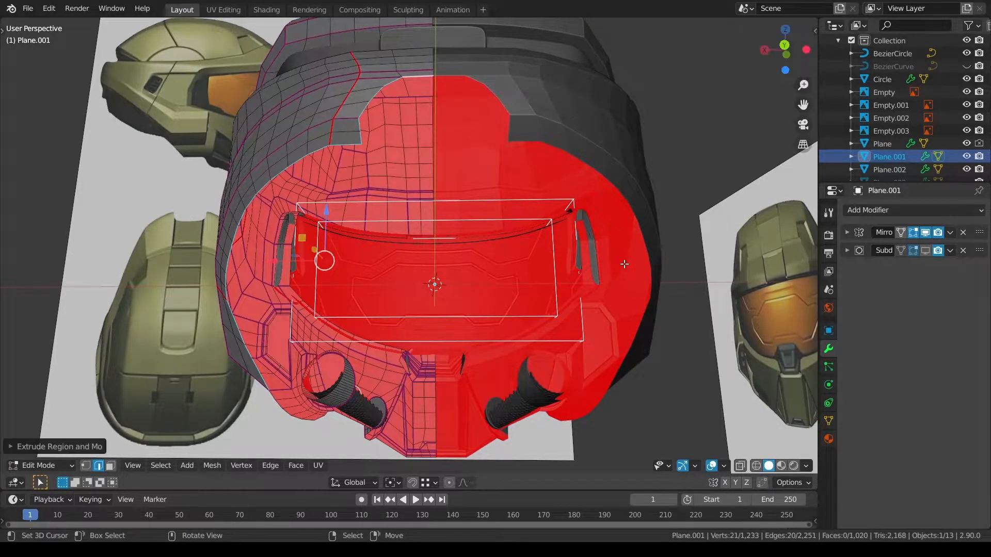
{"action": "left_click", "coordinate": [391, 483]}
{"action": "left_click", "coordinate": [410, 449]}
{"action": "key", "text": "alt+s"}
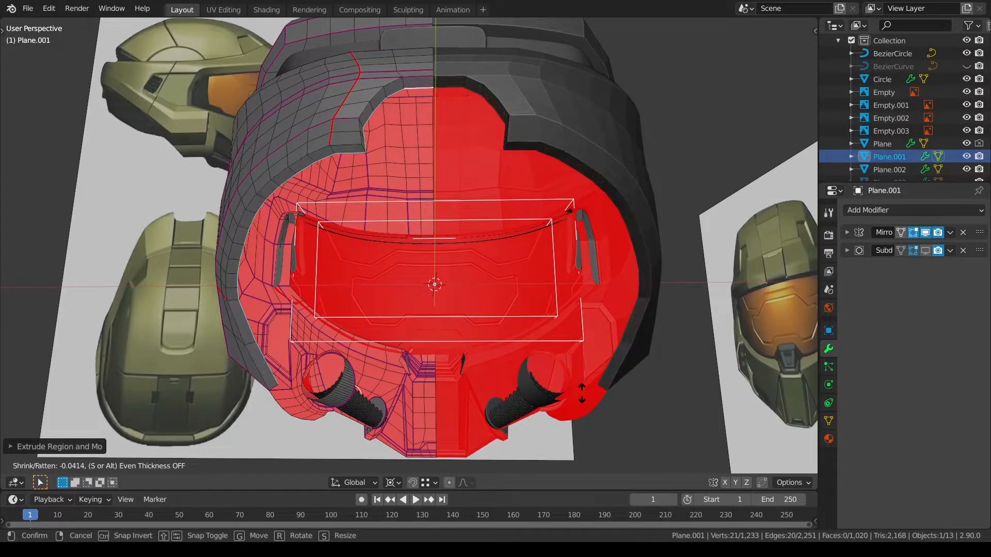
{"action": "mouse_move", "coordinate": [582, 396]}
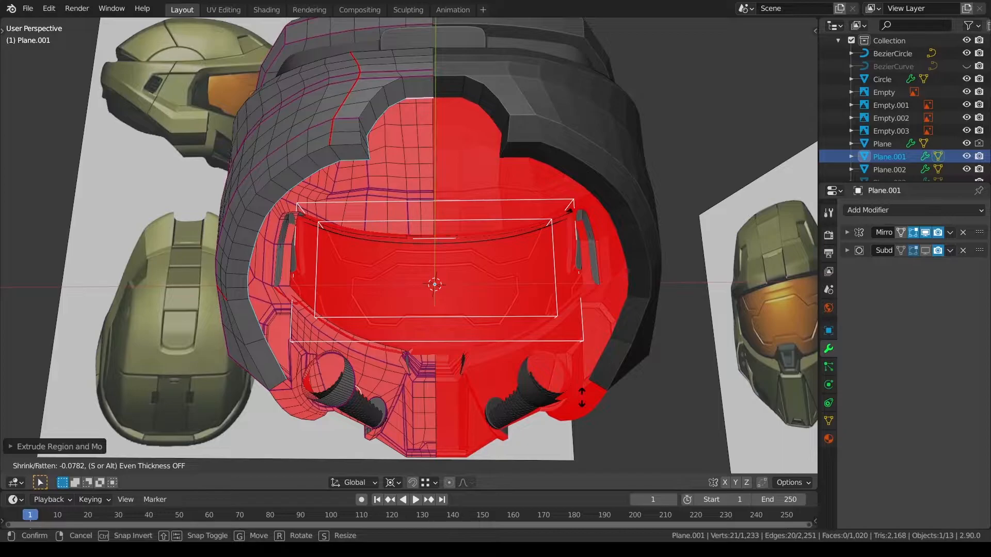
{"action": "left_click", "coordinate": [581, 398]}
{"action": "key", "text": "KP_3"}
{"action": "key", "text": "ctrl+KP_1"}
{"action": "key", "text": "alt+z"}
{"action": "key", "text": "shift+z"}
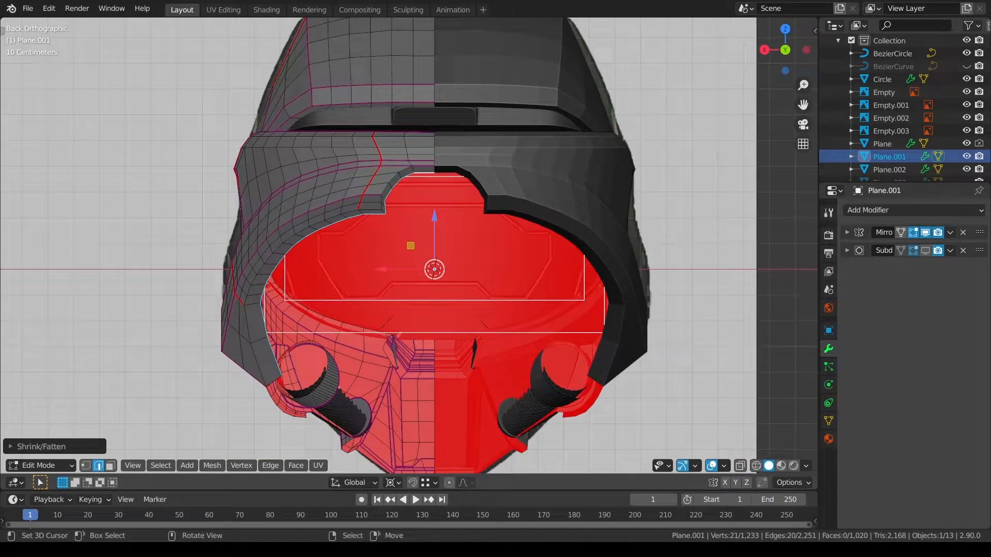
Change the pivot point, extrude the rear opening's edges in place and shrink them inward to form a thick rim
{"action": "middle_click_drag", "start_coordinate": [608, 323], "coordinate": [655, 238]}
{"action": "key", "text": "comma"}
{"action": "key", "text": "e"}
{"action": "right_click", "coordinate": [652, 242]}
{"action": "key", "text": "alt+s"}
{"action": "left_click", "coordinate": [632, 327]}
{"action": "key", "text": "ctrl+KP_1"}
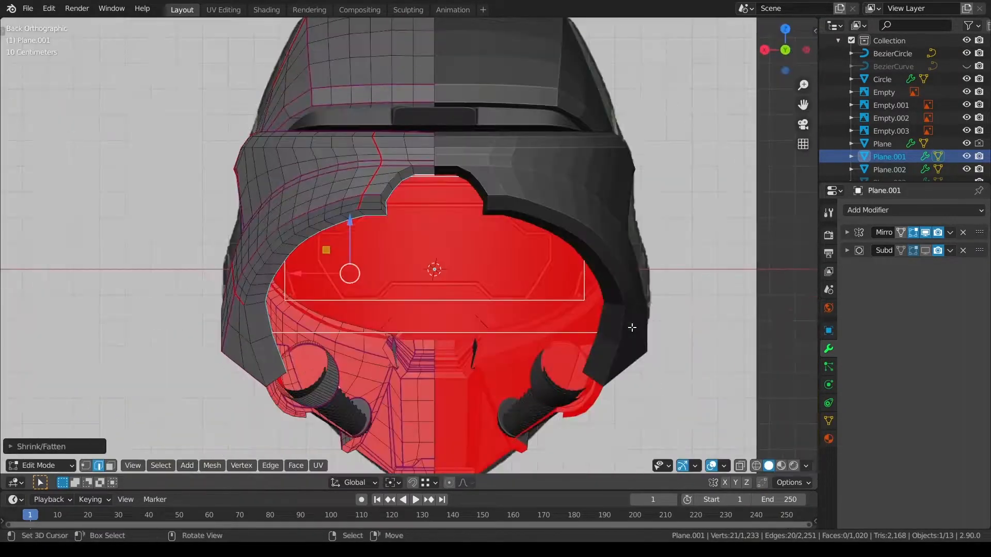
Crease the edge path that follows the rear opening's outer rim, including the corners and sides of its notch
{"action": "key", "text": "alt+a"}
{"action": "scroll", "coordinate": [494, 321], "scroll_direction": "up", "scroll_amount": 2}
{"action": "key", "text": "Tab"}
{"action": "key", "text": "Tab"}
{"action": "middle_click_drag", "start_coordinate": [473, 298], "coordinate": [456, 359], "text": "shift"}
{"action": "scroll", "coordinate": [449, 359], "scroll_direction": "up", "scroll_amount": 2}
{"action": "key", "text": "shift+z"}
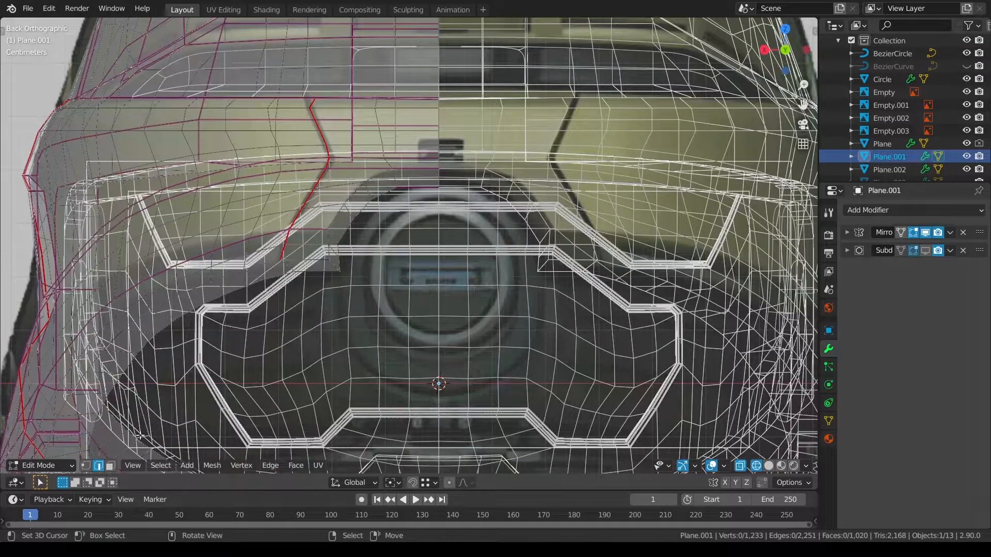
{"action": "left_click", "coordinate": [364, 308]}
{"action": "left_click", "coordinate": [327, 254]}
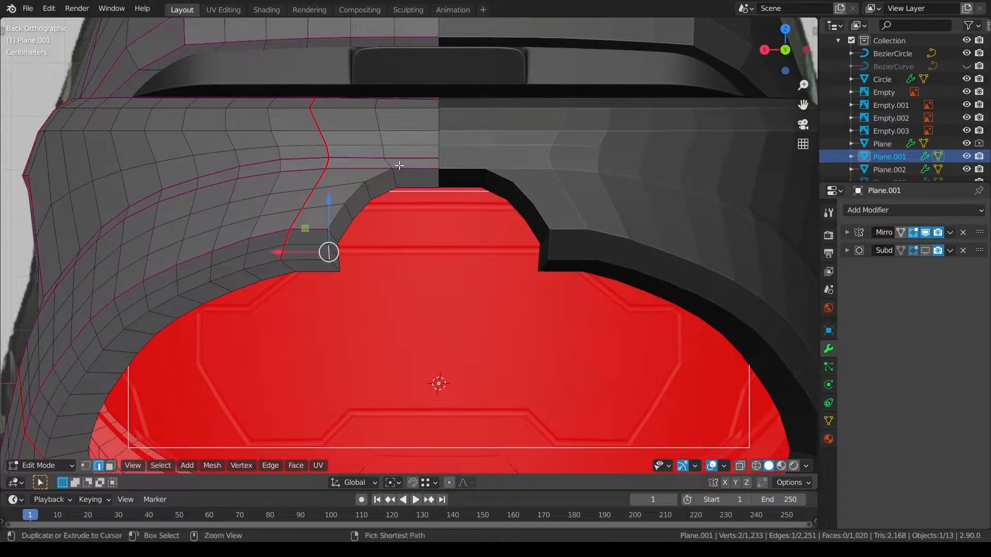
{"action": "left_click", "coordinate": [392, 168], "text": "ctrl"}
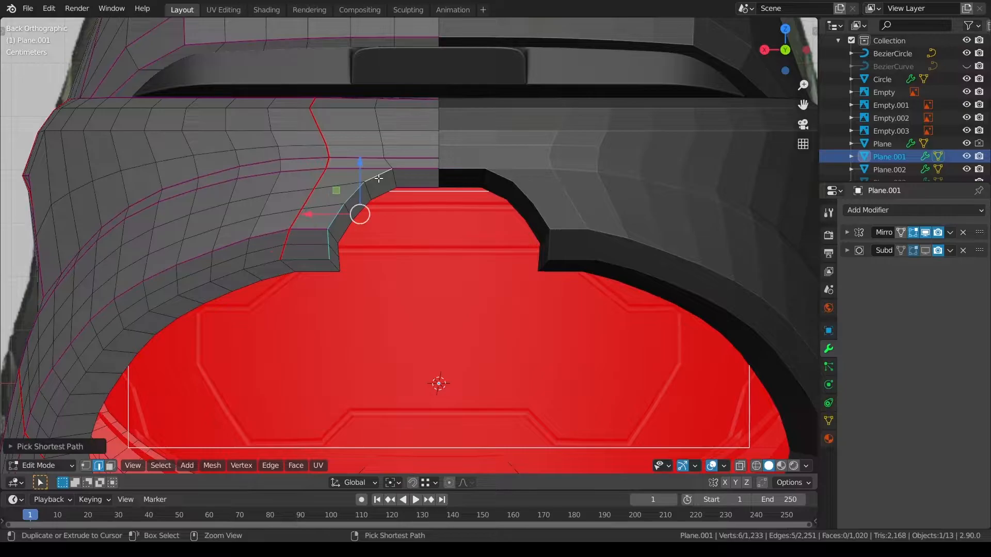
{"action": "left_click", "coordinate": [335, 265], "text": "ctrl"}
{"action": "left_click", "coordinate": [265, 267], "text": "alt+shift"}
{"action": "middle_click_drag", "start_coordinate": [331, 265], "coordinate": [436, 213], "text": "shift"}
{"action": "scroll", "coordinate": [286, 240], "scroll_direction": "down", "scroll_amount": 1}
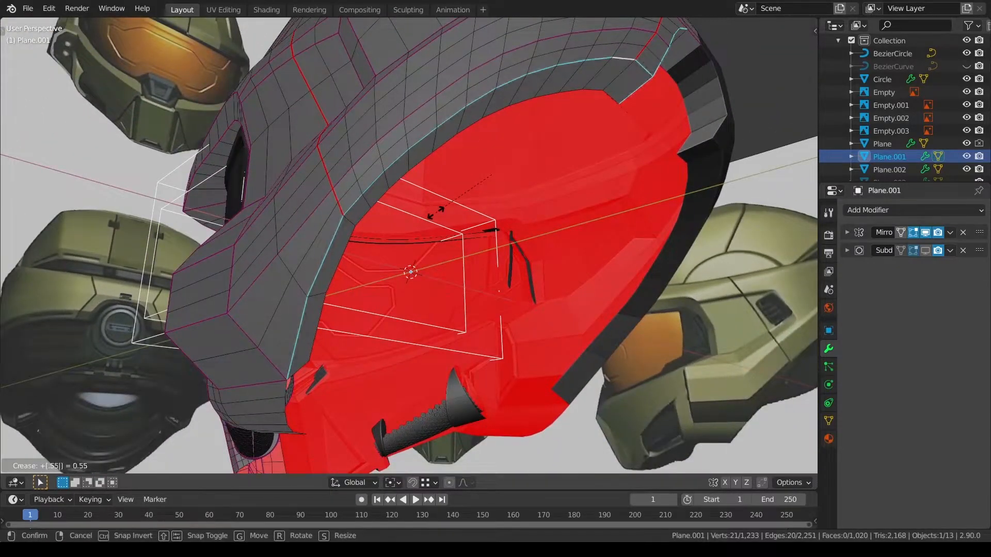
{"action": "key", "text": "alt+a"}
Shade the helmet shell smooth in Object Mode and enable its Subdivision modifier's viewport display
{"action": "key", "text": "ctrl+Tab"}
{"action": "left_click", "coordinate": [472, 227]}
{"action": "key", "text": "q"}
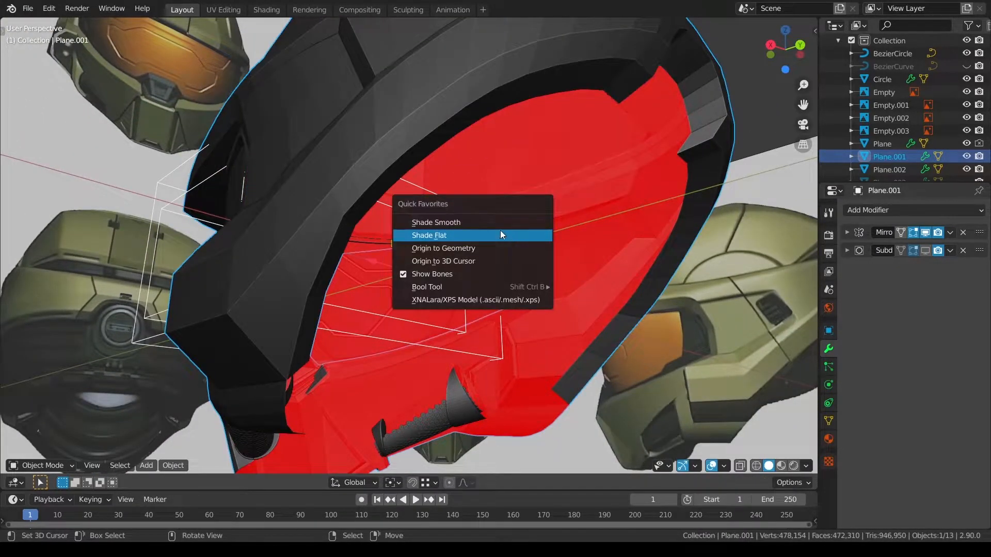
{"action": "left_click", "coordinate": [500, 222]}
{"action": "left_click", "coordinate": [925, 250]}
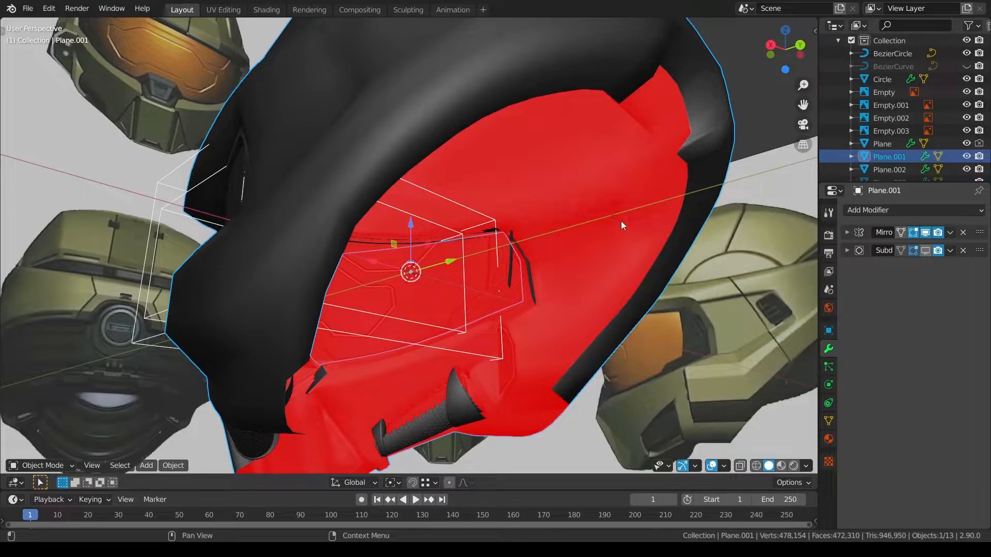
{"action": "mouse_move", "coordinate": [622, 225]}
{"action": "middle_mouse_down"}
{"action": "mouse_move", "coordinate": [577, 274]}
{"action": "mouse_move", "coordinate": [556, 260]}
{"action": "mouse_move", "coordinate": [500, 258]}
{"action": "mouse_move", "coordinate": [511, 274]}
{"action": "mouse_move", "coordinate": [500, 258]}
{"action": "mouse_move", "coordinate": [500, 271]}
{"action": "mouse_move", "coordinate": [460, 247]}
{"action": "mouse_move", "coordinate": [530, 274]}
{"action": "middle_mouse_up"}
{"action": "scroll", "coordinate": [512, 272], "scroll_direction": "up", "scroll_amount": 2}
{"action": "key", "text": "ctrl+Tab"}
{"action": "left_click", "coordinate": [578, 274]}
{"action": "key", "text": "ctrl+Tab"}
{"action": "left_click", "coordinate": [328, 274]}
Deselect everything and show the helmet in wireframe over the back reference image
{"action": "scroll", "coordinate": [461, 246], "scroll_direction": "down", "scroll_amount": 3}
{"action": "key", "text": "alt+a"}
{"action": "key", "text": "KP_3"}
{"action": "key", "text": "ctrl+KP_1"}
{"action": "key", "text": "z"}
{"action": "left_click", "coordinate": [487, 265]}
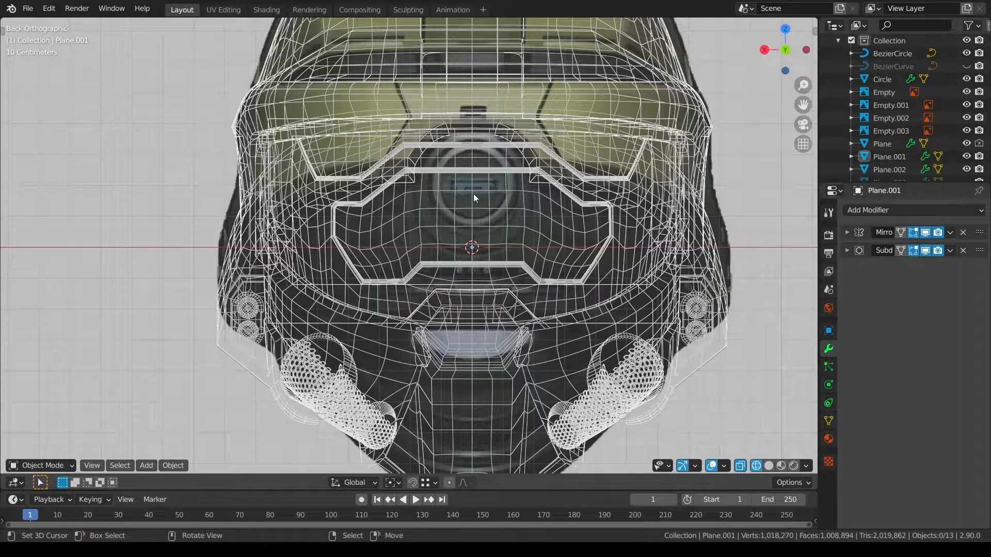
{"action": "key", "text": "n"}
{"action": "key", "text": "Home"}
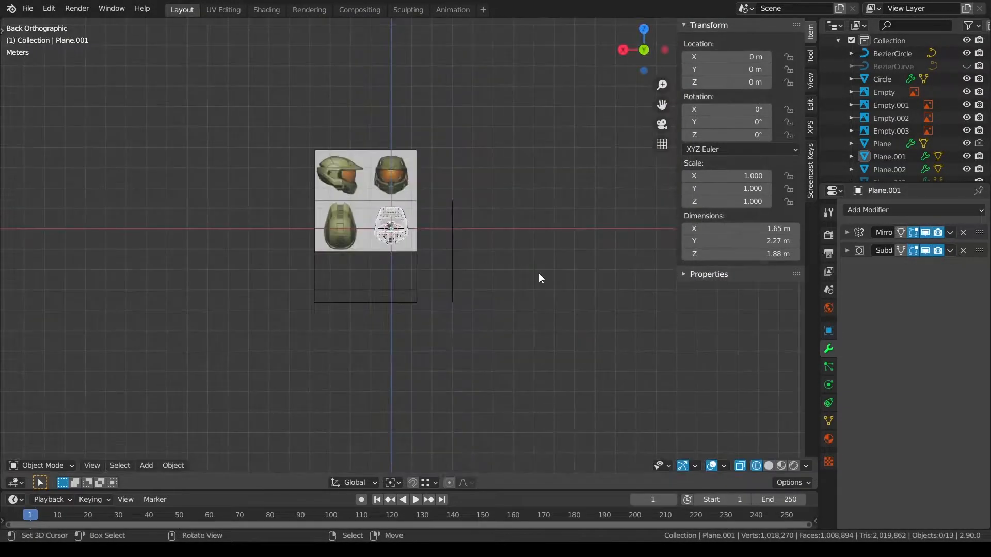
{"action": "scroll", "coordinate": [539, 273], "scroll_direction": "up", "scroll_amount": 8}
{"action": "middle_click_drag", "start_coordinate": [280, 126], "coordinate": [424, 278], "text": "shift"}
{"action": "scroll", "coordinate": [373, 279], "scroll_direction": "up", "scroll_amount": 2}
{"action": "key", "text": "n"}
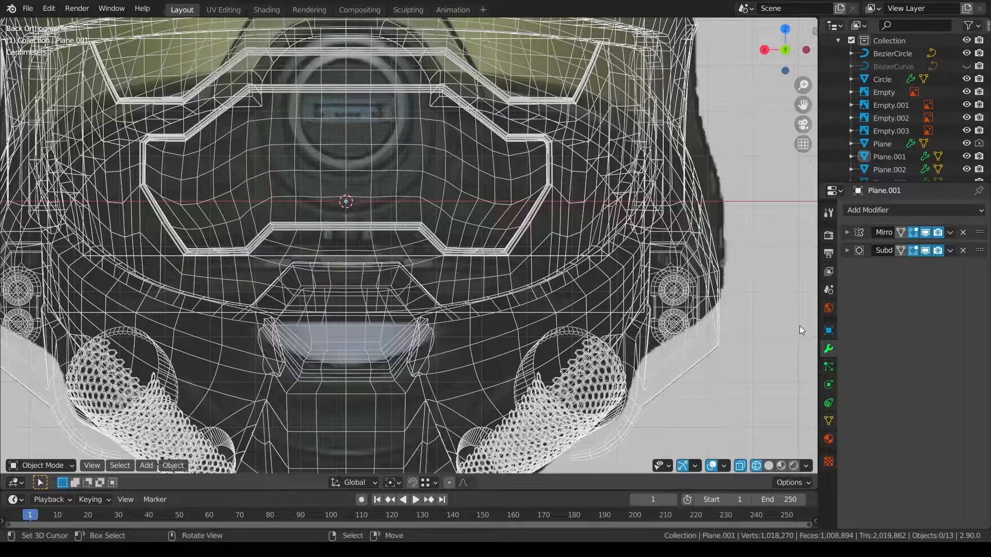
Set the 3D cursor's Z location to 0.2 m, at the centre of the round port in the back reference
{"action": "key", "text": "n"}
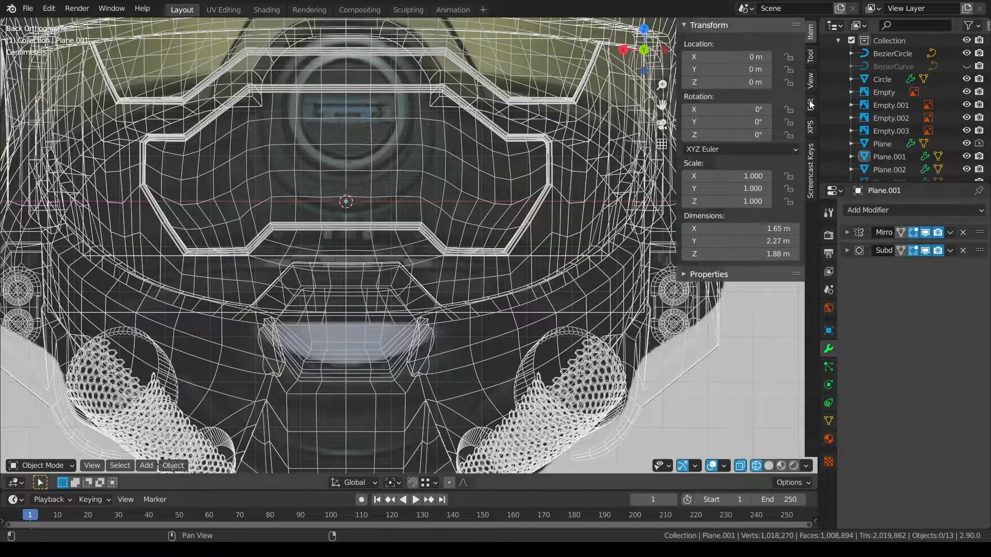
{"action": "left_click", "coordinate": [810, 81]}
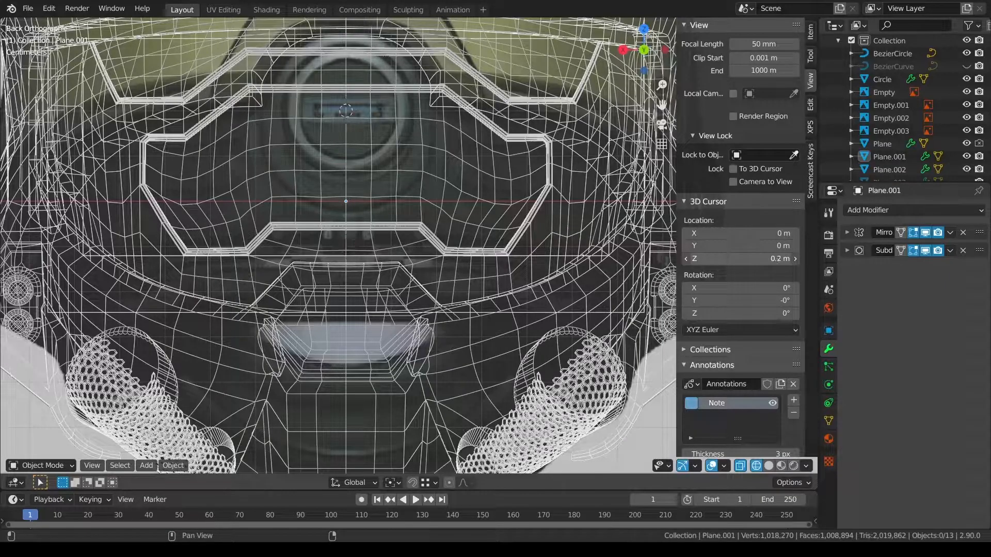
{"action": "scroll", "coordinate": [517, 179], "scroll_direction": "down", "scroll_amount": 1}
{"action": "key", "text": "n"}
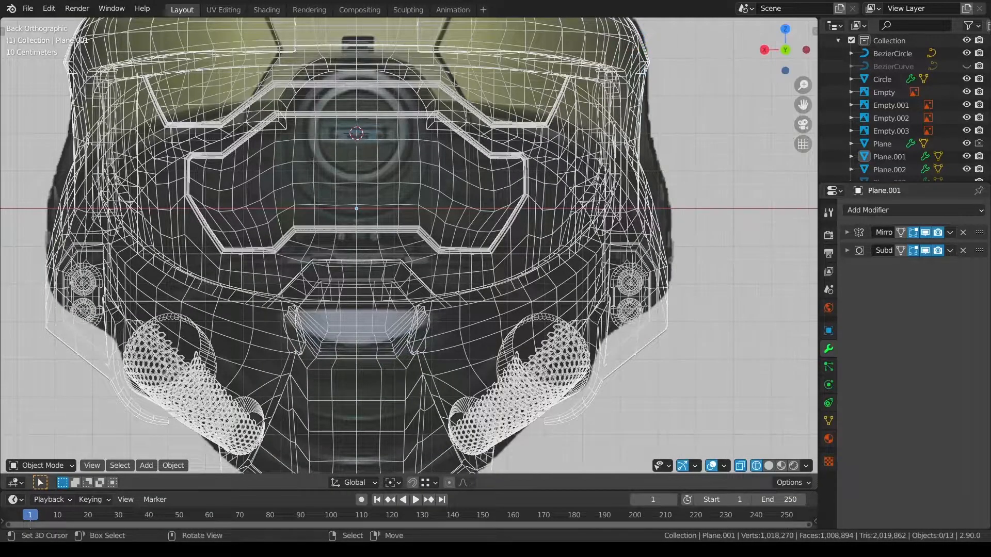
Add a mesh circle with 32 vertices at the 3D cursor
{"action": "middle_click_drag", "start_coordinate": [517, 180], "coordinate": [538, 221], "text": "shift"}
{"action": "key", "text": "shift+a"}
{"action": "mouse_move", "coordinate": [559, 271]}
{"action": "left_click", "coordinate": [619, 295]}
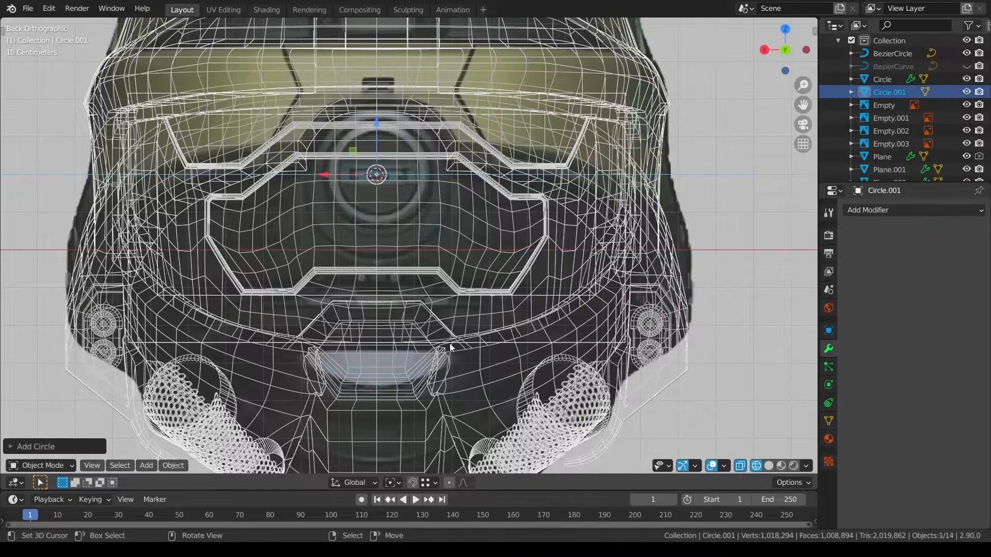
{"action": "left_click", "coordinate": [73, 444]}
{"action": "left_click", "coordinate": [128, 308]}
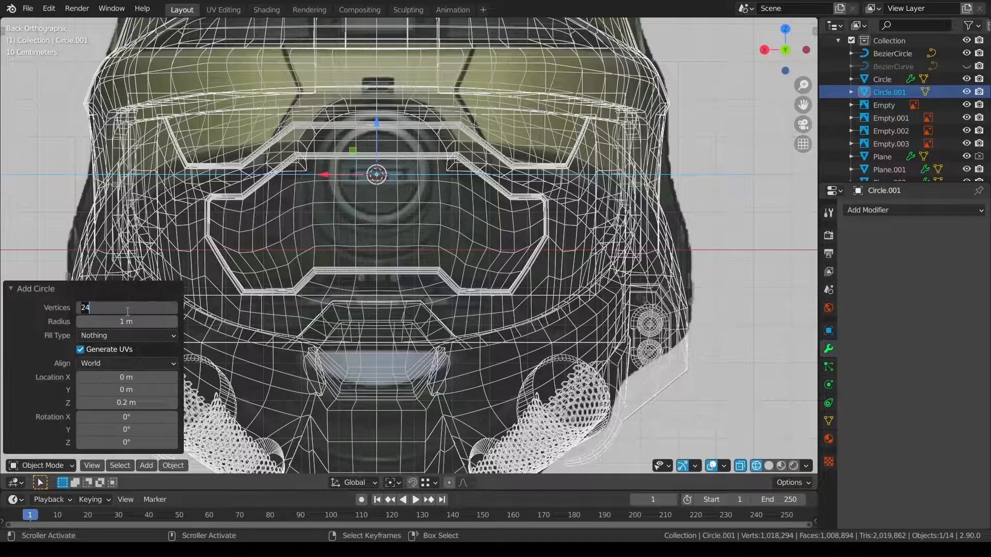
{"action": "key", "text": "Return"}
{"action": "left_click", "coordinate": [70, 290]}
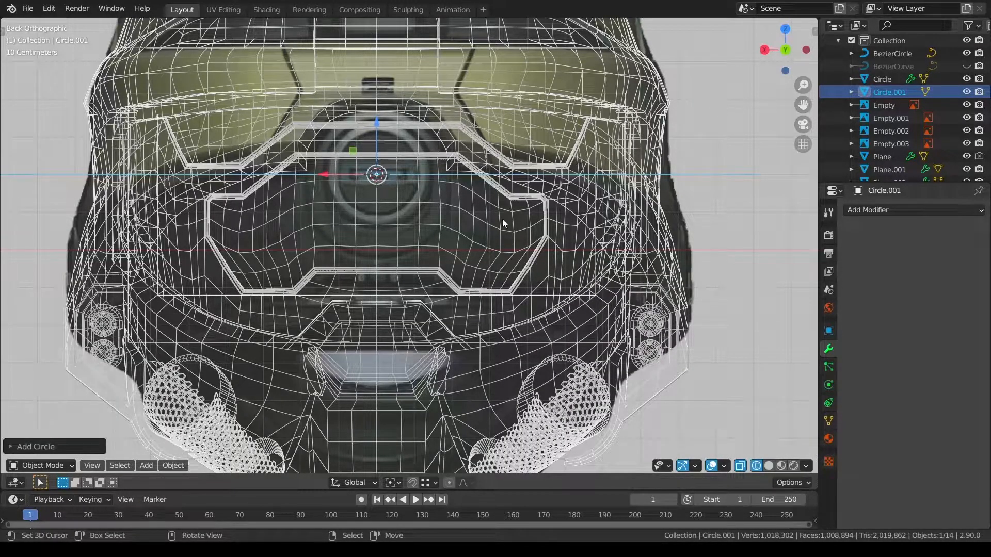
Rotate the circle 90° about X and scale it to about 0.145 to match the round port in the back reference
{"action": "key", "text": "r"}
{"action": "key", "text": "x"}
{"action": "key", "text": "9"}
{"action": "key", "text": "0"}
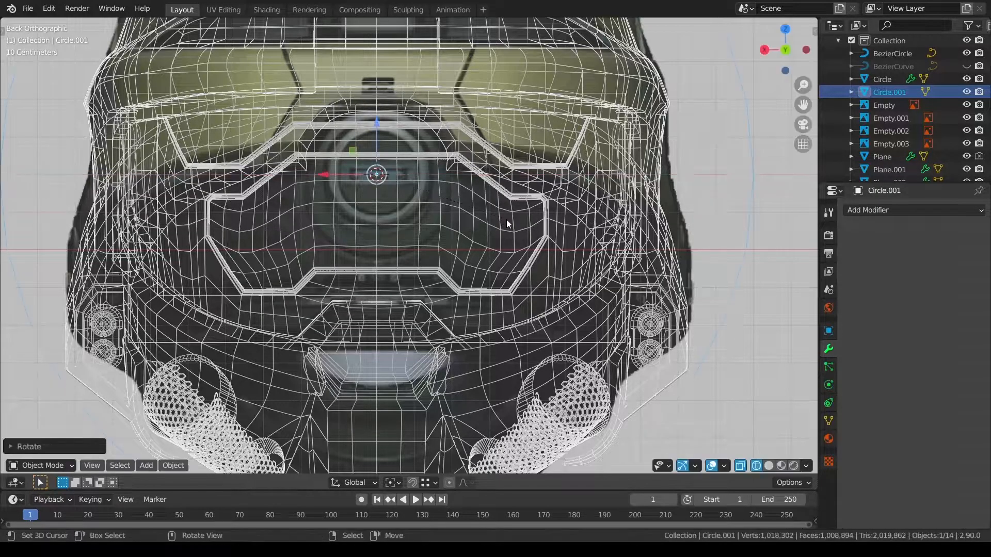
{"action": "key", "text": "Return"}
{"action": "key", "text": "s"}
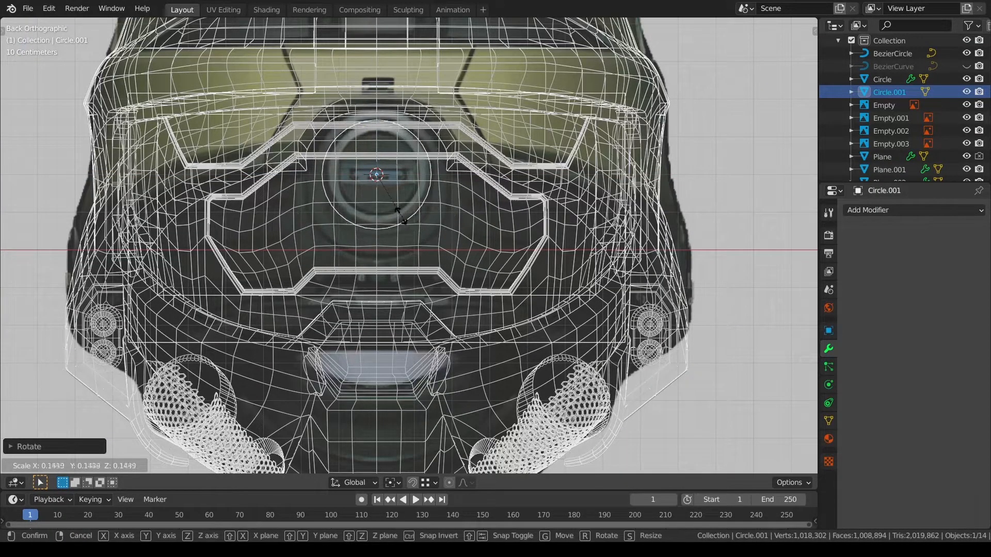
{"action": "left_click", "coordinate": [397, 219]}
Move the circle backward along Y until it sits in the notch of the helmet's rear rim
{"action": "key", "text": "KP_3"}
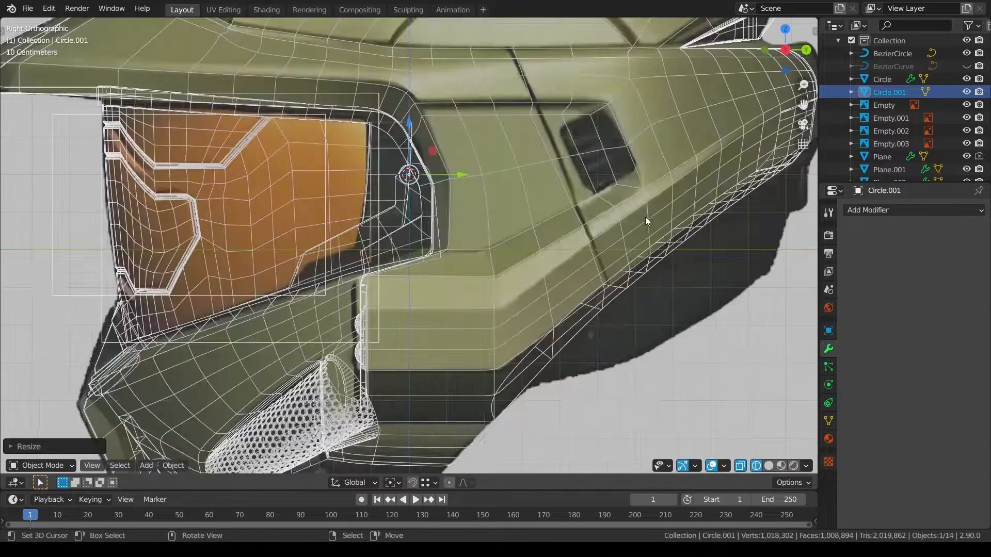
{"action": "middle_click_drag", "start_coordinate": [581, 218], "coordinate": [345, 211], "text": "shift"}
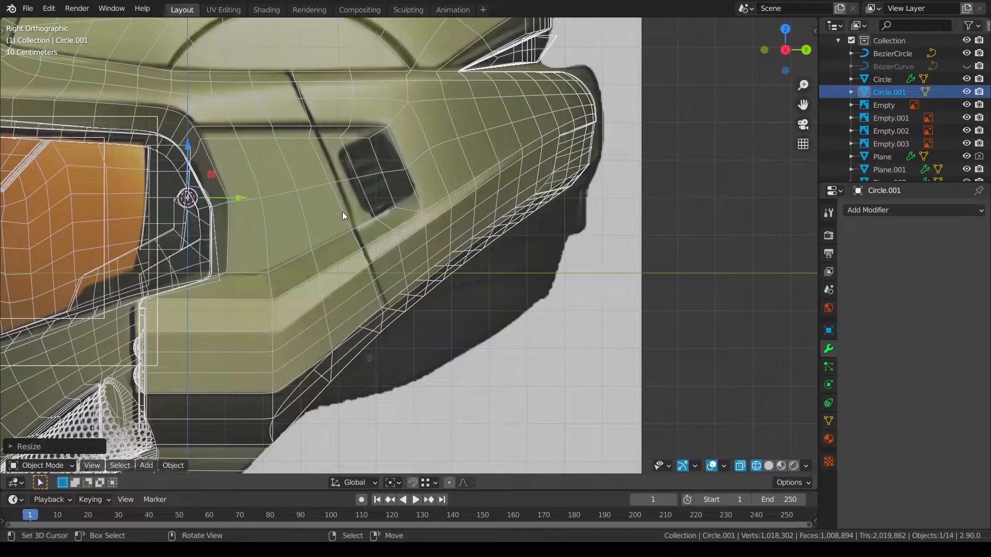
{"action": "left_click_drag", "start_coordinate": [241, 197], "coordinate": [638, 200]}
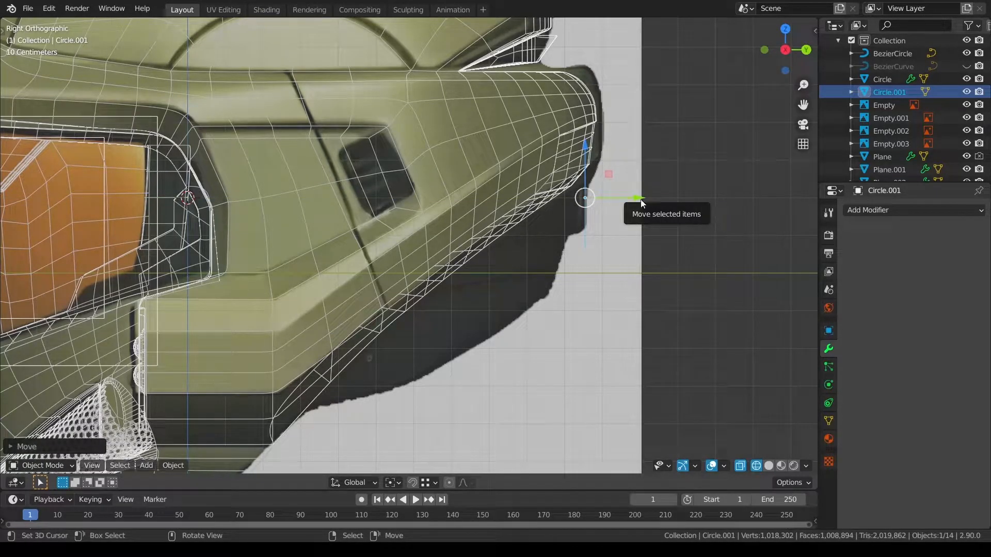
{"action": "key", "text": "ctrl+KP_1"}
{"action": "key", "text": "shift+z"}
{"action": "mouse_move", "coordinate": [661, 215]}
{"action": "middle_mouse_down"}
{"action": "mouse_move", "coordinate": [529, 198]}
{"action": "mouse_move", "coordinate": [572, 227]}
{"action": "mouse_move", "coordinate": [277, 247]}
{"action": "mouse_move", "coordinate": [243, 214]}
{"action": "mouse_move", "coordinate": [295, 201]}
{"action": "mouse_move", "coordinate": [299, 231]}
{"action": "mouse_move", "coordinate": [224, 232]}
{"action": "mouse_move", "coordinate": [290, 224]}
{"action": "mouse_move", "coordinate": [210, 203]}
{"action": "middle_mouse_up"}
{"action": "left_click_drag", "start_coordinate": [176, 184], "coordinate": [211, 189]}
{"action": "key", "text": "ctrl+KP_1"}
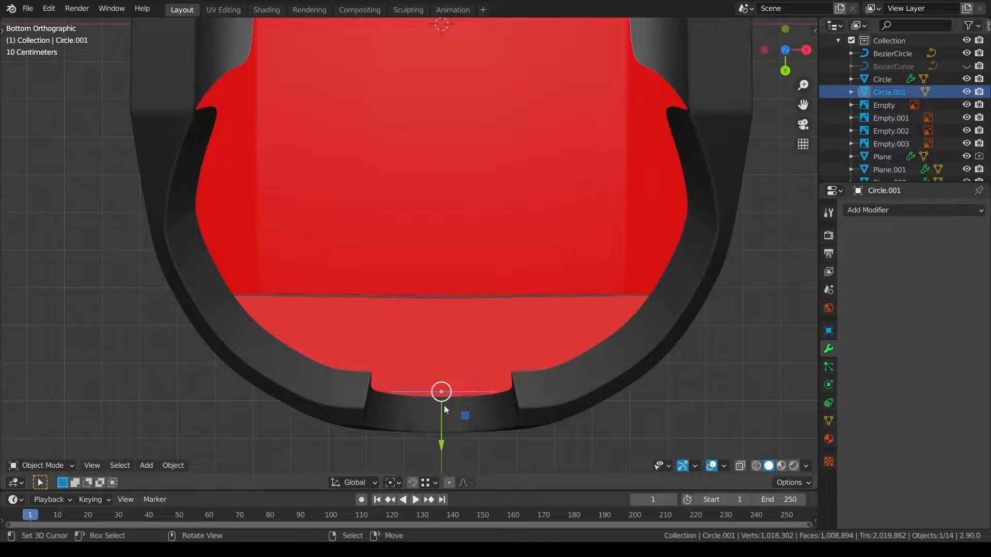
{"action": "left_click_drag", "start_coordinate": [439, 443], "coordinate": [440, 452]}
{"action": "middle_click_drag", "start_coordinate": [461, 430], "coordinate": [162, 101]}
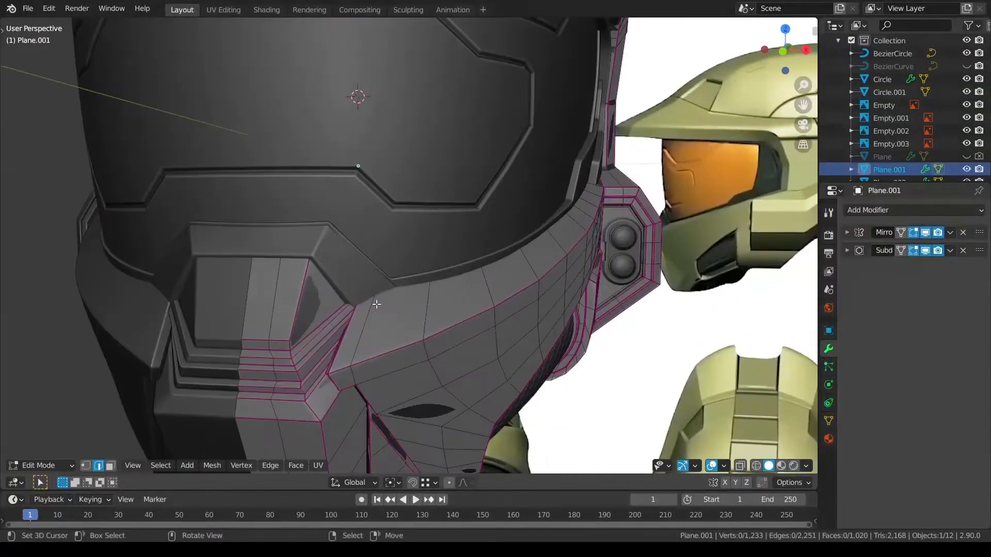
Move the three lower-edge vertices of the recessed panel below the visor along X, and return to Object Mode with nothing selected
{"action": "middle_click_drag", "start_coordinate": [377, 304], "coordinate": [455, 311]}
{"action": "scroll", "coordinate": [468, 331], "scroll_direction": "up", "scroll_amount": 1}
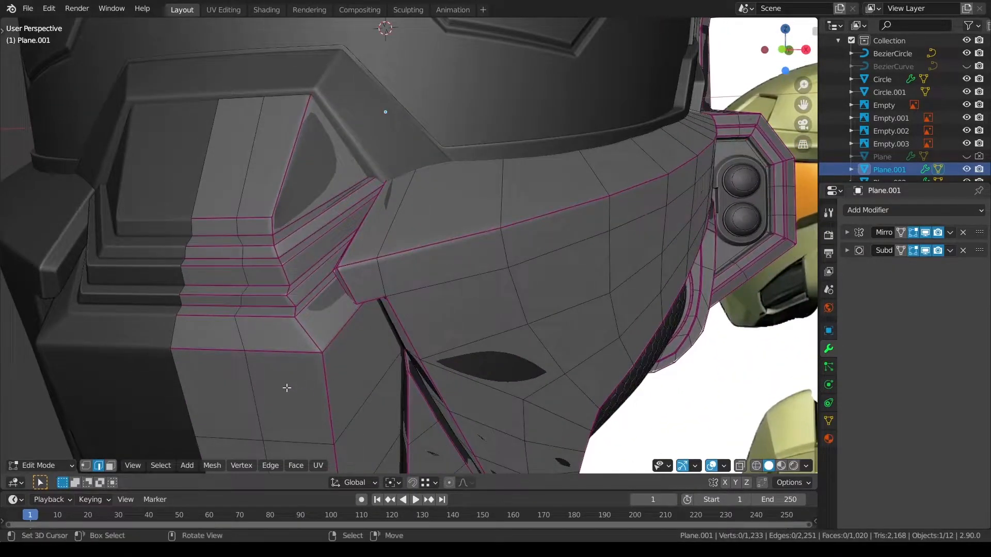
{"action": "key", "text": "1"}
{"action": "left_click", "coordinate": [191, 219]}
{"action": "left_click", "coordinate": [273, 218], "text": "ctrl"}
{"action": "key", "text": "g"}
{"action": "key", "text": "x"}
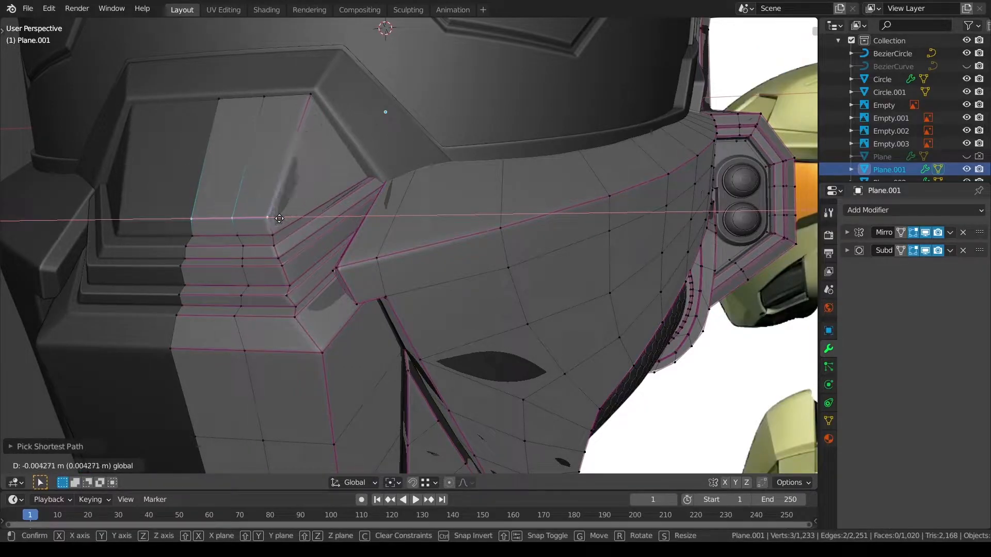
{"action": "left_click", "coordinate": [297, 227]}
{"action": "key", "text": "a"}
{"action": "key", "text": "a"}
{"action": "key", "text": "ctrl+Tab"}
{"action": "left_click", "coordinate": [159, 249]}
{"action": "key", "text": "a"}
{"action": "key", "text": "a"}
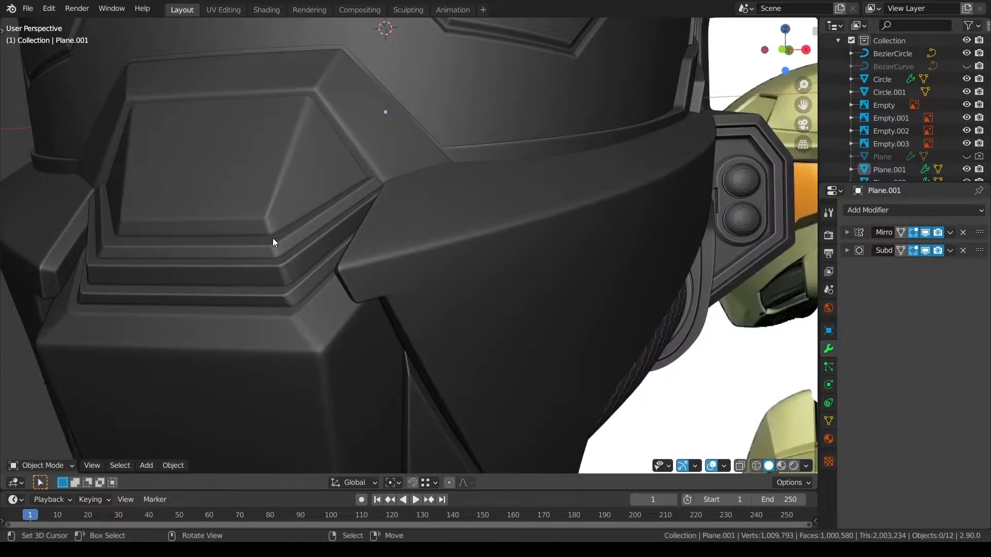
Select the two faces of the recessed panel below the visor in Edit Mode and turn off the subdivision viewport display
{"action": "middle_click_drag", "start_coordinate": [248, 244], "coordinate": [300, 243]}
{"action": "right_click", "coordinate": [301, 244]}
{"action": "key", "text": "ctrl+Tab"}
{"action": "left_click", "coordinate": [541, 261]}
{"action": "key", "text": "KP_1"}
{"action": "key", "text": "alt+z"}
{"action": "scroll", "coordinate": [539, 262], "scroll_direction": "up", "scroll_amount": 8}
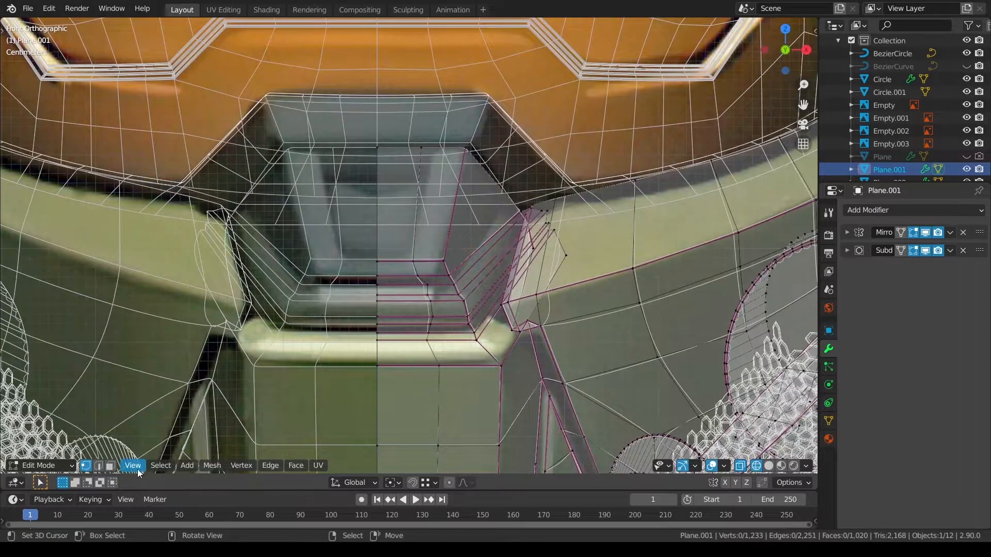
{"action": "left_click", "coordinate": [114, 466]}
{"action": "key", "text": "shift+z"}
{"action": "right_click", "coordinate": [415, 213]}
{"action": "right_click", "coordinate": [444, 183], "text": "shift"}
{"action": "scroll", "coordinate": [646, 237], "scroll_direction": "down", "scroll_amount": 1}
{"action": "mouse_move", "coordinate": [646, 237]}
{"action": "middle_mouse_down"}
{"action": "mouse_move", "coordinate": [628, 260]}
{"action": "mouse_move", "coordinate": [631, 250]}
{"action": "middle_mouse_up"}
{"action": "key", "text": "KP_Decimal"}
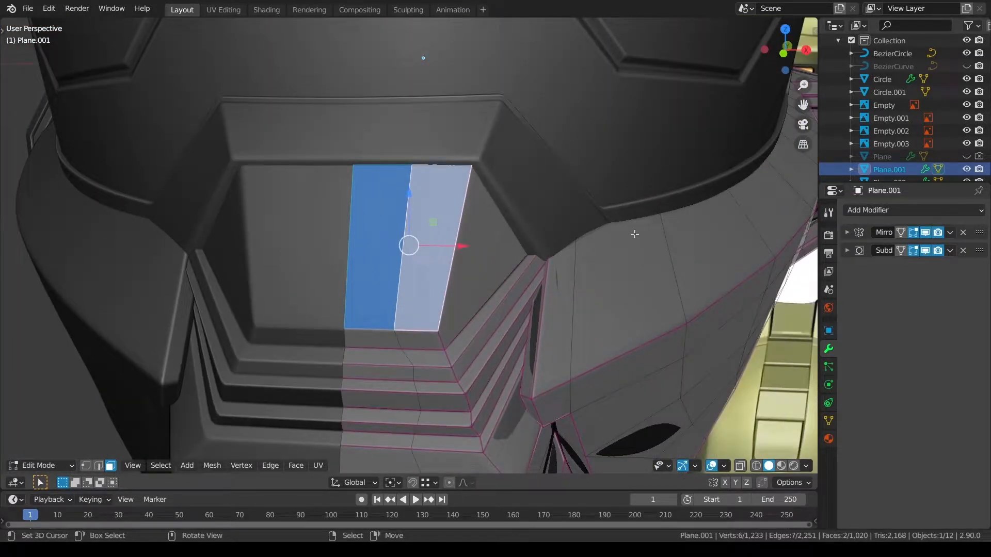
{"action": "key", "text": "i"}
{"action": "left_click", "coordinate": [926, 251]}
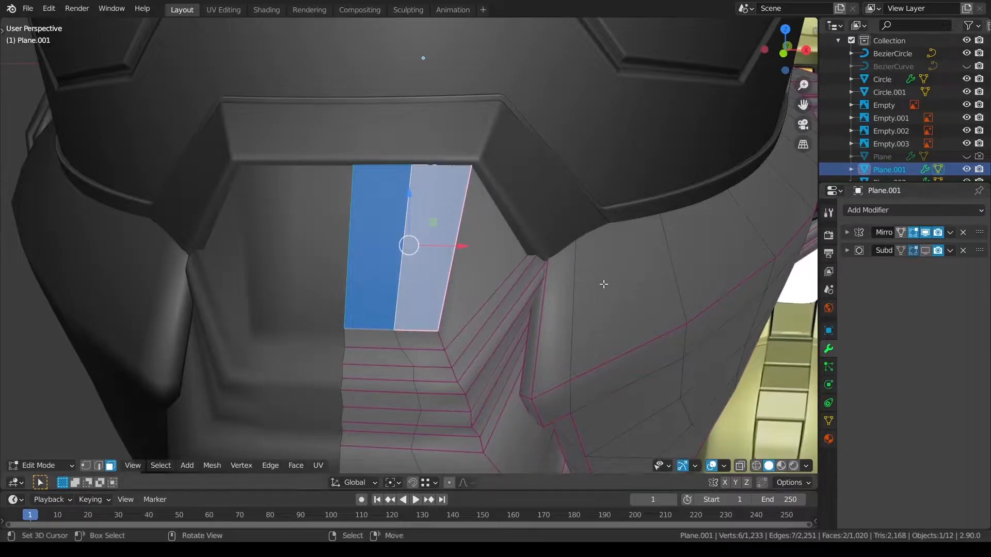
Try to inset the two panel faces, redoing the inset at about 0.008 m against the front reference
{"action": "left_click", "coordinate": [638, 286]}
{"action": "key", "text": "KP_1"}
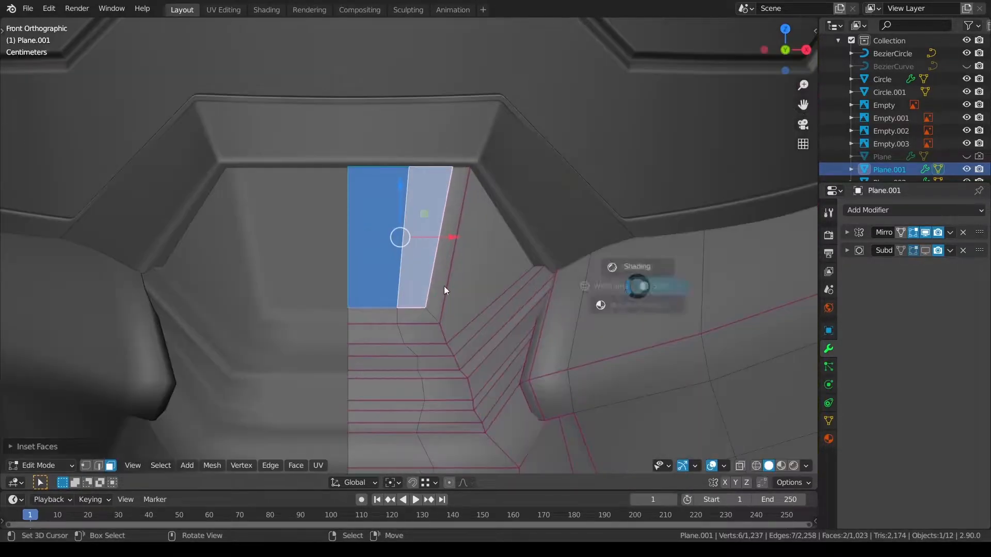
{"action": "key", "text": "alt+z"}
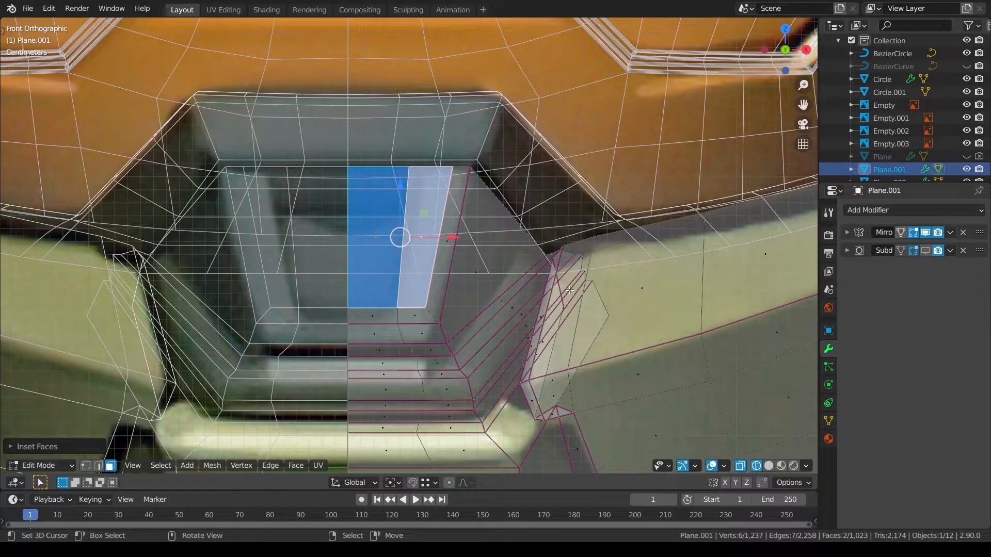
{"action": "key", "text": "ctrl+z"}
{"action": "key", "text": "i"}
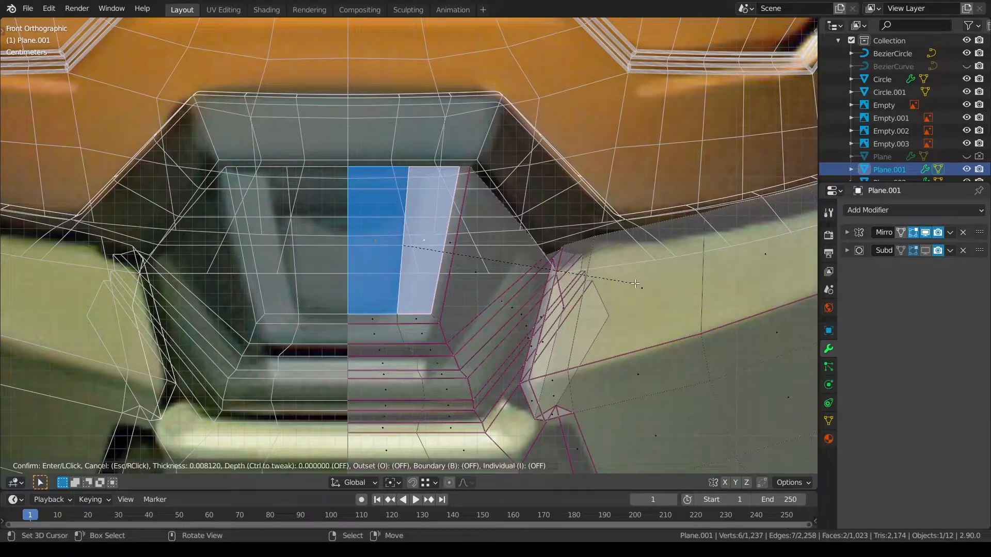
{"action": "left_click", "coordinate": [396, 454]}
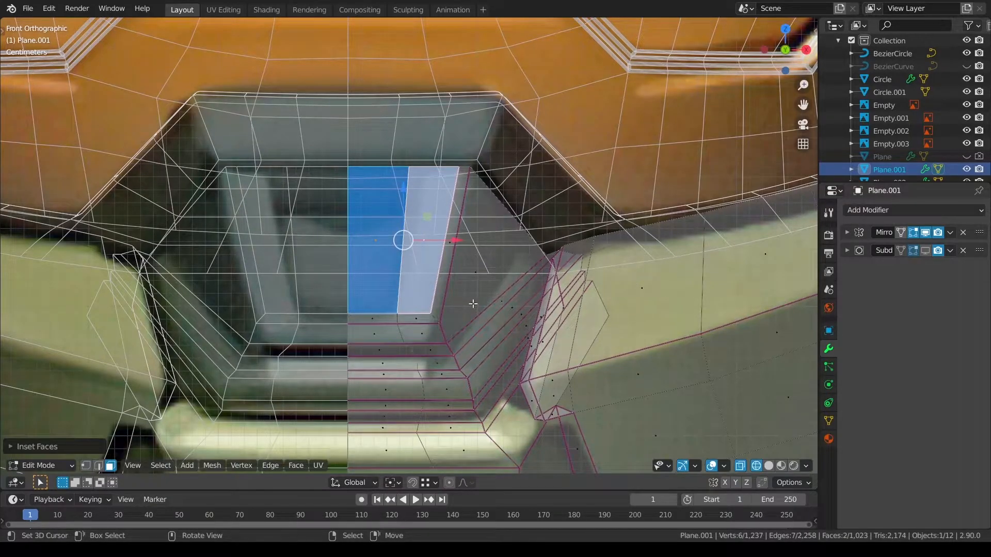
Set the transform orientation to Normal, undo the last inset and return to solid shading
{"action": "left_click", "coordinate": [354, 482]}
{"action": "left_click", "coordinate": [337, 401]}
{"action": "key", "text": "ctrl+z"}
{"action": "key", "text": "alt+z"}
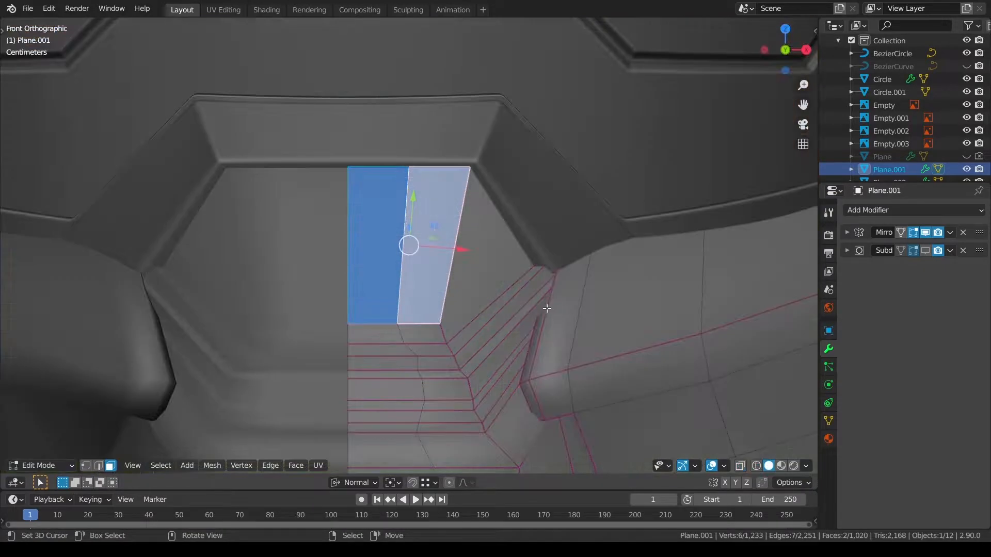
Inset the two selected panel faces below the visor by about 0.01 m
{"action": "key", "text": "i"}
{"action": "key", "text": "Escape"}
{"action": "key", "text": "i"}
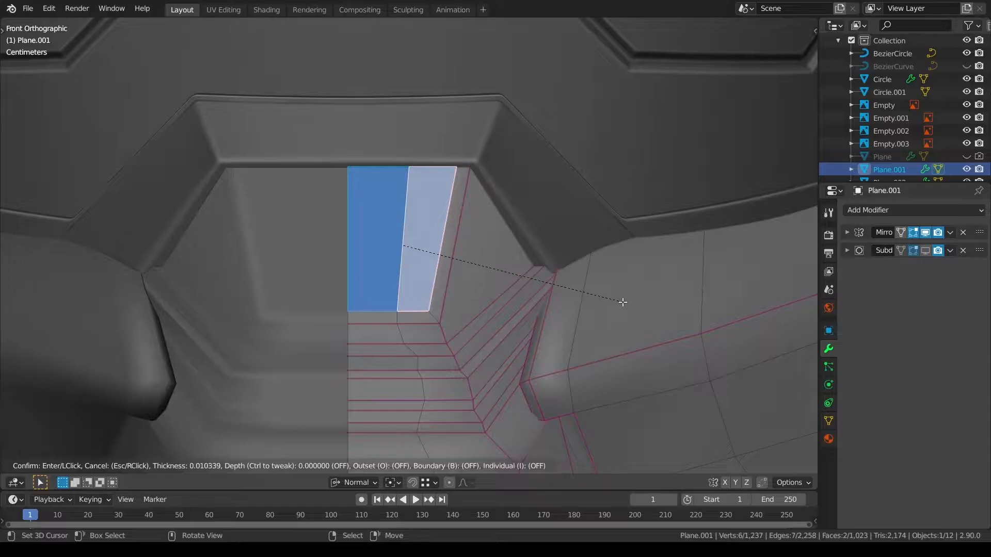
{"action": "left_click", "coordinate": [623, 302]}
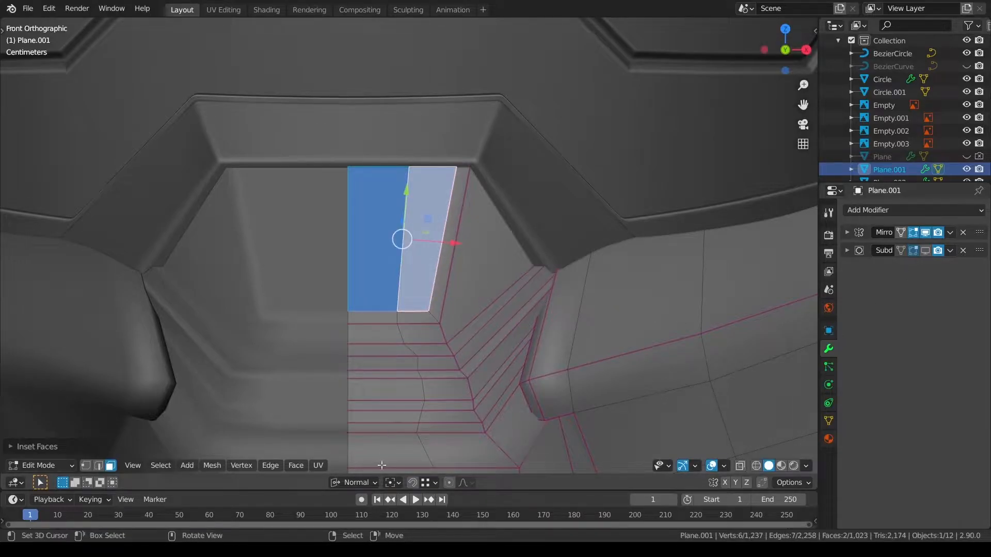
Set the transform orientation to Global and move the two inset faces along X toward the mirror line, matching the front reference
{"action": "left_click", "coordinate": [356, 482]}
{"action": "left_click", "coordinate": [330, 377]}
{"action": "key", "text": "z"}
{"action": "left_click", "coordinate": [656, 329]}
{"action": "key", "text": "alt+z"}
{"action": "key", "text": "g"}
{"action": "key", "text": "x"}
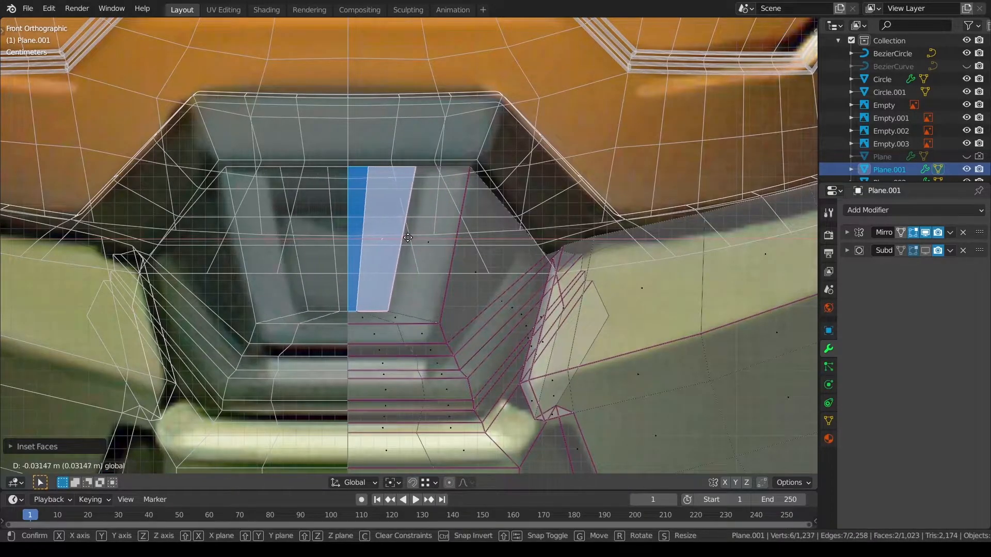
{"action": "left_click", "coordinate": [385, 239]}
{"action": "key", "text": "alt+a"}
{"action": "key", "text": "alt+z"}
Reselect the two inset faces, set the orientation to Normal and extrude them inward about 0.017 m to form a recess
{"action": "middle_click_drag", "start_coordinate": [596, 310], "coordinate": [530, 311]}
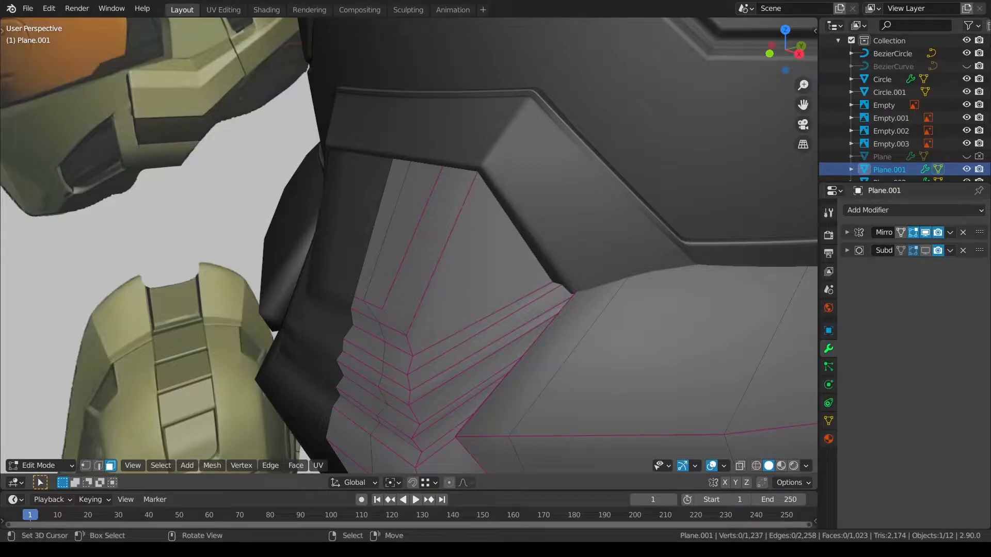
{"action": "left_click", "coordinate": [389, 229]}
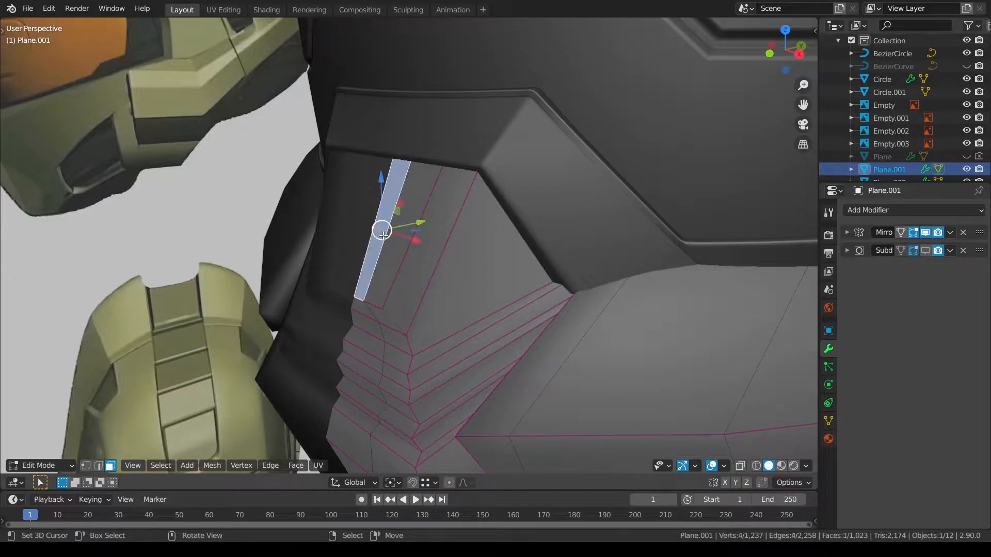
{"action": "left_click", "coordinate": [416, 246], "text": "shift"}
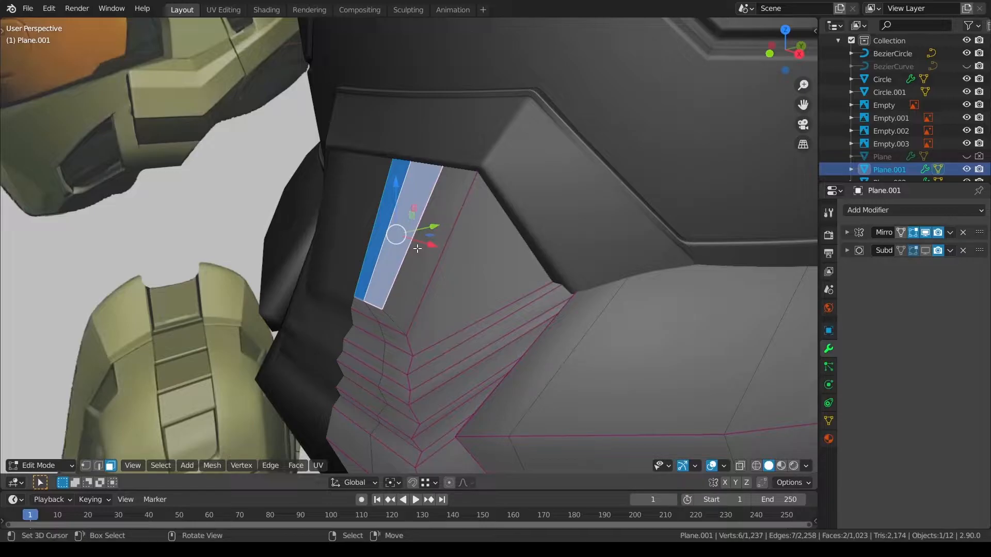
{"action": "scroll", "coordinate": [490, 298], "scroll_direction": "up", "scroll_amount": 1}
{"action": "scroll", "coordinate": [466, 304], "scroll_direction": "up", "scroll_amount": 1}
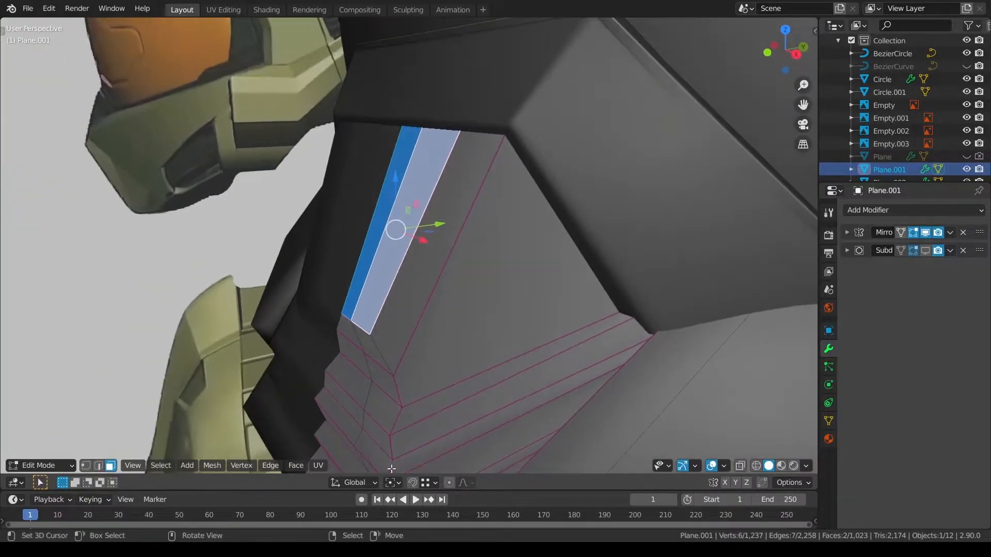
{"action": "left_click", "coordinate": [354, 482]}
{"action": "left_click", "coordinate": [320, 402]}
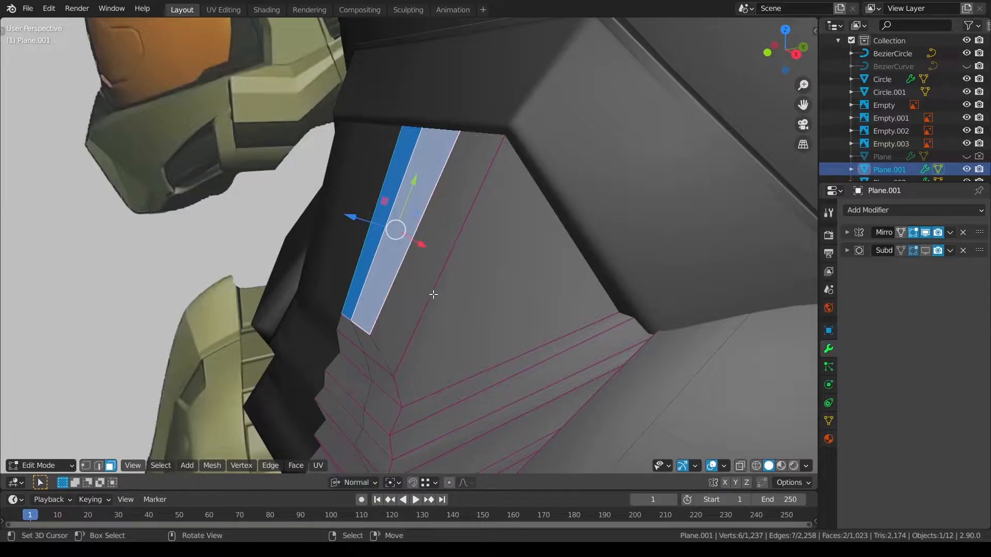
{"action": "key", "text": "e"}
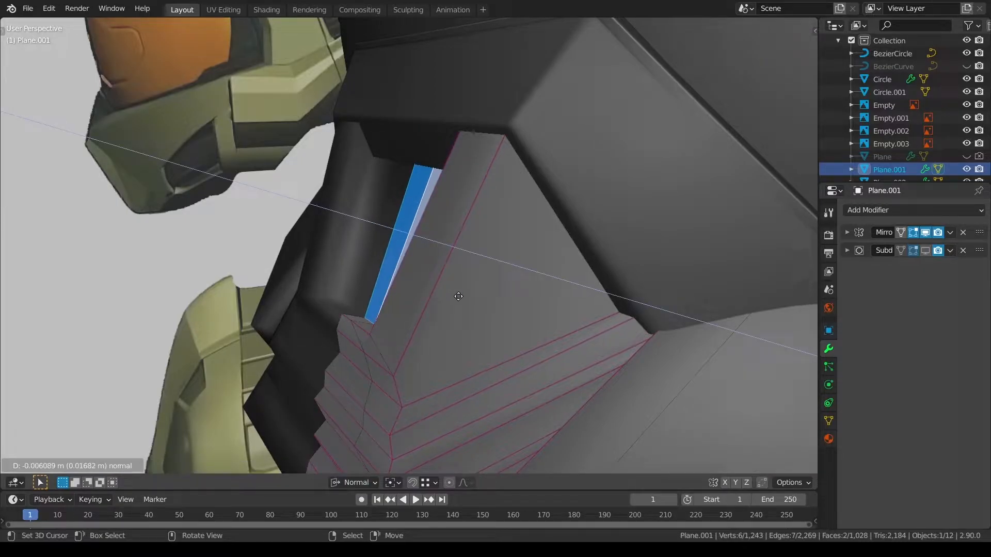
{"action": "left_click", "coordinate": [459, 296]}
Inset the recess floor faces by about 0.003 m and dissolve the outer edge loop around them to taper the recess
{"action": "middle_click_drag", "start_coordinate": [480, 299], "coordinate": [417, 423]}
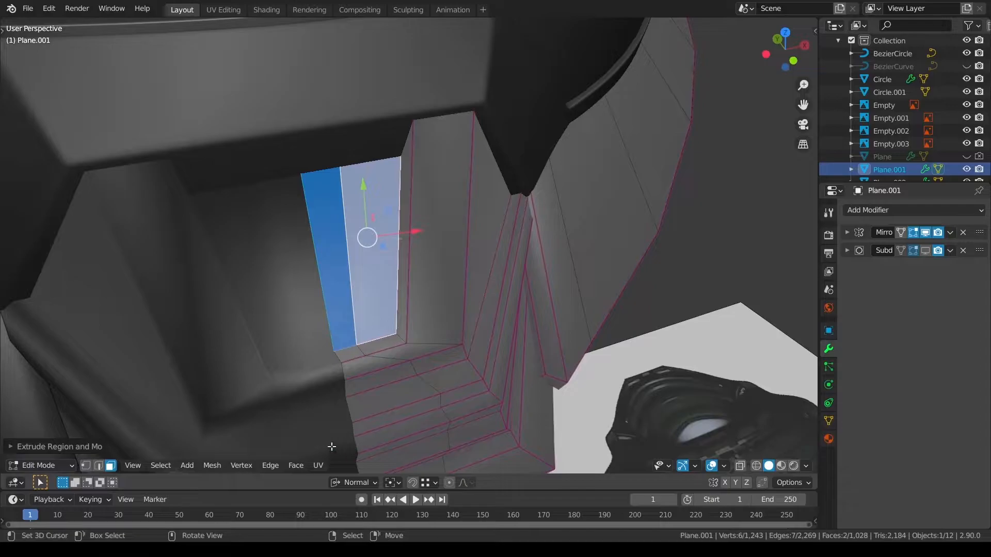
{"action": "middle_click_drag", "start_coordinate": [542, 308], "coordinate": [537, 272]}
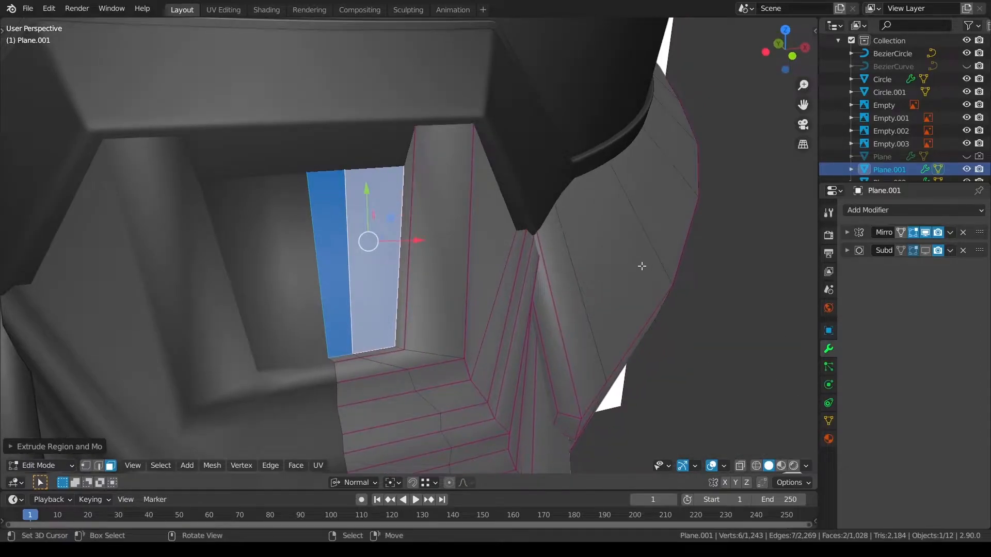
{"action": "key", "text": "i"}
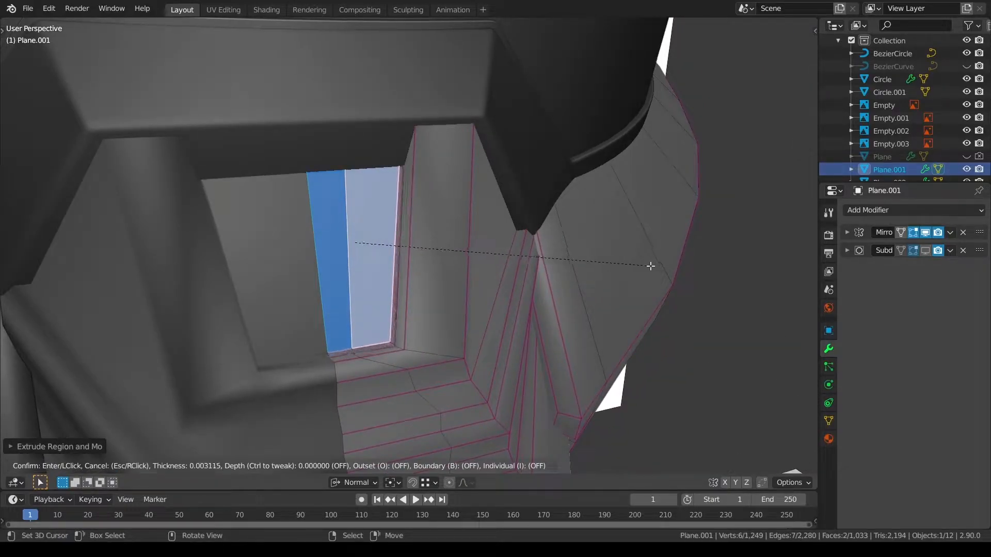
{"action": "left_click", "coordinate": [649, 266]}
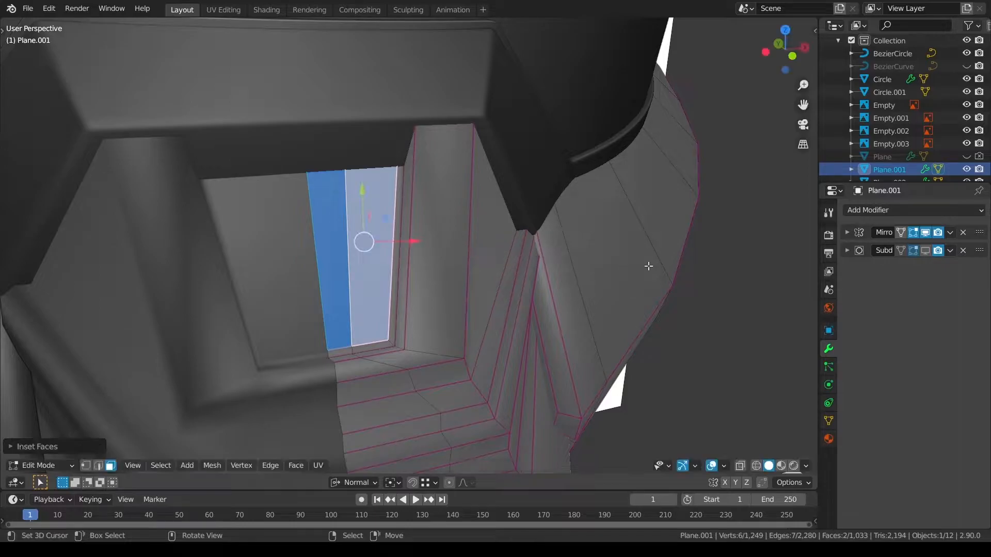
{"action": "left_click", "coordinate": [98, 466]}
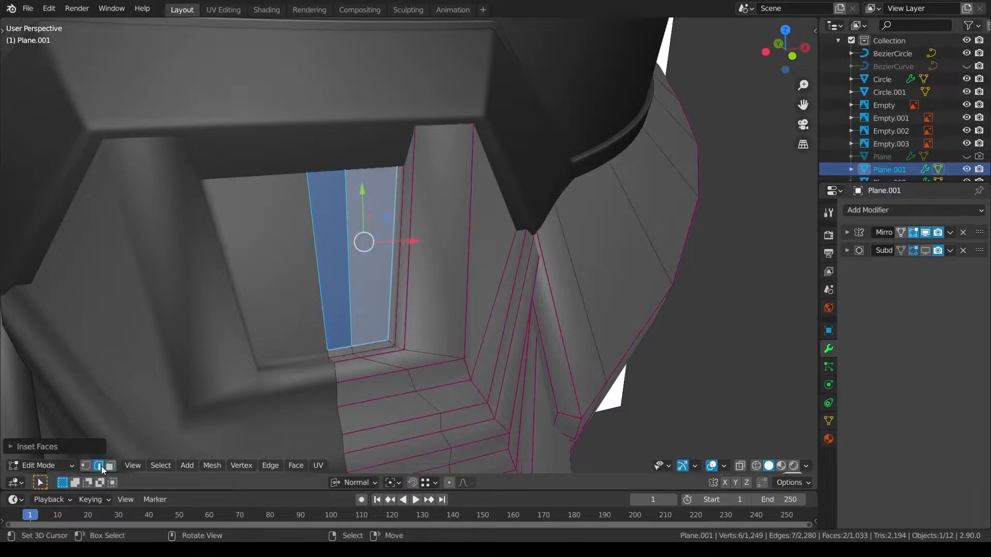
{"action": "left_click", "coordinate": [397, 290], "text": "alt"}
{"action": "key", "text": "ctrl+x"}
Crease the short diagonal edges at the recess's lower outer corner
{"action": "middle_click_drag", "start_coordinate": [527, 293], "coordinate": [338, 320]}
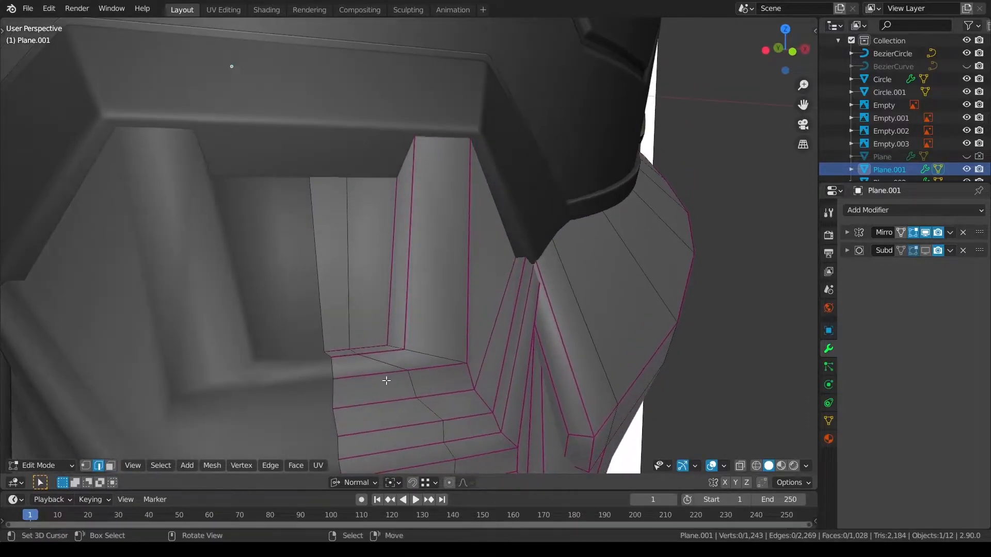
{"action": "left_click", "coordinate": [407, 342]}
{"action": "left_click", "coordinate": [448, 350], "text": "shift"}
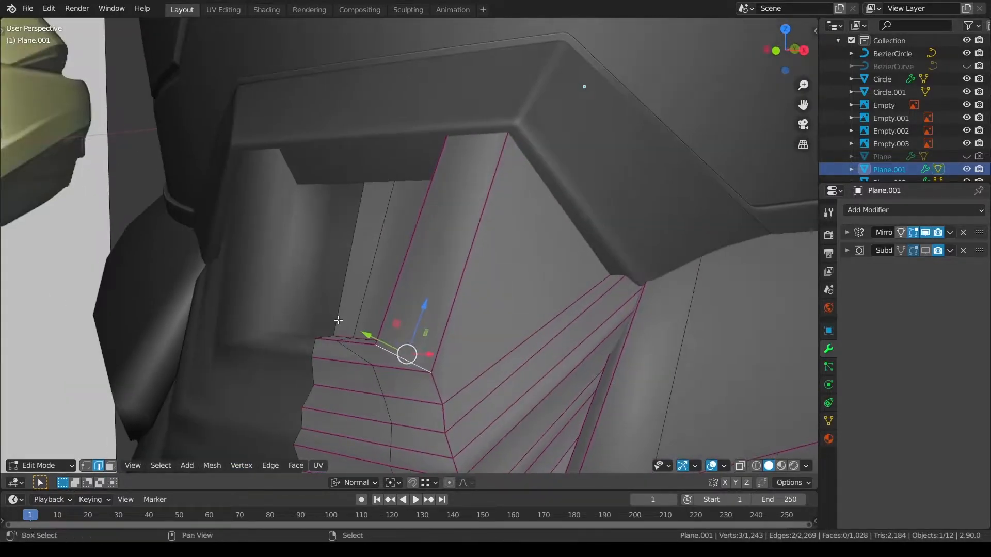
{"action": "key", "text": "alt+a"}
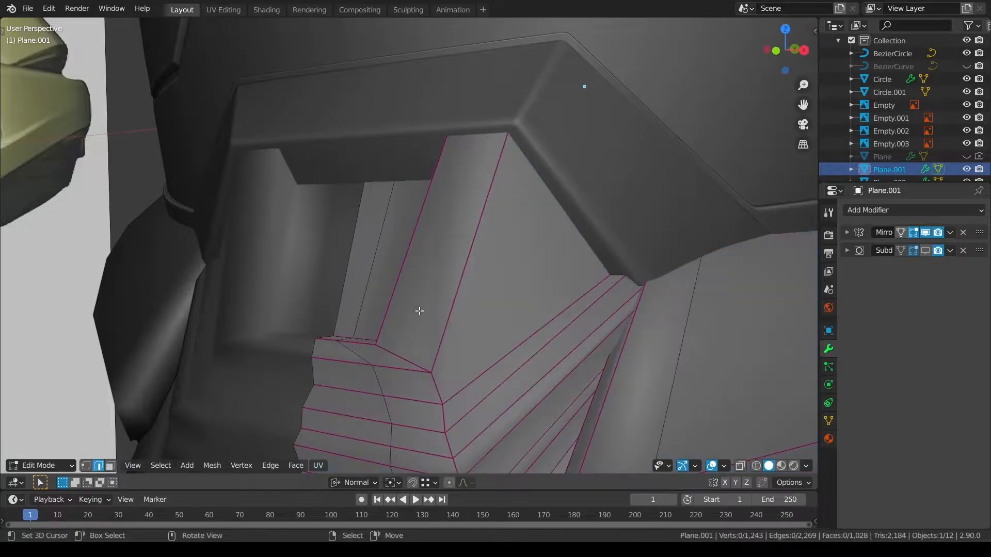
Show the subdivision in the viewport again and isolate the panel mesh in local view
{"action": "mouse_move", "coordinate": [557, 269]}
{"action": "middle_mouse_down"}
{"action": "mouse_move", "coordinate": [497, 263]}
{"action": "mouse_move", "coordinate": [552, 284]}
{"action": "middle_mouse_up"}
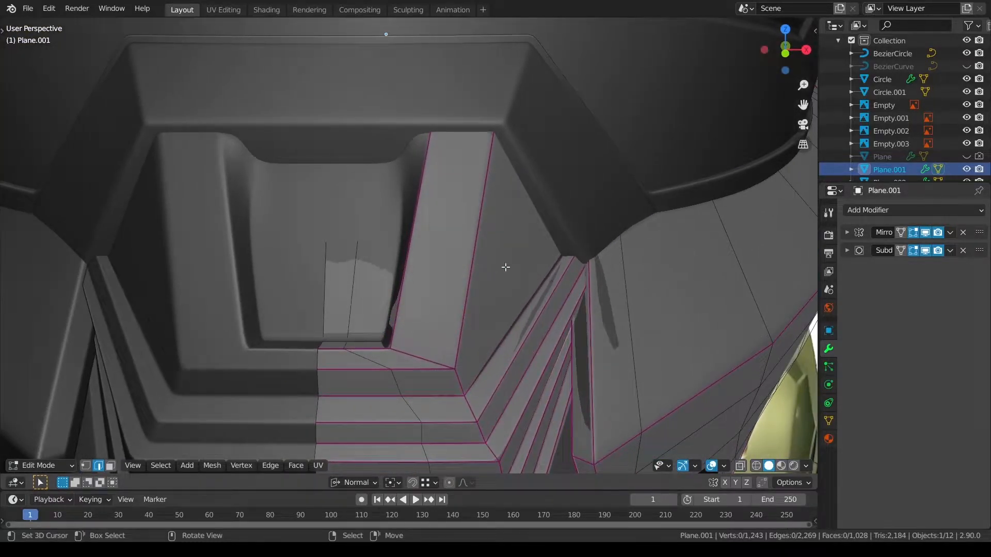
{"action": "middle_click_drag", "start_coordinate": [498, 265], "coordinate": [570, 279]}
{"action": "key", "text": "z"}
{"action": "left_click", "coordinate": [405, 278]}
{"action": "key", "text": "z"}
{"action": "left_click", "coordinate": [414, 197]}
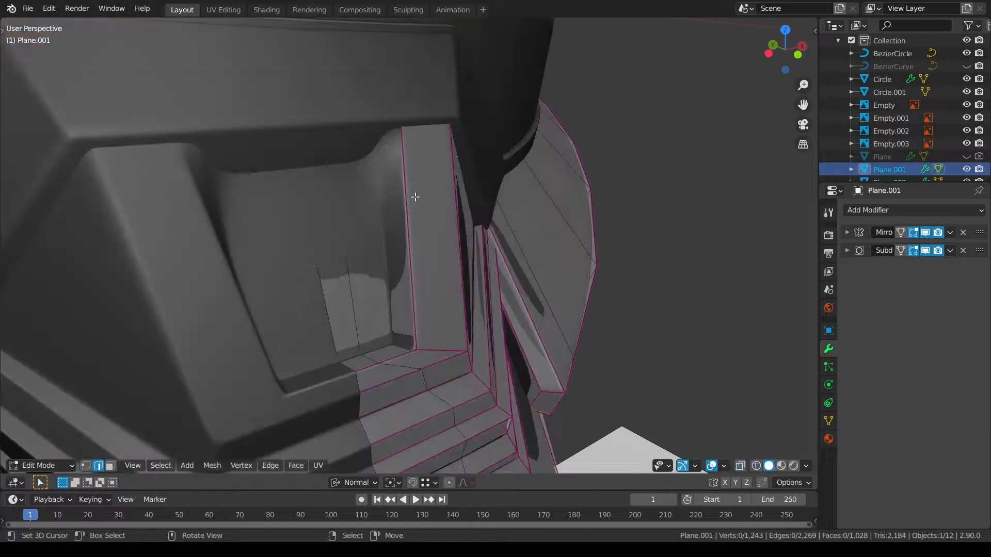
{"action": "key", "text": "KP_Divide"}
{"action": "right_click", "coordinate": [482, 335]}
{"action": "key", "text": "KP_Decimal"}
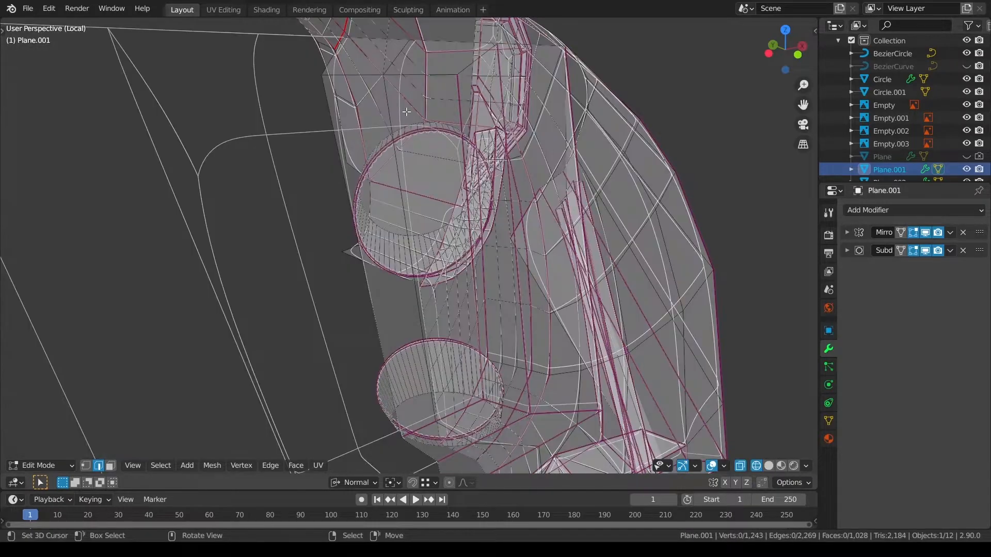
Select the three edges along the top of the recess and crease them by 0.5
{"action": "key", "text": "shift+z"}
{"action": "right_click", "coordinate": [433, 75], "text": "shift"}
{"action": "middle_click_drag", "start_coordinate": [433, 75], "coordinate": [449, 90]}
{"action": "key", "text": "ctrl+z"}
{"action": "right_click", "coordinate": [448, 79], "text": "shift"}
{"action": "right_click", "coordinate": [388, 76], "text": "shift"}
{"action": "key", "text": "z"}
{"action": "left_click", "coordinate": [554, 107]}
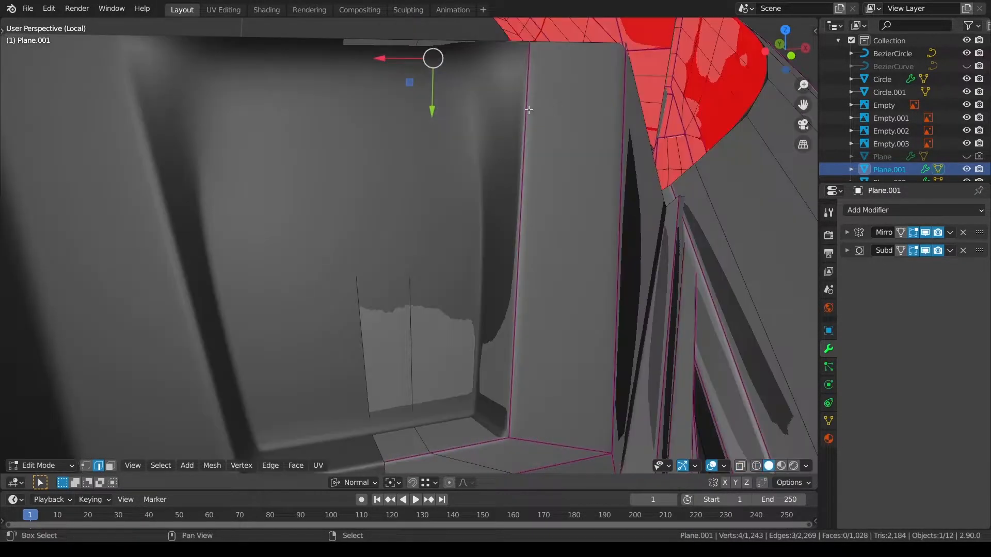
{"action": "key", "text": "shift+e"}
{"action": "type", "text": ".5"}
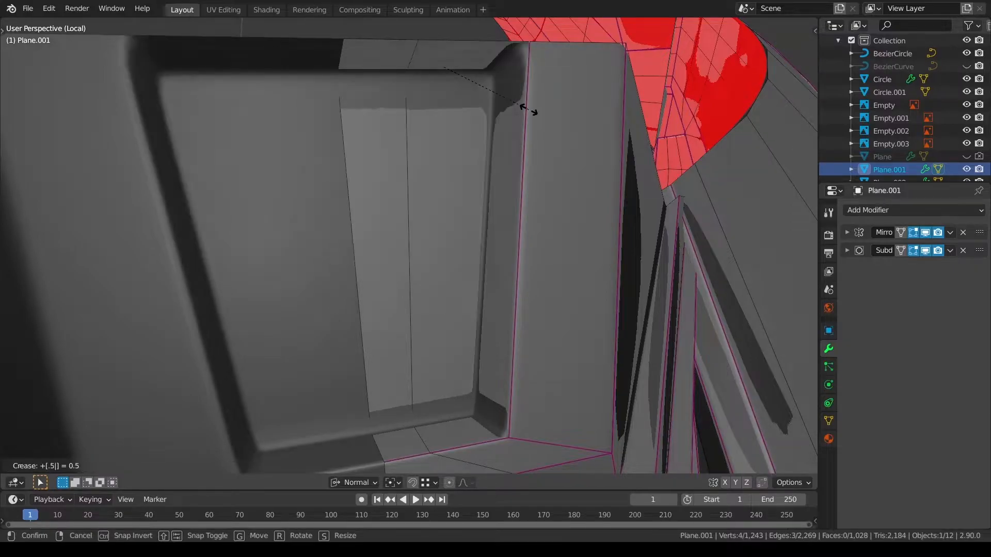
{"action": "key", "text": "Return"}
{"action": "key", "text": "ctrl+Tab"}
{"action": "left_click", "coordinate": [376, 160]}
{"action": "key", "text": "alt+a"}
Delete the two faces that form the upper wall of the recess
{"action": "scroll", "coordinate": [408, 172], "scroll_direction": "down", "scroll_amount": 3}
{"action": "middle_click_drag", "start_coordinate": [432, 217], "coordinate": [583, 225]}
{"action": "left_click", "coordinate": [358, 202]}
{"action": "key", "text": "Tab"}
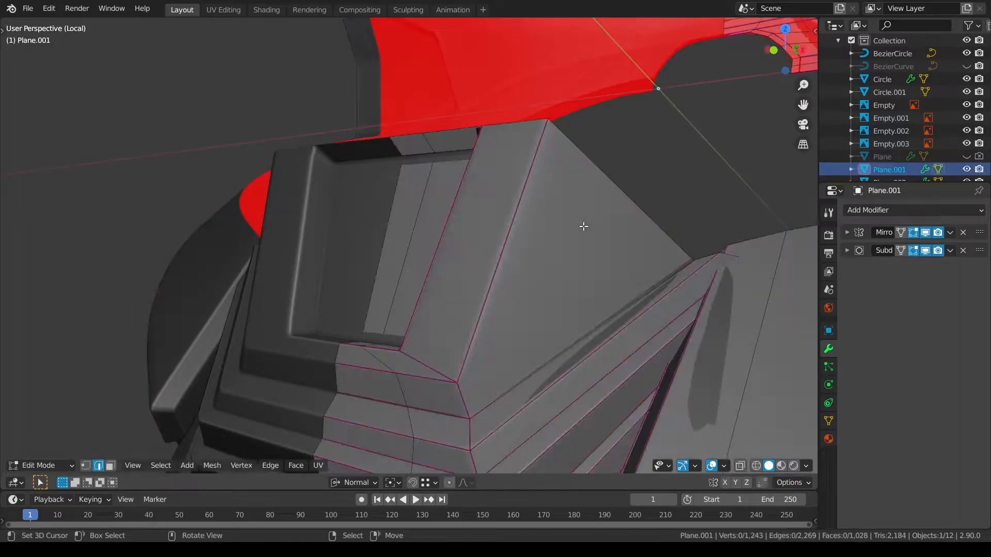
{"action": "left_click", "coordinate": [412, 156], "text": "ctrl+alt"}
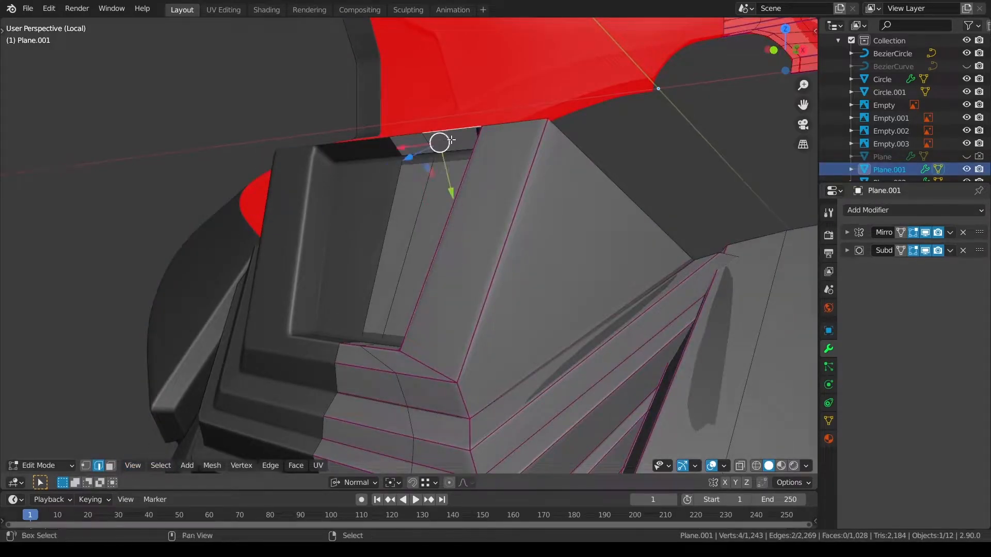
{"action": "left_click", "coordinate": [112, 468]}
{"action": "right_click", "coordinate": [419, 157]}
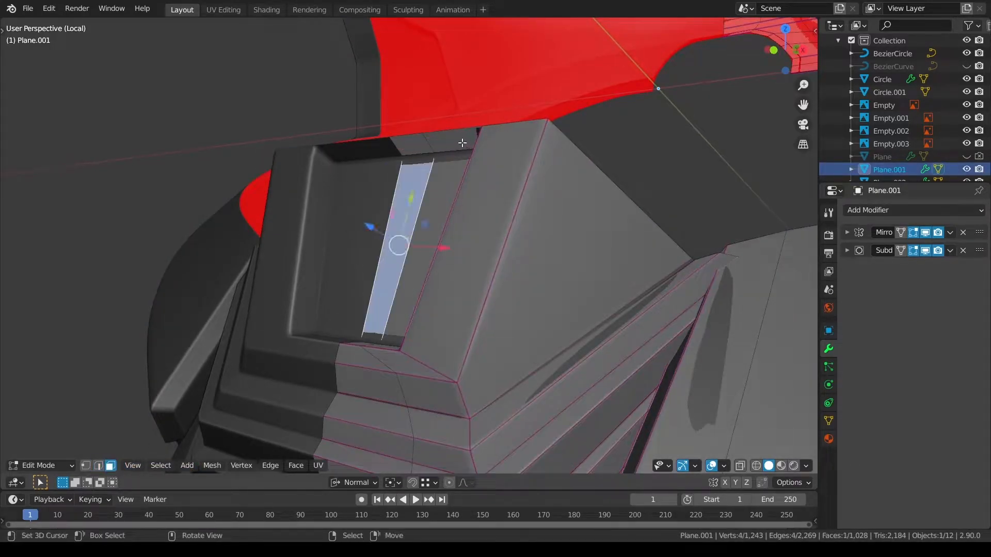
{"action": "right_click", "coordinate": [463, 142]}
{"action": "right_click", "coordinate": [411, 145], "text": "shift"}
{"action": "key", "text": "x"}
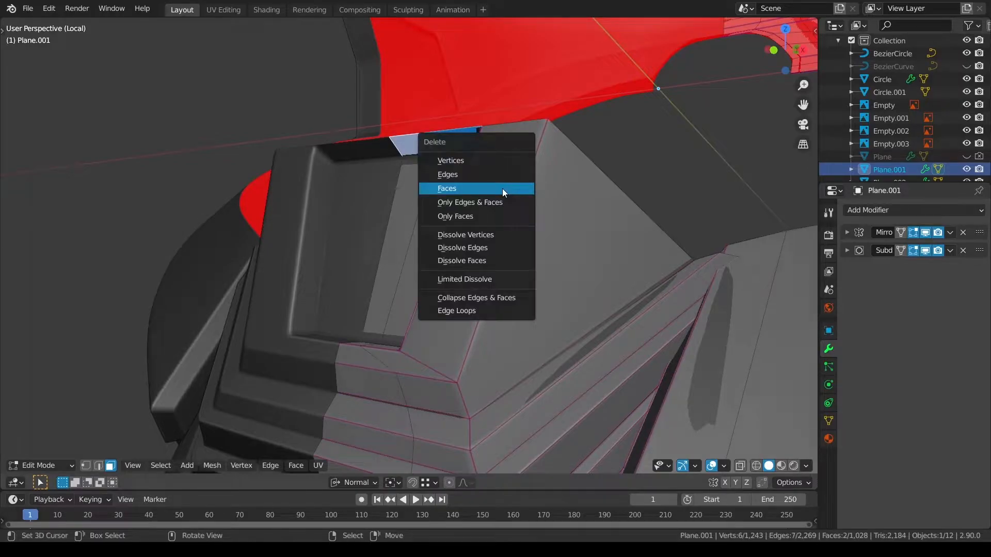
{"action": "left_click", "coordinate": [503, 188]}
Return to Object Mode and exit local view to check the recess on the whole helmet
{"action": "key", "text": "ctrl+Tab"}
{"action": "left_click", "coordinate": [280, 228]}
{"action": "middle_click_drag", "start_coordinate": [279, 228], "coordinate": [363, 281]}
{"action": "key", "text": "KP_Divide"}
{"action": "scroll", "coordinate": [476, 305], "scroll_direction": "up", "scroll_amount": 3}
{"action": "scroll", "coordinate": [479, 302], "scroll_direction": "down", "scroll_amount": 5}
{"action": "scroll", "coordinate": [381, 274], "scroll_direction": "up", "scroll_amount": 3}
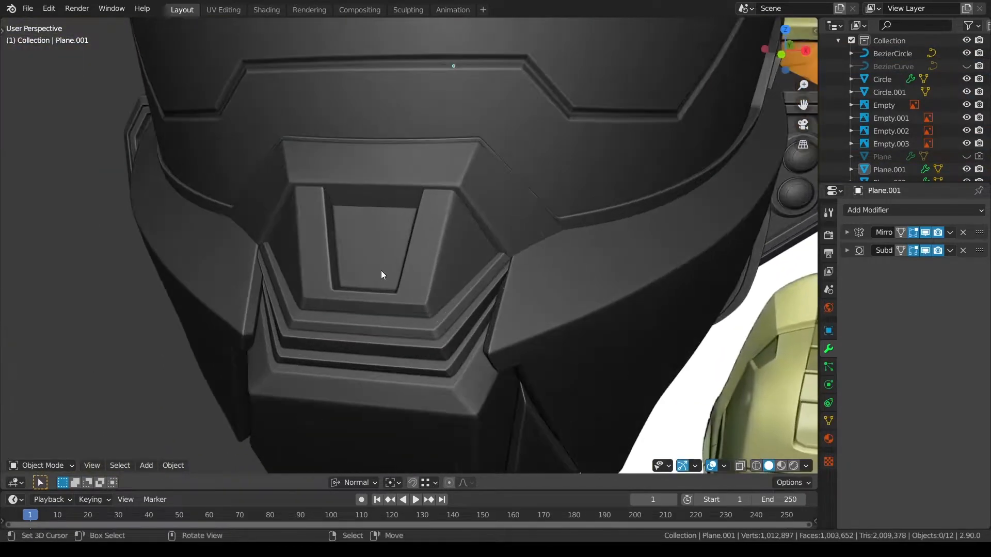
Select the visor rim above the recess and enter Edit Mode in front view
{"action": "left_click", "coordinate": [390, 187]}
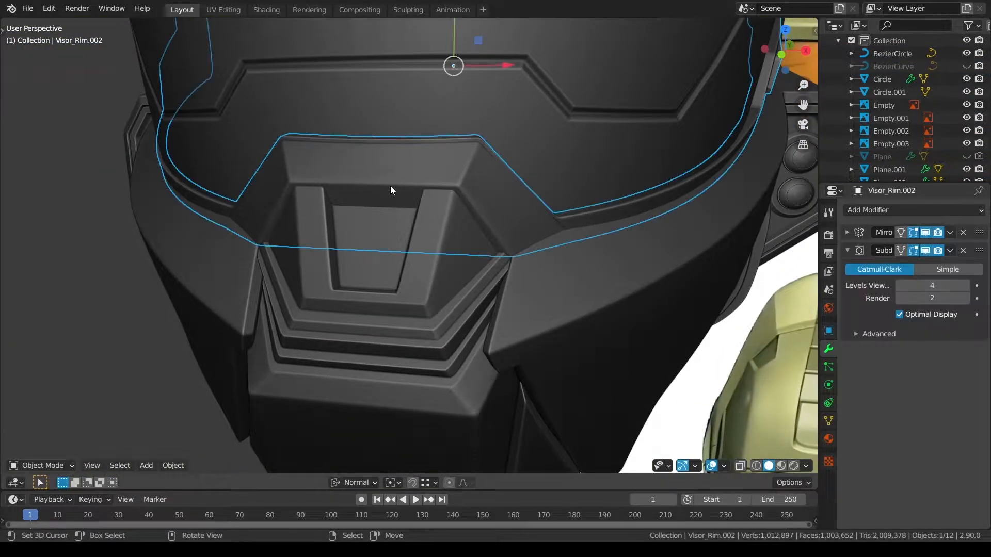
{"action": "key", "text": "Tab"}
{"action": "middle_click_drag", "start_coordinate": [465, 228], "coordinate": [531, 284]}
{"action": "scroll", "coordinate": [504, 277], "scroll_direction": "up", "scroll_amount": 3}
{"action": "key", "text": "KP_1"}
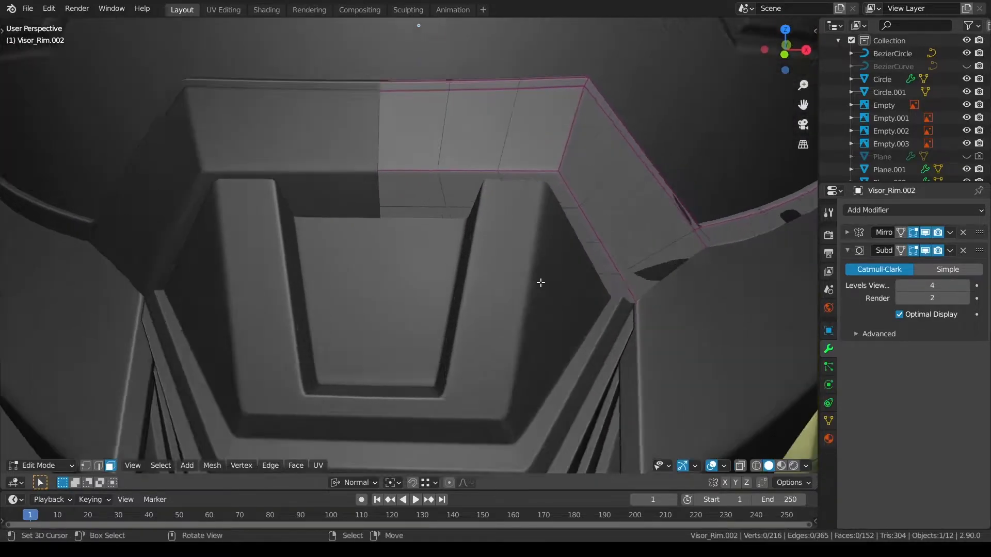
Slide the rim flap's vertex behind the panel's side bar by about 0.56 along its horizontal edge, toward the recess
{"action": "key", "text": "alt+z"}
{"action": "key", "text": "1"}
{"action": "left_click", "coordinate": [541, 209]}
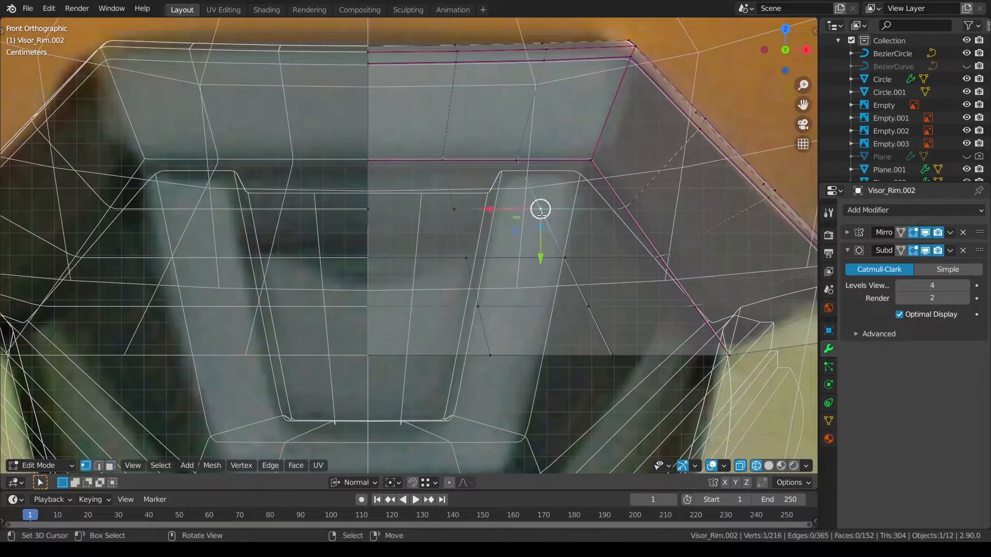
{"action": "key", "text": "alt+z"}
{"action": "key", "text": "shift+v"}
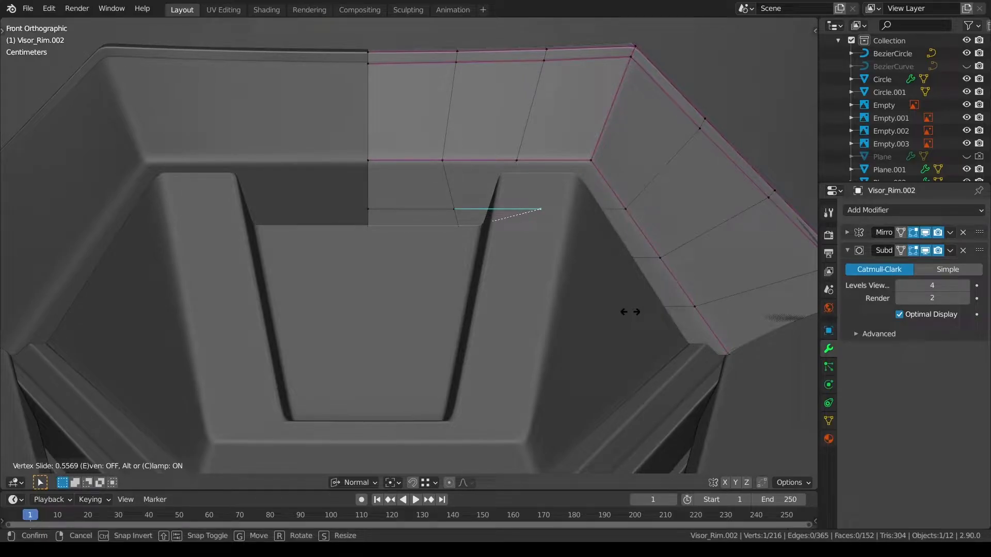
{"action": "left_click", "coordinate": [630, 312]}
{"action": "key", "text": "alt+z"}
{"action": "key", "text": "alt+a"}
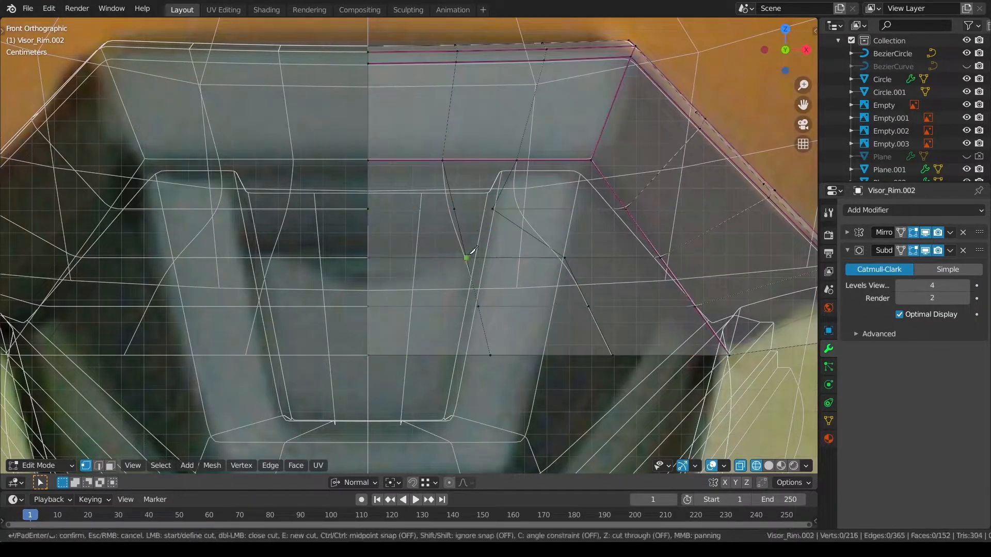
Knife a new edge from the slid vertex up to the rim's creased lower edge, following the side of the recess
{"action": "key", "text": "alt+z"}
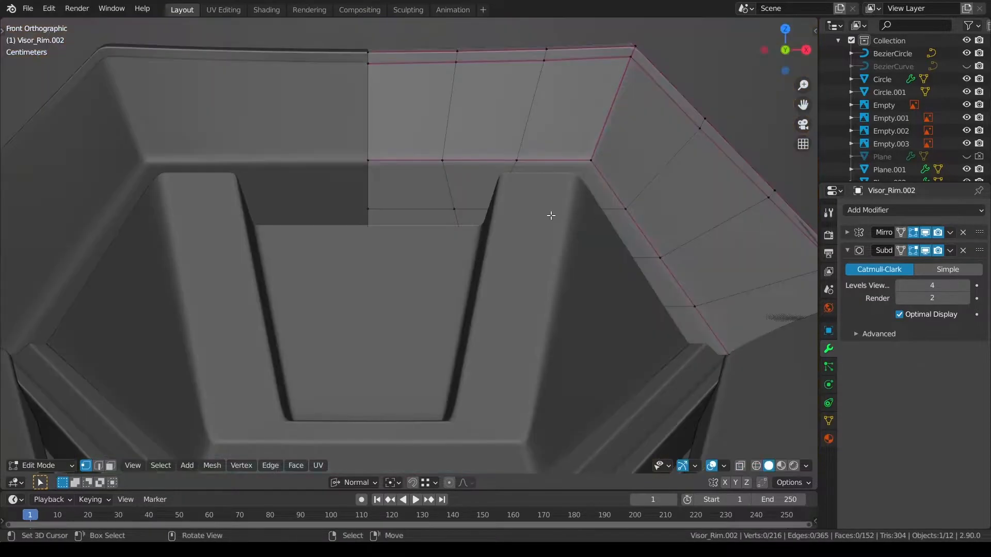
{"action": "key", "text": "k"}
{"action": "left_click", "coordinate": [493, 209]}
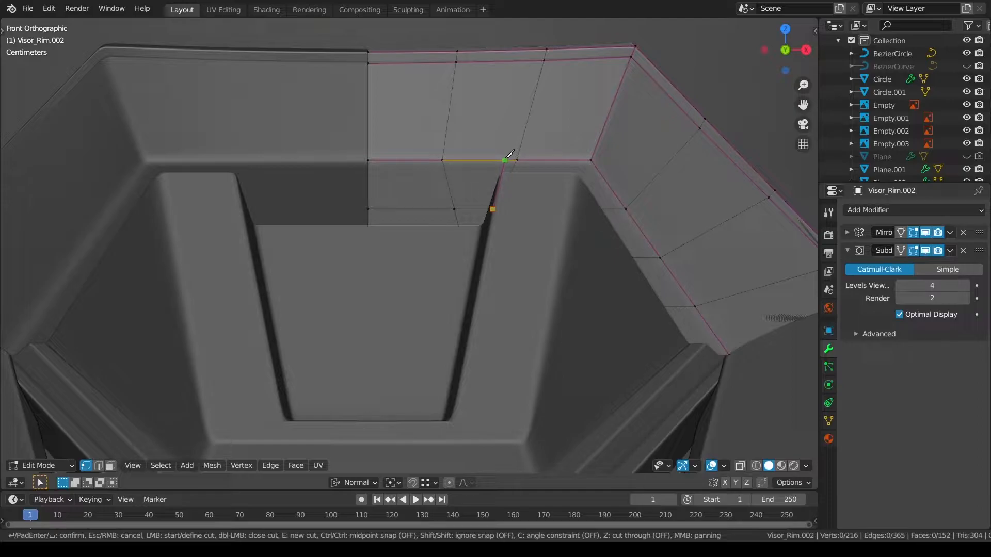
{"action": "left_click", "coordinate": [507, 160]}
{"action": "key", "text": "Return"}
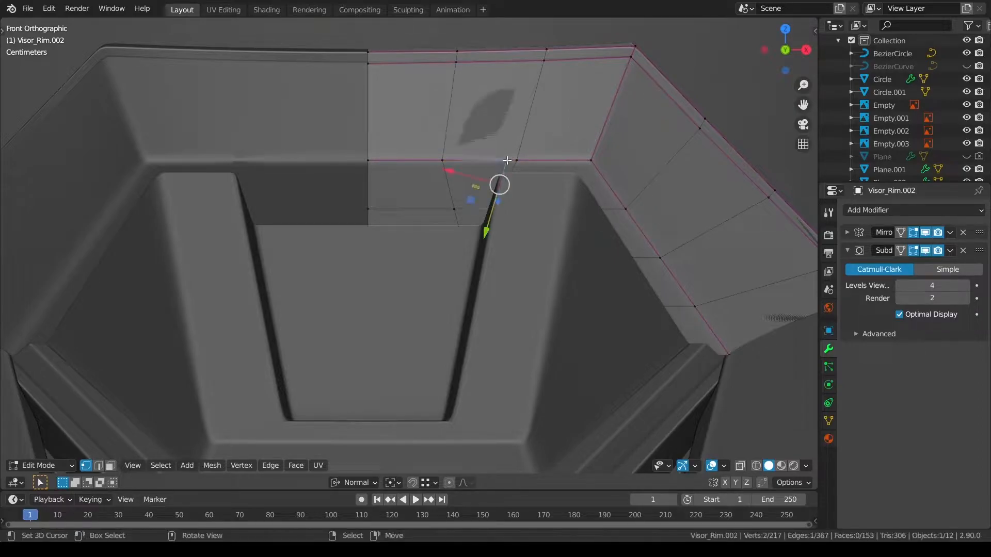
Merge the knifed vertex on the rim's creased lower edge with the neighbouring crease vertex, keeping the last selected position
{"action": "key", "text": "shift+z"}
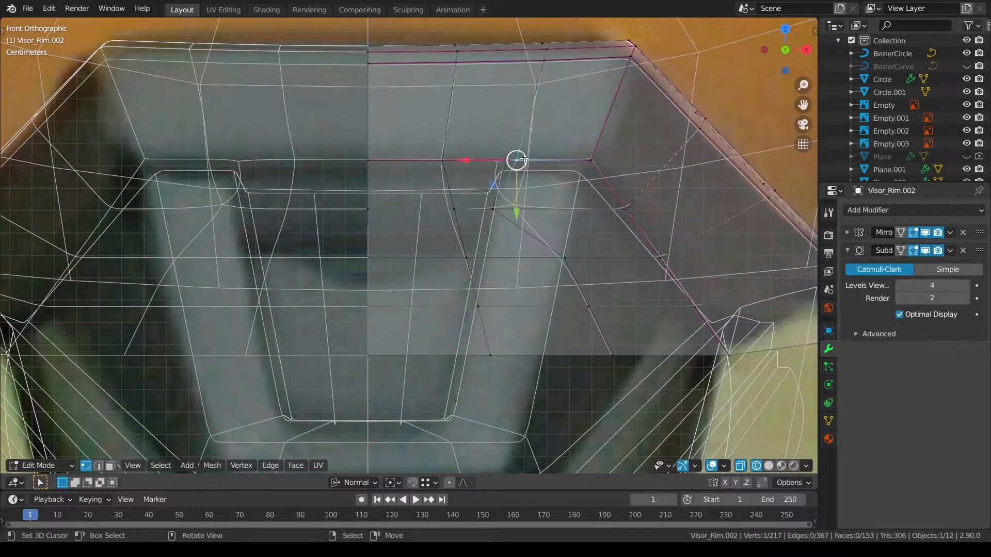
{"action": "key", "text": "q"}
{"action": "mouse_move", "coordinate": [560, 178]}
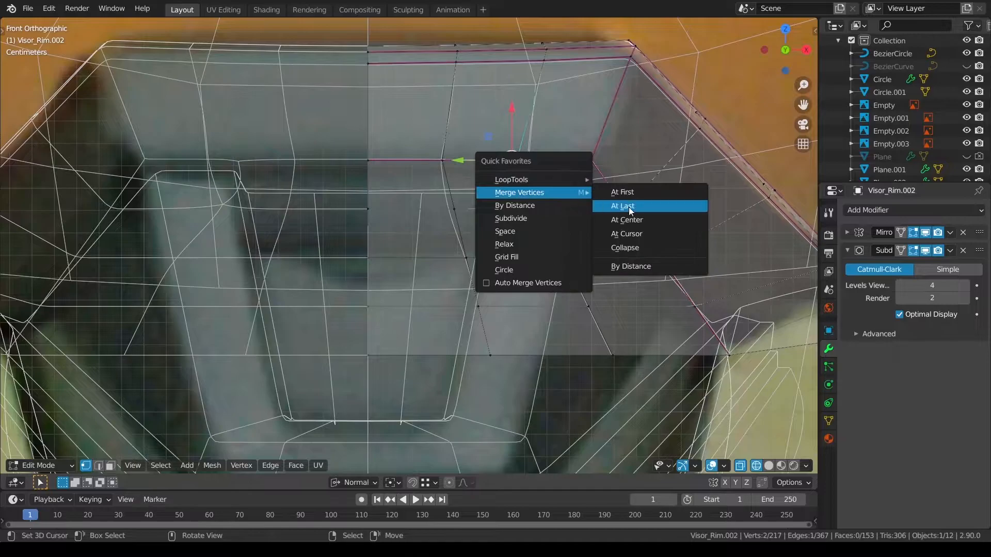
{"action": "left_click", "coordinate": [632, 206]}
{"action": "key", "text": "shift+z"}
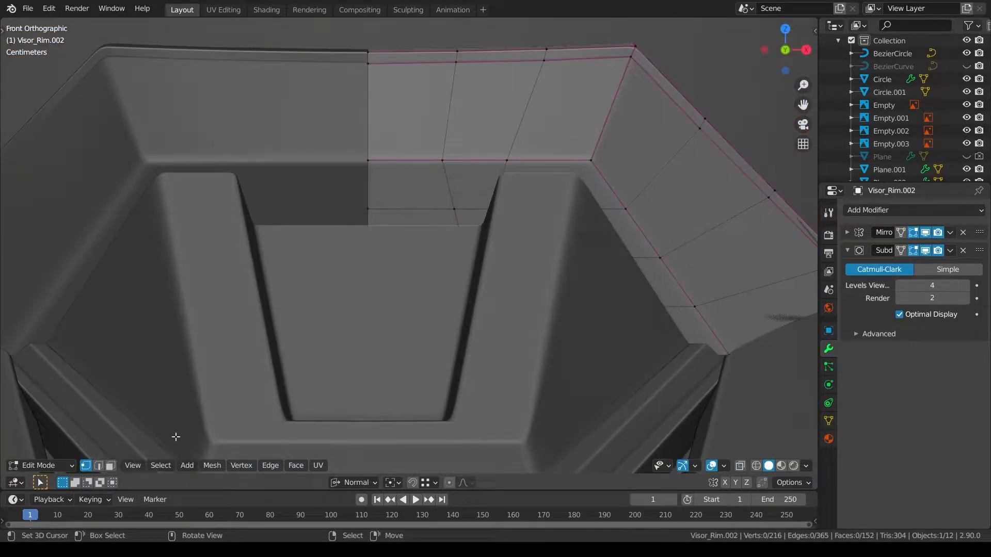
Slide the three lower vertices of the flap's edge behind the side bar by about 0.78 toward the recess
{"action": "key", "text": "shift+z"}
{"action": "left_click", "coordinate": [557, 259]}
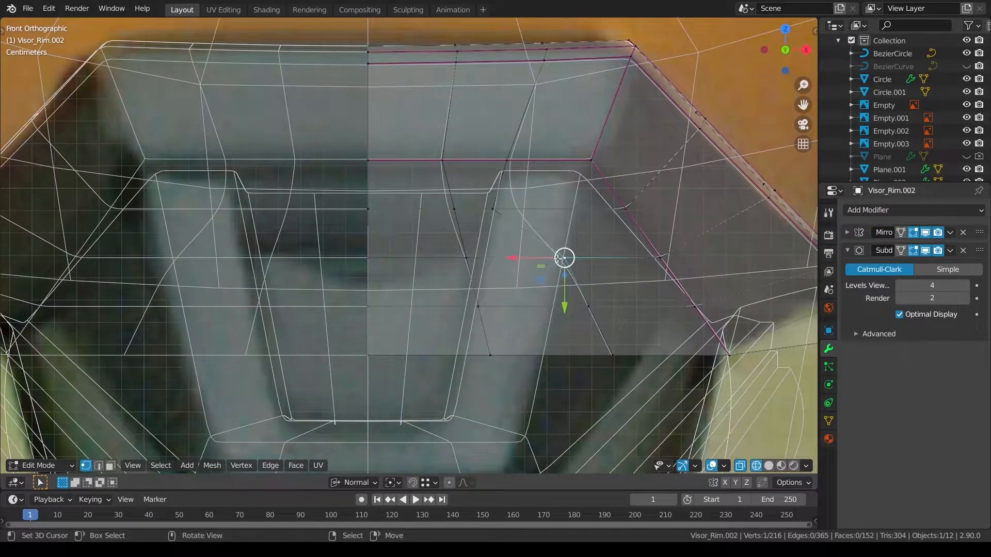
{"action": "left_click", "coordinate": [589, 306], "text": "shift"}
{"action": "left_click", "coordinate": [613, 355], "text": "shift"}
{"action": "key", "text": "g"}
{"action": "key", "text": "g"}
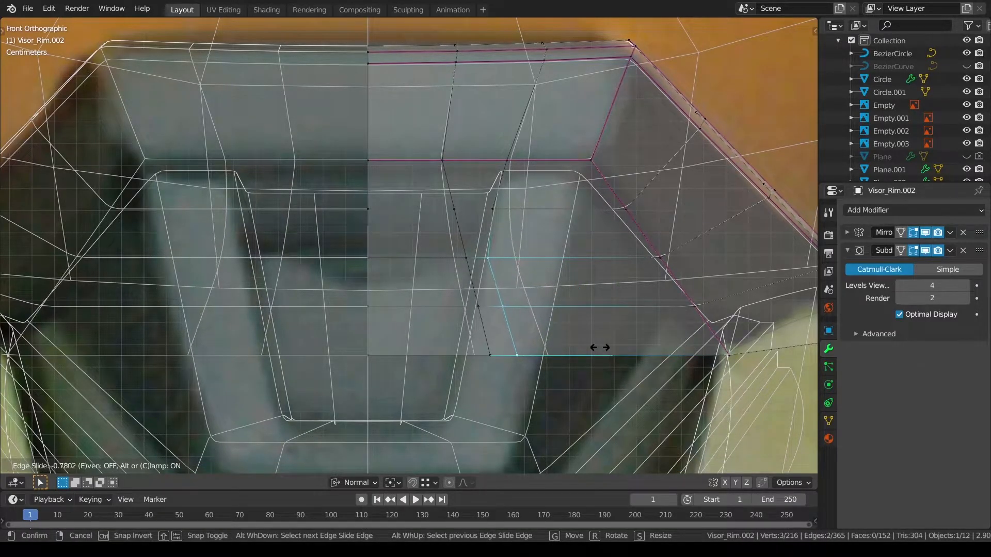
{"action": "left_click", "coordinate": [599, 348]}
Evenly space the vertices of the flap's two upper horizontal rows between the centre line and the slid edge with LoopTools Space
{"action": "right_click", "coordinate": [369, 258]}
{"action": "right_click", "coordinate": [488, 258], "text": "ctrl"}
{"action": "key", "text": "q"}
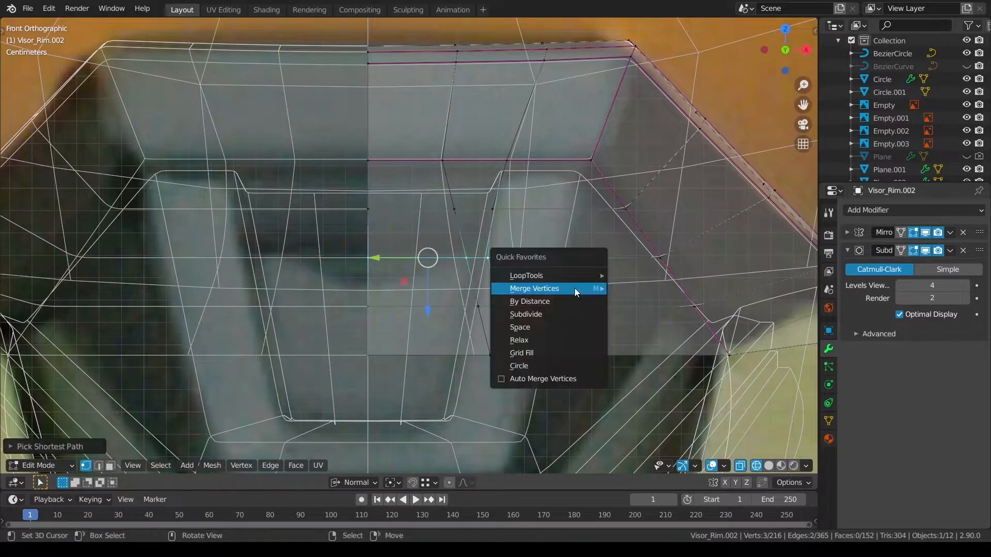
{"action": "left_click", "coordinate": [566, 330]}
{"action": "right_click", "coordinate": [370, 206]}
{"action": "right_click", "coordinate": [493, 218], "text": "ctrl"}
{"action": "key", "text": "q"}
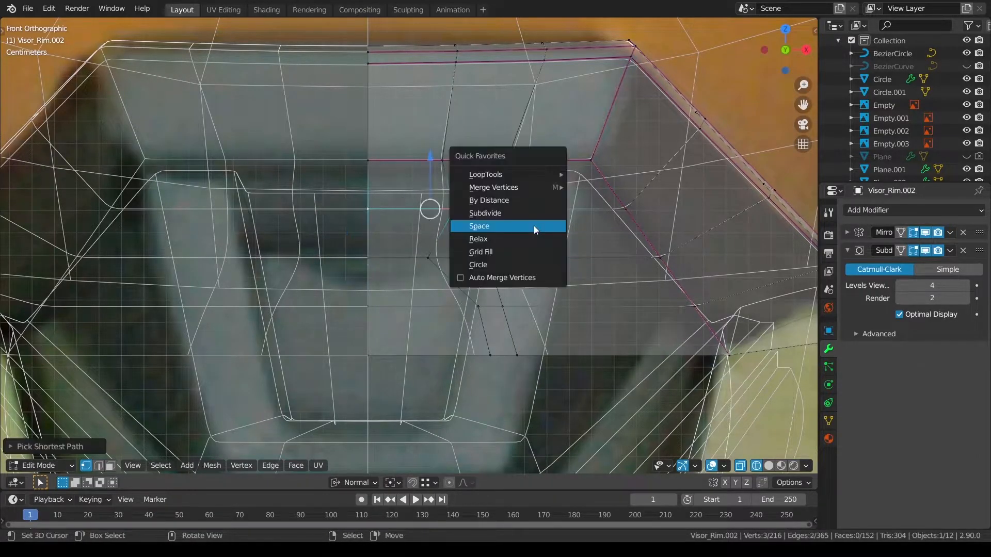
{"action": "left_click", "coordinate": [534, 226]}
Evenly space the creased lower edge's vertices from the centre line to the knifed edge
{"action": "right_click", "coordinate": [335, 148]}
{"action": "right_click", "coordinate": [401, 162], "text": "ctrl"}
{"action": "right_click", "coordinate": [507, 160], "text": "ctrl"}
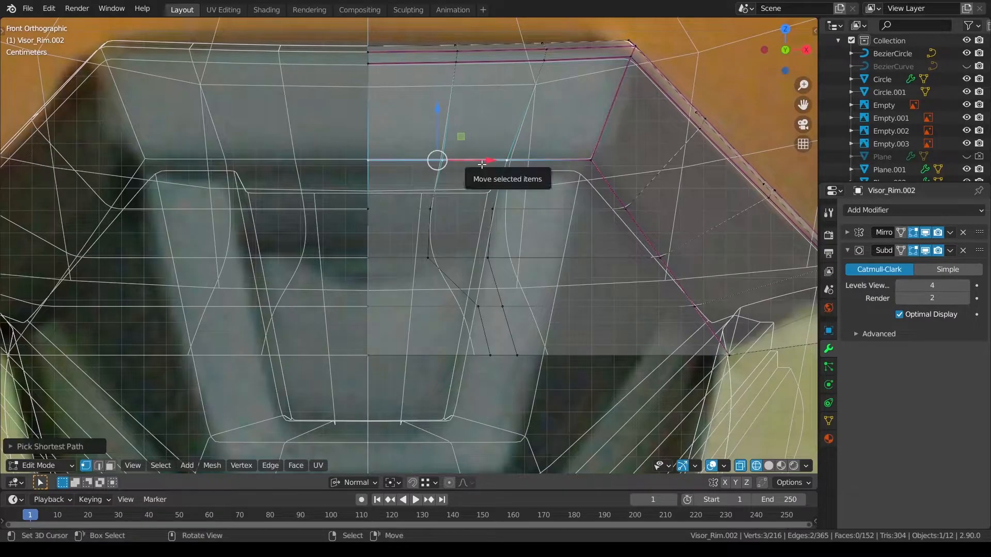
{"action": "key", "text": "q"}
{"action": "left_click", "coordinate": [482, 164]}
Evenly space the vertices of the flap's two lowest horizontal rows between the centre line and the slid edge
{"action": "key", "text": "alt+a"}
{"action": "key", "text": "z"}
{"action": "key", "text": "z"}
{"action": "key", "text": "ctrl+z"}
{"action": "key", "text": "ctrl+z"}
{"action": "key", "text": "ctrl+z"}
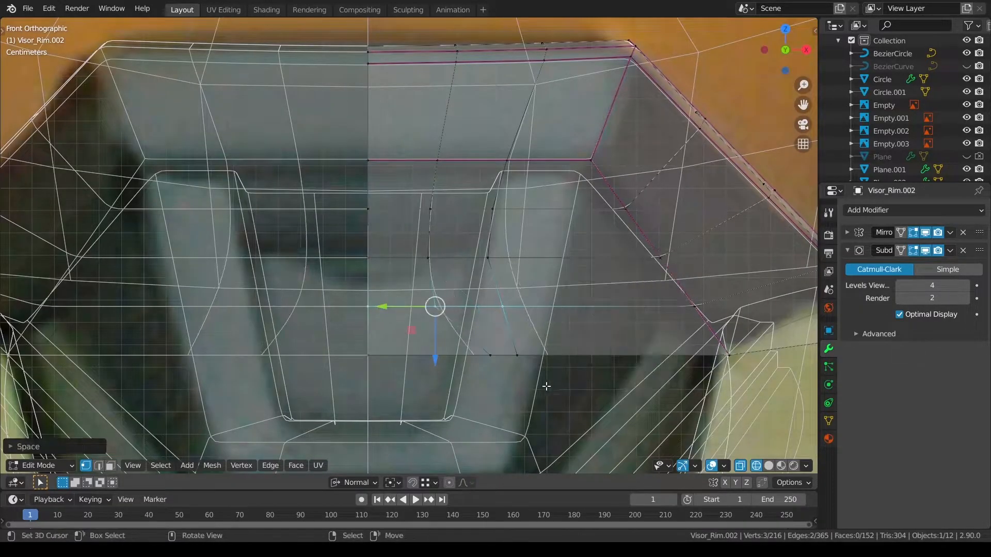
{"action": "right_click", "coordinate": [376, 366], "text": "ctrl"}
{"action": "key", "text": "q"}
{"action": "left_click", "coordinate": [431, 372]}
{"action": "key", "text": "a"}
{"action": "key", "text": "a"}
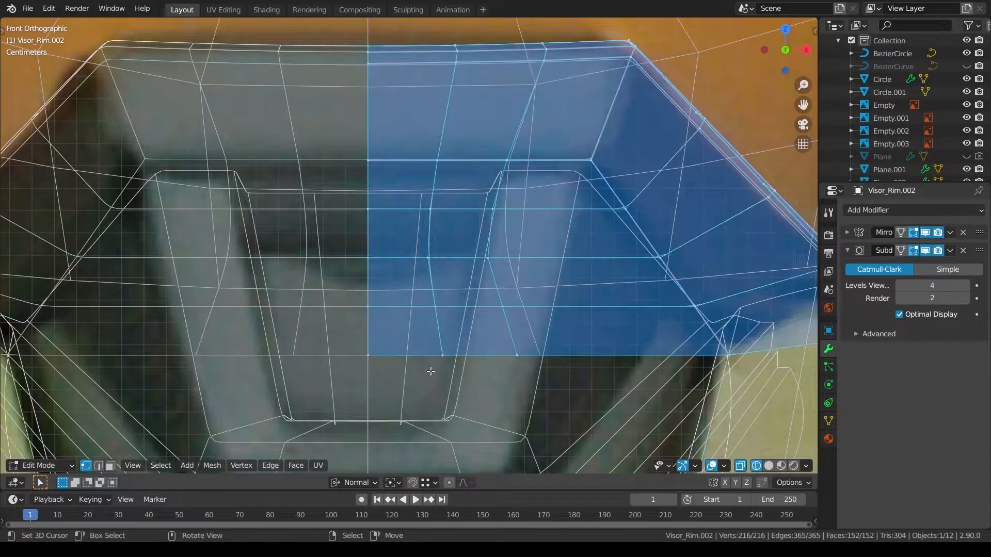
{"action": "key", "text": "z"}
{"action": "right_click", "coordinate": [487, 197]}
{"action": "right_click", "coordinate": [444, 223], "text": "ctrl"}
{"action": "key", "text": "z"}
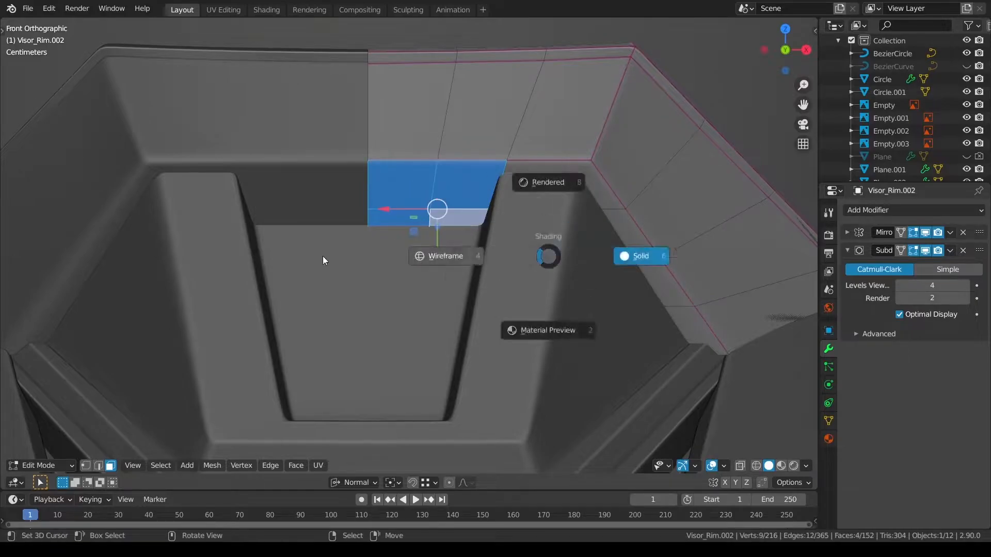
{"action": "left_click", "coordinate": [323, 258]}
{"action": "key", "text": "a"}
{"action": "key", "text": "a"}
Slide the flap's third horizontal edge row up to the top edge of the recessed panel, from the centre line to the side bar
{"action": "right_click", "coordinate": [407, 251]}
{"action": "key", "text": "z"}
{"action": "left_click", "coordinate": [709, 284]}
{"action": "key", "text": "g"}
{"action": "key", "text": "g"}
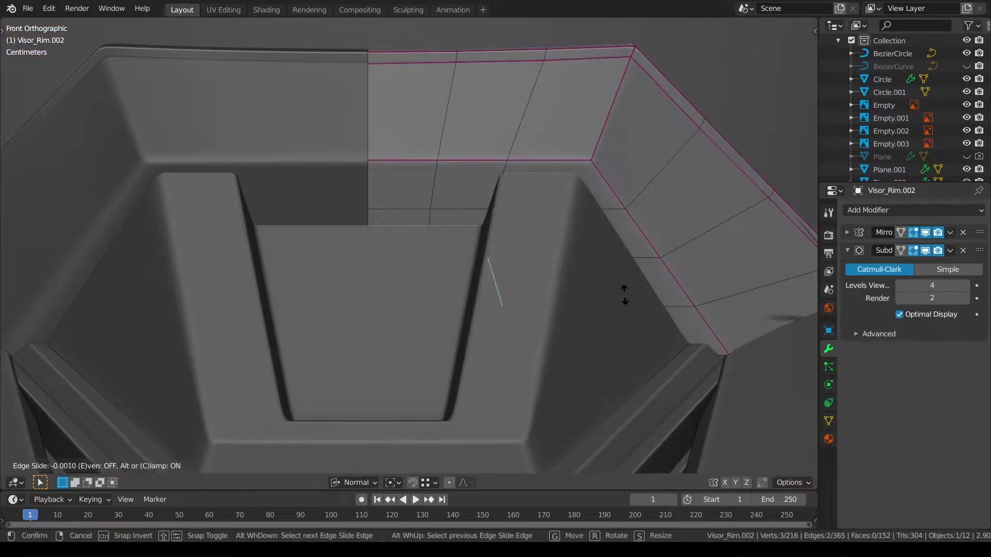
{"action": "left_click", "coordinate": [619, 266]}
Evenly space the vertices of the flap's centre and middle columns between the creased edge and the slid row
{"action": "left_click", "coordinate": [86, 466]}
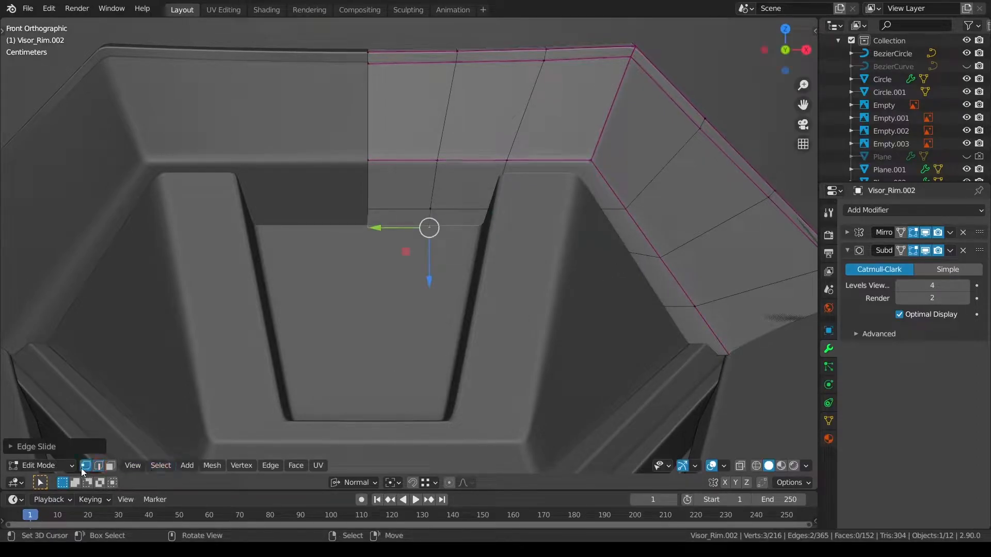
{"action": "key", "text": "alt+z"}
{"action": "left_click", "coordinate": [367, 227]}
{"action": "left_click", "coordinate": [367, 160], "text": "ctrl"}
{"action": "key", "text": "q"}
{"action": "left_click", "coordinate": [633, 239]}
{"action": "right_click", "coordinate": [430, 228]}
{"action": "right_click", "coordinate": [439, 161], "text": "ctrl"}
{"action": "key", "text": "q"}
{"action": "left_click", "coordinate": [620, 197]}
Evenly space the vertices of the flap column beside the side bar between the creased edge and the slid row
{"action": "left_click", "coordinate": [488, 227]}
{"action": "left_click", "coordinate": [507, 160], "text": "ctrl"}
{"action": "key", "text": "q"}
{"action": "left_click", "coordinate": [672, 268]}
{"action": "left_click", "coordinate": [395, 345]}
{"action": "key", "text": "alt+z"}
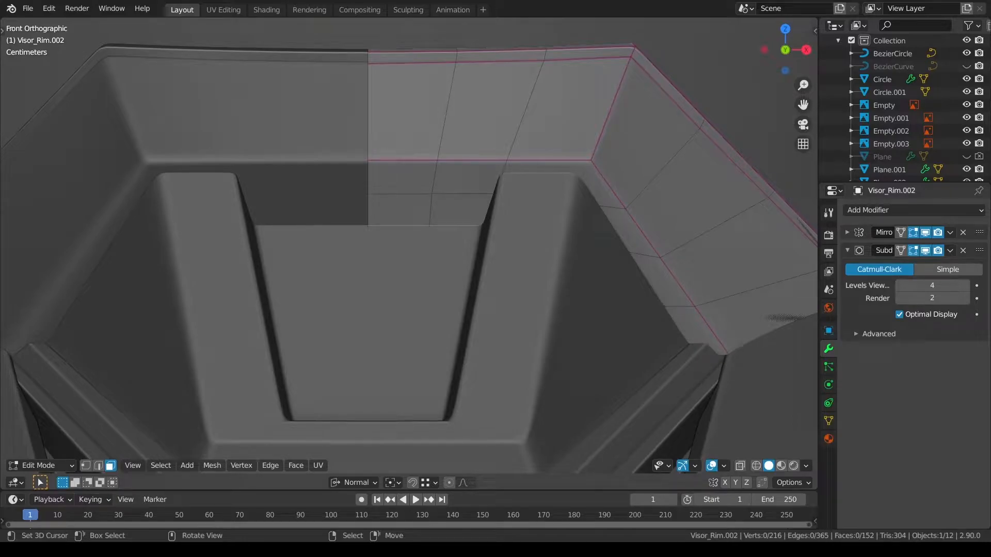
Isolate the visor rim and inset all the flap faces below its creased edge by about 0.0107 with Boundary off
{"action": "key", "text": "ctrl+r"}
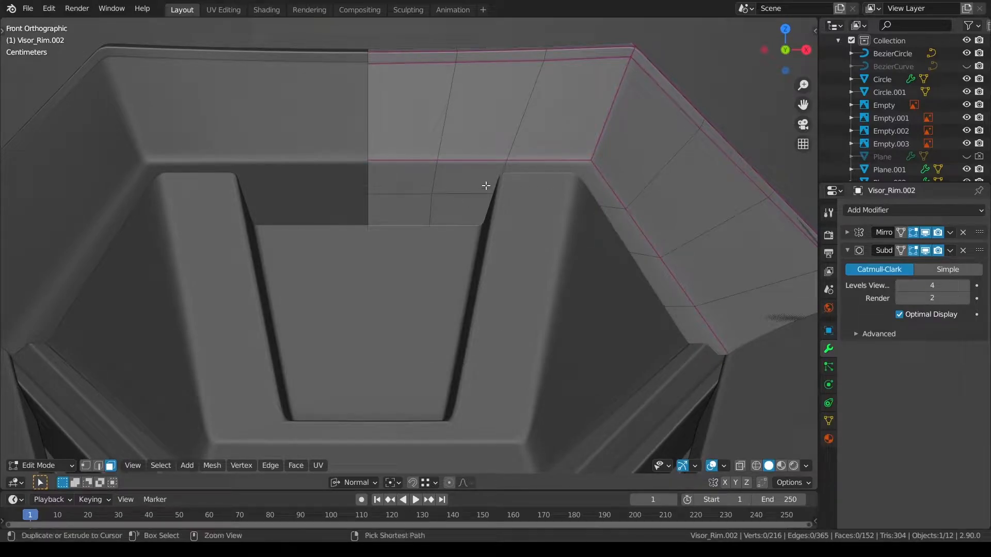
{"action": "key", "text": "Escape"}
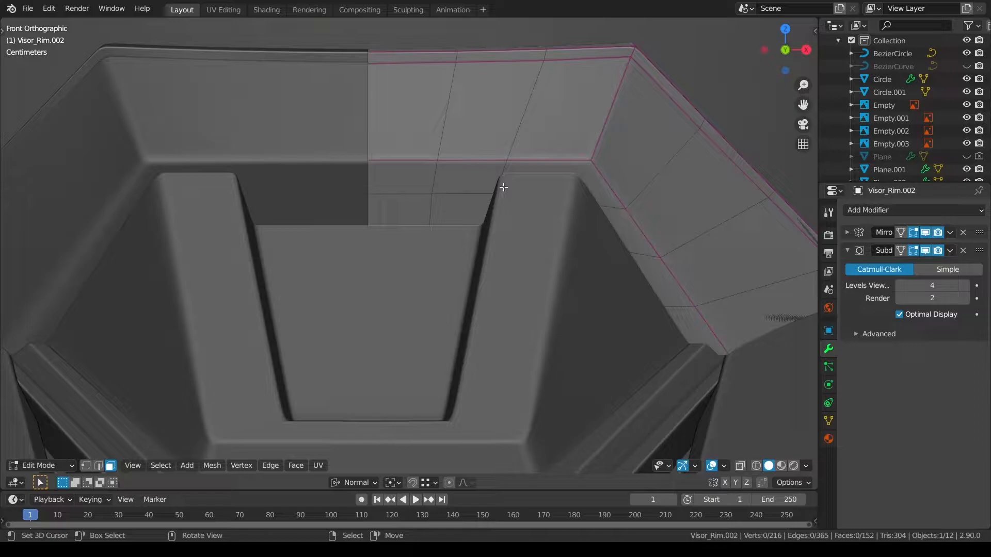
{"action": "key", "text": "KP_Divide"}
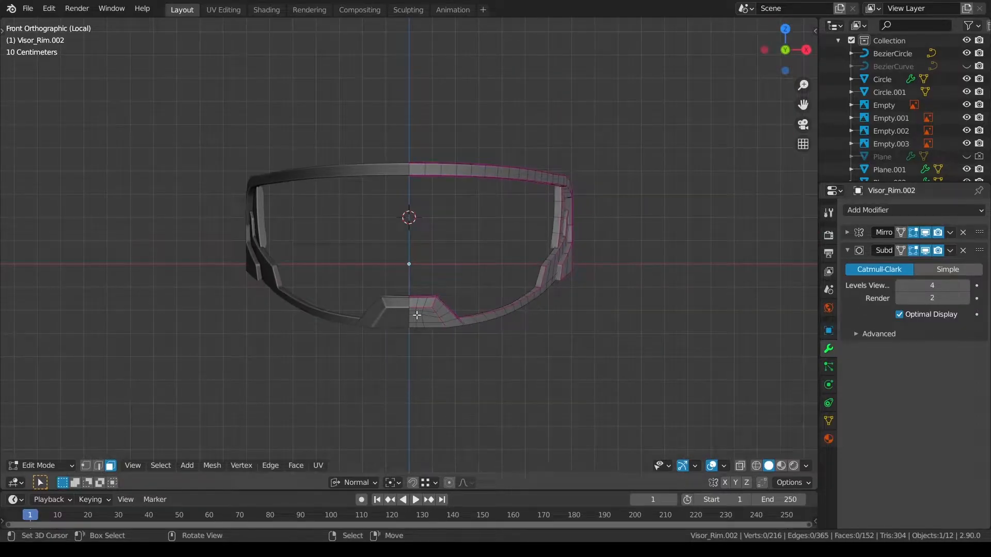
{"action": "scroll", "coordinate": [416, 317], "scroll_direction": "up", "scroll_amount": 10}
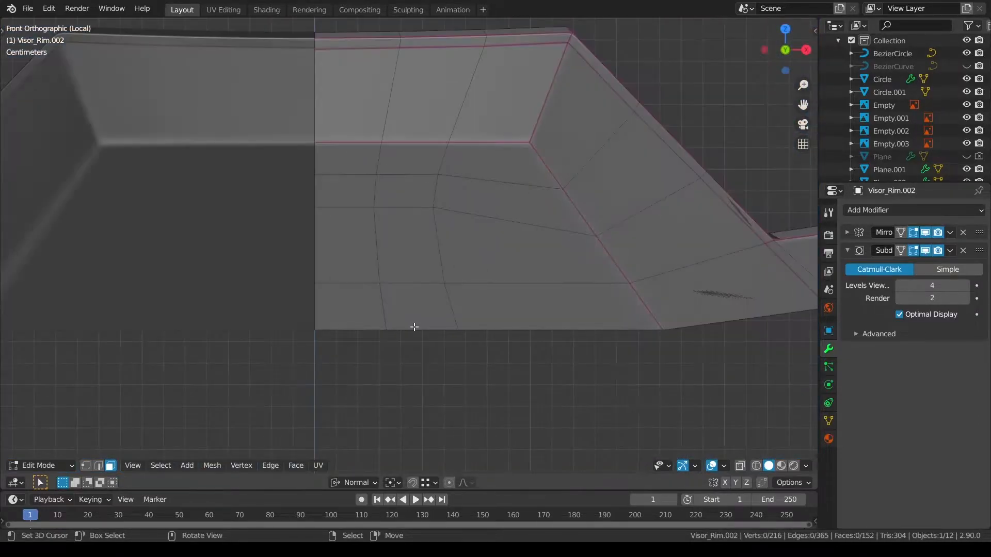
{"action": "key", "text": "c"}
{"action": "mouse_move", "coordinate": [353, 310]}
{"action": "left_mouse_down"}
{"action": "mouse_move", "coordinate": [345, 253]}
{"action": "mouse_move", "coordinate": [439, 175]}
{"action": "mouse_move", "coordinate": [451, 310]}
{"action": "left_mouse_up"}
{"action": "right_click", "coordinate": [459, 315]}
{"action": "key", "text": "i"}
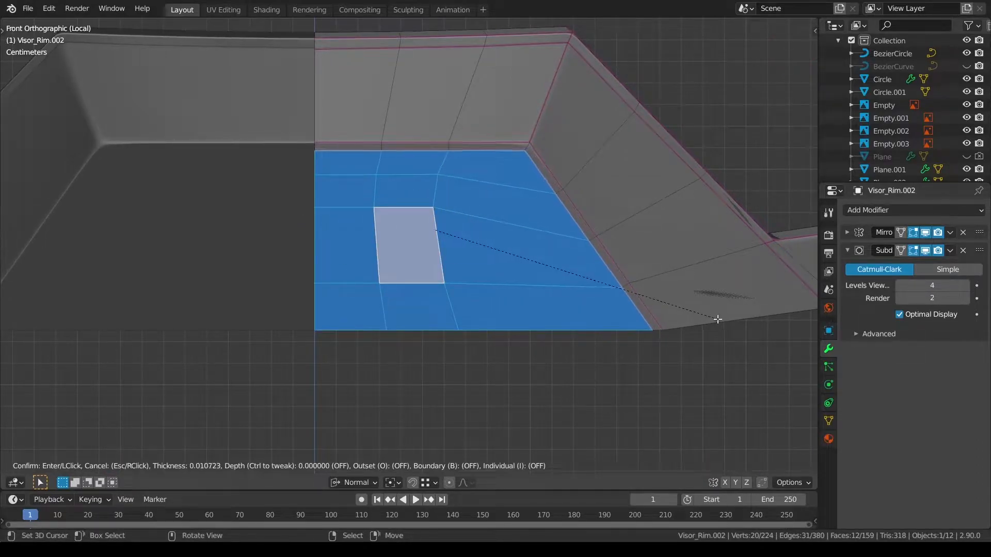
{"action": "left_click", "coordinate": [717, 319]}
{"action": "key", "text": "a"}
{"action": "key", "text": "a"}
{"action": "left_click", "coordinate": [527, 150]}
{"action": "left_click", "coordinate": [100, 466]}
{"action": "left_click", "coordinate": [361, 153], "text": "alt"}
{"action": "left_click", "coordinate": [540, 164], "text": "alt+shift"}
{"action": "key", "text": "a"}
{"action": "key", "text": "a"}
{"action": "left_click", "coordinate": [529, 152]}
{"action": "left_click", "coordinate": [545, 157]}
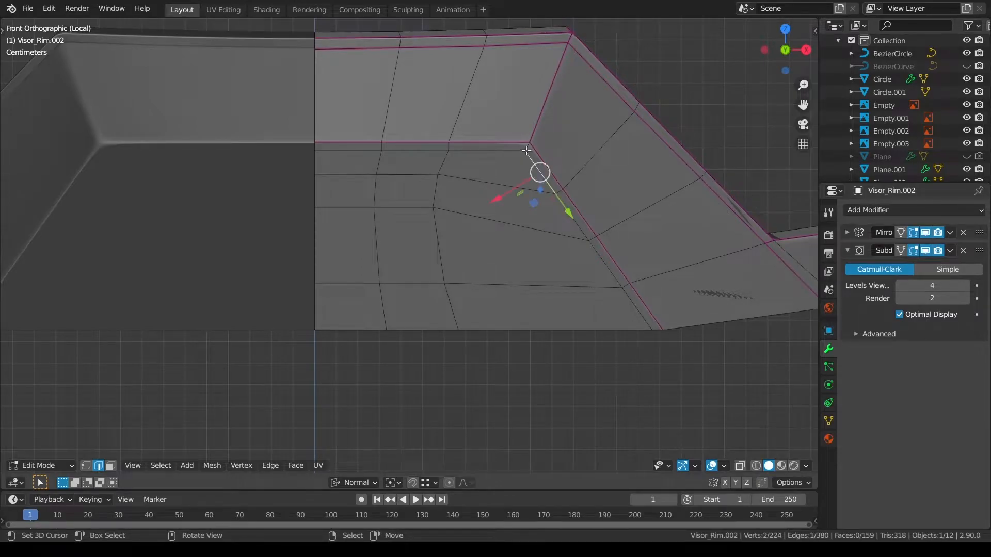
{"action": "key", "text": "alt+a"}
Exit local view, extrude the four flap faces directly above the recess and move them outward along their normal
{"action": "key", "text": "KP_Divide"}
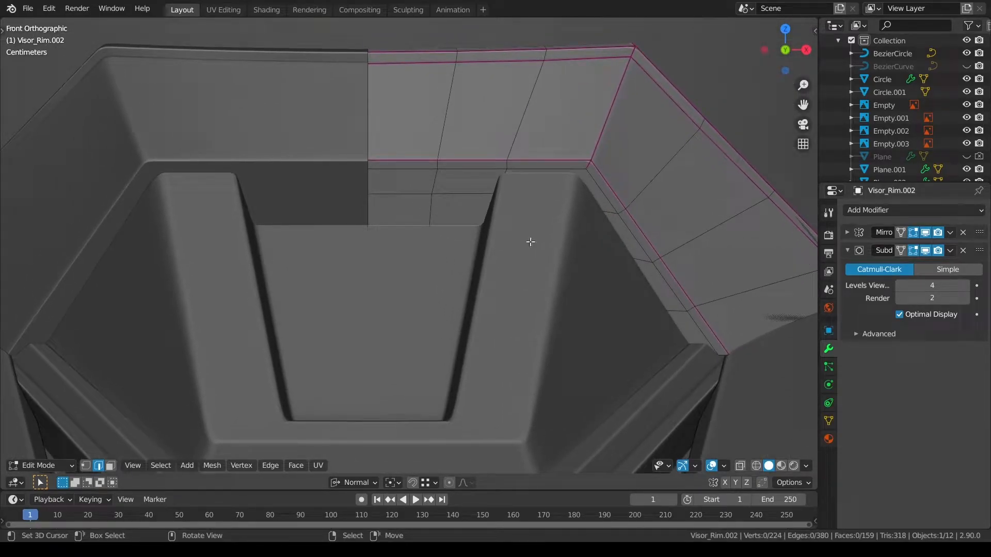
{"action": "key", "text": "alt+z"}
{"action": "key", "text": "3"}
{"action": "right_click", "coordinate": [401, 209]}
{"action": "right_click", "coordinate": [454, 208], "text": "shift"}
{"action": "right_click", "coordinate": [459, 181], "text": "shift"}
{"action": "right_click", "coordinate": [409, 182], "text": "shift"}
{"action": "middle_click_drag", "start_coordinate": [528, 291], "coordinate": [613, 287]}
{"action": "key", "text": "e"}
{"action": "right_click", "coordinate": [489, 310]}
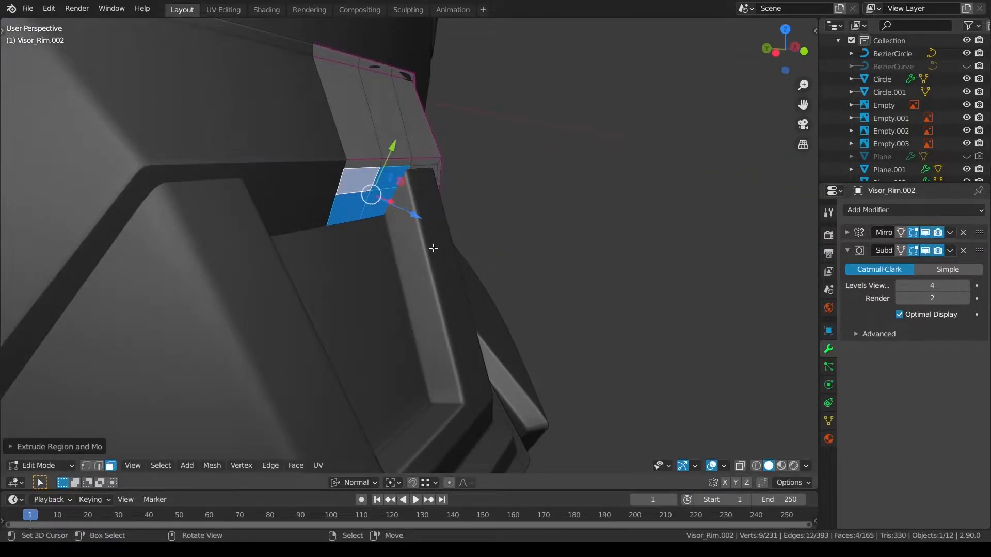
{"action": "left_click_drag", "start_coordinate": [422, 220], "coordinate": [432, 231]}
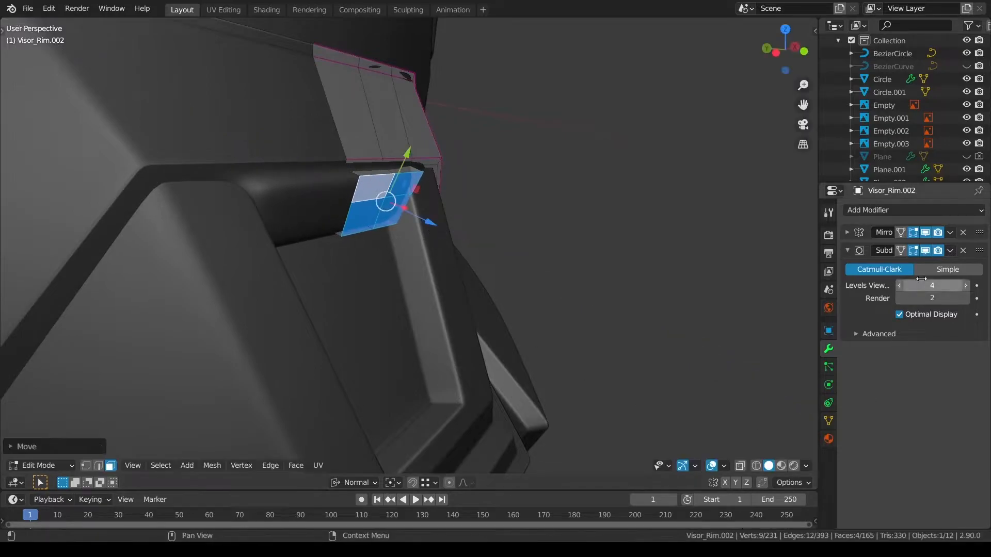
Turn off the Subdivision modifier's viewport display and move the extruded faces down toward the recessed panel
{"action": "left_click", "coordinate": [925, 252]}
{"action": "left_click_drag", "start_coordinate": [396, 152], "coordinate": [367, 184]}
{"action": "middle_click_drag", "start_coordinate": [420, 217], "coordinate": [394, 214]}
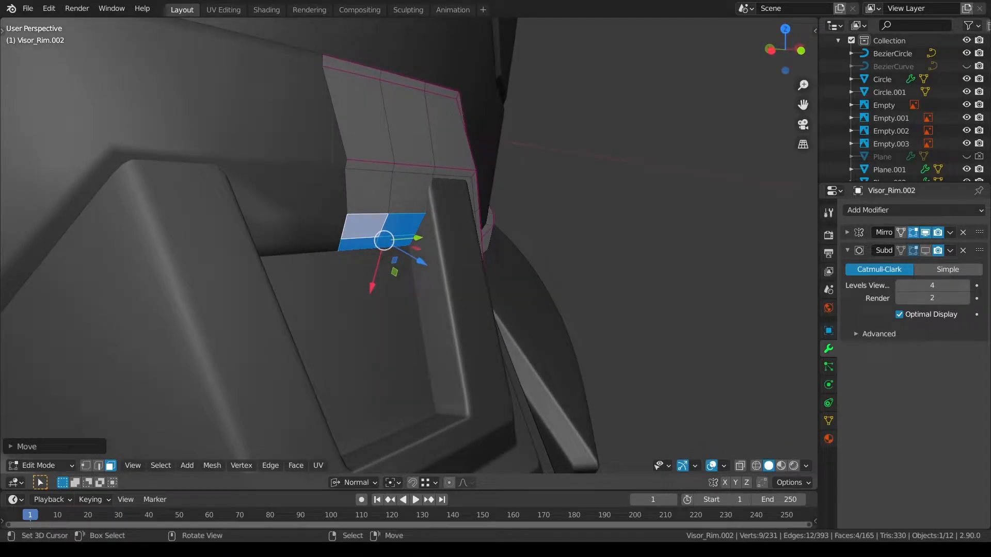
{"action": "scroll", "coordinate": [459, 236], "scroll_direction": "up", "scroll_amount": 5}
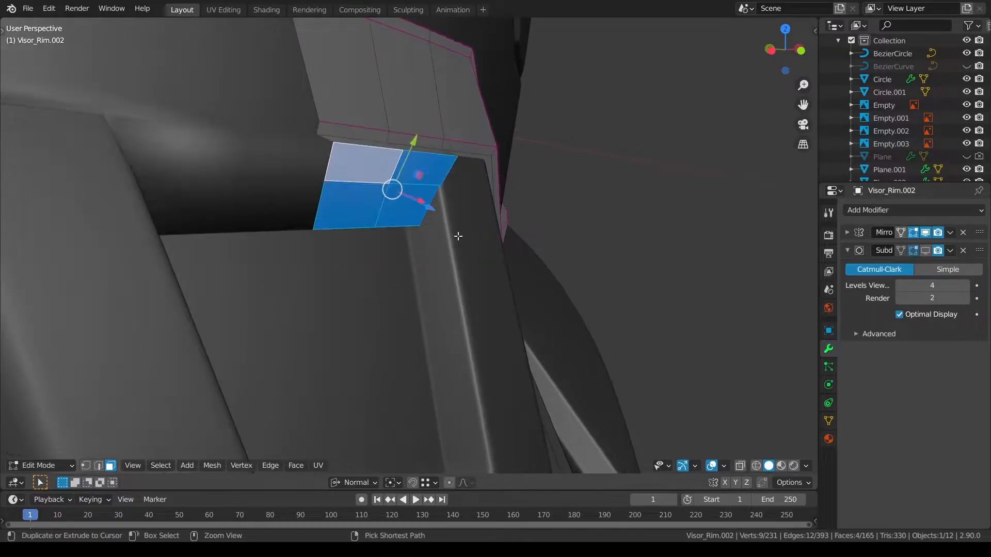
Undo the extrusion and the moves of the four flap faces above the recess
{"action": "key", "text": "ctrl+z"}
{"action": "key", "text": "ctrl+z"}
{"action": "key", "text": "ctrl+z"}
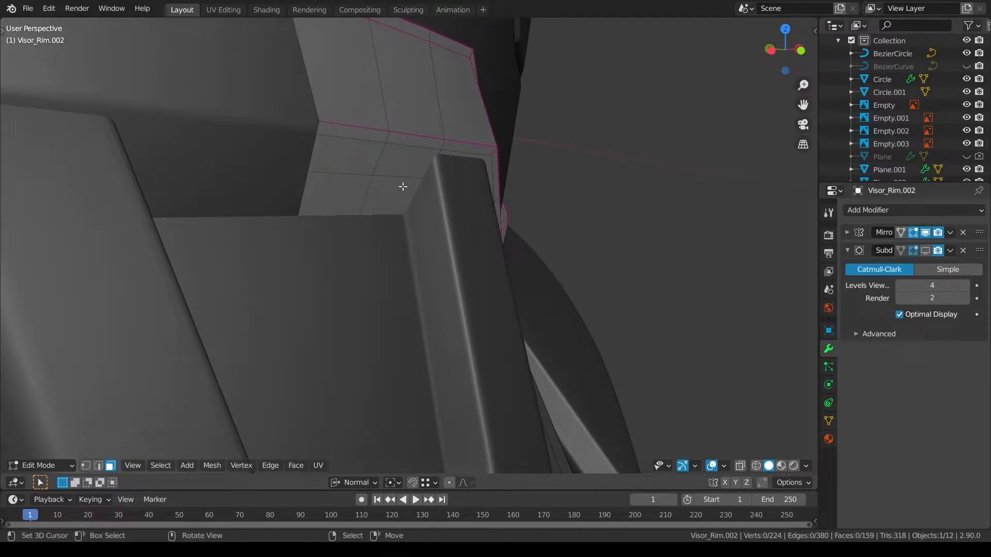
Inset the flap faces within the first inset by about 0.0054 more and dissolve the earlier inset's edge loop
{"action": "key", "text": "KP_Divide"}
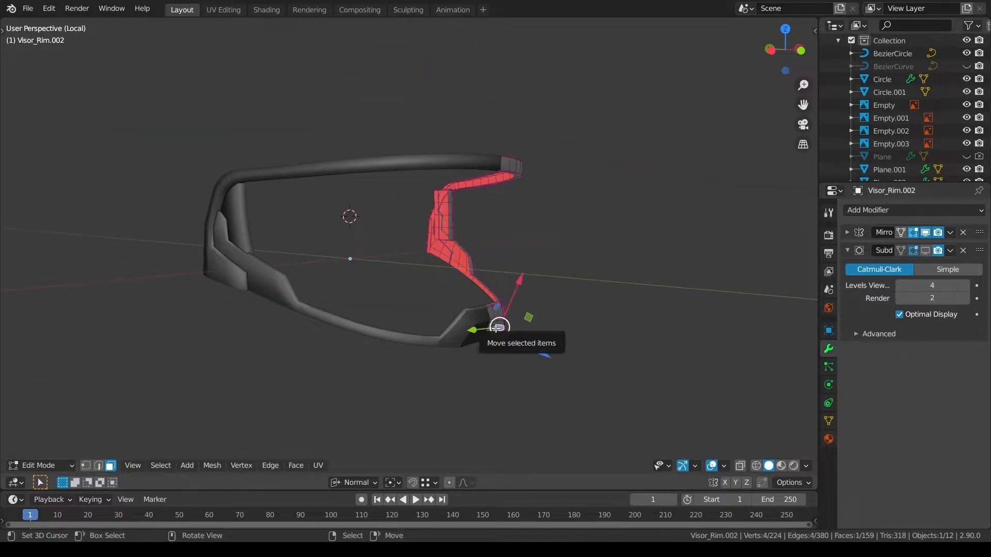
{"action": "key", "text": "KP_Decimal"}
{"action": "key", "text": "alt+a"}
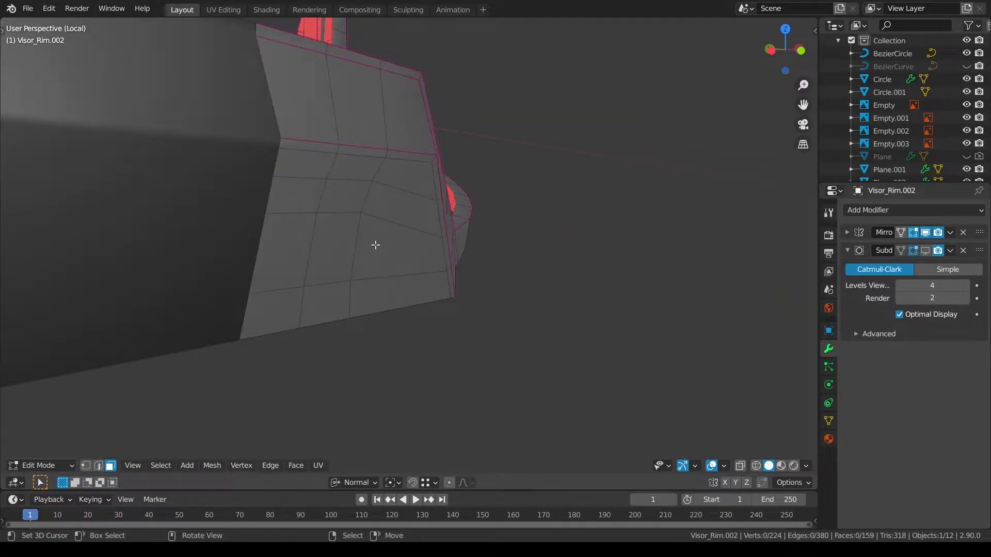
{"action": "left_click", "coordinate": [305, 171]}
{"action": "key", "text": "c"}
{"action": "mouse_move", "coordinate": [297, 312]}
{"action": "left_mouse_down"}
{"action": "mouse_move", "coordinate": [336, 215]}
{"action": "mouse_move", "coordinate": [390, 190]}
{"action": "mouse_move", "coordinate": [389, 297]}
{"action": "left_mouse_up"}
{"action": "right_click", "coordinate": [390, 297]}
{"action": "key", "text": "KP_Divide"}
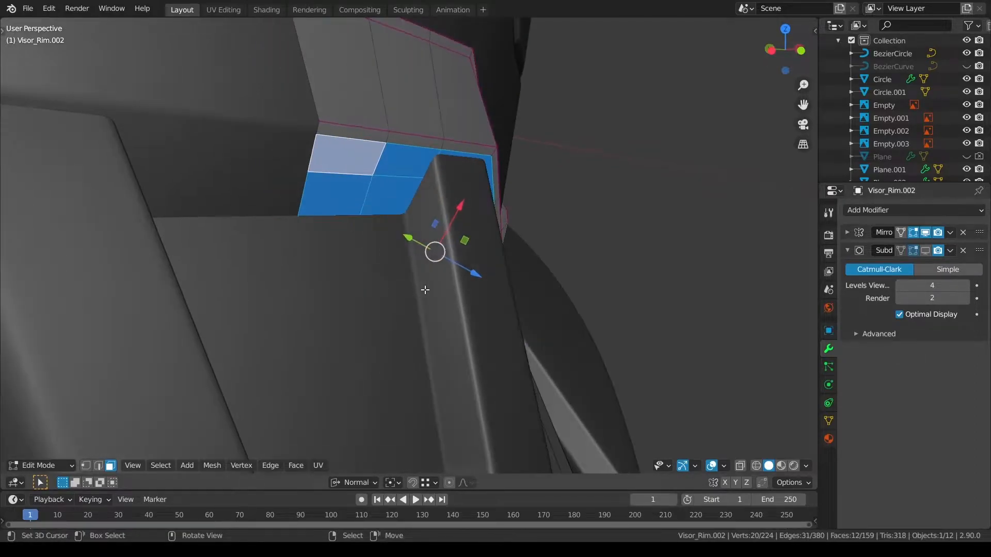
{"action": "key", "text": "i"}
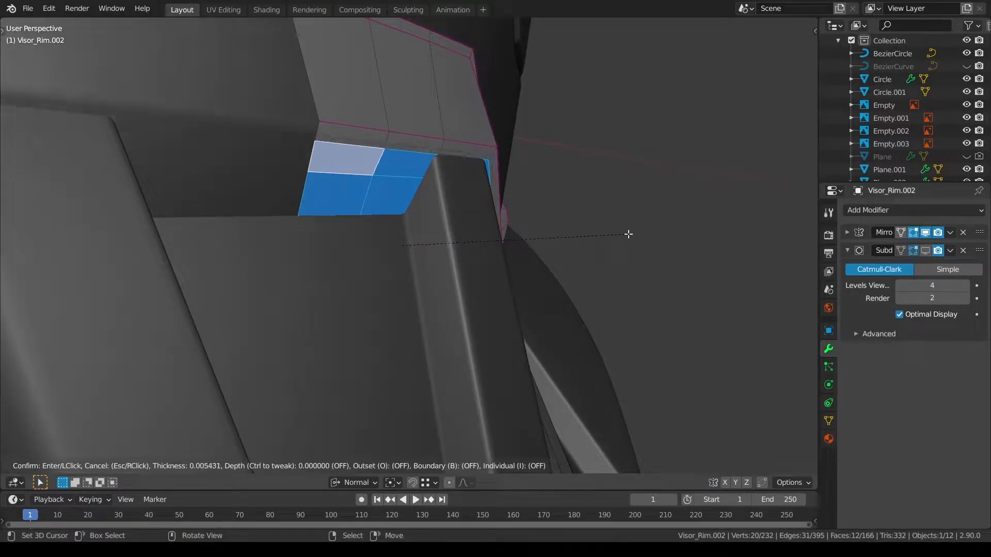
{"action": "left_click", "coordinate": [628, 233]}
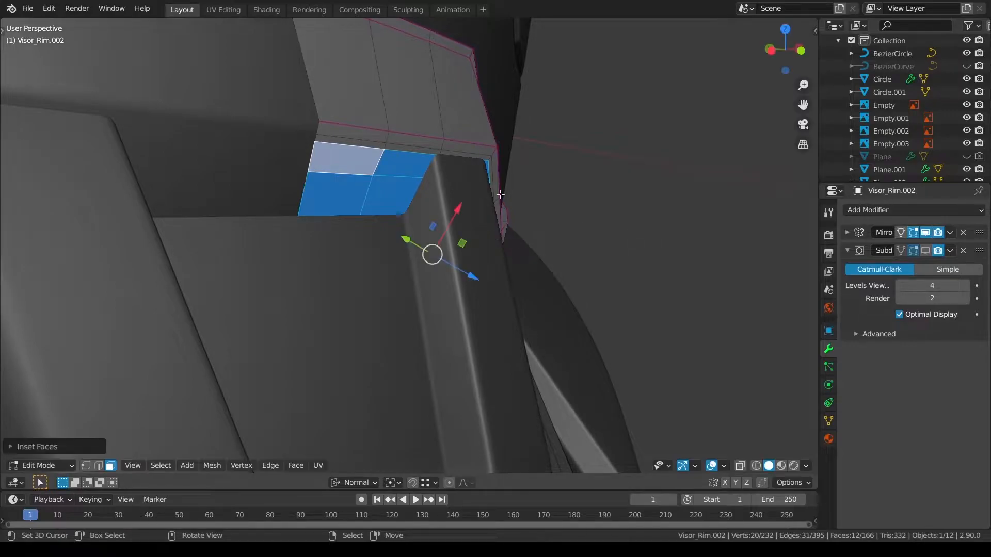
{"action": "key", "text": "ctrl+x"}
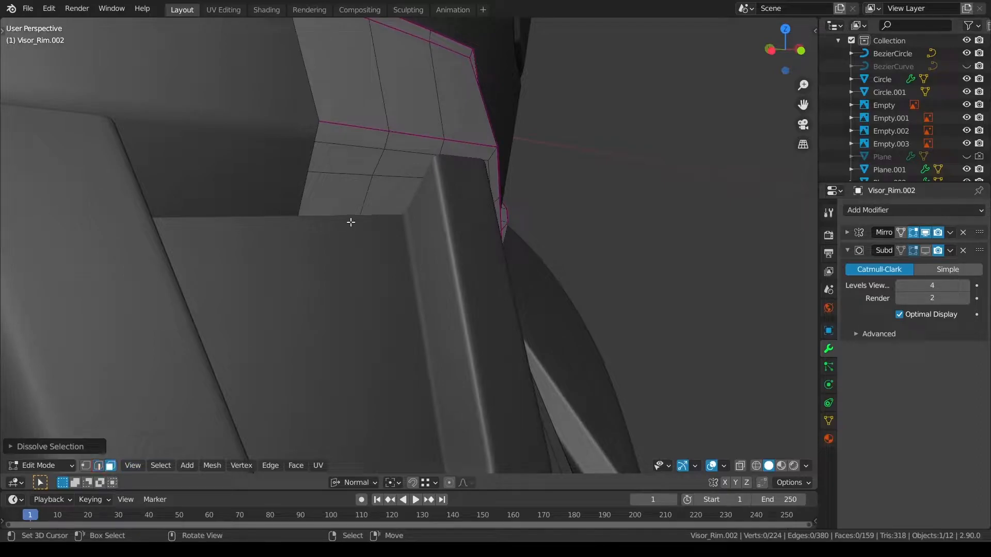
Extrude the four flap faces directly above the recess outward
{"action": "left_click", "coordinate": [338, 198]}
{"action": "left_click", "coordinate": [382, 170], "text": "shift"}
{"action": "middle_click_drag", "start_coordinate": [392, 175], "coordinate": [442, 247]}
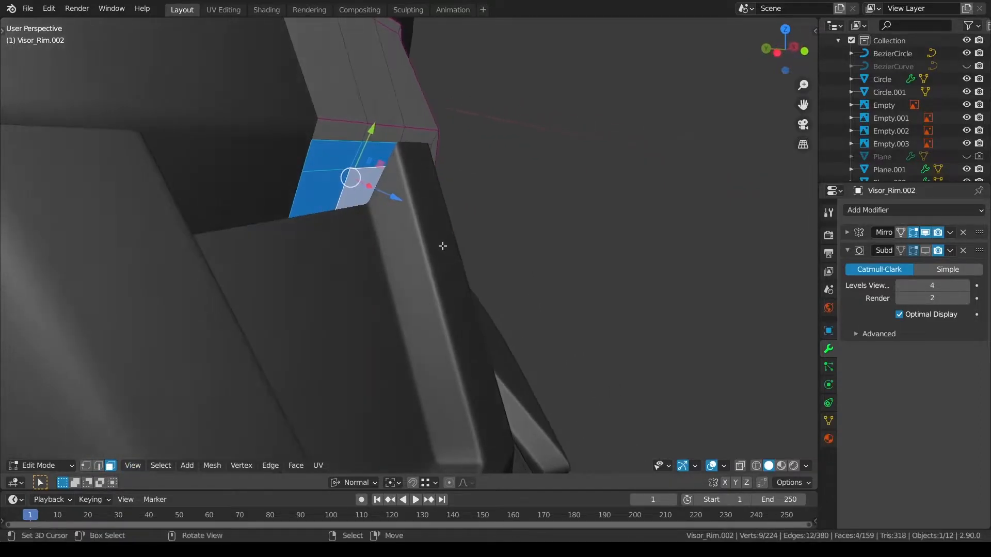
{"action": "key", "text": "e"}
{"action": "left_click", "coordinate": [442, 246]}
Move the four extruded flap faces back along their normal and down toward the recessed panel
{"action": "key", "text": "g"}
{"action": "key", "text": "z"}
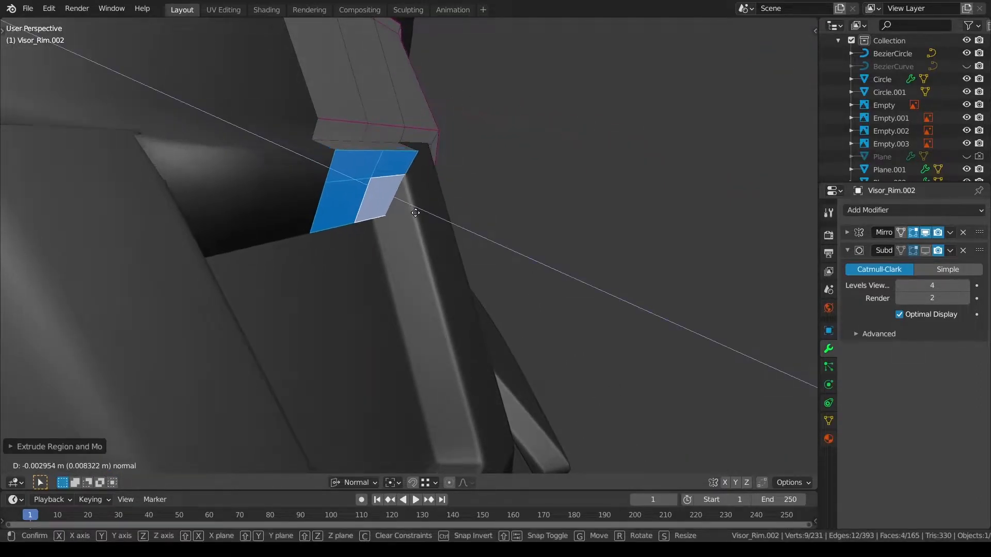
{"action": "left_click", "coordinate": [381, 188]}
{"action": "key", "text": "g"}
{"action": "key", "text": "z"}
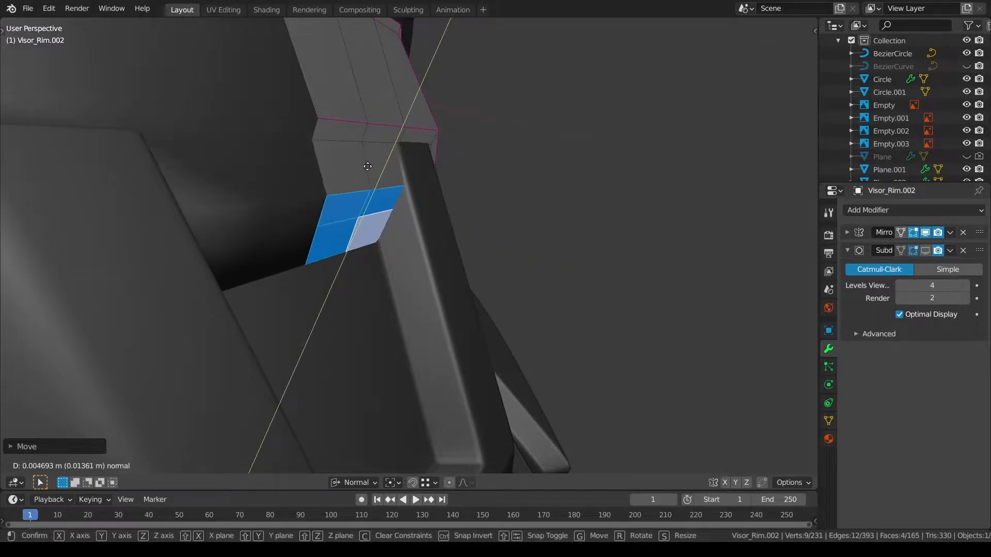
{"action": "left_click", "coordinate": [371, 164]}
{"action": "middle_click_drag", "start_coordinate": [371, 164], "coordinate": [459, 223]}
{"action": "middle_click_drag", "start_coordinate": [502, 365], "coordinate": [498, 358]}
Create a custom transform orientation from the raised pillar face beside the recess on Plane.001
{"action": "key", "text": "Tab"}
{"action": "left_click", "coordinate": [418, 382]}
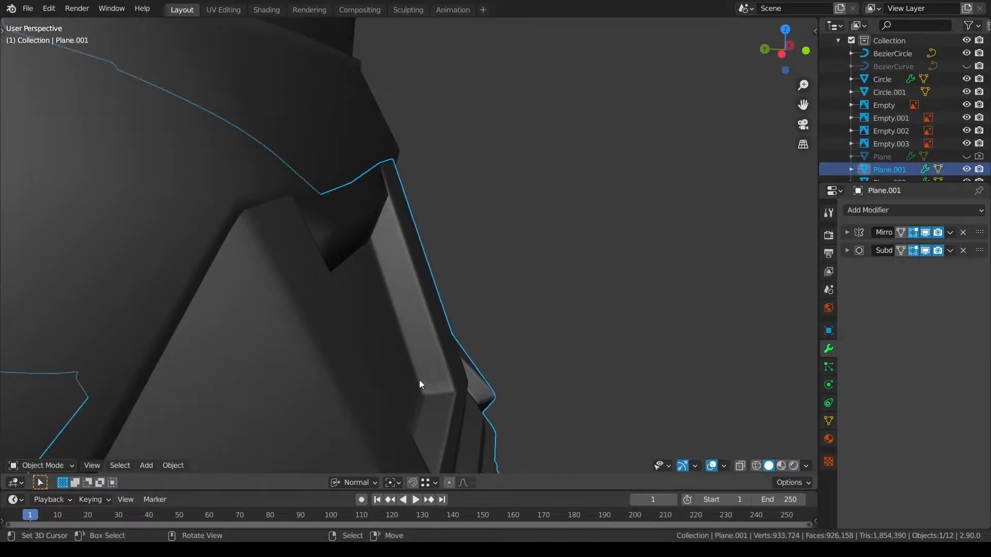
{"action": "key", "text": "Tab"}
{"action": "middle_click_drag", "start_coordinate": [418, 382], "coordinate": [401, 371]}
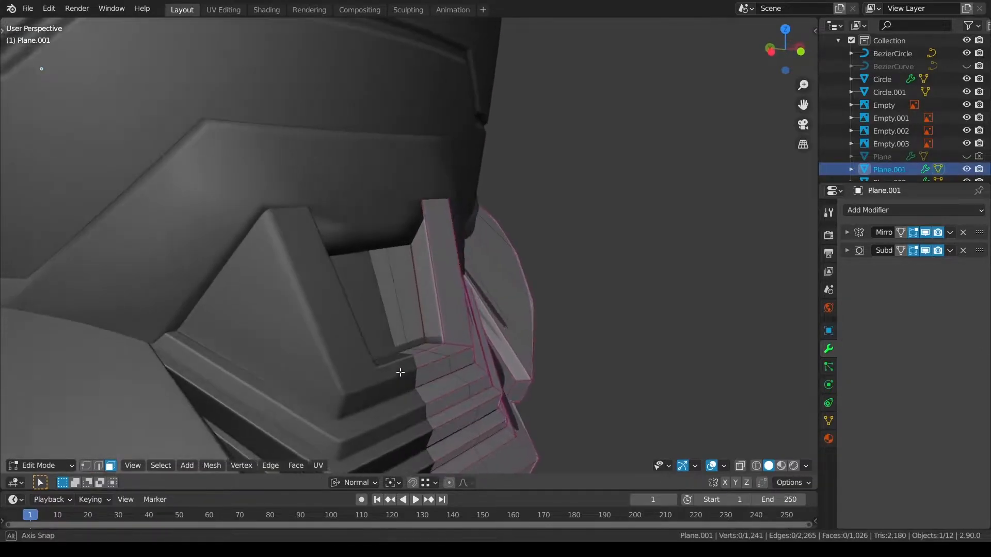
{"action": "left_click", "coordinate": [452, 284]}
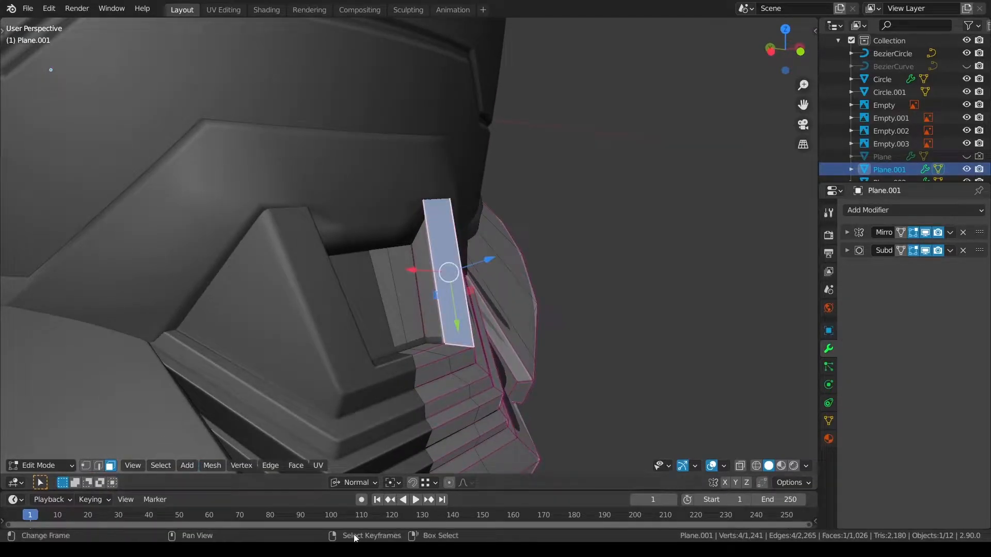
{"action": "left_click", "coordinate": [360, 481]}
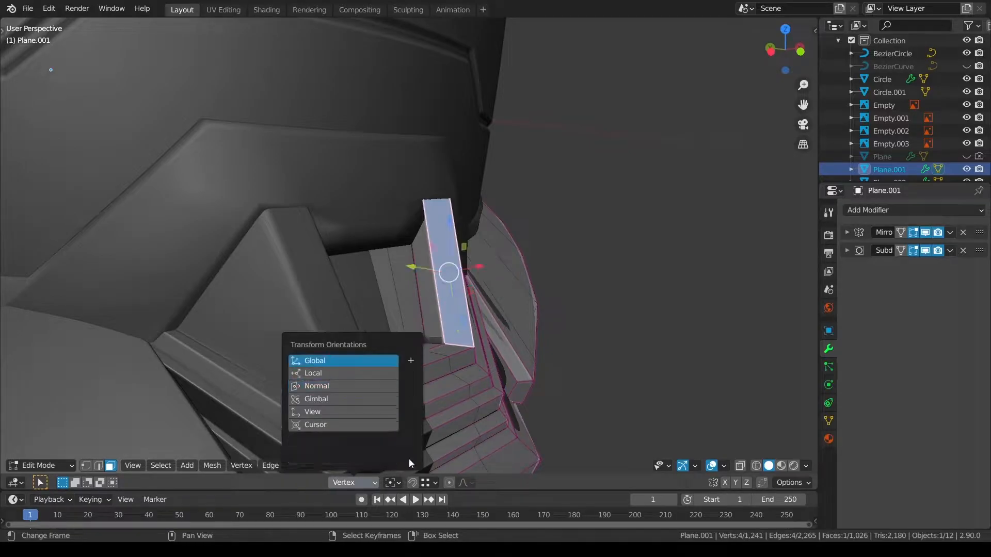
{"action": "left_click", "coordinate": [354, 402]}
{"action": "left_click", "coordinate": [370, 481]}
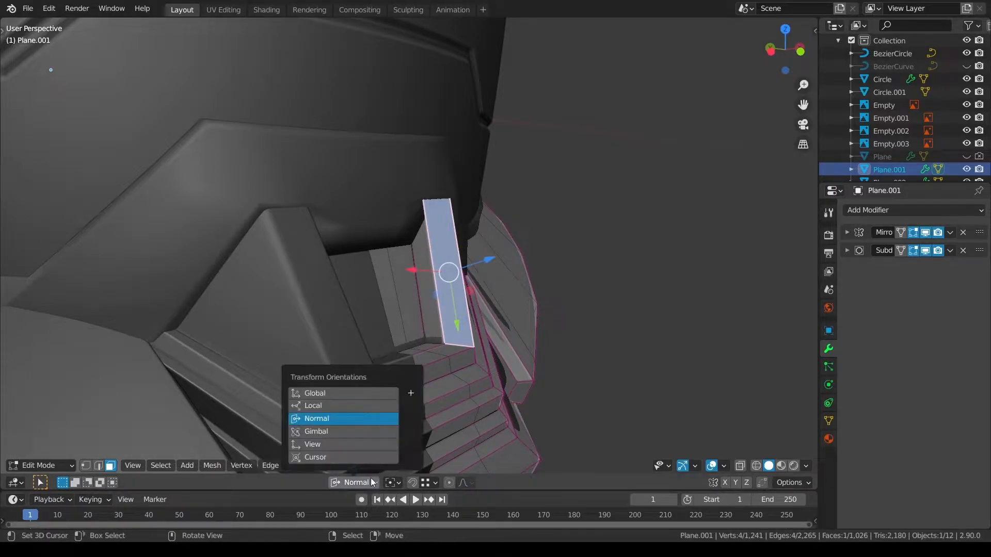
{"action": "left_click", "coordinate": [414, 394]}
Try flattening the visor rim's extruded flap faces by scaling them to 0 along the custom orientation's Y axis, and undo it
{"action": "key", "text": "Tab"}
{"action": "left_click", "coordinate": [466, 243]}
{"action": "key", "text": "Tab"}
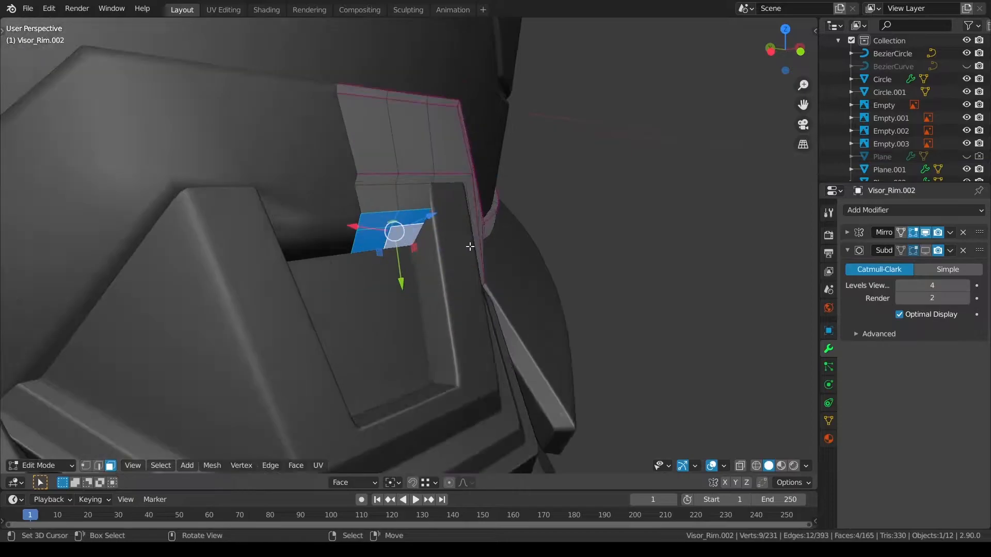
{"action": "key", "text": "s"}
{"action": "key", "text": "y"}
{"action": "key", "text": "0"}
{"action": "key", "text": "Return"}
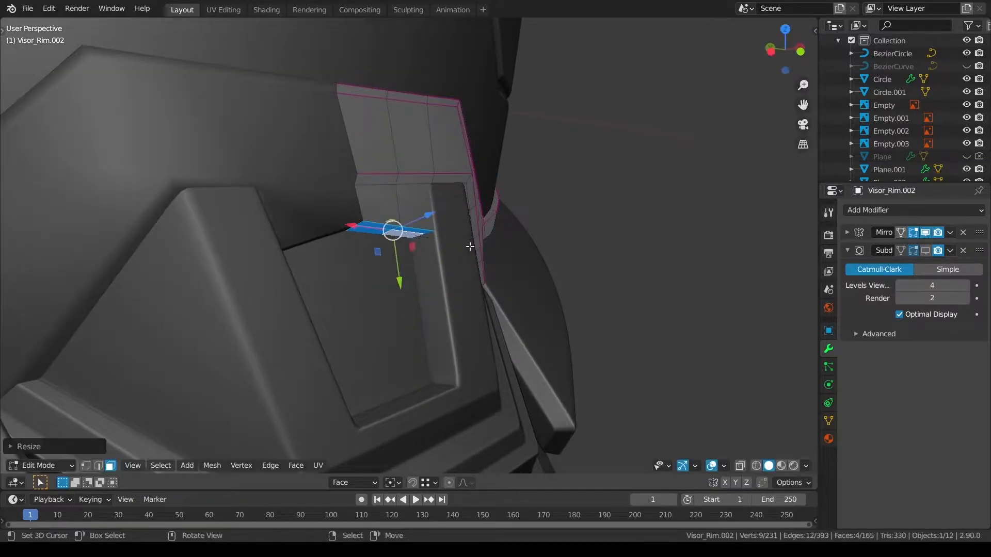
{"action": "middle_click_drag", "start_coordinate": [469, 246], "coordinate": [384, 440]}
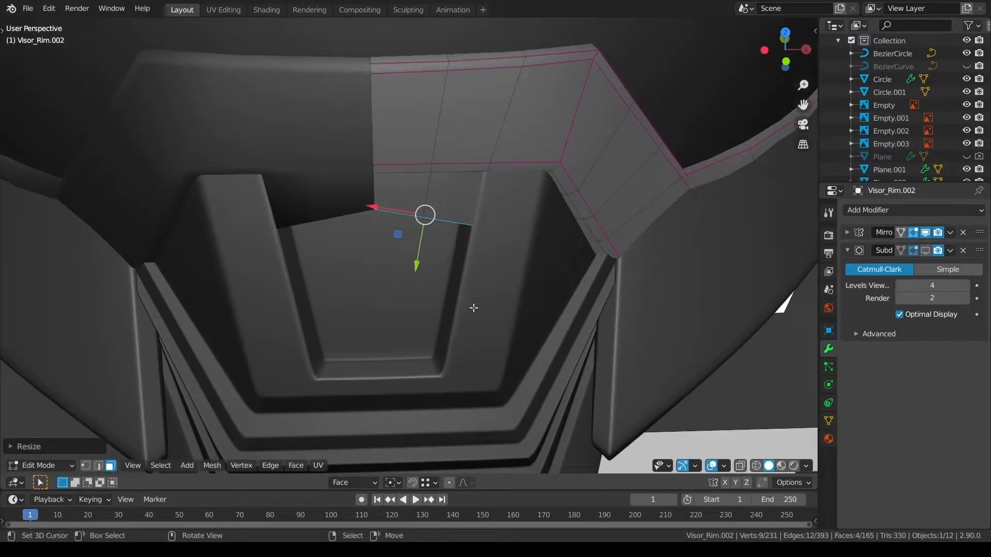
{"action": "scroll", "coordinate": [480, 308], "scroll_direction": "up", "scroll_amount": 1}
{"action": "key", "text": "ctrl+z"}
Replace the custom Face orientation with a new one created from the ledge face directly below the recess on Plane.001
{"action": "middle_click_drag", "start_coordinate": [486, 260], "coordinate": [490, 225]}
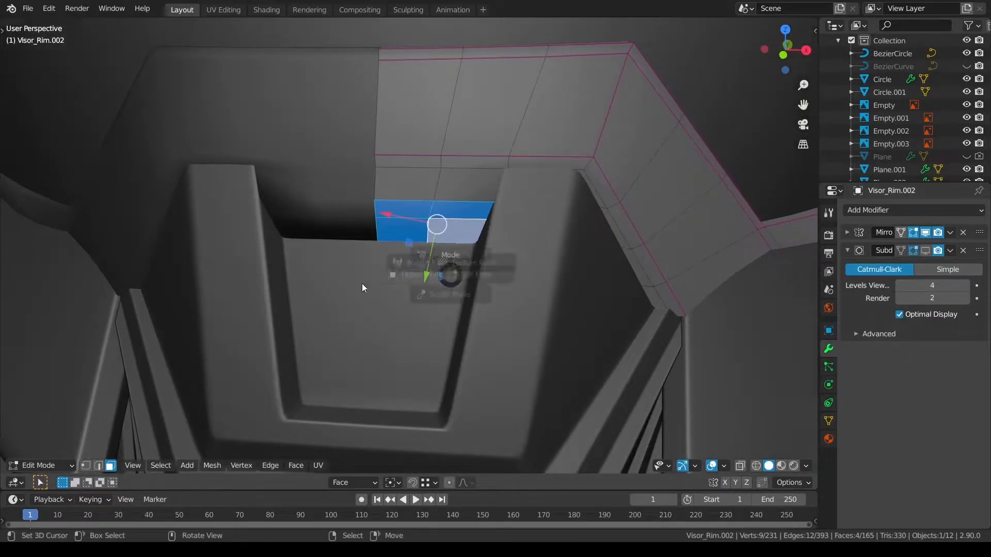
{"action": "right_click", "coordinate": [552, 309]}
{"action": "key", "text": "Tab"}
{"action": "middle_click_drag", "start_coordinate": [595, 320], "coordinate": [606, 261], "text": "shift"}
{"action": "middle_click_drag", "start_coordinate": [554, 323], "coordinate": [561, 256], "text": "shift"}
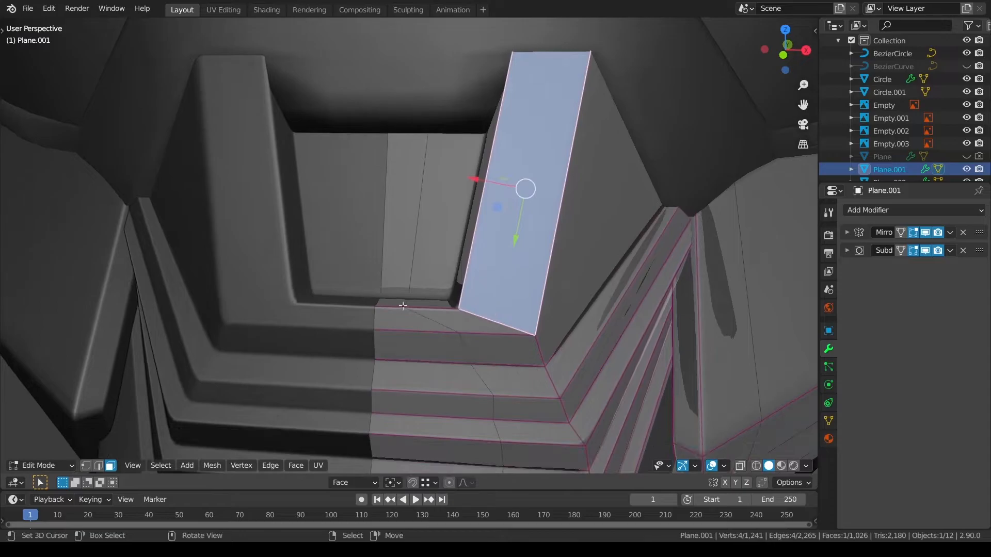
{"action": "left_click", "coordinate": [402, 306]}
{"action": "middle_click_drag", "start_coordinate": [479, 316], "coordinate": [492, 353]}
{"action": "left_click", "coordinate": [354, 482]}
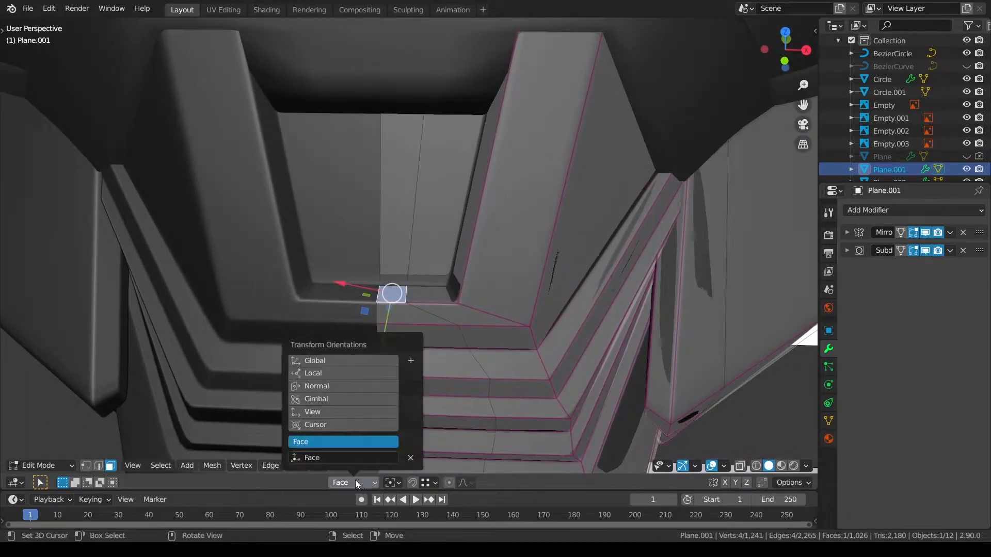
{"action": "left_click", "coordinate": [410, 458]}
{"action": "left_click", "coordinate": [330, 386]}
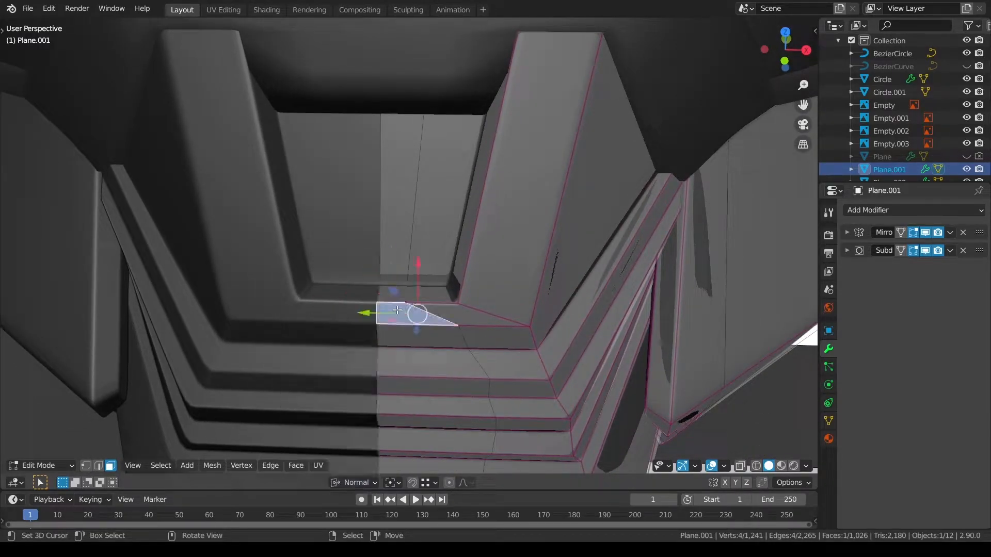
{"action": "middle_click_drag", "start_coordinate": [397, 310], "coordinate": [379, 456]}
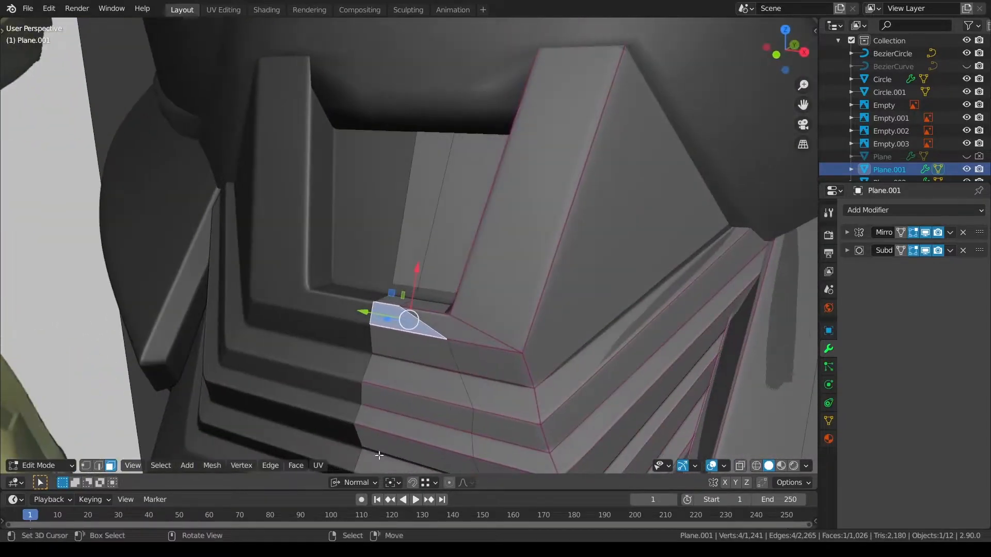
{"action": "left_click", "coordinate": [349, 484]}
{"action": "left_click", "coordinate": [414, 393]}
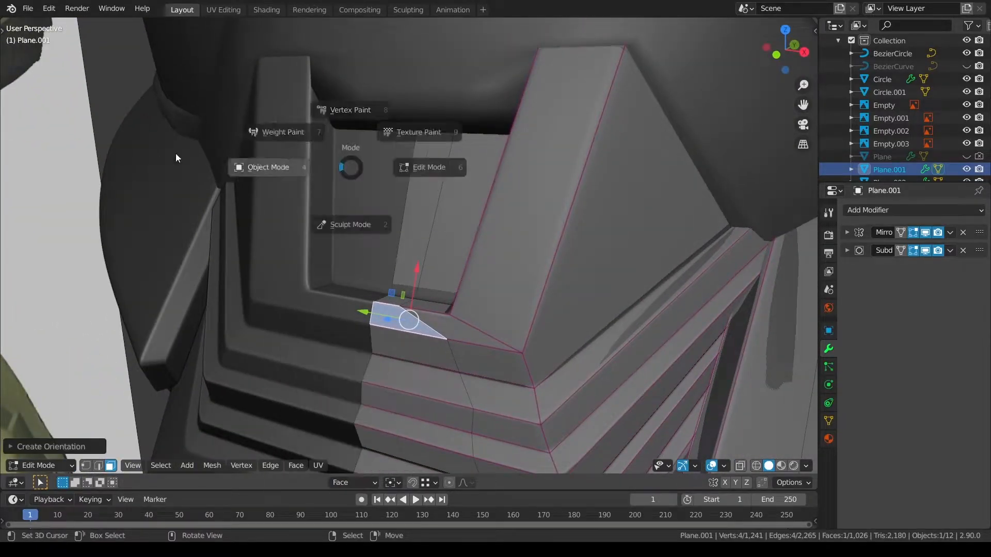
Flatten the visor rim's extruded flap faces by scaling them to 0 along the custom orientation's X axis, and deselect everything
{"action": "key", "text": "Tab"}
{"action": "left_click", "coordinate": [373, 111]}
{"action": "key", "text": "Tab"}
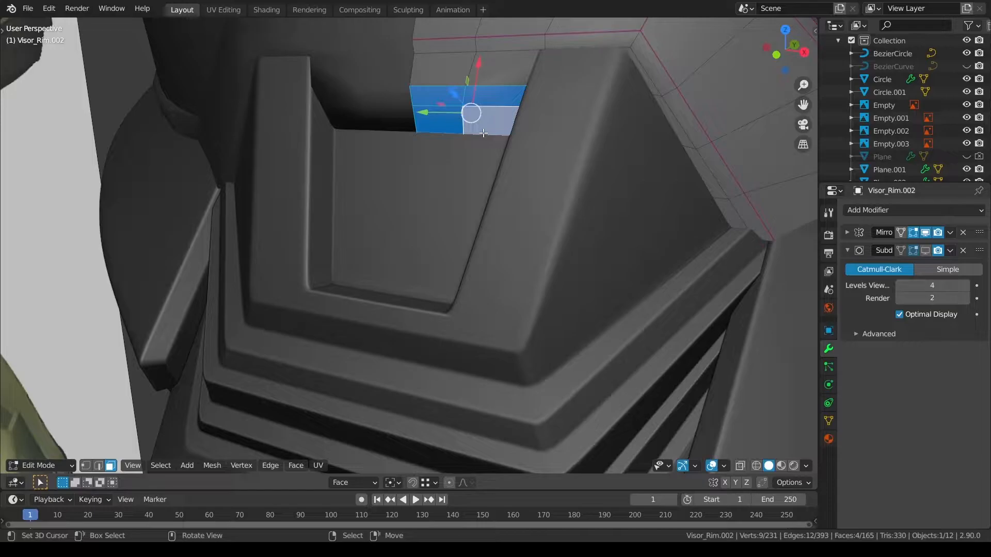
{"action": "key", "text": "s"}
{"action": "key", "text": "x"}
{"action": "key", "text": "0"}
{"action": "key", "text": "Return"}
{"action": "key", "text": "a"}
{"action": "key", "text": "a"}
Isolate the visor rim in local view and frame the flap's upper edge
{"action": "middle_click_drag", "start_coordinate": [483, 134], "coordinate": [427, 317]}
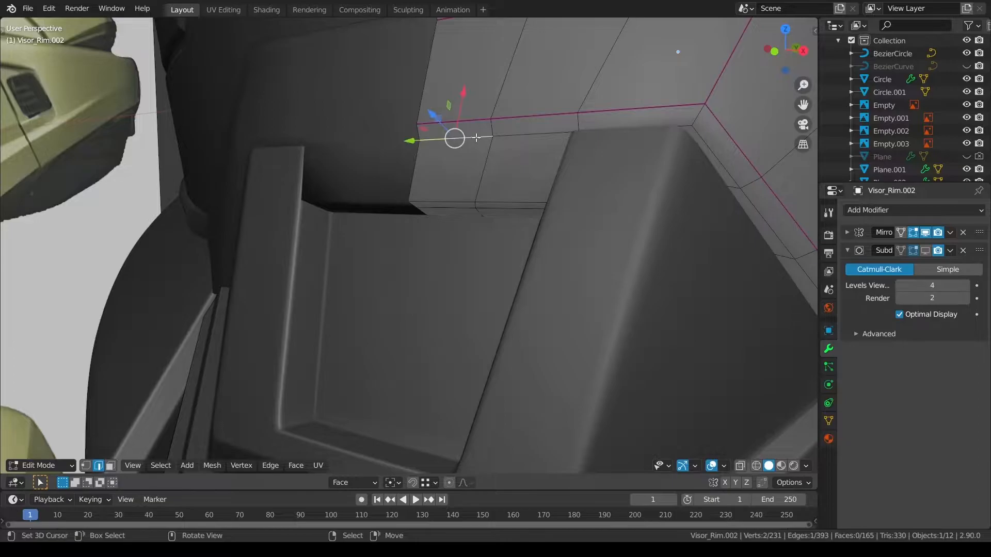
{"action": "key", "text": "KP_Divide"}
{"action": "key", "text": "KP_Decimal"}
{"action": "scroll", "coordinate": [477, 138], "scroll_direction": "down", "scroll_amount": 8}
{"action": "middle_click_drag", "start_coordinate": [516, 243], "coordinate": [524, 219]}
Set an edge crease of 1 on the edges outlining the extruded flap
{"action": "left_click", "coordinate": [511, 240], "text": "ctrl"}
{"action": "right_click", "coordinate": [511, 240], "text": "ctrl"}
{"action": "right_click", "coordinate": [420, 276], "text": "ctrl"}
{"action": "right_click", "coordinate": [423, 275], "text": "shift"}
{"action": "middle_click_drag", "start_coordinate": [448, 270], "coordinate": [425, 278]}
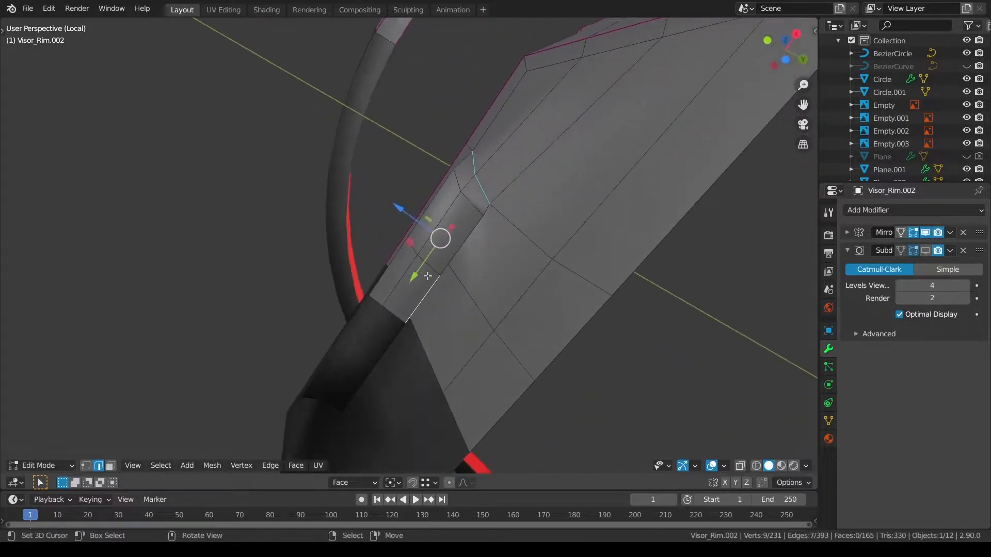
{"action": "right_click", "coordinate": [463, 183], "text": "ctrl"}
{"action": "middle_click_drag", "start_coordinate": [465, 185], "coordinate": [562, 343]}
{"action": "right_click", "coordinate": [481, 251], "text": "shift"}
{"action": "right_click", "coordinate": [395, 294], "text": "ctrl"}
{"action": "right_click", "coordinate": [445, 280], "text": "shift"}
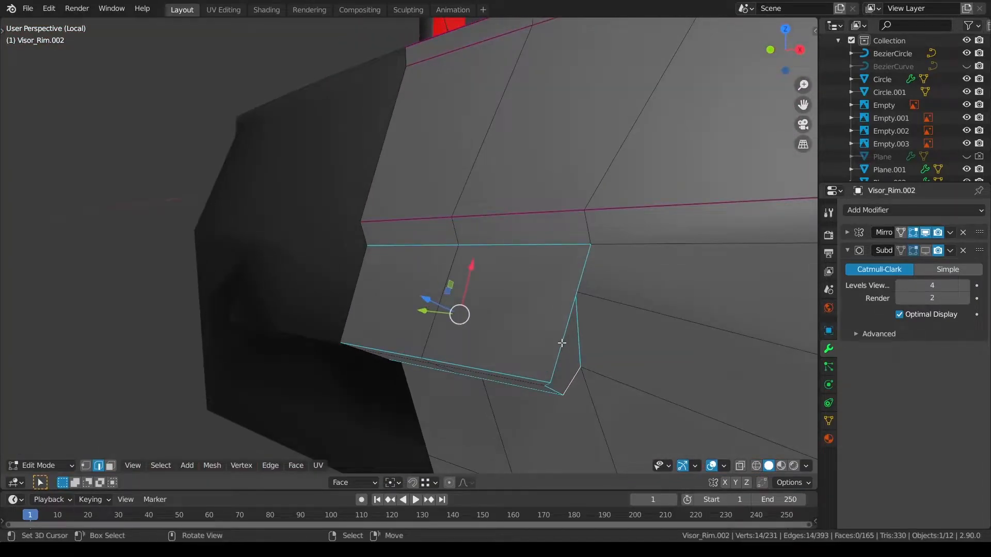
{"action": "key", "text": "shift+e"}
{"action": "type", "text": "1"}
{"action": "key", "text": "Return"}
{"action": "key", "text": "a"}
{"action": "key", "text": "a"}
Turn on the Subdivision modifier's viewport display for the visor rim
{"action": "key", "text": "ctrl+Tab"}
{"action": "left_click", "coordinate": [542, 288]}
{"action": "key", "text": "Tab"}
{"action": "scroll", "coordinate": [743, 302], "scroll_direction": "down", "scroll_amount": 2}
{"action": "key", "text": "Tab"}
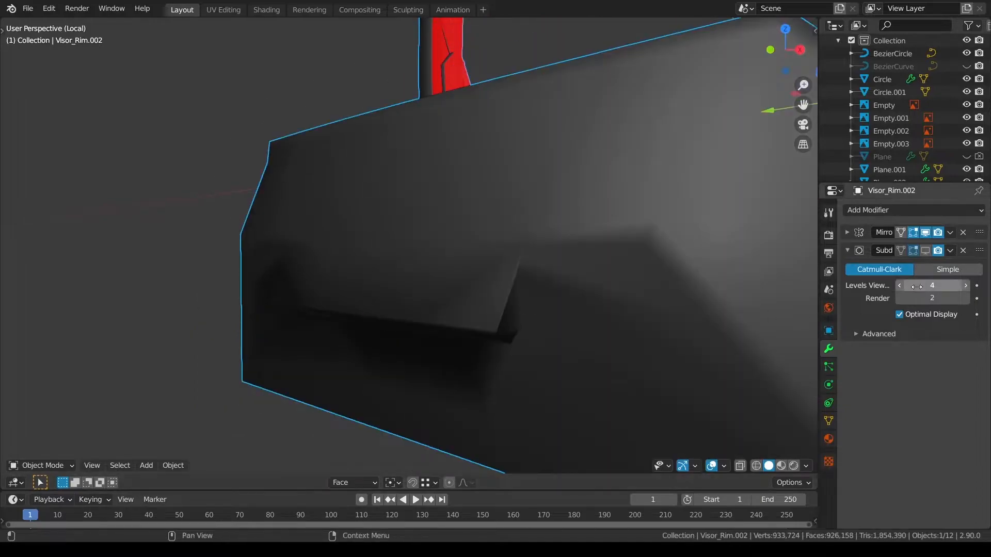
{"action": "left_click", "coordinate": [924, 252]}
{"action": "scroll", "coordinate": [665, 292], "scroll_direction": "down", "scroll_amount": 3}
{"action": "middle_click_drag", "start_coordinate": [664, 292], "coordinate": [649, 268]}
Set an edge crease of 0.8 on the edge loop beside the flap along the rim's lower border
{"action": "key", "text": "Tab"}
{"action": "left_click", "coordinate": [561, 218]}
{"action": "left_click", "coordinate": [562, 219], "text": "alt"}
{"action": "scroll", "coordinate": [578, 200], "scroll_direction": "down", "scroll_amount": 2}
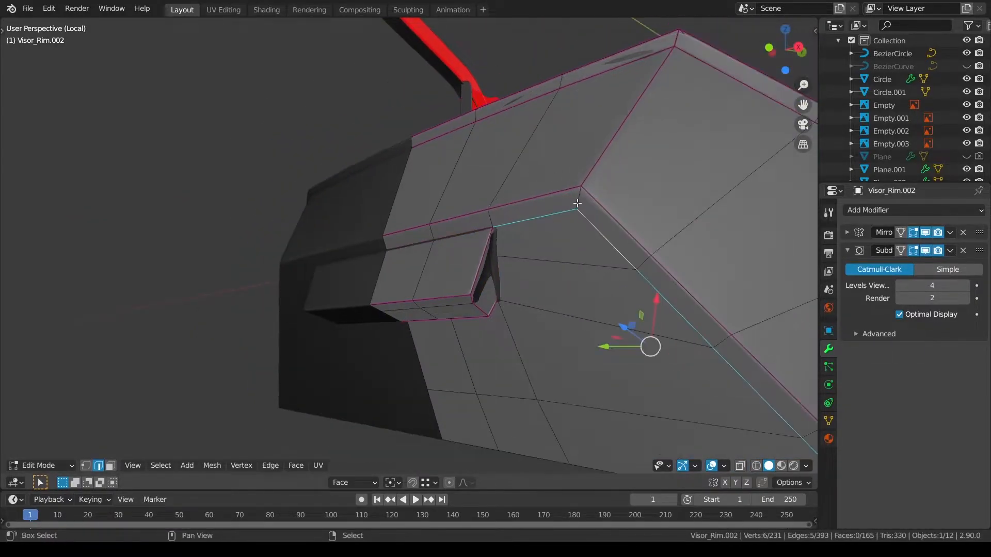
{"action": "key", "text": "shift+e"}
{"action": "type", "text": ".8"}
{"action": "key", "text": "Return"}
{"action": "key", "text": "alt+a"}
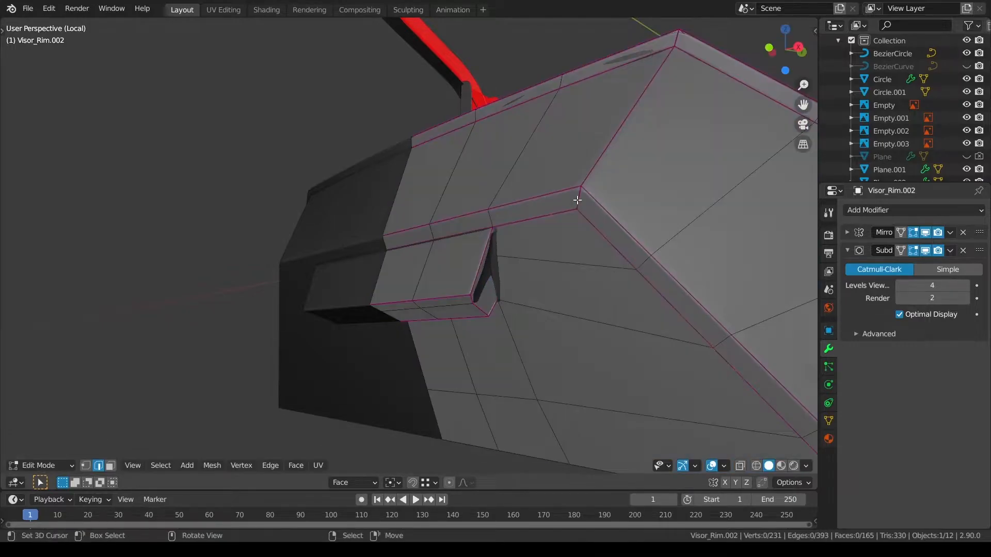
Exit local view and reopen the visor rim in Edit Mode with the whole helmet shown
{"action": "key", "text": "Tab"}
{"action": "middle_click_drag", "start_coordinate": [424, 265], "coordinate": [458, 179]}
{"action": "key", "text": "KP_Divide"}
{"action": "key", "text": "ctrl+Tab"}
{"action": "left_click", "coordinate": [513, 189]}
{"action": "middle_click_drag", "start_coordinate": [573, 214], "coordinate": [609, 219]}
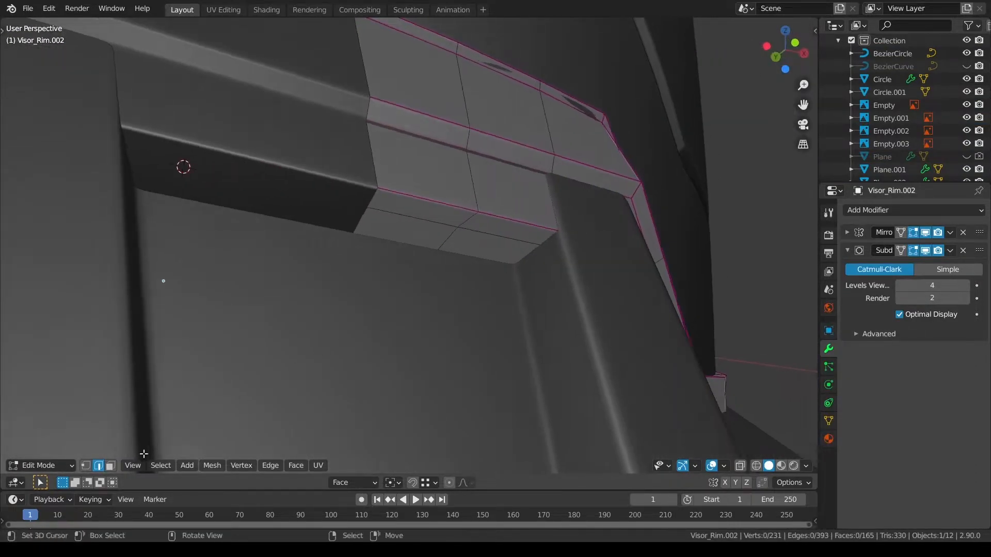
Move the two edges at the flap's lower front slightly along the custom orientation's Z axis
{"action": "right_click", "coordinate": [447, 208]}
{"action": "right_click", "coordinate": [491, 215], "text": "shift"}
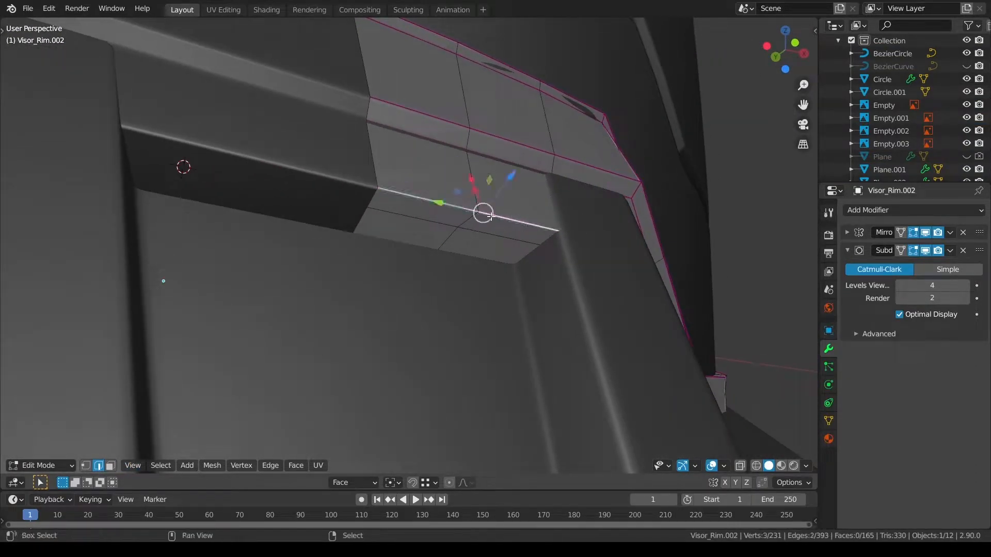
{"action": "middle_click_drag", "start_coordinate": [502, 209], "coordinate": [537, 223]}
{"action": "left_click_drag", "start_coordinate": [495, 177], "coordinate": [495, 177]}
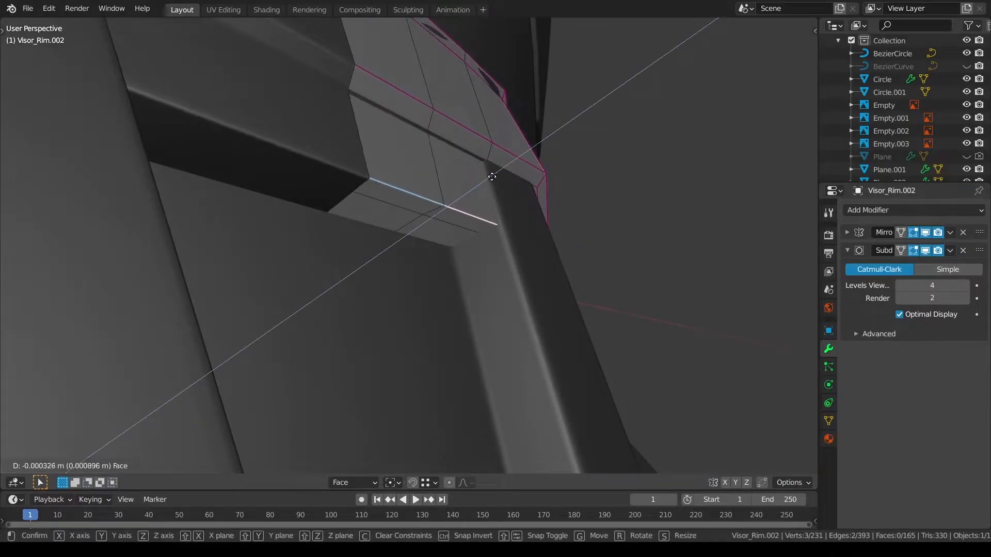
{"action": "left_click", "coordinate": [495, 177]}
Check the flap against the recess in Object Mode and select the visor rim object
{"action": "key", "text": "Tab"}
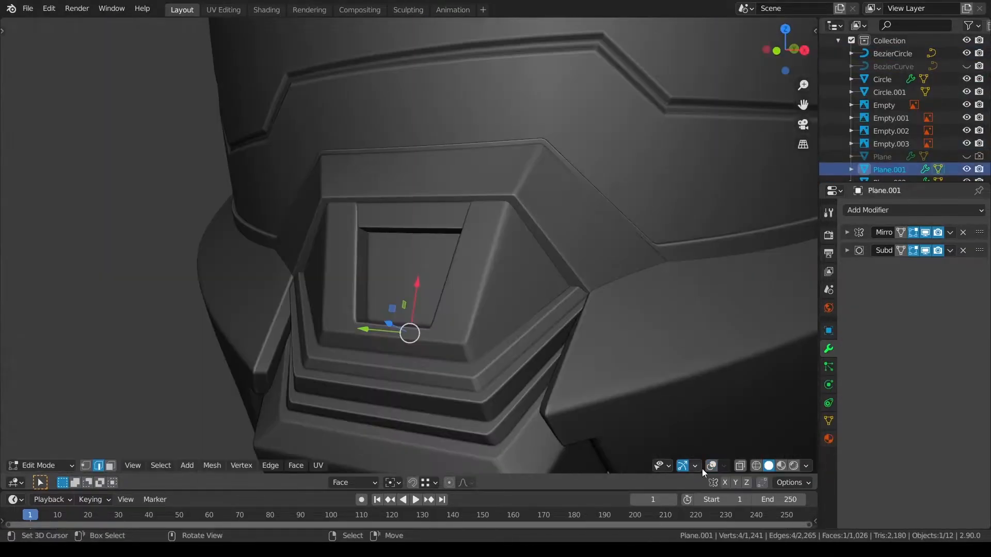
{"action": "key", "text": "Tab"}
{"action": "scroll", "coordinate": [444, 258], "scroll_direction": "up", "scroll_amount": 4}
{"action": "key", "text": "ctrl+Tab"}
{"action": "left_click", "coordinate": [374, 213]}
{"action": "right_click", "coordinate": [405, 201]}
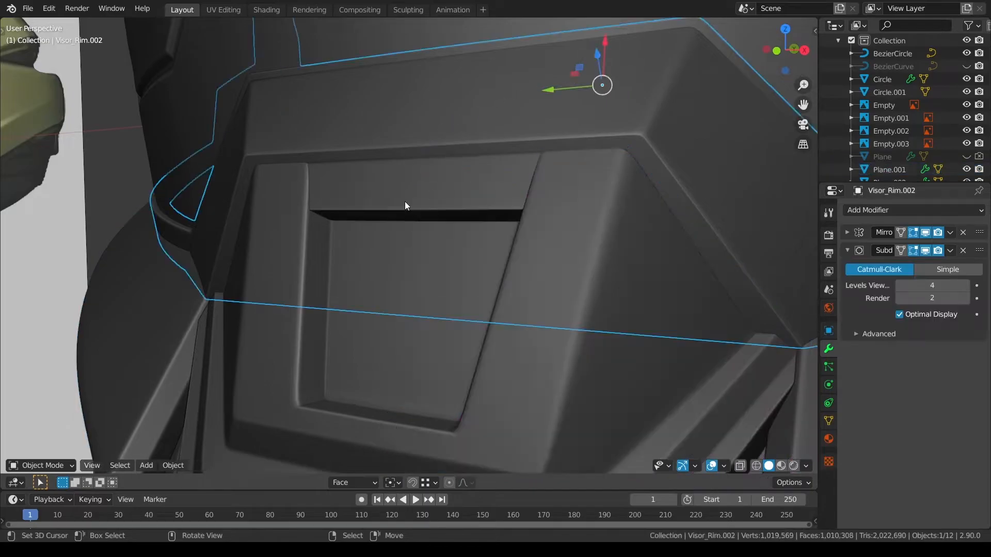
Adjust the position of the flap's lower edge loop on the visor rim and return to Object Mode
{"action": "key", "text": "Tab"}
{"action": "left_click", "coordinate": [442, 208]}
{"action": "left_click", "coordinate": [443, 212]}
{"action": "left_click", "coordinate": [481, 216]}
{"action": "left_click", "coordinate": [477, 216], "text": "alt"}
{"action": "middle_click_drag", "start_coordinate": [477, 216], "coordinate": [486, 176]}
{"action": "left_click_drag", "start_coordinate": [487, 176], "coordinate": [494, 154]}
{"action": "key", "text": "a"}
{"action": "key", "text": "a"}
{"action": "key", "text": "Tab"}
Examine the flap and the front of the helmet from several angles and distances
{"action": "scroll", "coordinate": [465, 263], "scroll_direction": "down", "scroll_amount": 1}
{"action": "scroll", "coordinate": [468, 261], "scroll_direction": "down", "scroll_amount": 5}
{"action": "key", "text": "a"}
{"action": "key", "text": "a"}
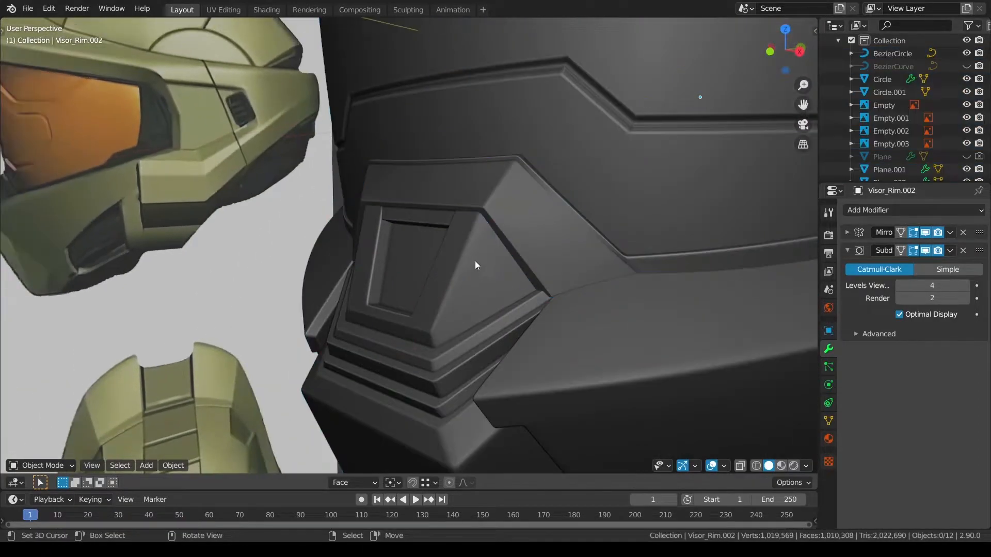
{"action": "scroll", "coordinate": [474, 262], "scroll_direction": "down", "scroll_amount": 5}
{"action": "middle_click_drag", "start_coordinate": [510, 274], "coordinate": [572, 282]}
{"action": "scroll", "coordinate": [463, 271], "scroll_direction": "up", "scroll_amount": 3}
{"action": "middle_click_drag", "start_coordinate": [463, 271], "coordinate": [426, 301]}
{"action": "scroll", "coordinate": [428, 306], "scroll_direction": "up", "scroll_amount": 4}
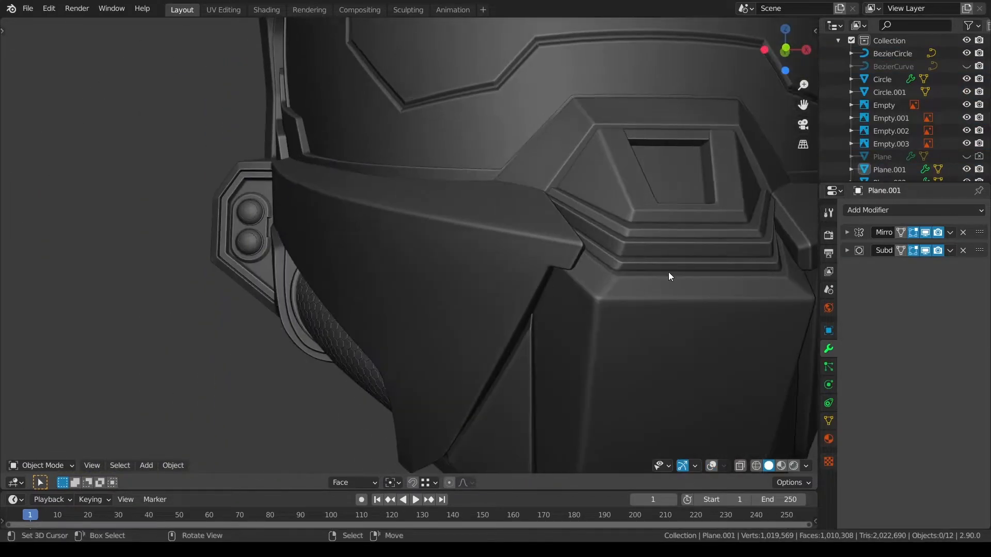
Open Plane.001 in Edit Mode with the viewport overlays shown
{"action": "left_click", "coordinate": [671, 280]}
{"action": "key", "text": "ctrl+Tab"}
{"action": "left_click", "coordinate": [711, 466]}
{"action": "middle_click_drag", "start_coordinate": [682, 345], "coordinate": [579, 344], "text": "shift"}
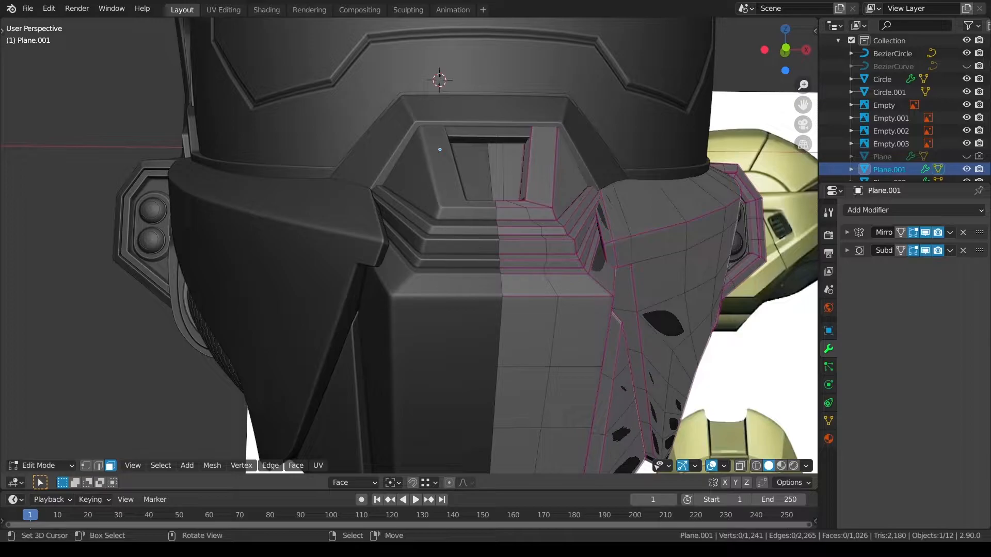
{"action": "middle_click_drag", "start_coordinate": [551, 276], "coordinate": [533, 282]}
{"action": "scroll", "coordinate": [531, 283], "scroll_direction": "up", "scroll_amount": 2}
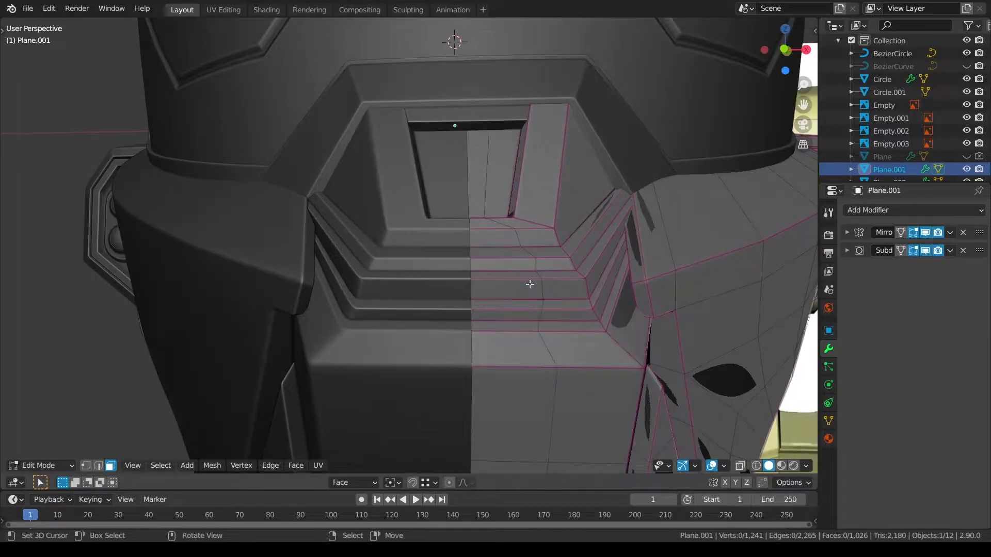
Select the row of faces on the step below the ledge, from the centre line to the outer corner
{"action": "left_click", "coordinate": [499, 265]}
{"action": "left_click", "coordinate": [594, 233], "text": "ctrl"}
{"action": "middle_click_drag", "start_coordinate": [594, 232], "coordinate": [594, 271]}
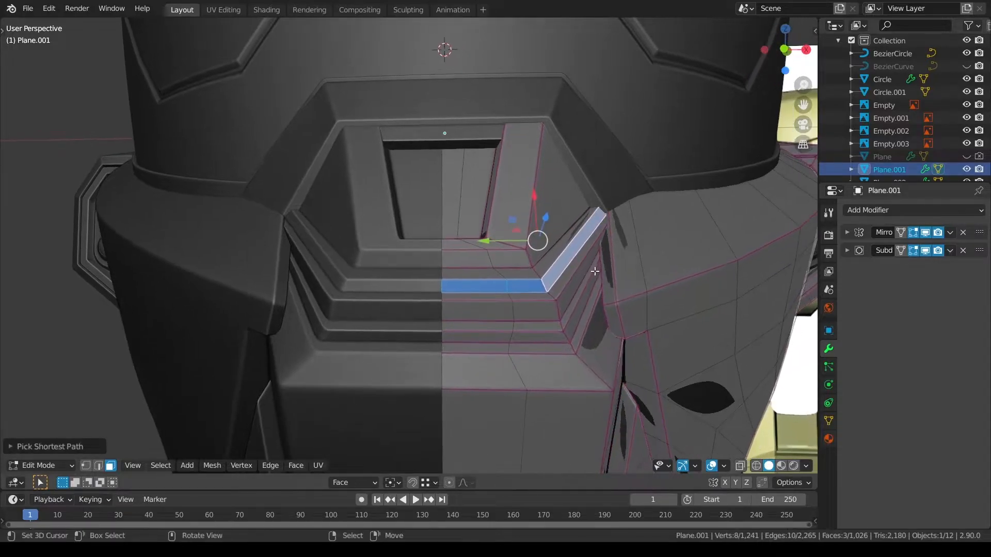
Snap the 3D cursor to the centre-line vertex at the foot of the ledge below the recess
{"action": "left_click", "coordinate": [87, 466]}
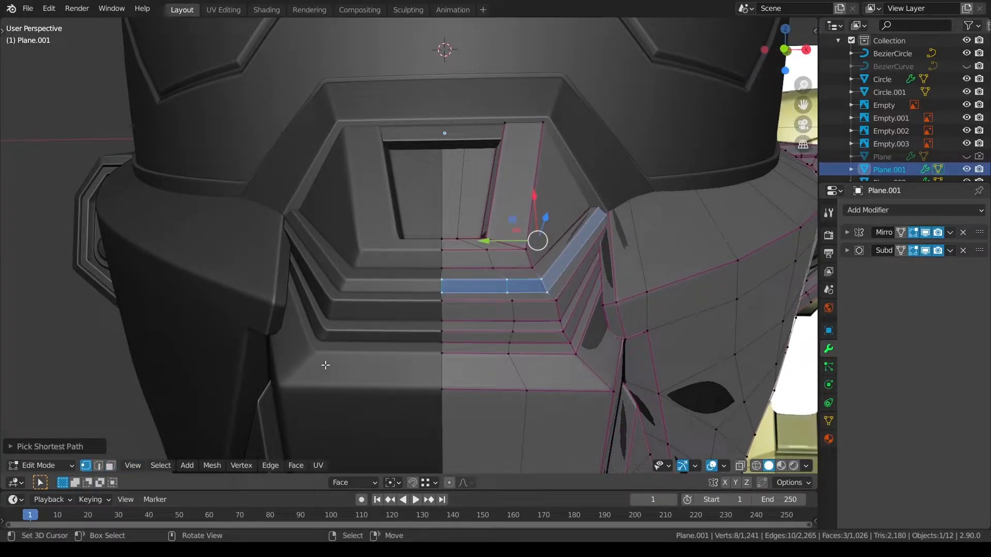
{"action": "left_click", "coordinate": [442, 279]}
{"action": "key", "text": "shift+s"}
{"action": "key", "text": "Escape"}
{"action": "left_click", "coordinate": [443, 267]}
{"action": "middle_click_drag", "start_coordinate": [444, 267], "coordinate": [531, 312]}
{"action": "key", "text": "shift+s"}
{"action": "left_click", "coordinate": [532, 379]}
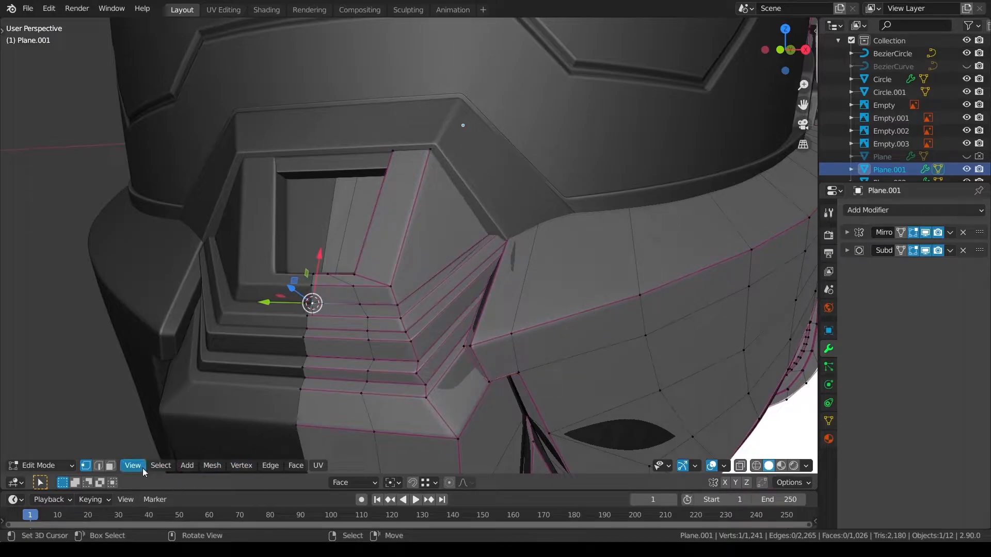
Select the face strip on the riser below the ledge, from the centre line to the outer corner, and set the transform pivot to the 3D cursor
{"action": "left_click", "coordinate": [327, 320]}
{"action": "left_click", "coordinate": [438, 293], "text": "ctrl"}
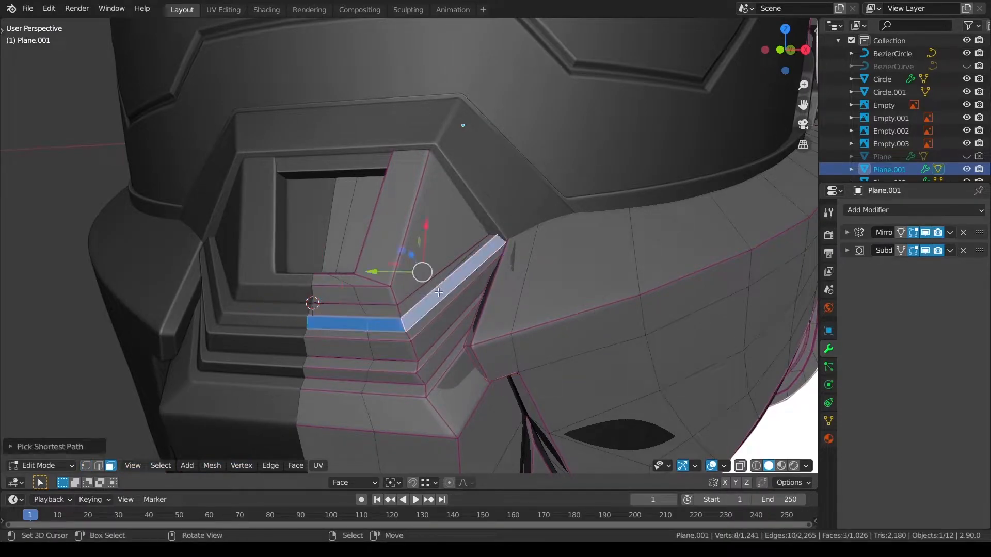
{"action": "left_click", "coordinate": [394, 482]}
{"action": "left_click", "coordinate": [411, 465]}
{"action": "middle_click_drag", "start_coordinate": [404, 431], "coordinate": [452, 449]}
{"action": "left_click", "coordinate": [394, 483]}
{"action": "left_click", "coordinate": [407, 452]}
{"action": "middle_click_drag", "start_coordinate": [496, 367], "coordinate": [515, 364]}
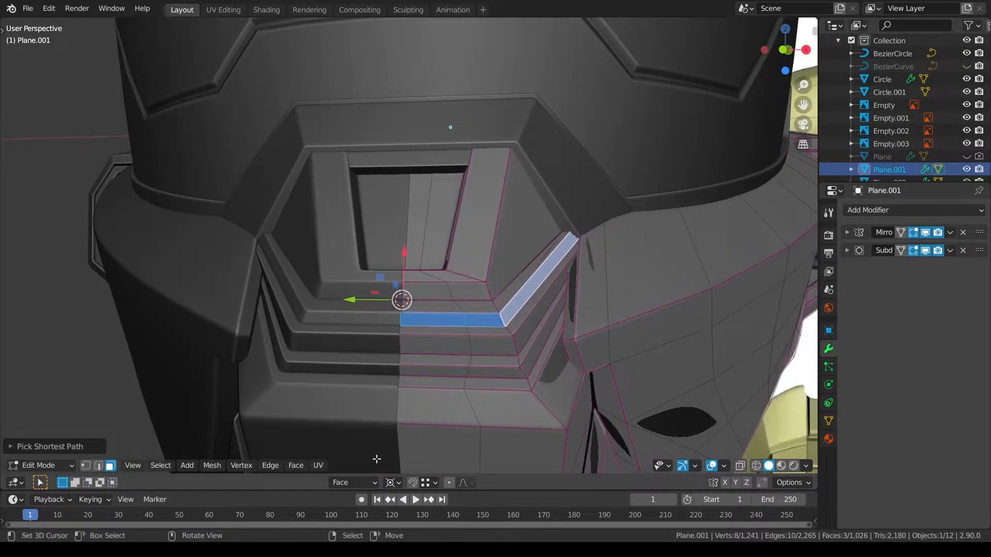
Select the ledge's face row just above the strip and create a custom transform orientation from its normal
{"action": "left_click", "coordinate": [498, 303], "text": "alt"}
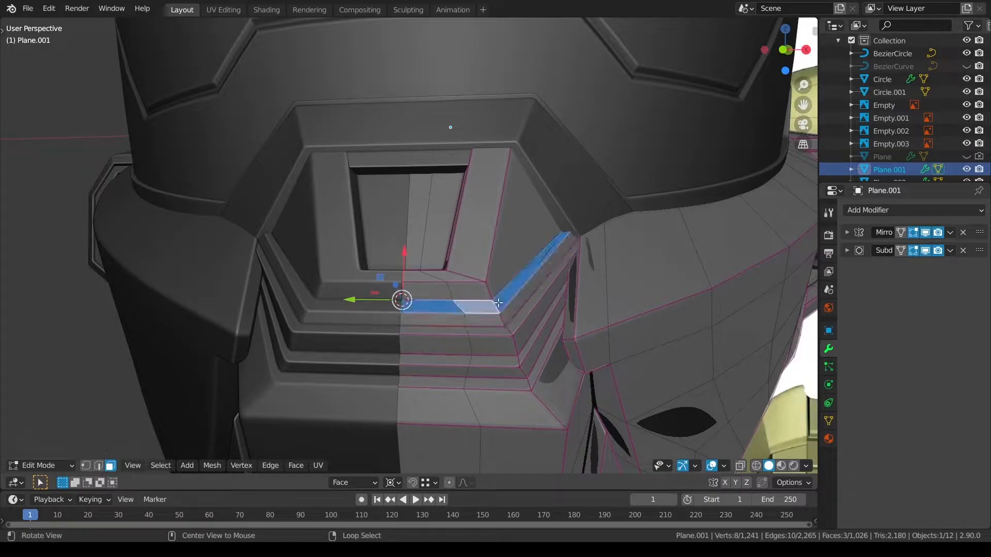
{"action": "left_click", "coordinate": [364, 483]}
{"action": "left_click", "coordinate": [411, 458]}
{"action": "left_click", "coordinate": [356, 386]}
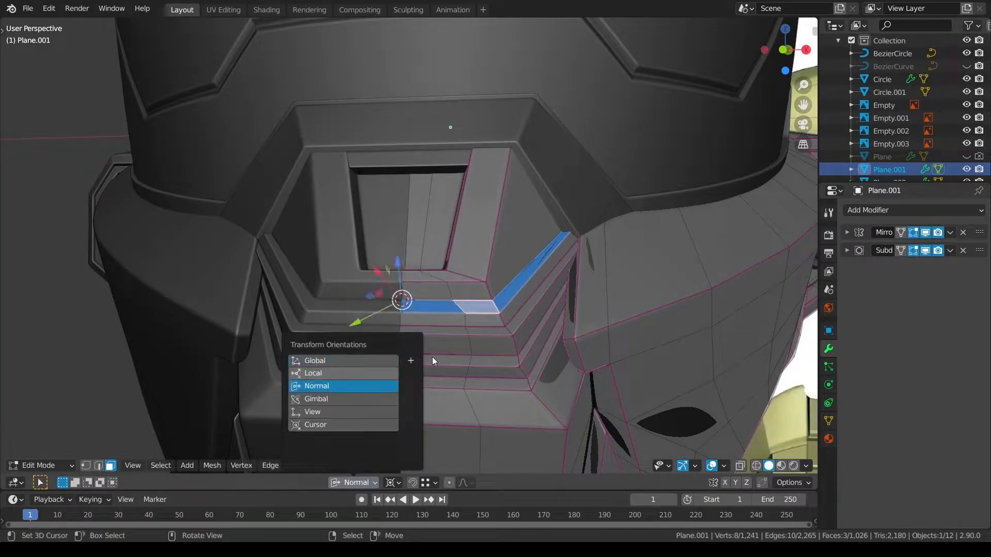
{"action": "left_click", "coordinate": [411, 360]}
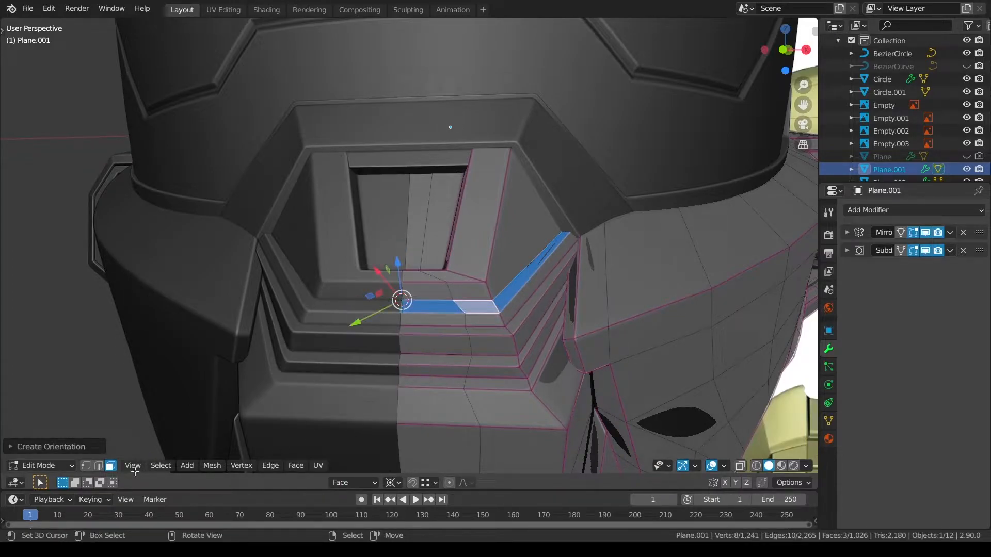
Scale the riser's face strip to about 0.947 around the 3D cursor, excluding the custom orientation's Z axis
{"action": "left_click", "coordinate": [503, 319], "text": "alt"}
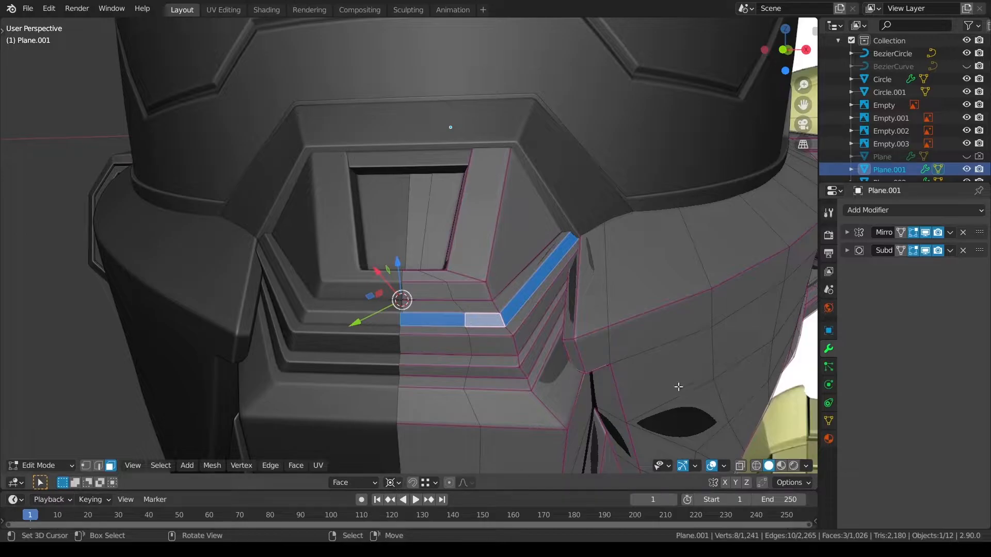
{"action": "key", "text": "s"}
{"action": "key", "text": "shift+z"}
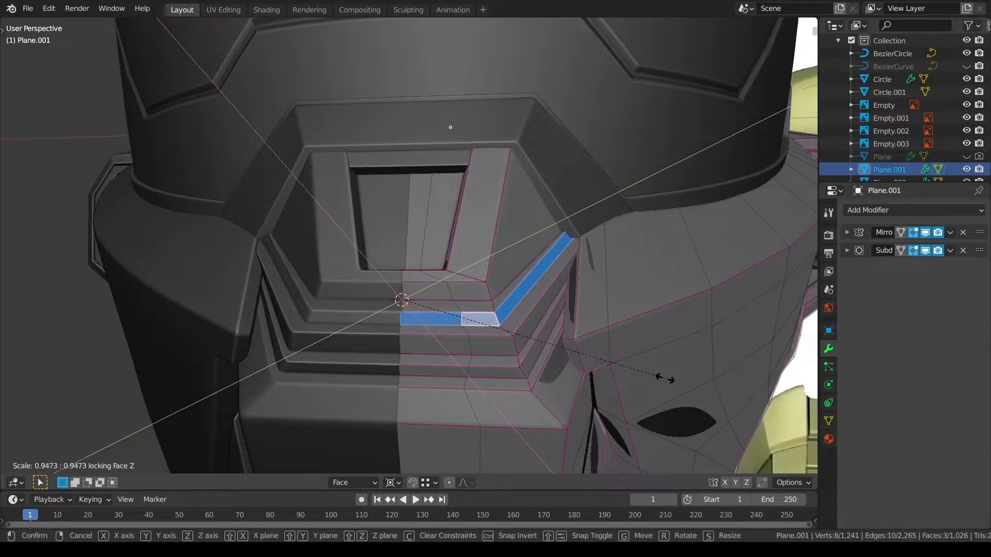
{"action": "left_click", "coordinate": [665, 378]}
{"action": "middle_click_drag", "start_coordinate": [665, 378], "coordinate": [684, 394]}
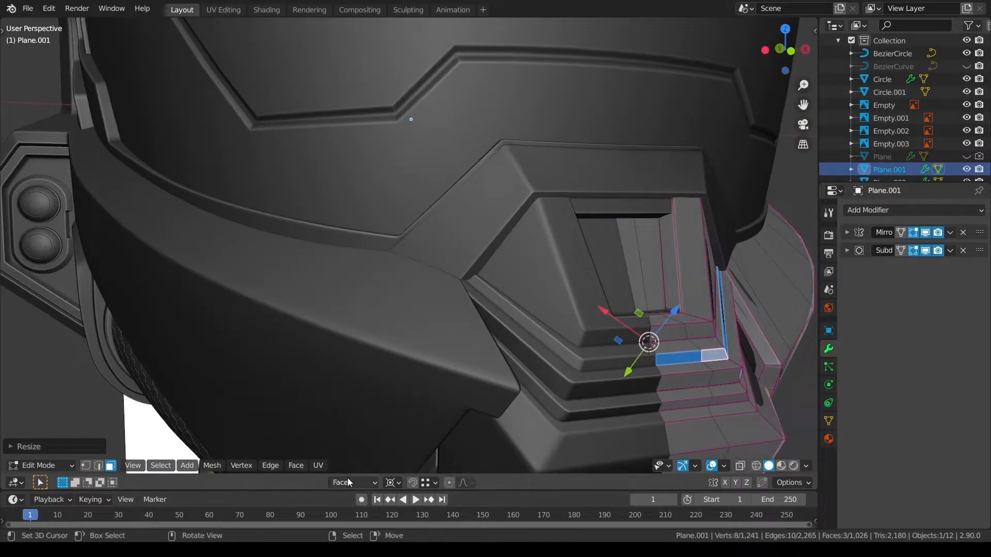
Select the single ledge face beside the centre line and create a custom transform orientation from its normal
{"action": "left_click", "coordinate": [678, 353]}
{"action": "middle_click_drag", "start_coordinate": [678, 353], "coordinate": [666, 362]}
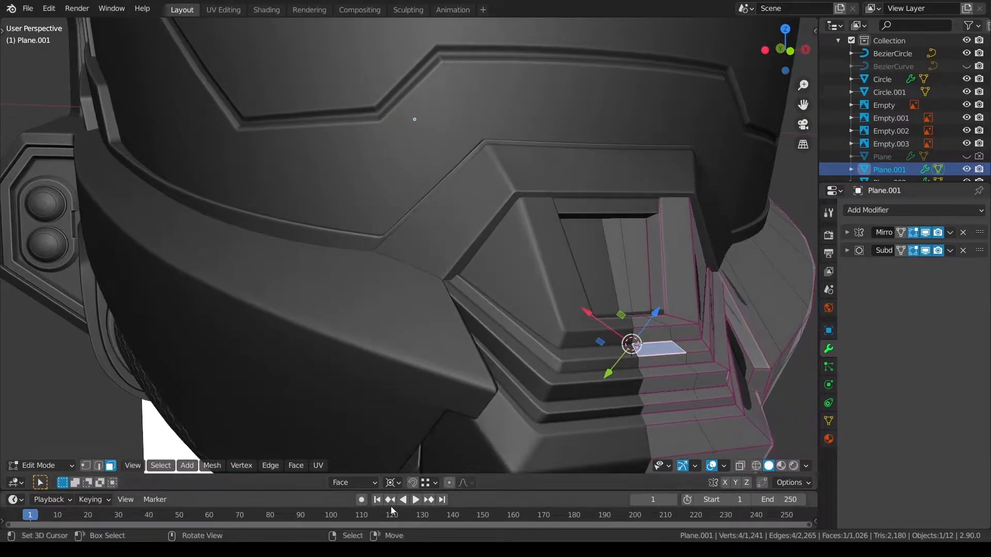
{"action": "left_click", "coordinate": [358, 480]}
{"action": "left_click", "coordinate": [410, 458]}
{"action": "left_click", "coordinate": [317, 386]}
{"action": "middle_click_drag", "start_coordinate": [593, 377], "coordinate": [367, 458]}
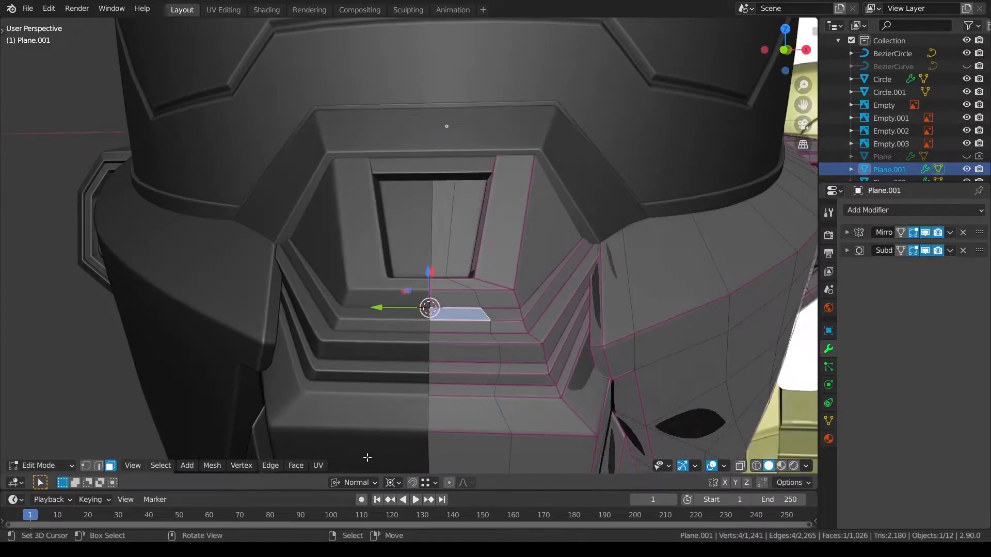
{"action": "left_click", "coordinate": [360, 484]}
{"action": "left_click", "coordinate": [412, 394]}
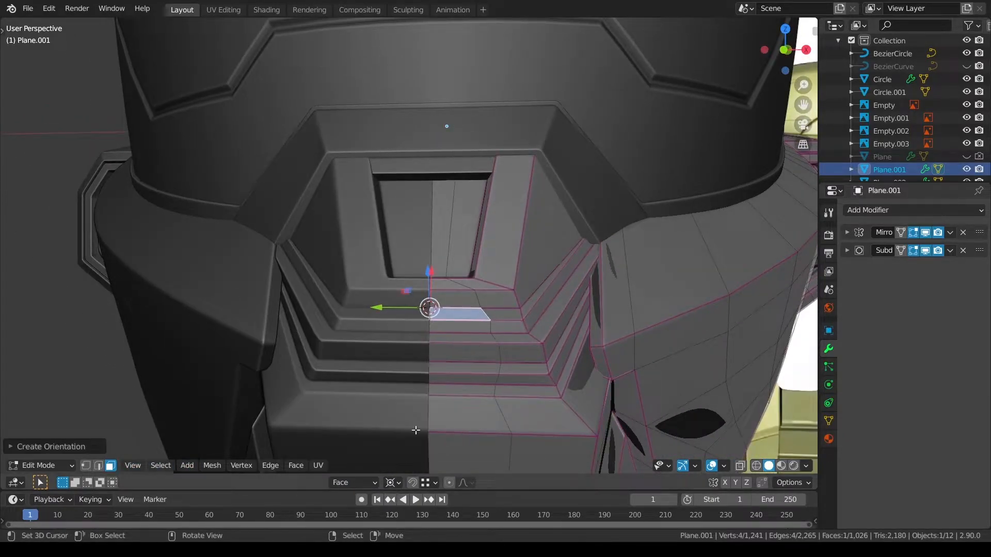
Select the two front faces of the riser below the ledge and move them slightly along an axis of the custom orientation
{"action": "right_click", "coordinate": [471, 327]}
{"action": "right_click", "coordinate": [505, 327], "text": "shift"}
{"action": "right_click", "coordinate": [501, 316], "text": "shift"}
{"action": "right_click", "coordinate": [465, 314], "text": "shift"}
{"action": "middle_click_drag", "start_coordinate": [449, 318], "coordinate": [397, 324]}
{"action": "left_click_drag", "start_coordinate": [168, 274], "coordinate": [176, 269]}
{"action": "key", "text": "ctrl+z"}
{"action": "key", "text": "ctrl+z"}
{"action": "key", "text": "ctrl+z"}
{"action": "key", "text": "ctrl+z"}
{"action": "key", "text": "ctrl+shift+z"}
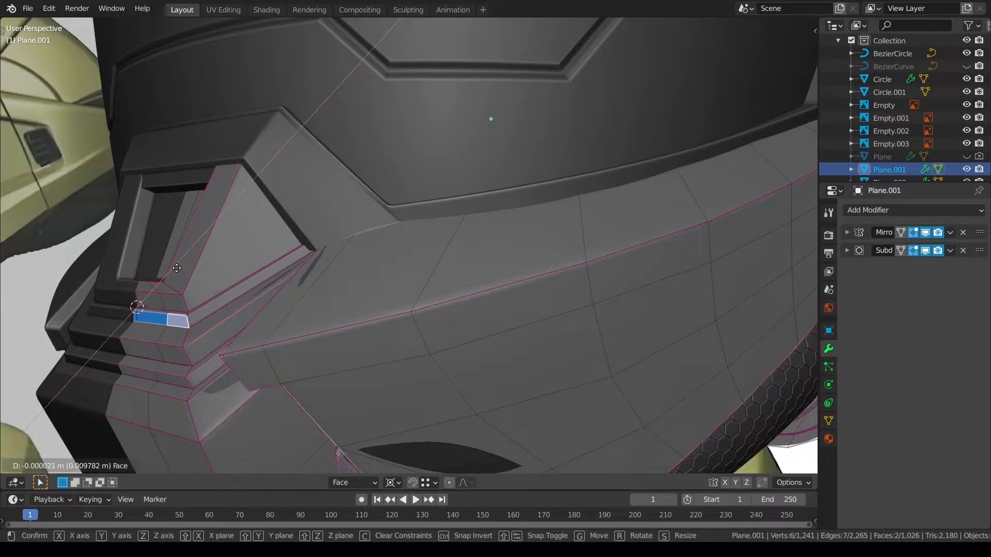
{"action": "left_click", "coordinate": [175, 269]}
Add a centred edge loop along the step below the riser, from the centre line up to the outer corner
{"action": "middle_click_drag", "start_coordinate": [175, 269], "coordinate": [385, 275]}
{"action": "key", "text": "a"}
{"action": "key", "text": "a"}
{"action": "middle_click_drag", "start_coordinate": [319, 281], "coordinate": [400, 240]}
{"action": "key", "text": "ctrl+r"}
{"action": "left_click", "coordinate": [597, 280]}
{"action": "right_click", "coordinate": [598, 281]}
Hide the Subdivision modifier's effect in the viewport and slide the new edge loop up close to the step's upper edge
{"action": "left_click", "coordinate": [925, 250]}
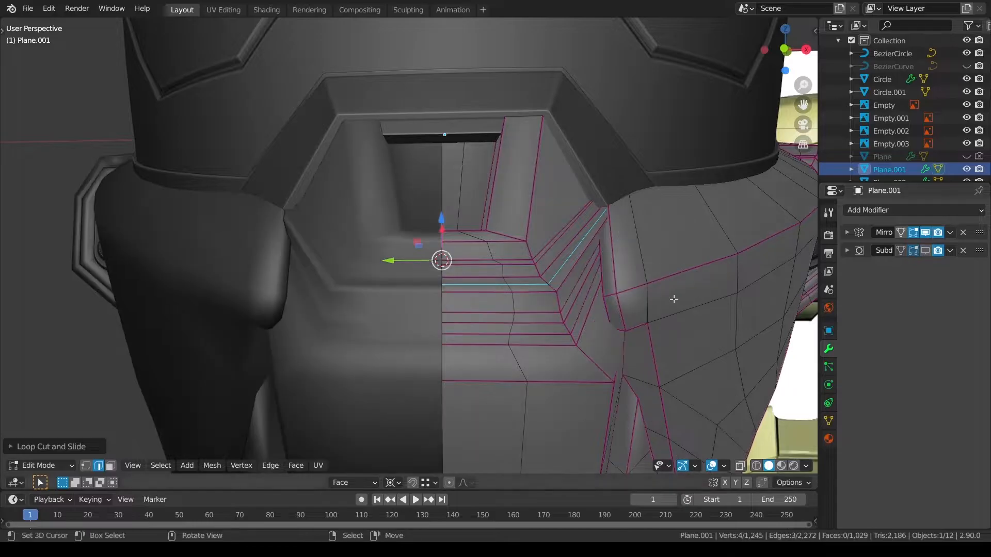
{"action": "key", "text": "g"}
{"action": "key", "text": "g"}
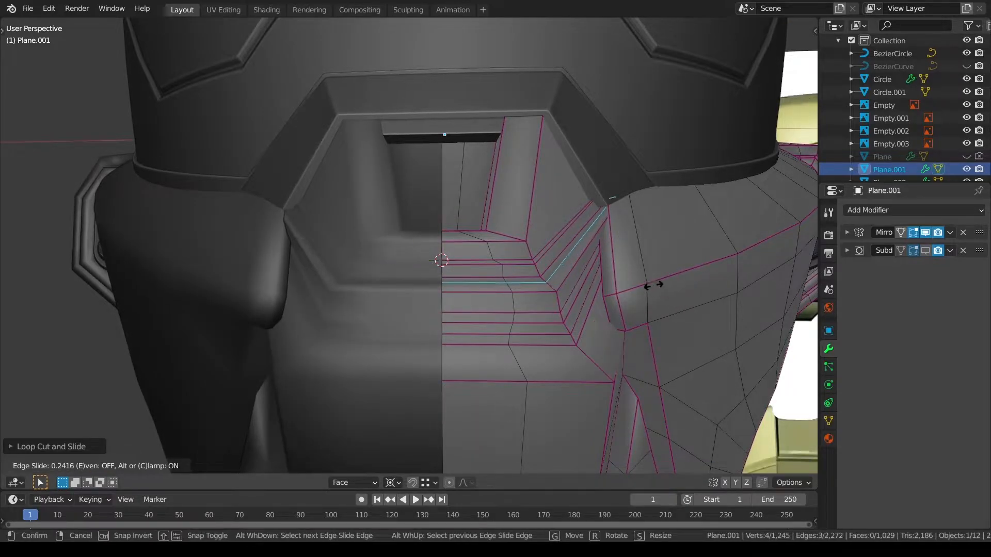
{"action": "right_click", "coordinate": [627, 272]}
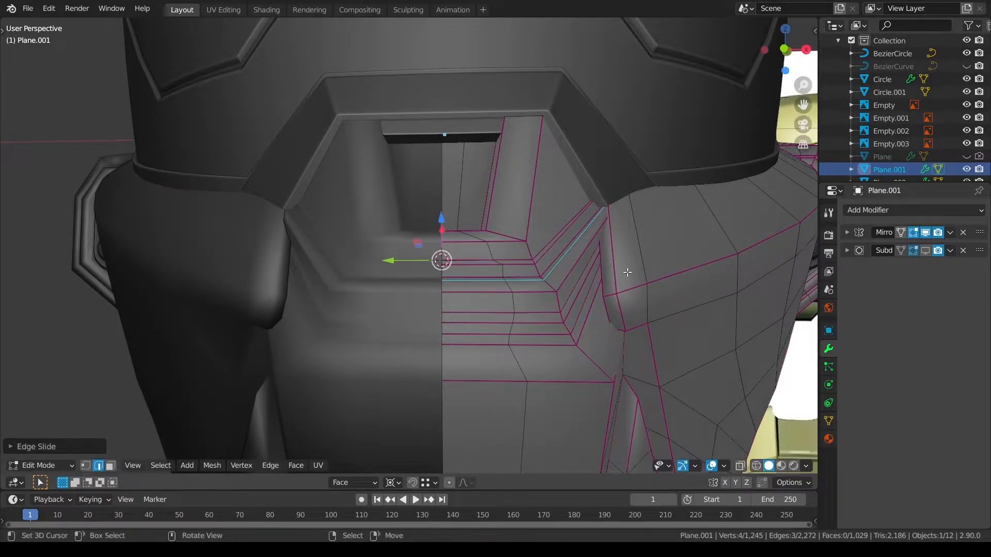
{"action": "key", "text": "alt+a"}
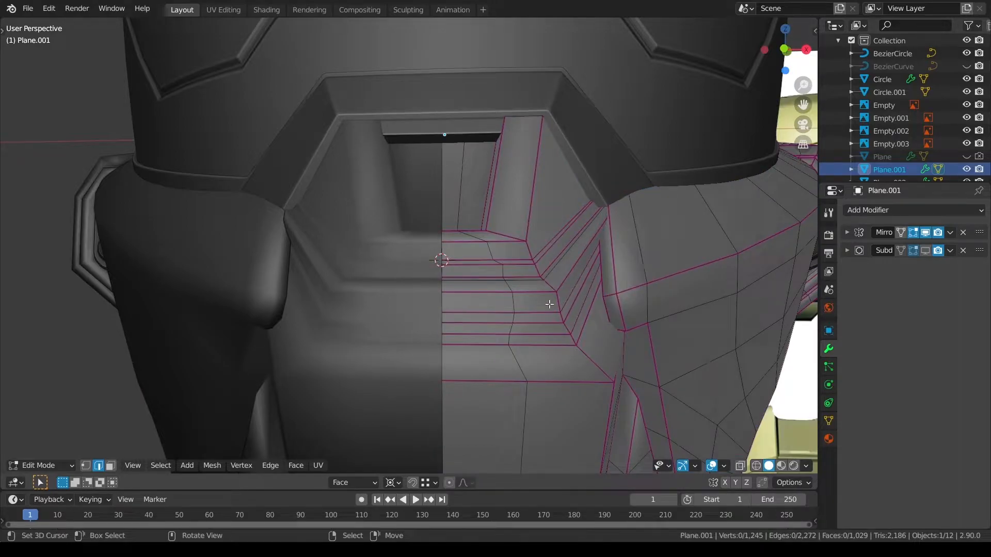
Knife a cut down the front step faces near the corner, from the new loop to the lower edge, and slide it slightly towards the centre
{"action": "left_click", "coordinate": [509, 284], "text": "shift"}
{"action": "key", "text": "KP_1"}
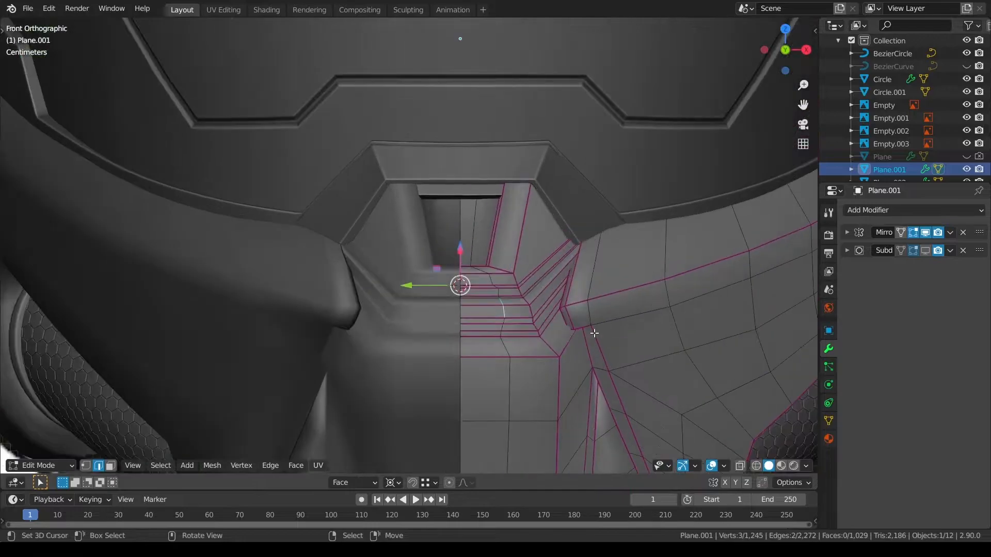
{"action": "key", "text": "KP_Decimal"}
{"action": "scroll", "coordinate": [446, 273], "scroll_direction": "up", "scroll_amount": 3}
{"action": "key", "text": "alt+a"}
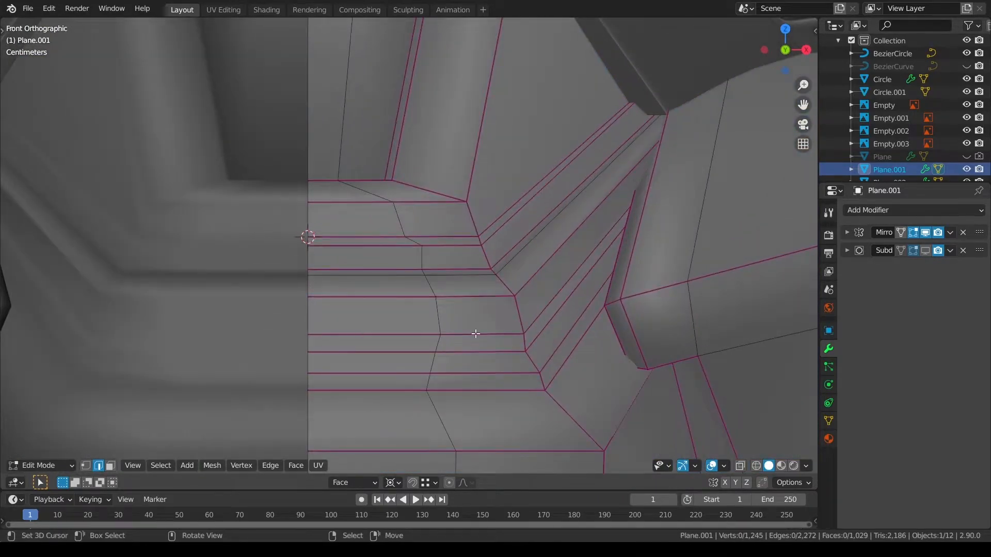
{"action": "key", "text": "k"}
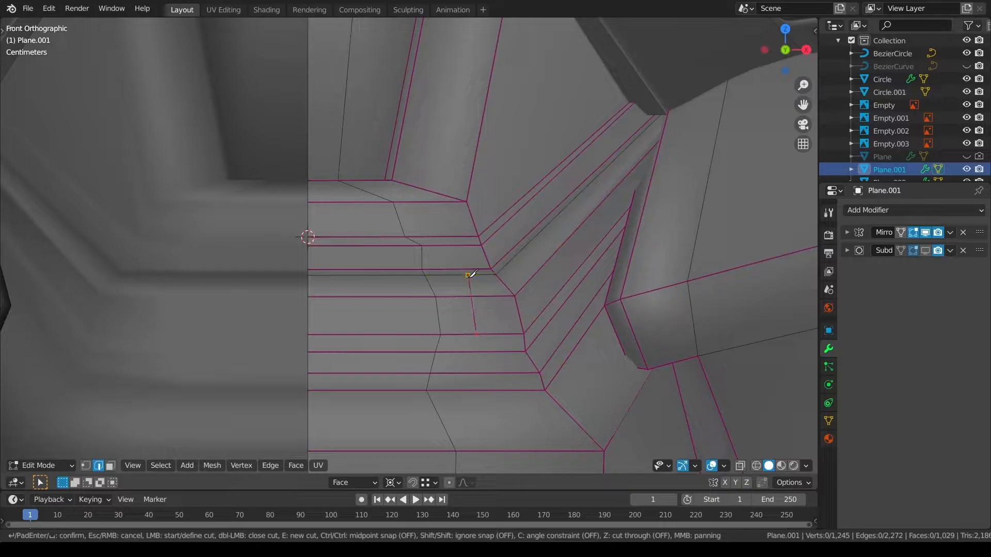
{"action": "key", "text": "Return"}
{"action": "key", "text": "g"}
{"action": "key", "text": "g"}
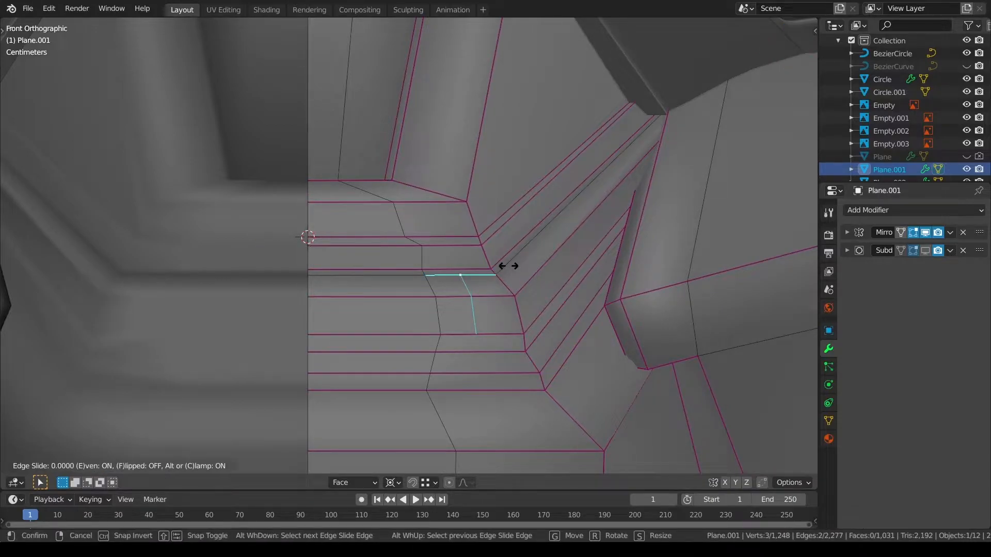
{"action": "left_click", "coordinate": [503, 265]}
{"action": "key", "text": "alt+a"}
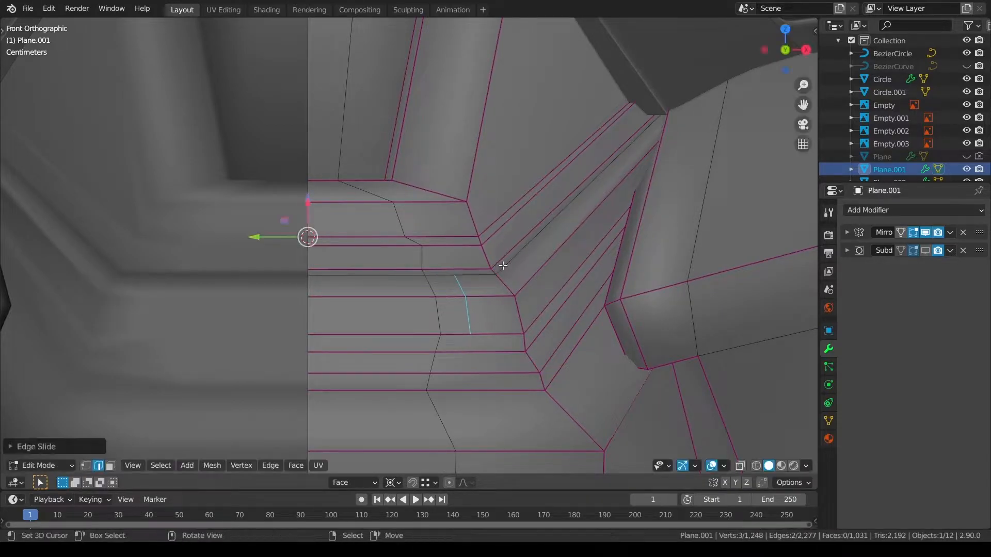
Slide the neighbouring inner edges across onto the new cut and merge the overlapping vertices
{"action": "left_click", "coordinate": [448, 295], "text": "shift"}
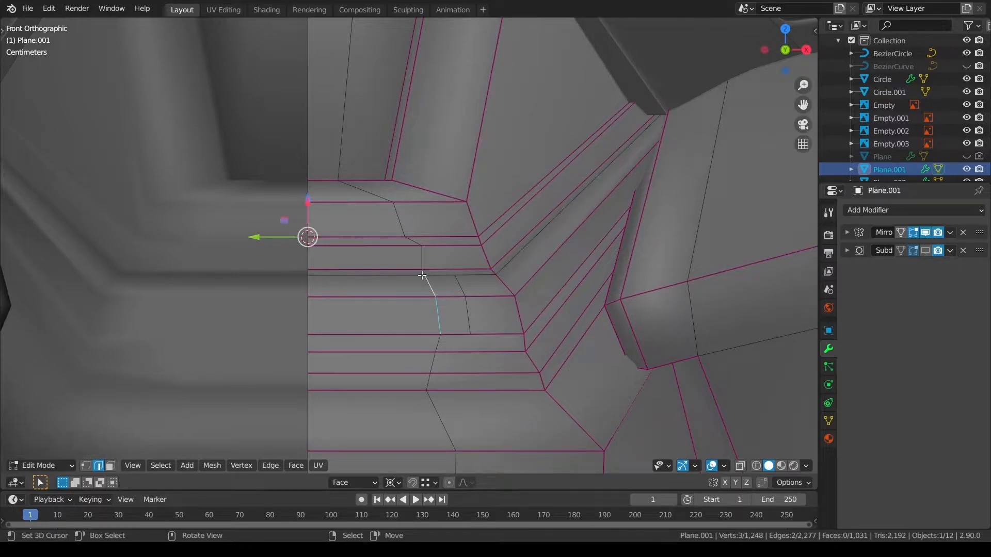
{"action": "key", "text": "g"}
{"action": "key", "text": "g"}
{"action": "left_click", "coordinate": [616, 317]}
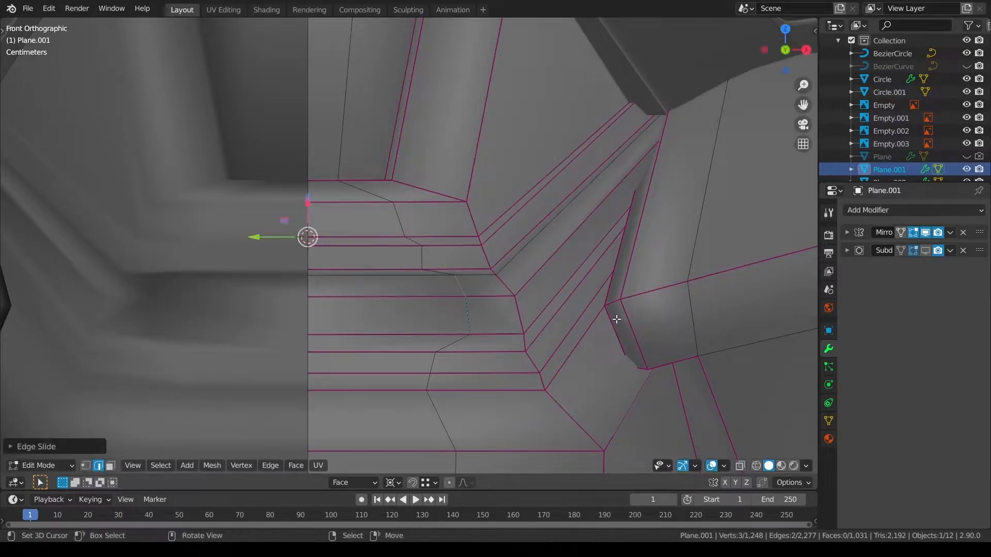
{"action": "key", "text": "a"}
{"action": "key", "text": "q"}
{"action": "left_click", "coordinate": [612, 307]}
{"action": "key", "text": "alt+a"}
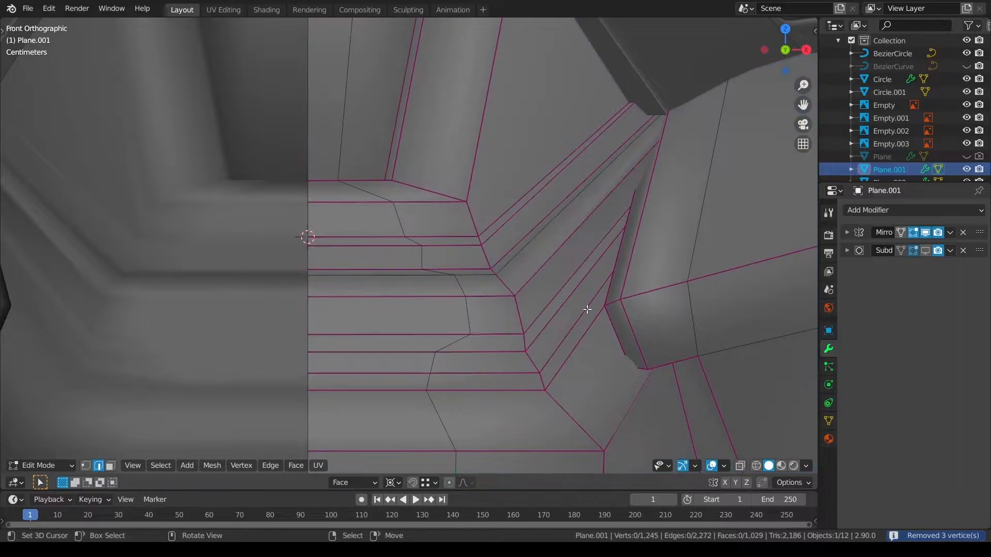
Delete the two front step faces between the centre line and the cut
{"action": "left_click", "coordinate": [110, 466]}
{"action": "left_click", "coordinate": [385, 316], "text": "shift"}
{"action": "left_click", "coordinate": [385, 293], "text": "shift"}
{"action": "key", "text": "x"}
{"action": "left_click", "coordinate": [472, 313]}
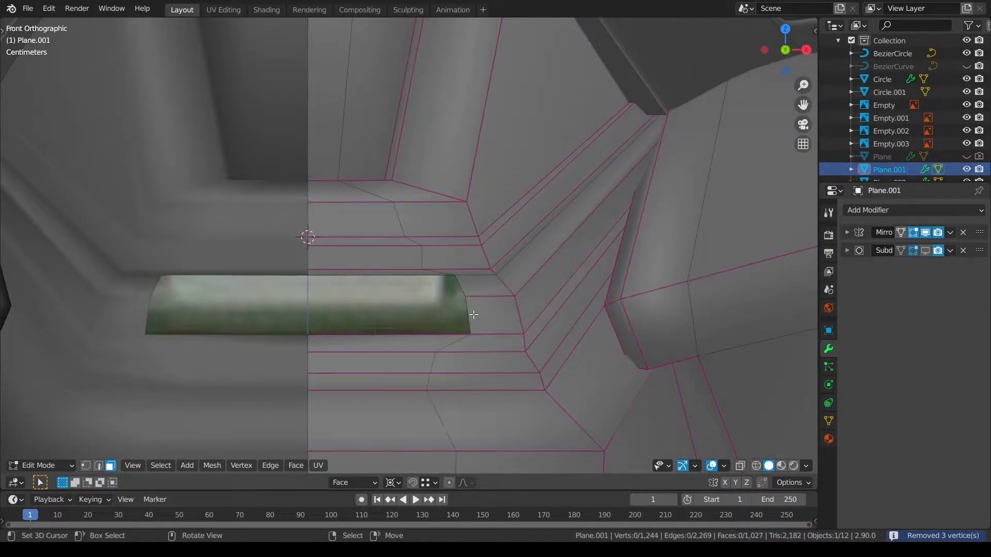
Fill the opening with one flat face between its upper and lower edges
{"action": "scroll", "coordinate": [549, 334], "scroll_direction": "down", "scroll_amount": 4}
{"action": "middle_click_drag", "start_coordinate": [548, 334], "coordinate": [590, 355]}
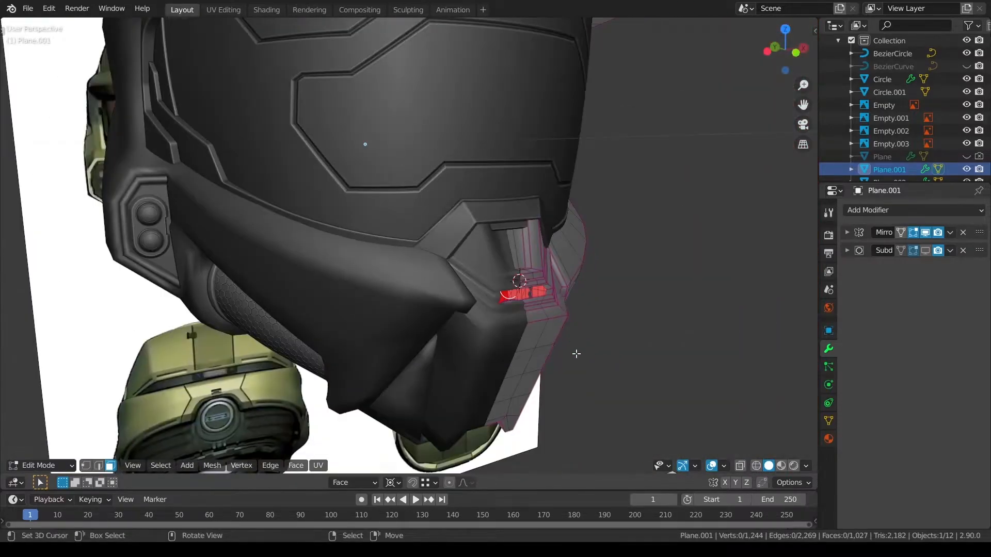
{"action": "scroll", "coordinate": [537, 306], "scroll_direction": "up", "scroll_amount": 5}
{"action": "middle_click_drag", "start_coordinate": [536, 305], "coordinate": [570, 281]}
{"action": "right_click", "coordinate": [445, 217]}
{"action": "right_click", "coordinate": [429, 159], "text": "shift"}
{"action": "key", "text": "f"}
{"action": "key", "text": "alt+a"}
Fill the triangular gap at the outer end of the new flat face
{"action": "middle_click_drag", "start_coordinate": [511, 214], "coordinate": [526, 222]}
{"action": "middle_click_drag", "start_coordinate": [526, 222], "coordinate": [366, 284], "text": "shift"}
{"action": "key", "text": "3"}
{"action": "right_click", "coordinate": [367, 292]}
{"action": "right_click", "coordinate": [391, 276], "text": "shift"}
{"action": "right_click", "coordinate": [386, 260], "text": "shift"}
{"action": "key", "text": "f"}
{"action": "key", "text": "a"}
{"action": "key", "text": "a"}
{"action": "middle_click_drag", "start_coordinate": [334, 340], "coordinate": [322, 350]}
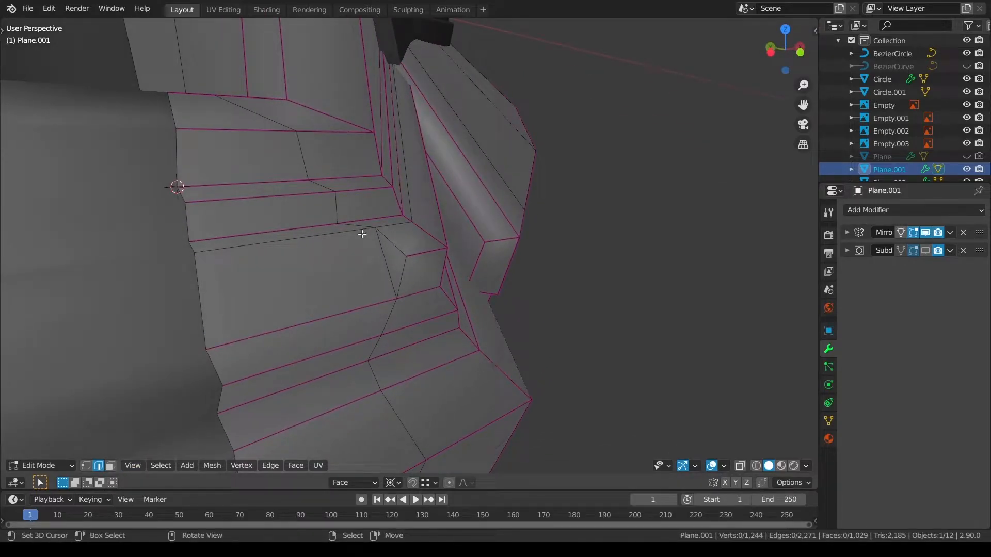
Crease the triangle's edges and the edge loop above the flat face by 0.5, and return to Object Mode
{"action": "right_click", "coordinate": [387, 242]}
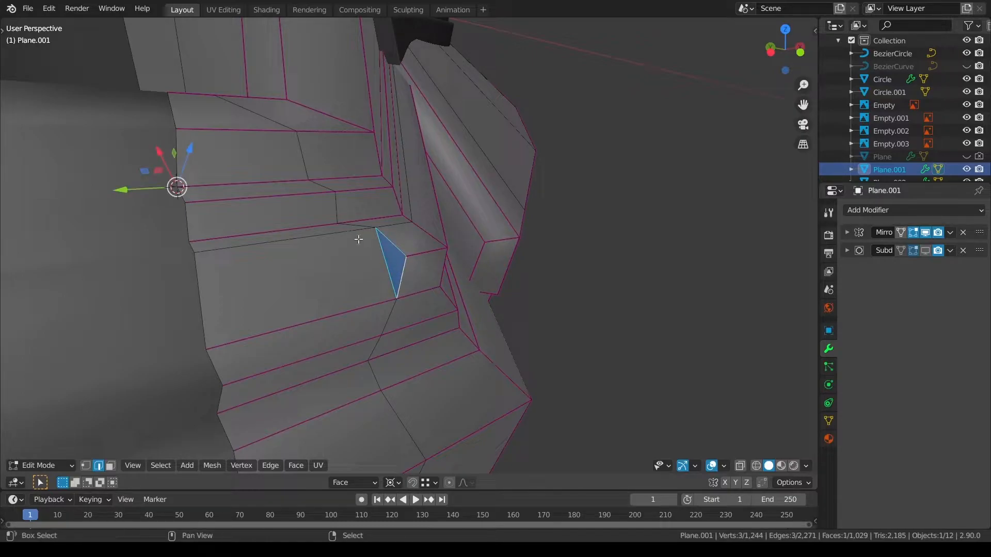
{"action": "key", "text": "g"}
{"action": "right_click", "coordinate": [398, 223]}
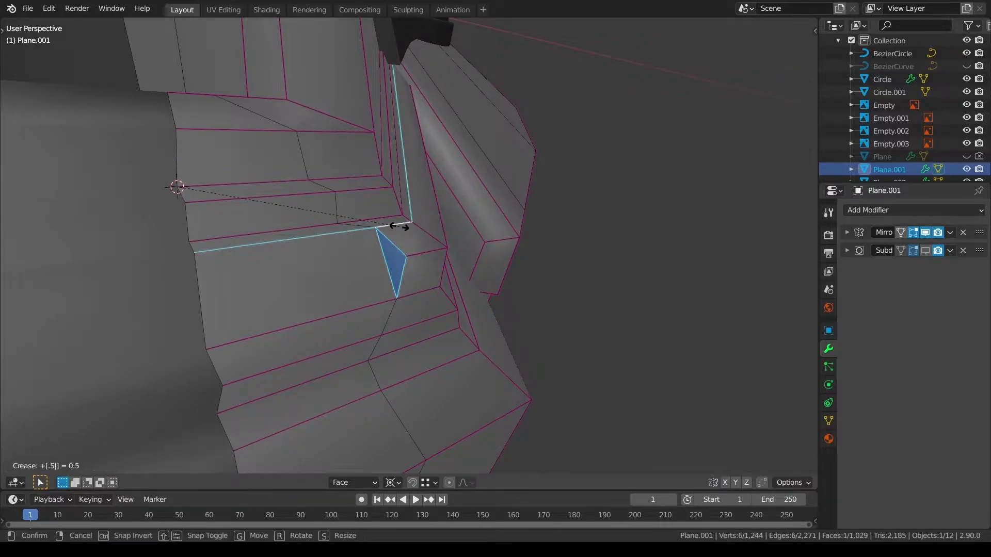
{"action": "key", "text": "a"}
{"action": "key", "text": "ctrl+Tab"}
{"action": "left_click", "coordinate": [528, 296]}
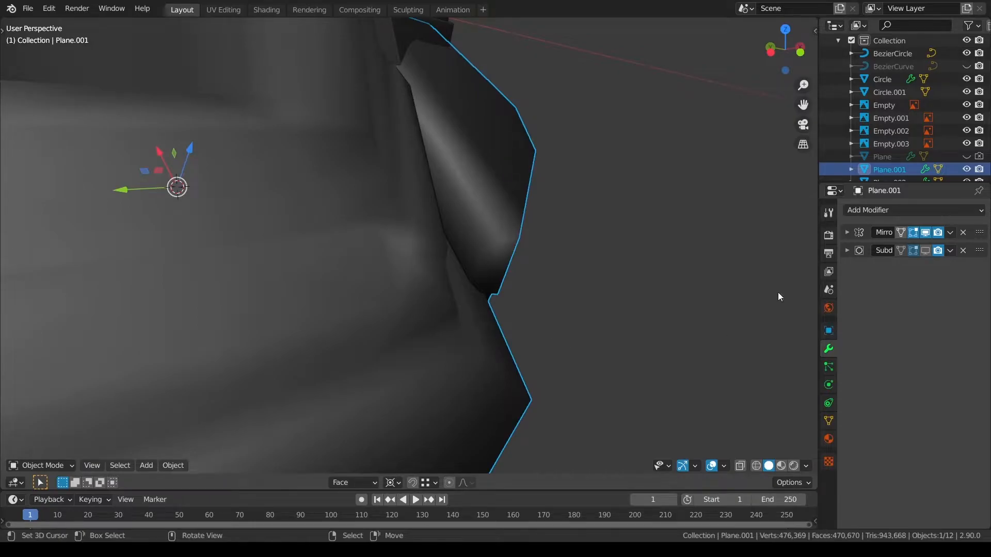
Examine the whole helmet beside its reference images with the subdivision shown and nothing selected
{"action": "scroll", "coordinate": [772, 255], "scroll_direction": "down", "scroll_amount": 5}
{"action": "middle_click_drag", "start_coordinate": [771, 256], "coordinate": [459, 280]}
{"action": "left_click", "coordinate": [609, 265]}
{"action": "scroll", "coordinate": [503, 255], "scroll_direction": "down", "scroll_amount": 6}
{"action": "scroll", "coordinate": [472, 237], "scroll_direction": "down", "scroll_amount": 3}
{"action": "scroll", "coordinate": [460, 280], "scroll_direction": "up", "scroll_amount": 1}
{"action": "scroll", "coordinate": [663, 382], "scroll_direction": "down", "scroll_amount": 6}
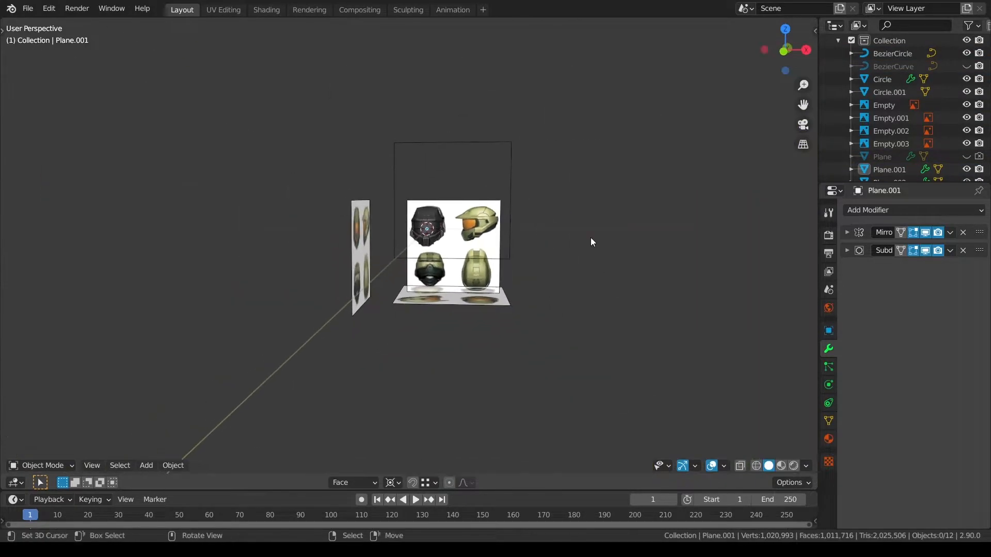
{"action": "scroll", "coordinate": [593, 250], "scroll_direction": "up", "scroll_amount": 5}
{"action": "left_click", "coordinate": [602, 230]}
{"action": "scroll", "coordinate": [585, 209], "scroll_direction": "up", "scroll_amount": 1}
{"action": "key", "text": "KP_Decimal"}
{"action": "key", "text": "alt+a"}
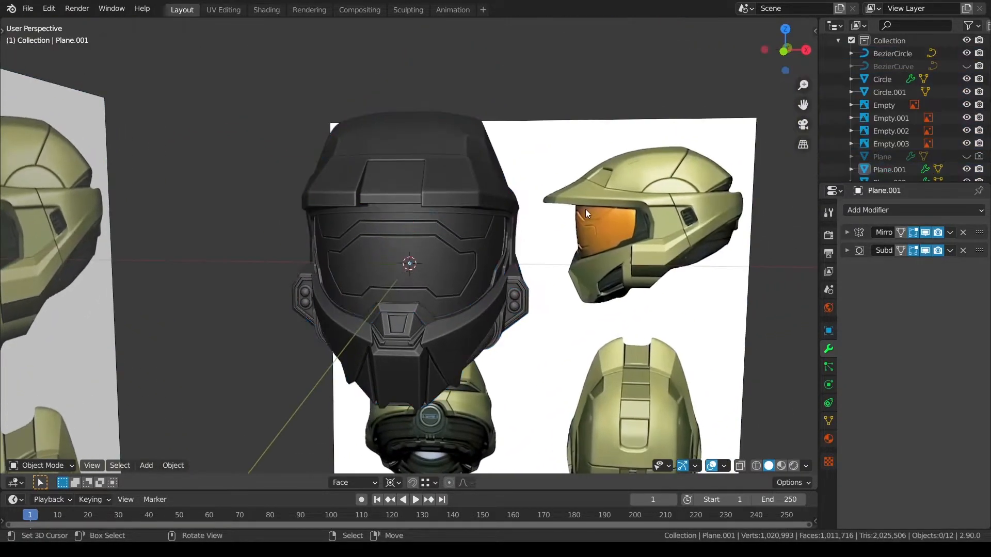
Open Plane.001 in Edit Mode, focused on the brow's central panel in front view
{"action": "scroll", "coordinate": [585, 209], "scroll_direction": "up", "scroll_amount": 2}
{"action": "key", "text": "KP_1"}
{"action": "scroll", "coordinate": [399, 195], "scroll_direction": "up", "scroll_amount": 4}
{"action": "left_click", "coordinate": [397, 115]}
{"action": "key", "text": "ctrl+Tab"}
{"action": "left_click", "coordinate": [496, 115]}
{"action": "scroll", "coordinate": [513, 359], "scroll_direction": "up", "scroll_amount": 6}
{"action": "scroll", "coordinate": [547, 373], "scroll_direction": "up", "scroll_amount": 1}
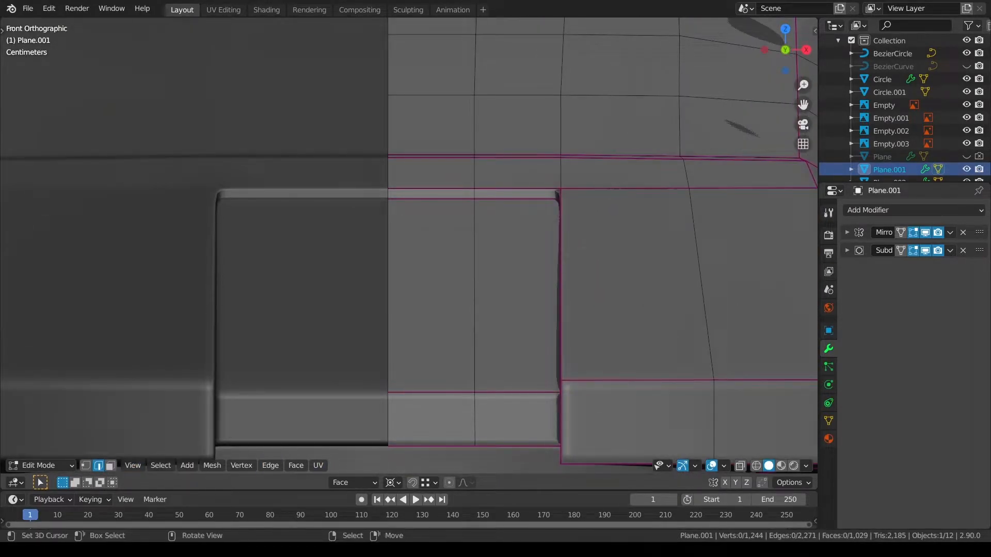
Select the faces of the brow's recessed central panel, including its lower lip and underside
{"action": "left_click", "coordinate": [111, 465]}
{"action": "left_click", "coordinate": [439, 325]}
{"action": "middle_click_drag", "start_coordinate": [490, 314], "coordinate": [561, 227]}
{"action": "scroll", "coordinate": [547, 219], "scroll_direction": "down", "scroll_amount": 7}
{"action": "right_click", "coordinate": [485, 115], "text": "ctrl"}
{"action": "middle_click_drag", "start_coordinate": [485, 117], "coordinate": [482, 178]}
{"action": "right_click", "coordinate": [451, 277], "text": "shift"}
{"action": "middle_click_drag", "start_coordinate": [450, 277], "coordinate": [449, 137]}
{"action": "right_click", "coordinate": [459, 148], "text": "shift"}
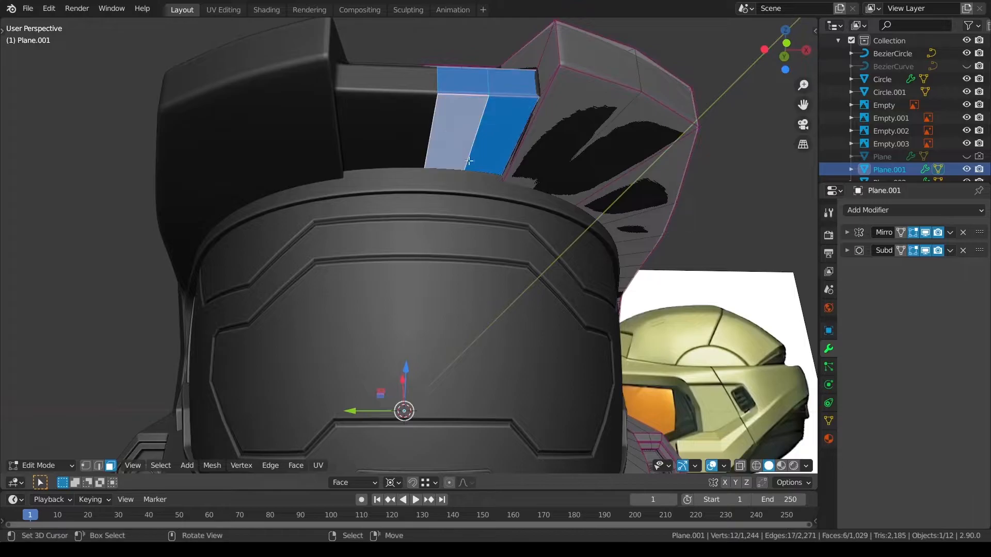
Set the transform orientation to Global in front view, and hide the overlays and the viewport subdivision of Plane.001
{"action": "key", "text": "KP_1"}
{"action": "left_click", "coordinate": [391, 482]}
{"action": "left_click", "coordinate": [408, 444]}
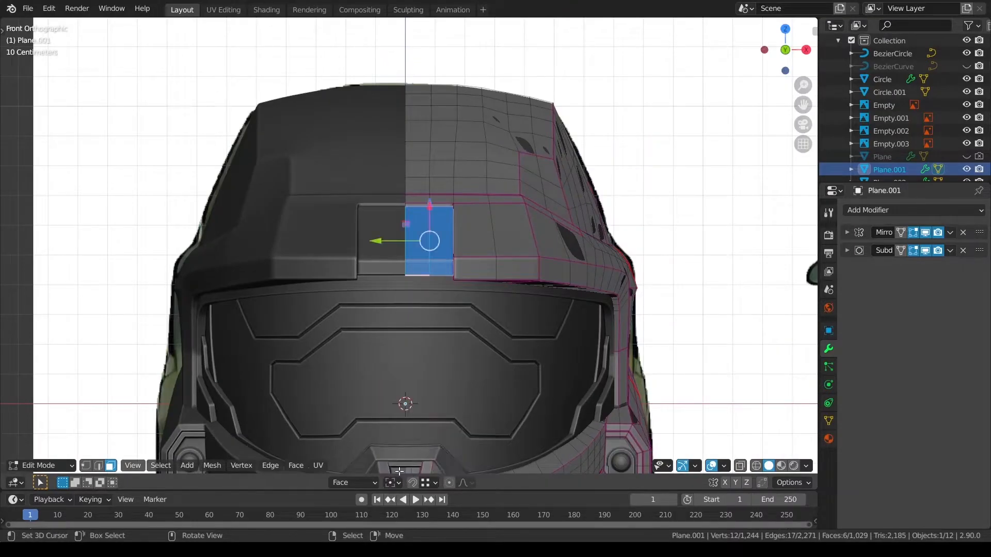
{"action": "left_click", "coordinate": [353, 483]}
{"action": "left_click", "coordinate": [354, 361]}
{"action": "scroll", "coordinate": [513, 267], "scroll_direction": "up", "scroll_amount": 2}
{"action": "scroll", "coordinate": [512, 267], "scroll_direction": "up", "scroll_amount": 2}
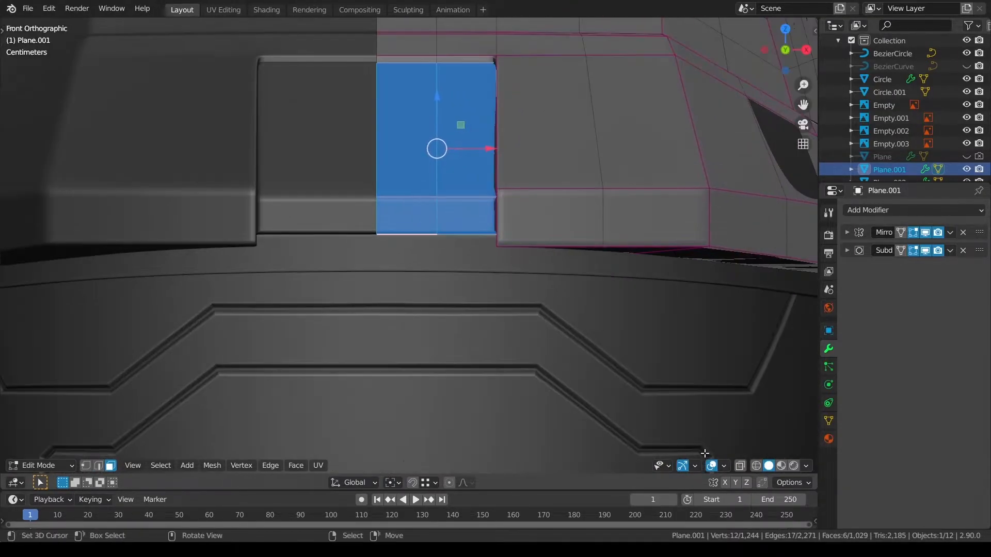
{"action": "left_click", "coordinate": [711, 466]}
{"action": "scroll", "coordinate": [690, 316], "scroll_direction": "up", "scroll_amount": 1}
{"action": "left_click", "coordinate": [927, 250]}
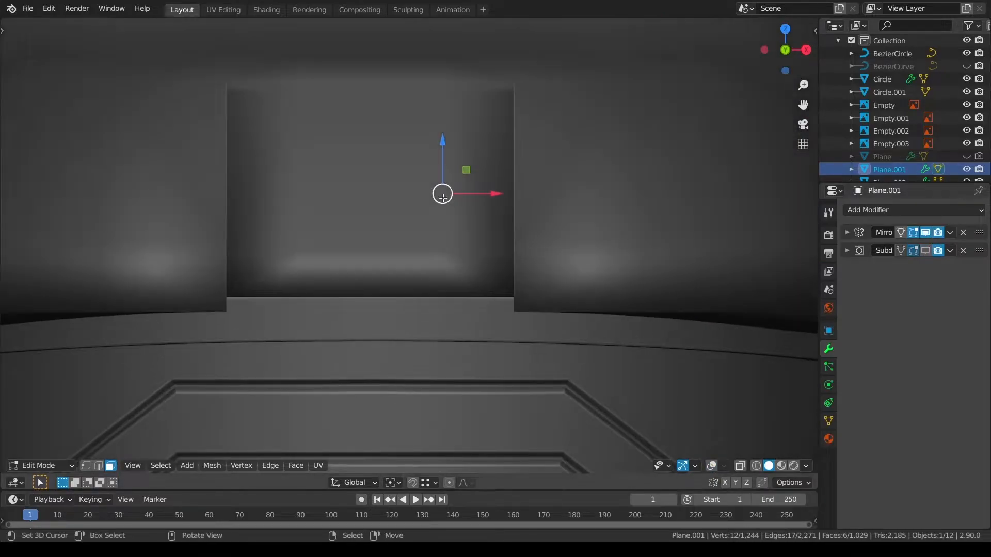
Shade Plane.001 flat and return to Edit Mode with the central panel faces still selected
{"action": "key", "text": "Tab"}
{"action": "key", "text": "q"}
{"action": "left_click", "coordinate": [546, 221]}
{"action": "right_click_drag", "start_coordinate": [541, 223], "coordinate": [540, 225]}
{"action": "key", "text": "q"}
{"action": "left_click", "coordinate": [546, 228]}
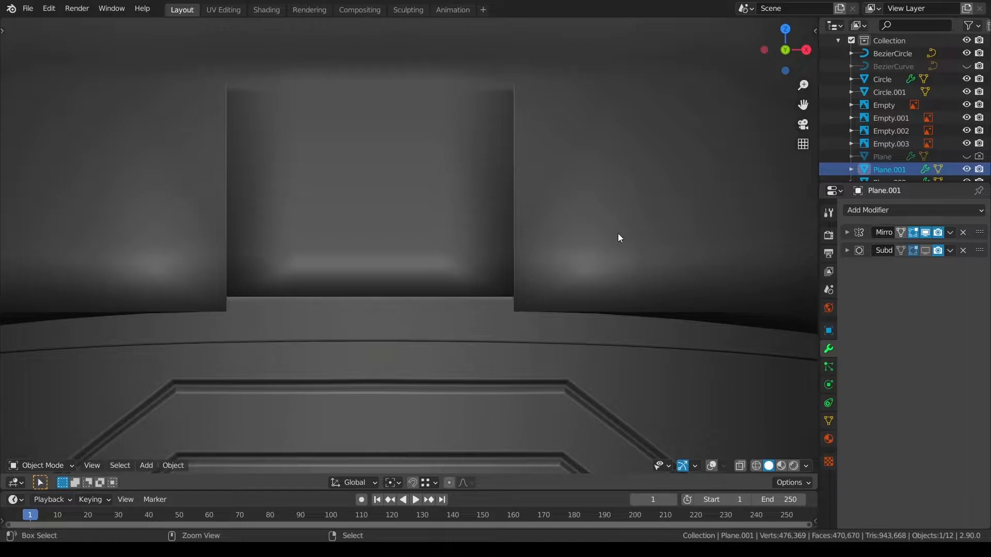
{"action": "key", "text": "q"}
{"action": "left_click", "coordinate": [610, 246]}
{"action": "key", "text": "Tab"}
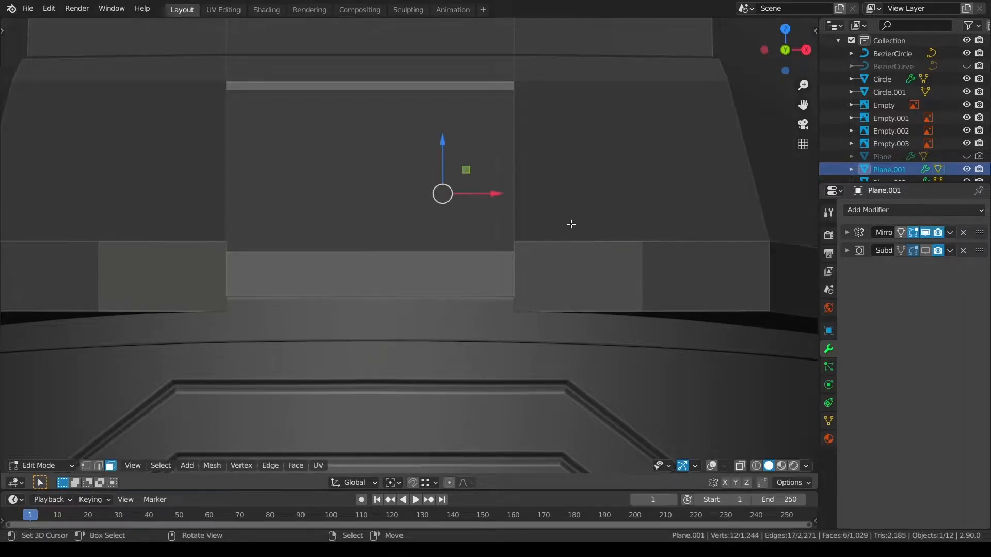
Move the selected panel faces about 0.01 m inward along X, fine-tune the offset, clear the selection and show the overlays
{"action": "key", "text": "g"}
{"action": "key", "text": "x"}
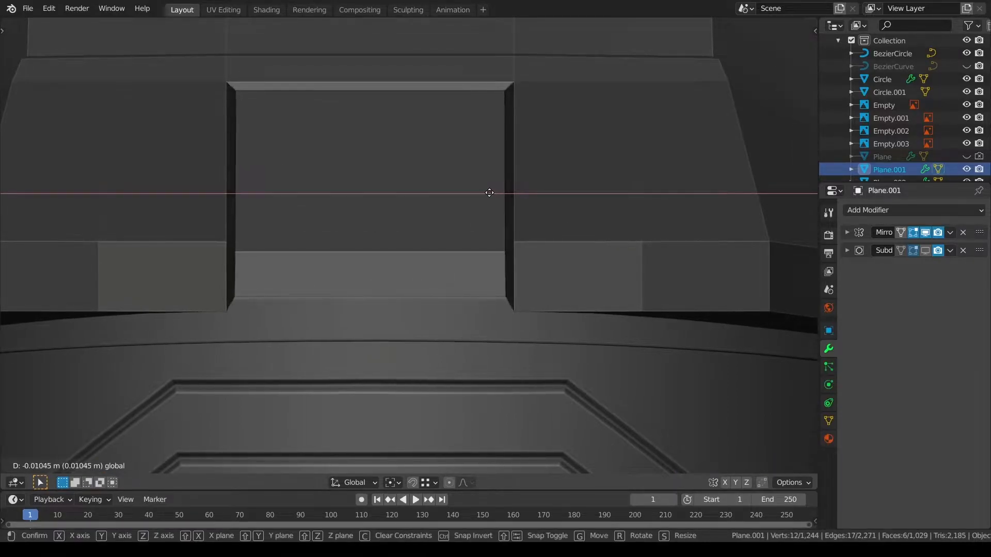
{"action": "left_click", "coordinate": [491, 196]}
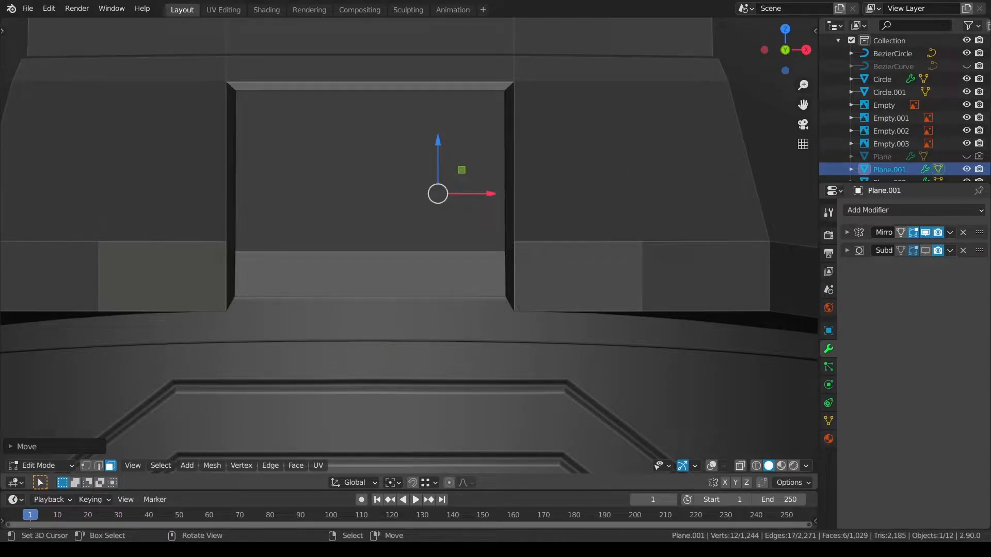
{"action": "left_click_drag", "start_coordinate": [491, 194], "coordinate": [485, 197]}
{"action": "key", "text": "alt+a"}
{"action": "left_click", "coordinate": [713, 466]}
Select the two edges along the central panel's upper border and slide them along the adjoining faces
{"action": "middle_click_drag", "start_coordinate": [525, 289], "coordinate": [545, 306]}
{"action": "left_click", "coordinate": [597, 257], "text": "alt"}
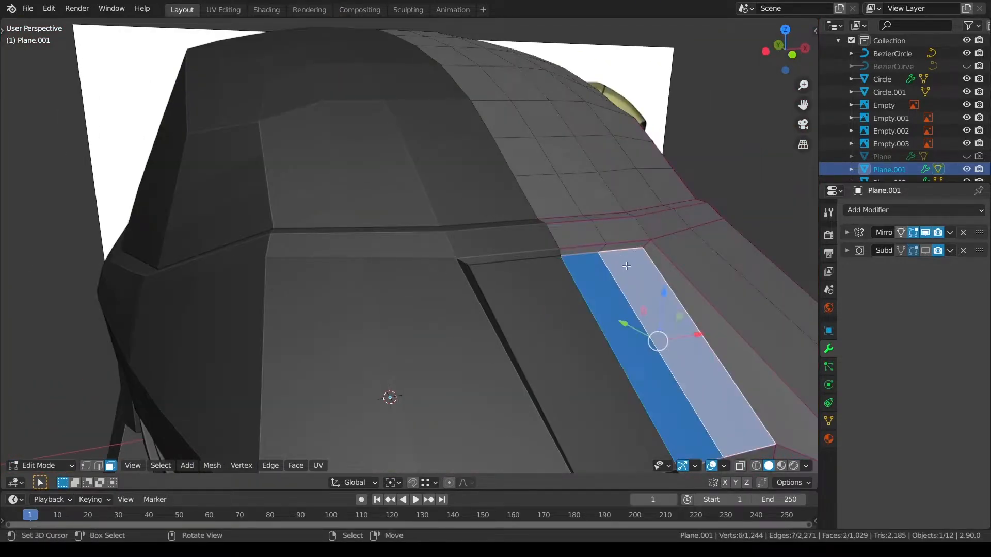
{"action": "left_click", "coordinate": [98, 465]}
{"action": "left_click", "coordinate": [580, 256], "text": "alt"}
{"action": "middle_click_drag", "start_coordinate": [580, 257], "coordinate": [601, 263]}
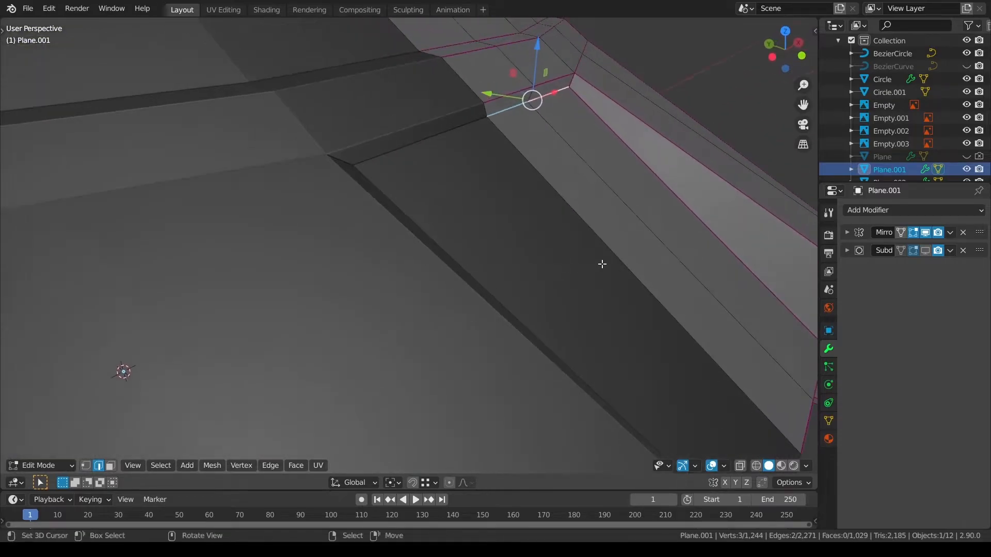
{"action": "key", "text": "g"}
{"action": "key", "text": "g"}
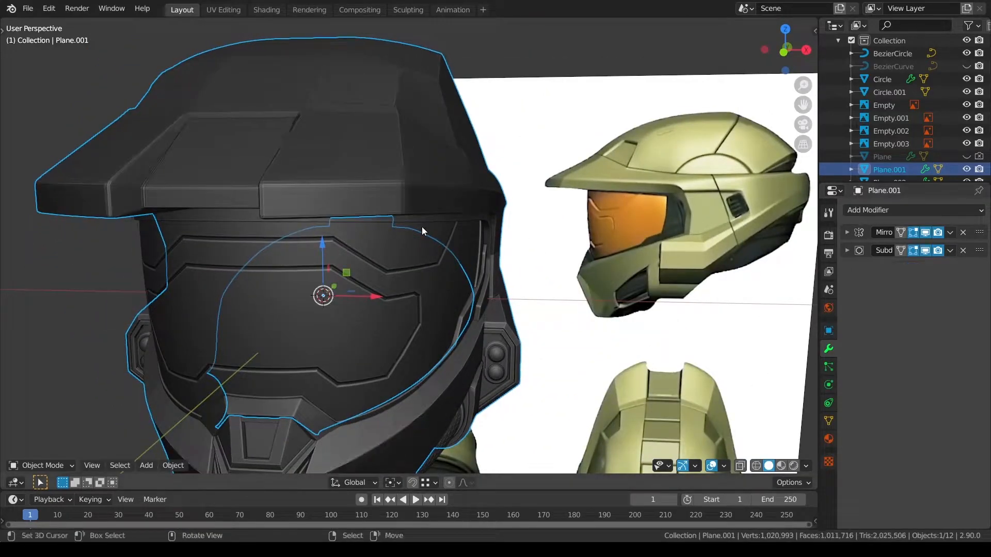
Examine the narrowed brow panel and the helmet's side in Object Mode against the reference images, with the subdivision shown
{"action": "right_click", "coordinate": [370, 221]}
{"action": "left_click", "coordinate": [367, 212]}
{"action": "right_click", "coordinate": [350, 197]}
{"action": "left_click", "coordinate": [350, 197]}
{"action": "key", "text": "alt+a"}
{"action": "middle_click_drag", "start_coordinate": [352, 197], "coordinate": [319, 153]}
{"action": "left_click", "coordinate": [593, 193]}
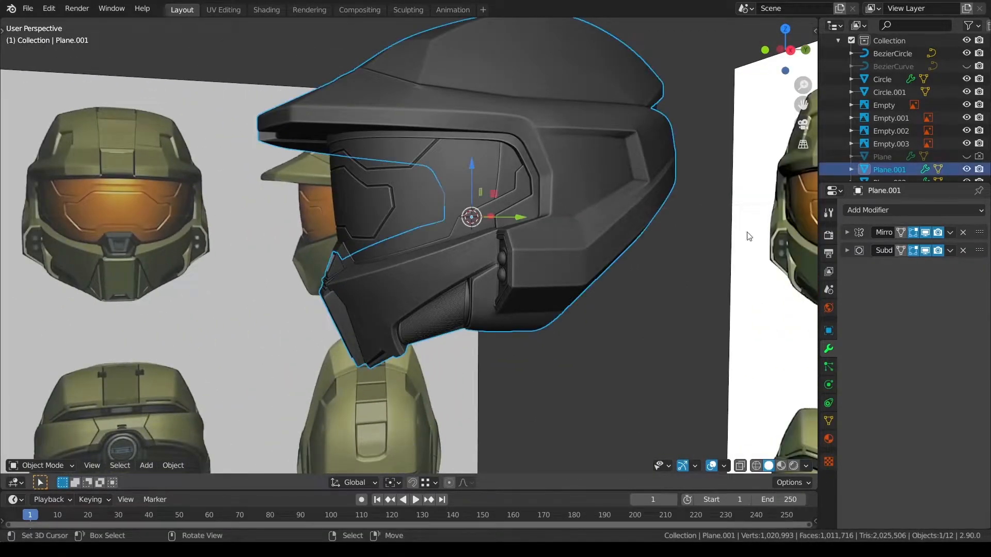
Hide the viewport subdivision of Plane.001, shade the object flat and deselect it
{"action": "left_click", "coordinate": [926, 251]}
{"action": "key", "text": "q"}
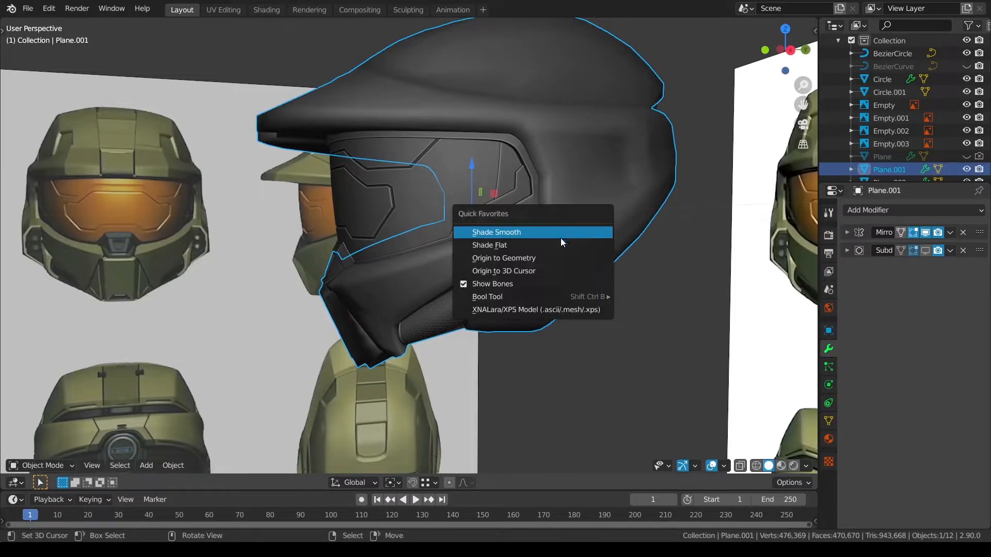
{"action": "left_click", "coordinate": [561, 235]}
{"action": "key", "text": "alt+a"}
Duplicate the circle at the helmet's back in wireframe back view, scale the copy by about 1.28 and lower it slightly
{"action": "middle_click_drag", "start_coordinate": [561, 243], "coordinate": [345, 214]}
{"action": "key", "text": "shift+z"}
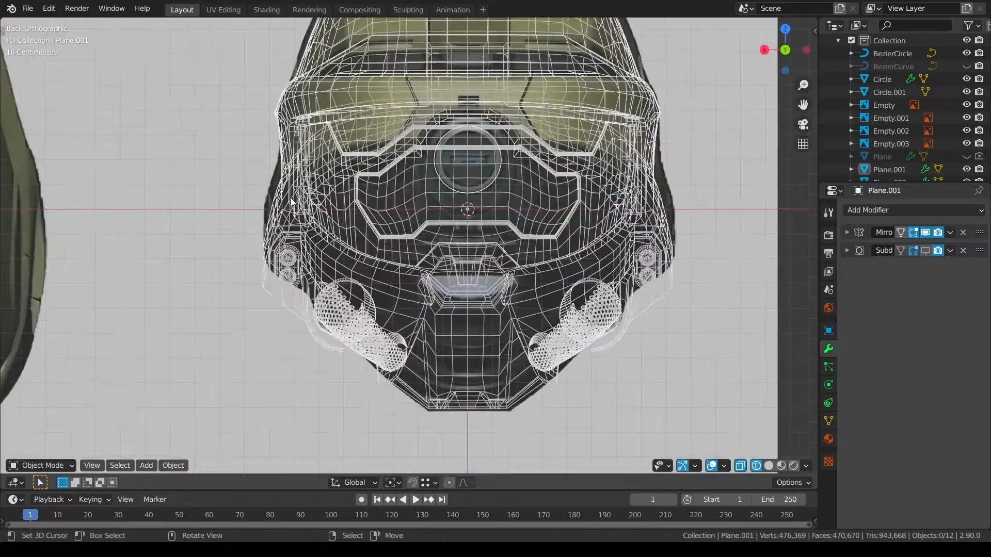
{"action": "middle_click_drag", "start_coordinate": [474, 180], "coordinate": [411, 224], "text": "shift"}
{"action": "scroll", "coordinate": [411, 225], "scroll_direction": "up", "scroll_amount": 7}
{"action": "right_click", "coordinate": [460, 241]}
{"action": "key", "text": "shift+d"}
{"action": "right_click", "coordinate": [459, 240]}
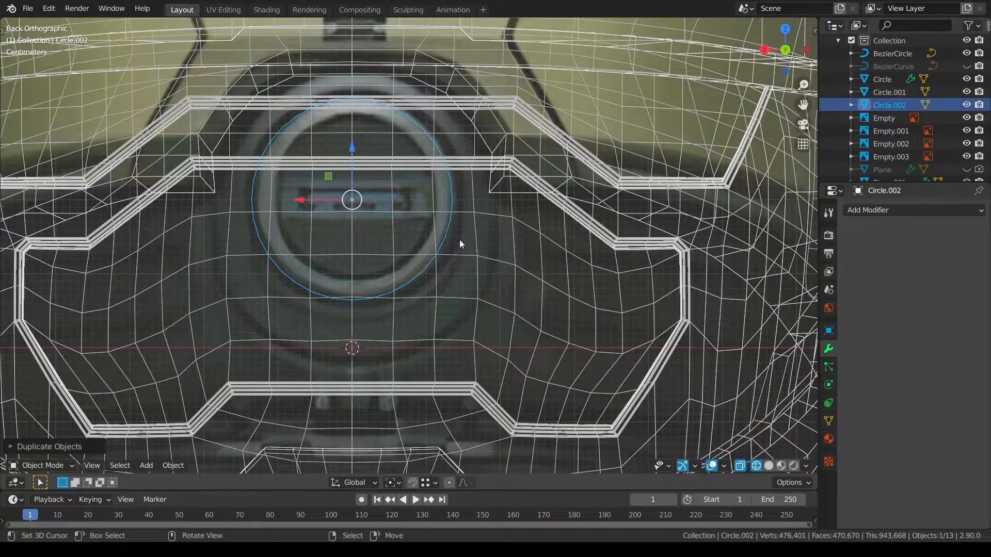
{"action": "key", "text": "s"}
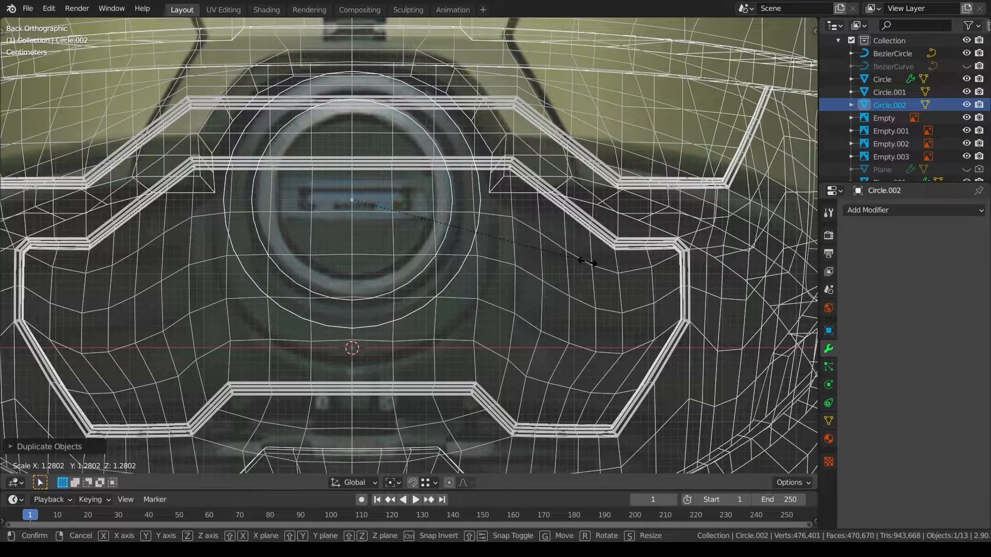
{"action": "left_click", "coordinate": [586, 262]}
{"action": "left_click_drag", "start_coordinate": [353, 146], "coordinate": [354, 173]}
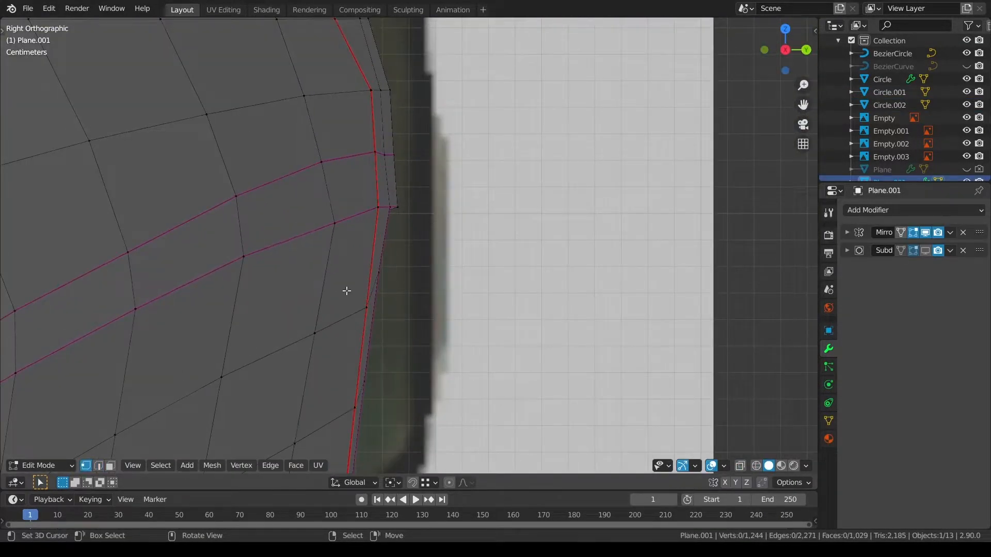
Select the vertex path along Plane.001's lower creased row above the back opening and relax it
{"action": "left_click", "coordinate": [397, 207]}
{"action": "middle_click_drag", "start_coordinate": [398, 206], "coordinate": [411, 247]}
{"action": "left_click", "coordinate": [110, 273]}
{"action": "left_click", "coordinate": [408, 246], "text": "ctrl"}
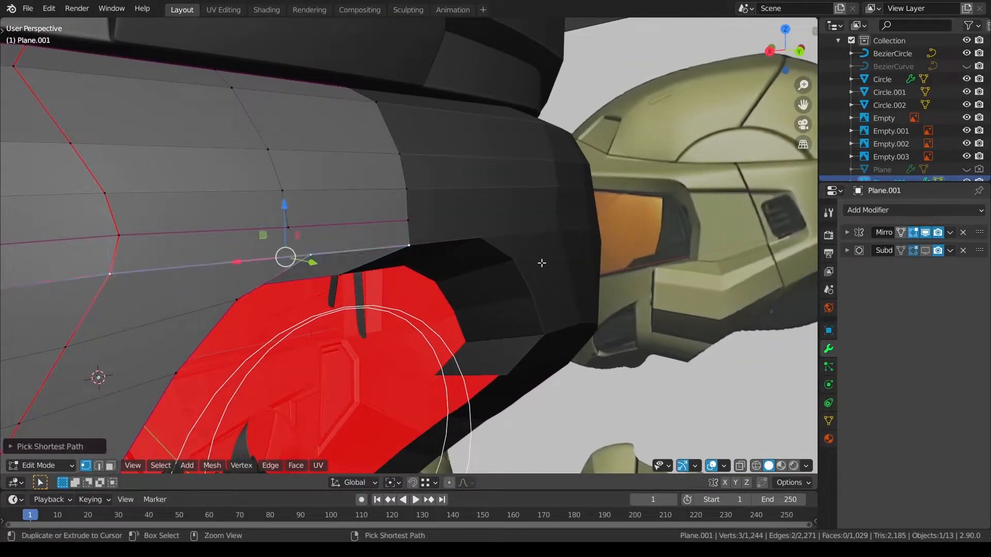
{"action": "key", "text": "q"}
{"action": "left_click", "coordinate": [610, 334]}
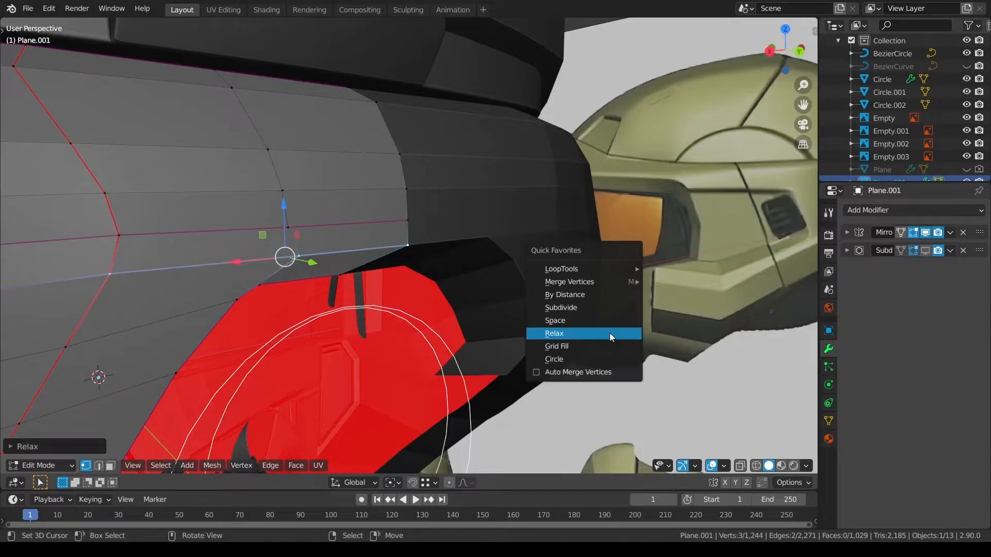
{"action": "left_click", "coordinate": [609, 333]}
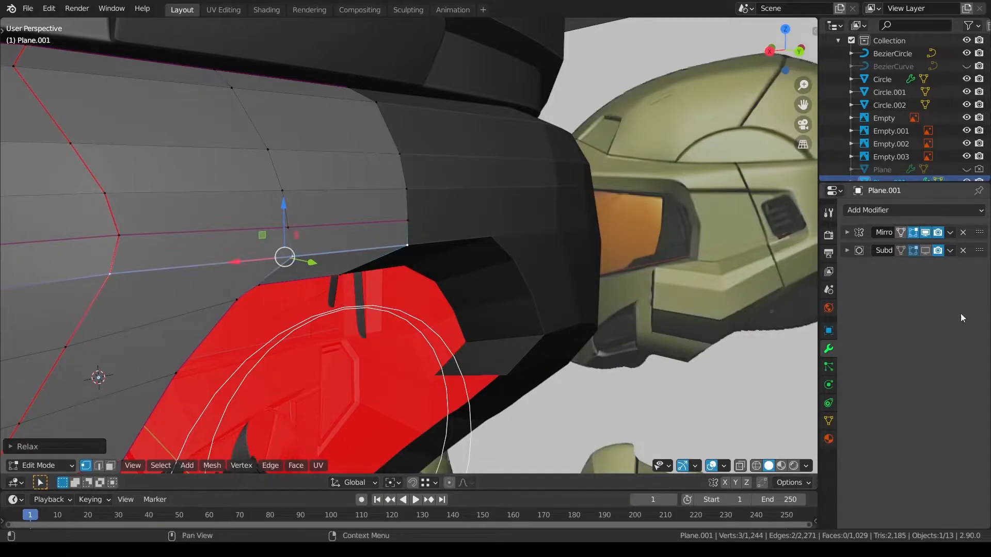
Relax the vertex path along the upper creased row at the helmet's back and clear the selection
{"action": "left_click", "coordinate": [119, 235]}
{"action": "left_click", "coordinate": [408, 221], "text": "ctrl"}
{"action": "key", "text": "q"}
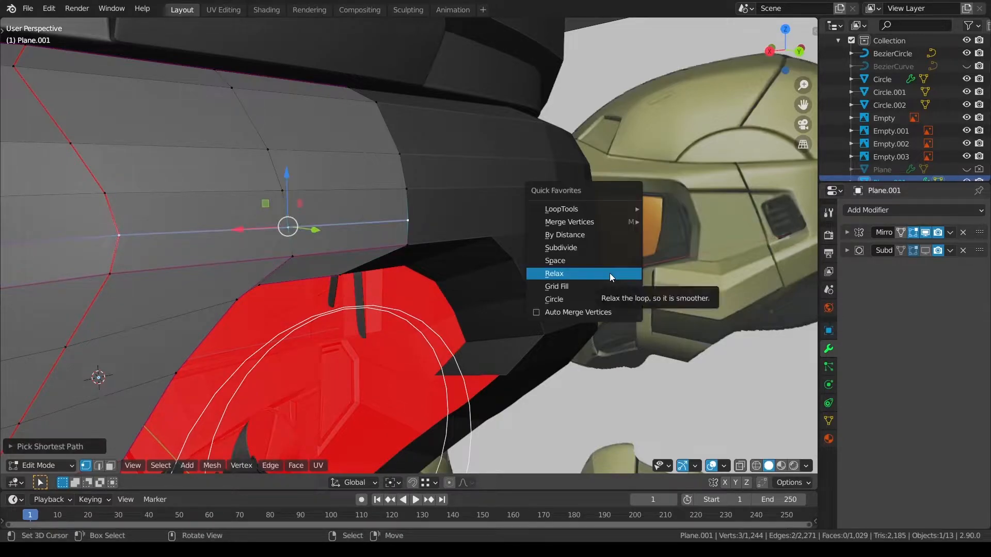
{"action": "left_click", "coordinate": [609, 273]}
{"action": "key", "text": "alt+a"}
Relax the vertex paths of the two rows directly above the creased rows at the helmet's back
{"action": "key", "text": "KP_3"}
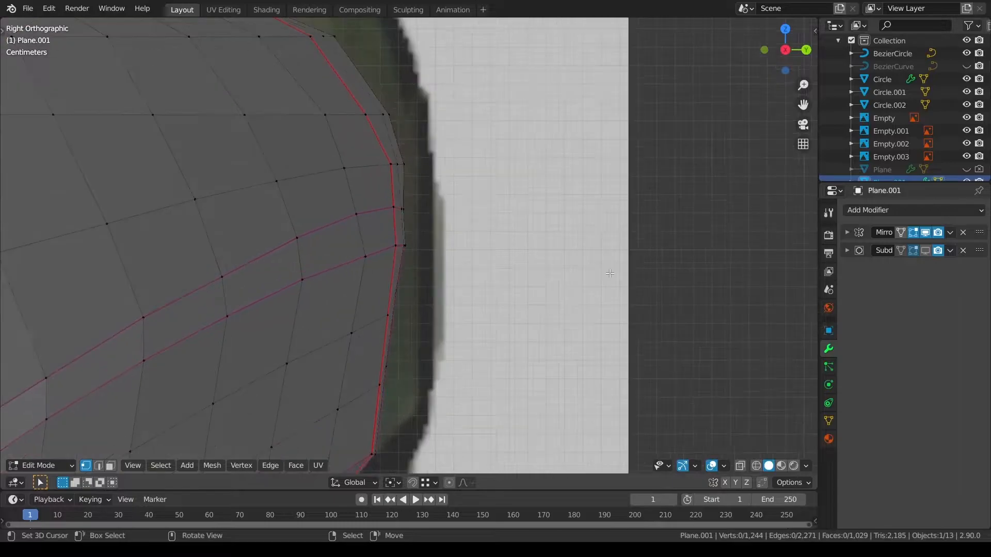
{"action": "middle_click_drag", "start_coordinate": [434, 218], "coordinate": [307, 218]}
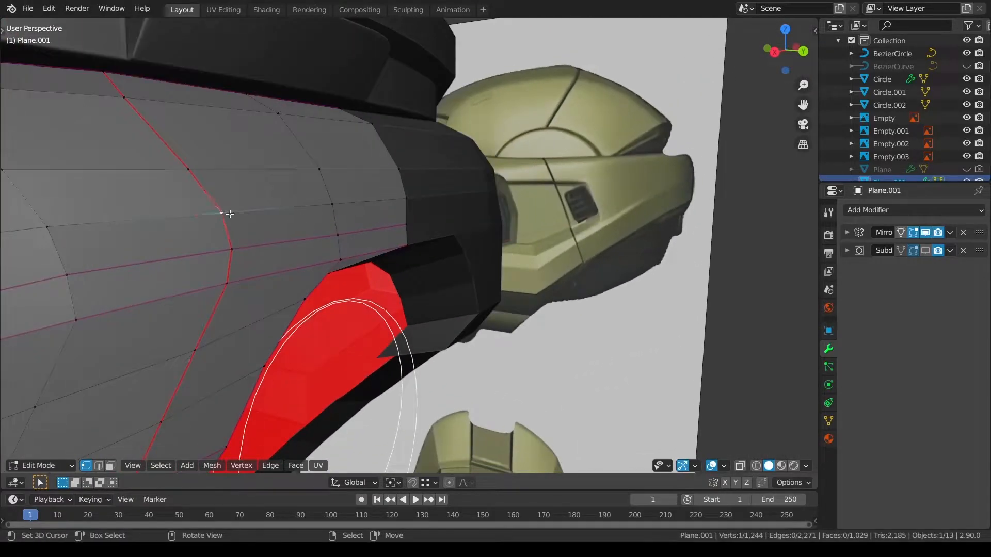
{"action": "left_click", "coordinate": [408, 200], "text": "ctrl"}
{"action": "key", "text": "q"}
{"action": "left_click", "coordinate": [550, 221]}
{"action": "left_click", "coordinate": [187, 170]}
{"action": "right_click", "coordinate": [396, 172], "text": "ctrl"}
{"action": "key", "text": "q"}
{"action": "left_click", "coordinate": [396, 173]}
Relax the vertex paths of the remaining two rows near the rear band's upper edge
{"action": "middle_click_drag", "start_coordinate": [329, 194], "coordinate": [327, 215]}
{"action": "right_click", "coordinate": [110, 176]}
{"action": "right_click", "coordinate": [370, 120], "text": "ctrl"}
{"action": "key", "text": "q"}
{"action": "left_click", "coordinate": [583, 168]}
{"action": "right_click", "coordinate": [93, 127]}
{"action": "right_click", "coordinate": [351, 113], "text": "ctrl"}
{"action": "key", "text": "q"}
{"action": "left_click", "coordinate": [490, 133]}
Examine the relaxed rear band from behind and in side view, comparing its curve with the reference outline
{"action": "middle_click_drag", "start_coordinate": [490, 133], "coordinate": [361, 206]}
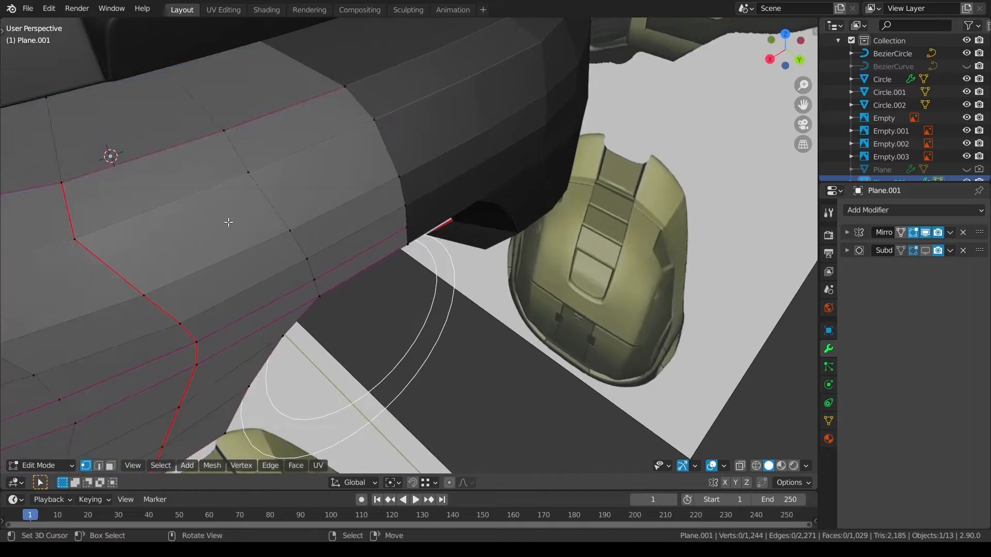
{"action": "key", "text": "Tab"}
{"action": "key", "text": "KP_3"}
{"action": "key", "text": "Tab"}
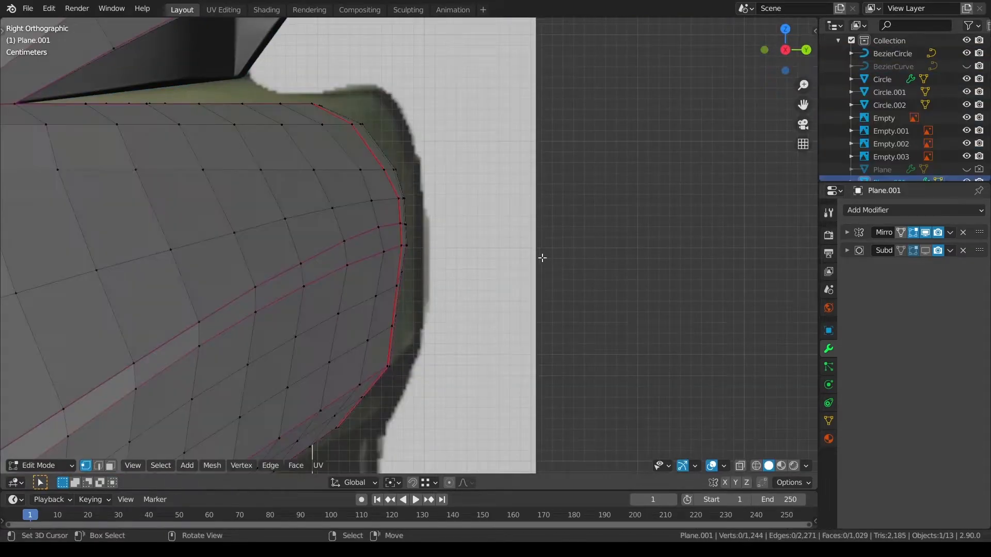
{"action": "middle_click_drag", "start_coordinate": [542, 257], "coordinate": [386, 302]}
{"action": "key", "text": "Tab"}
{"action": "key", "text": "KP_3"}
{"action": "key", "text": "KP_1"}
{"action": "key", "text": "alt+a"}
{"action": "key", "text": "KP_3"}
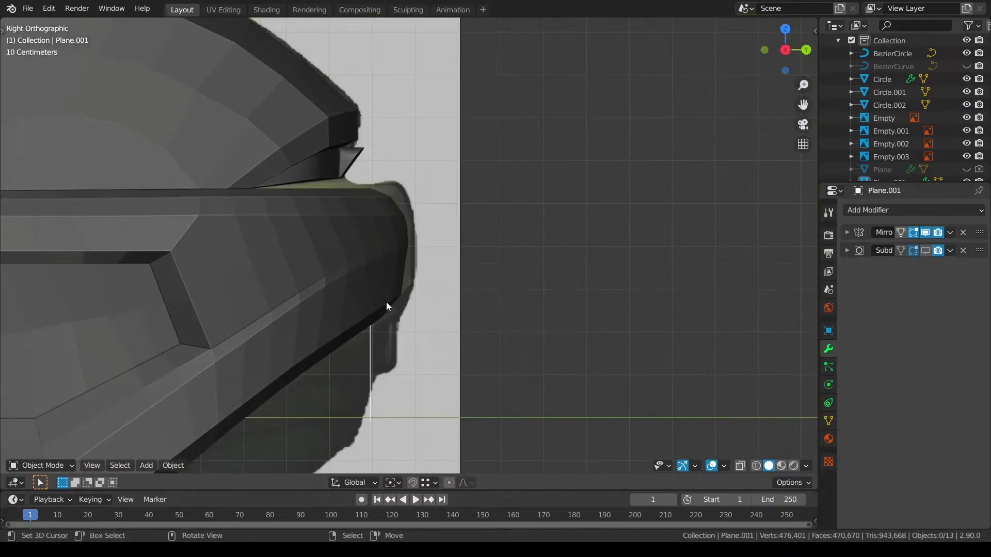
Select the larger circle copy at the helmet's back and open it in Edit Mode, in wireframe back view
{"action": "key", "text": "ctrl+KP_1"}
{"action": "left_click", "coordinate": [336, 336]}
{"action": "middle_click_drag", "start_coordinate": [336, 336], "coordinate": [231, 189]}
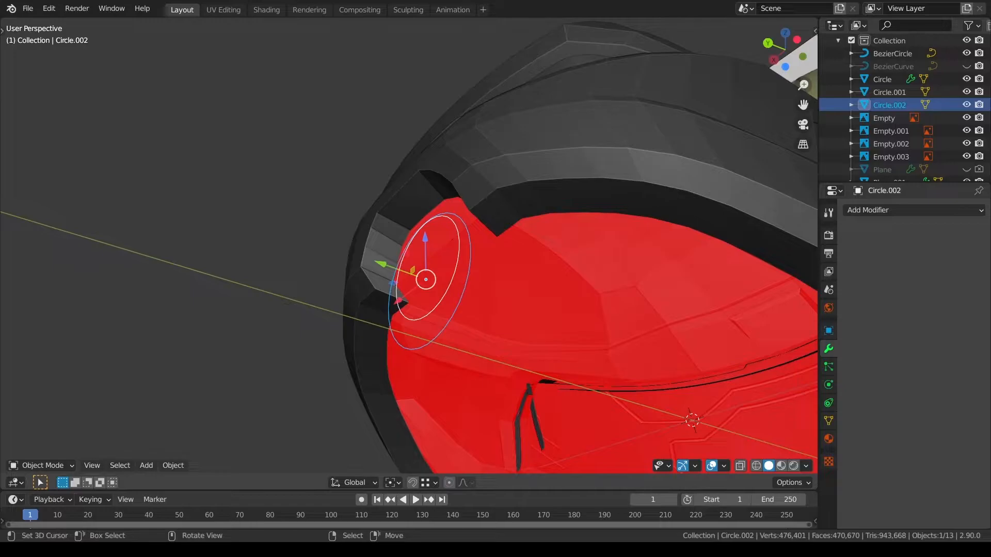
{"action": "key", "text": "KP_Decimal"}
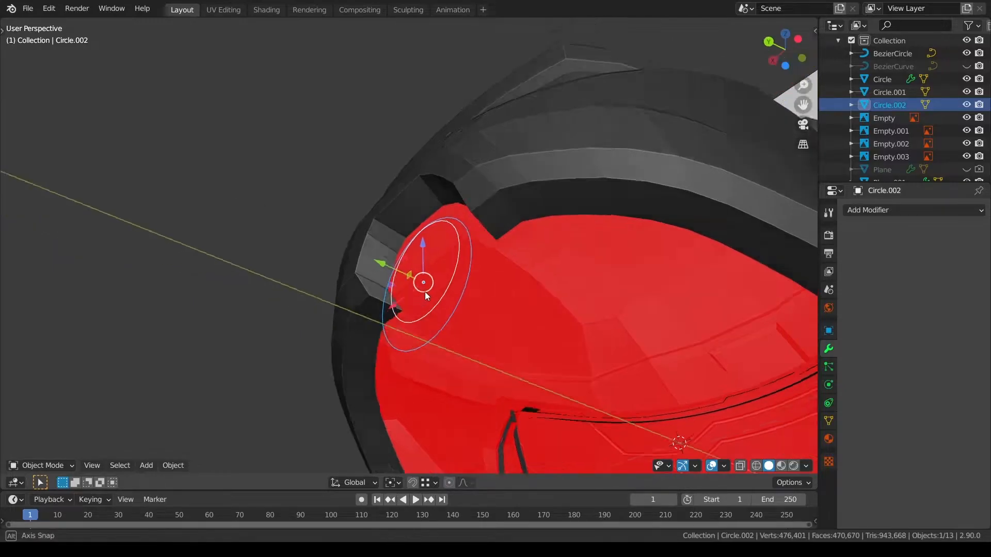
{"action": "key", "text": "KP_3"}
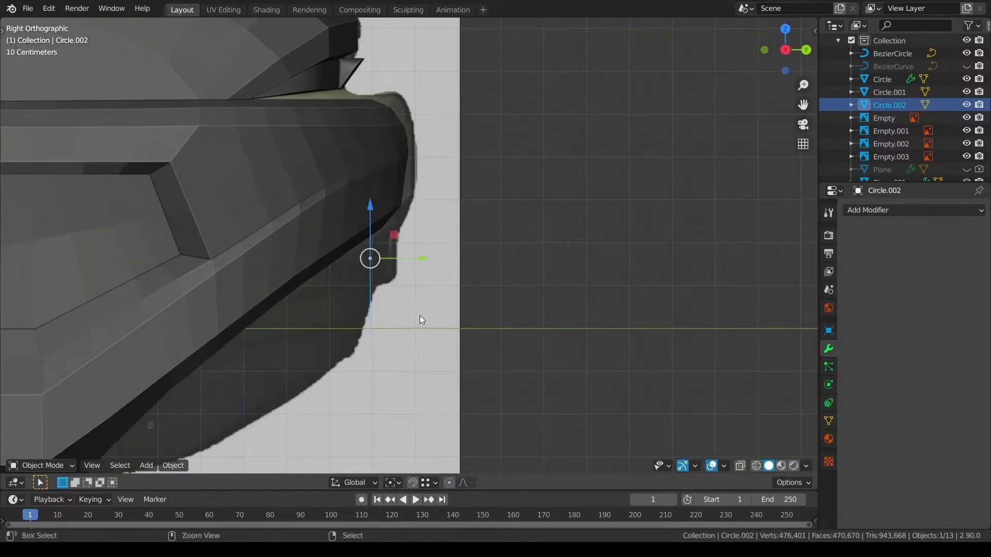
{"action": "key", "text": "ctrl+KP_3"}
{"action": "key", "text": "ctrl+KP_1"}
{"action": "key", "text": "ctrl+Tab"}
{"action": "key", "text": "alt+z"}
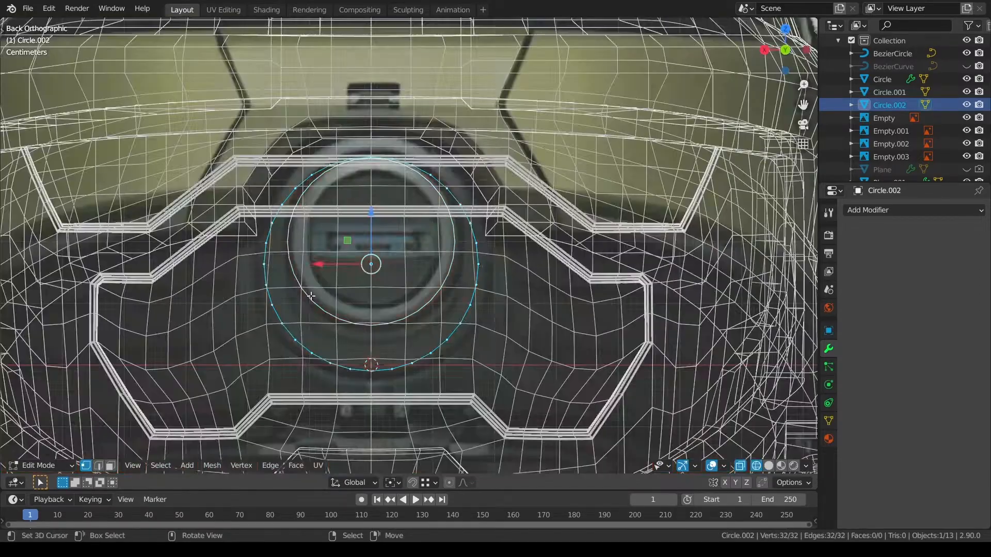
Dissolve the two vertices at the circle's widest points on either side
{"action": "left_click", "coordinate": [265, 264]}
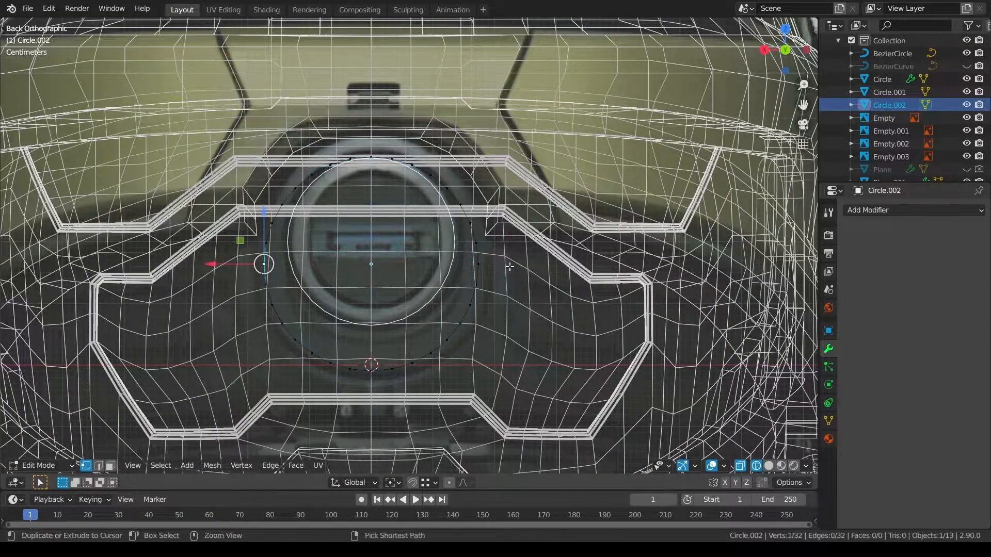
{"action": "left_click", "coordinate": [478, 264], "text": "ctrl"}
{"action": "right_click", "coordinate": [266, 264]}
{"action": "right_click", "coordinate": [476, 265], "text": "shift"}
{"action": "key", "text": "ctrl+x"}
Select the whole circle and scale it by about 1.06
{"action": "key", "text": "a"}
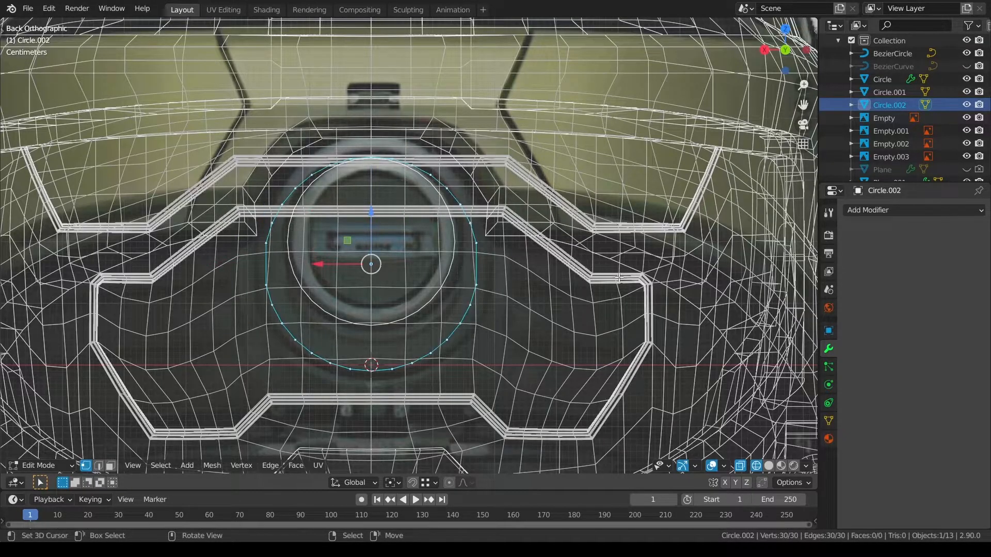
{"action": "key", "text": "s"}
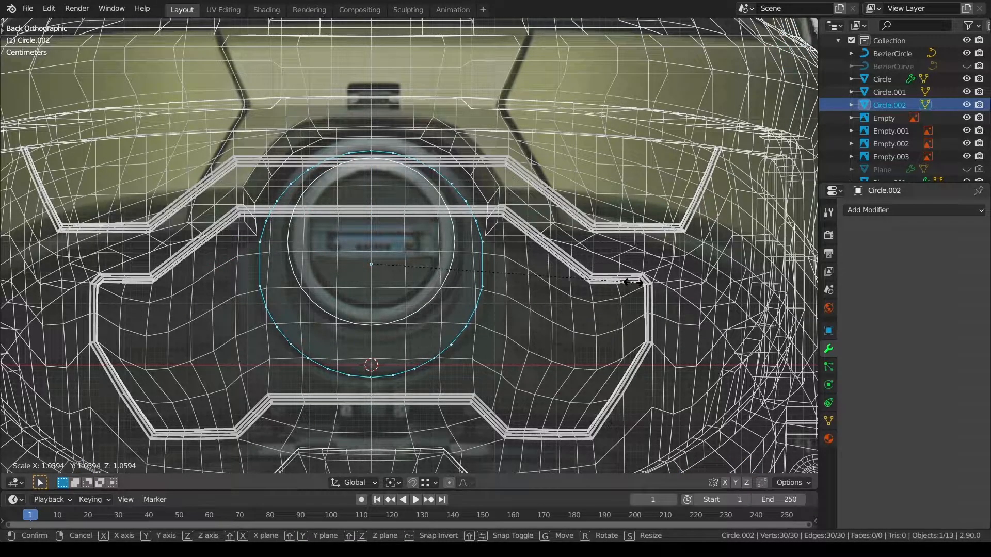
{"action": "left_click", "coordinate": [633, 283]}
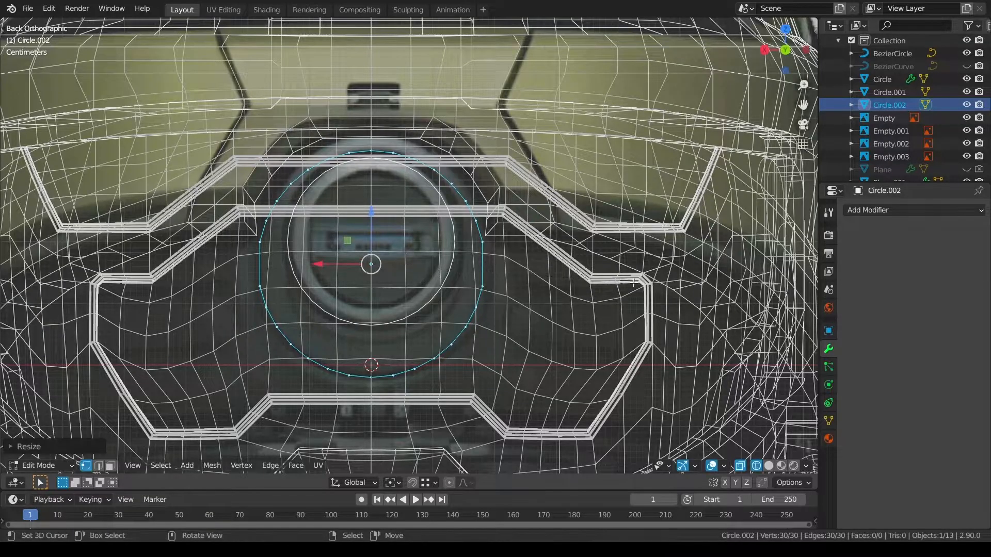
Select only the vertices of the circle's upper half in wireframe view
{"action": "key", "text": "alt+a"}
{"action": "key", "text": "b"}
{"action": "left_click_drag", "start_coordinate": [220, 162], "coordinate": [573, 277]}
{"action": "key", "text": "shift+z"}
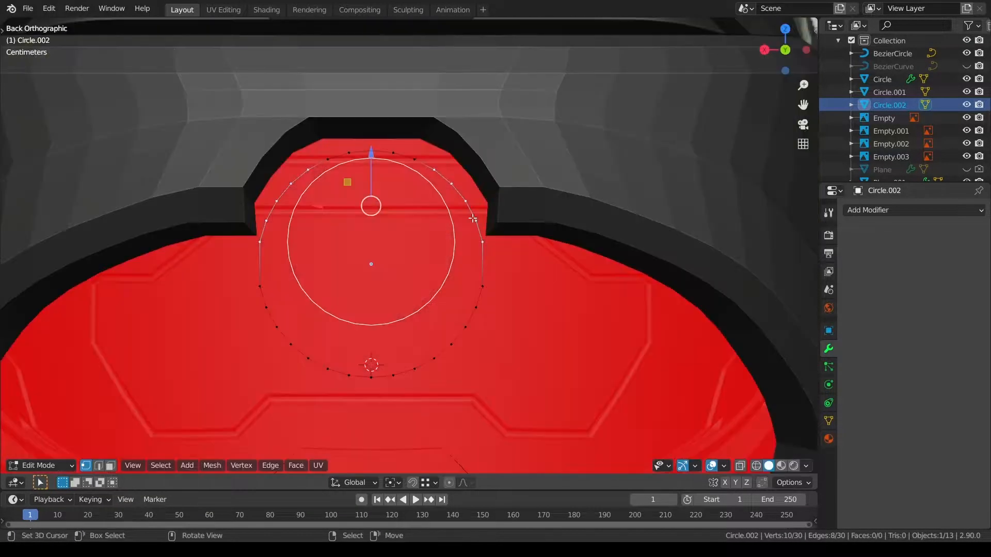
{"action": "key", "text": "shift+z"}
{"action": "left_click_drag", "start_coordinate": [172, 124], "coordinate": [575, 279]}
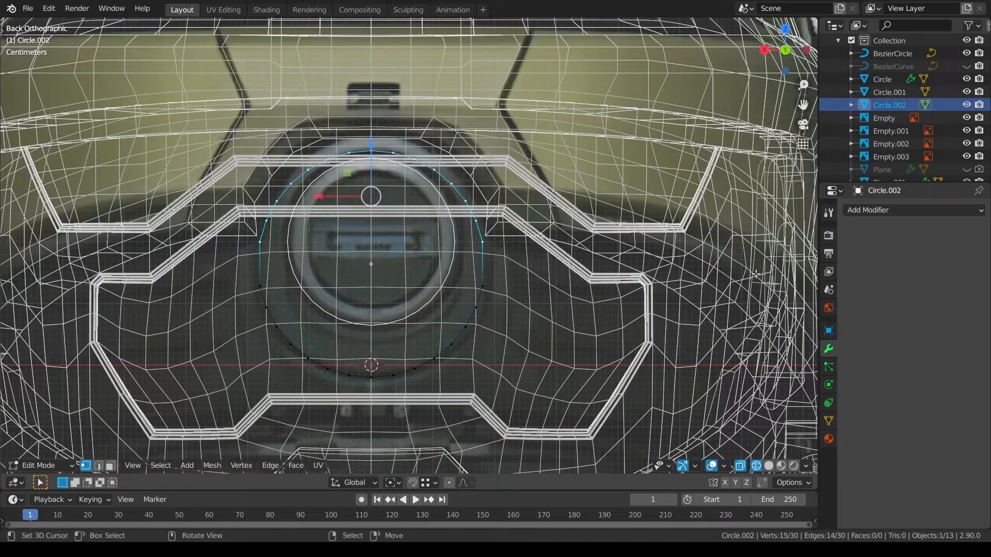
Move the circle's selected upper half straight up to stretch it into a capsule outline, and return to Object Mode
{"action": "key", "text": "shift+z"}
{"action": "left_click_drag", "start_coordinate": [371, 148], "coordinate": [369, 112]}
{"action": "left_click", "coordinate": [525, 226]}
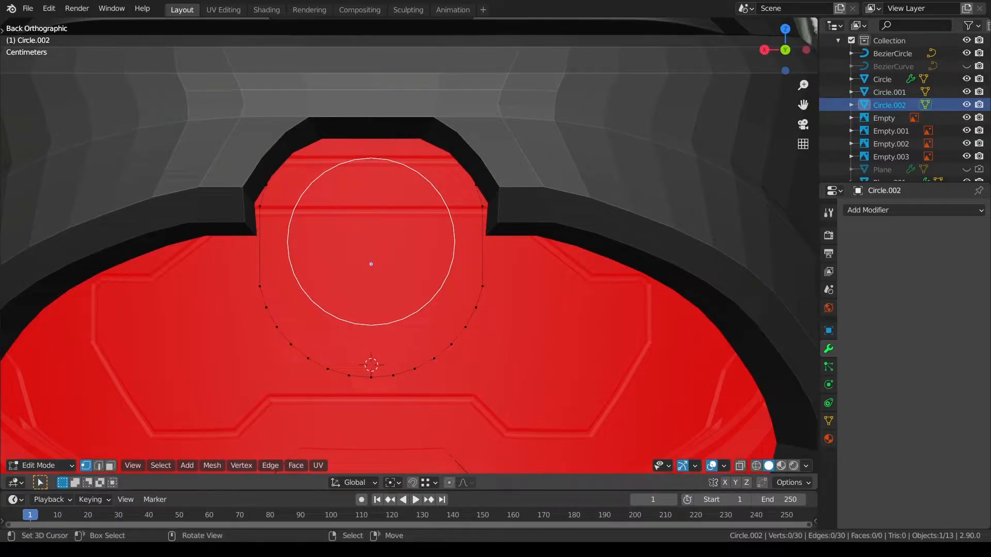
{"action": "key", "text": "Tab"}
{"action": "key", "text": "z"}
{"action": "left_click", "coordinate": [550, 233]}
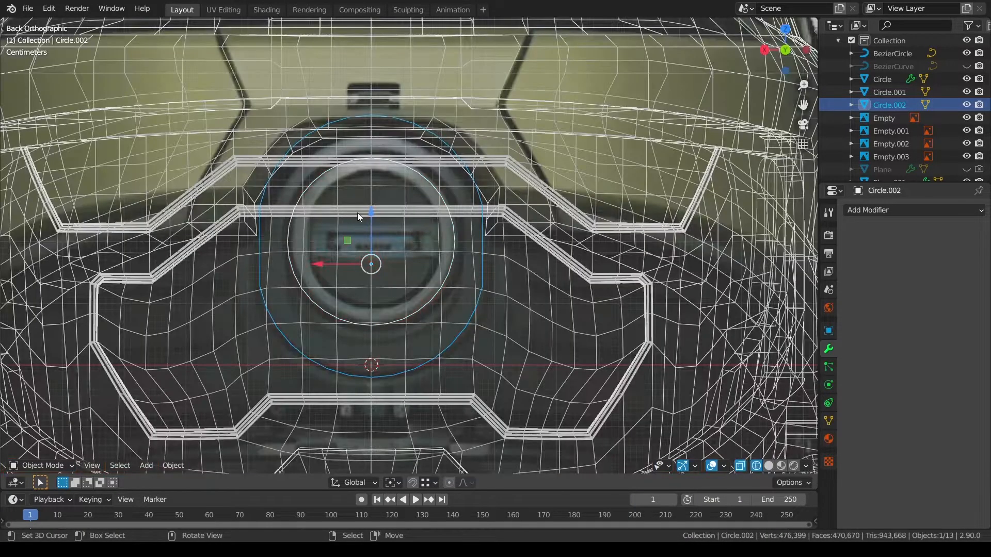
Select the helmet mesh around the rear notch and open it in Edit Mode in solid shading
{"action": "left_click", "coordinate": [683, 234]}
{"action": "left_click", "coordinate": [510, 219]}
{"action": "key", "text": "Tab"}
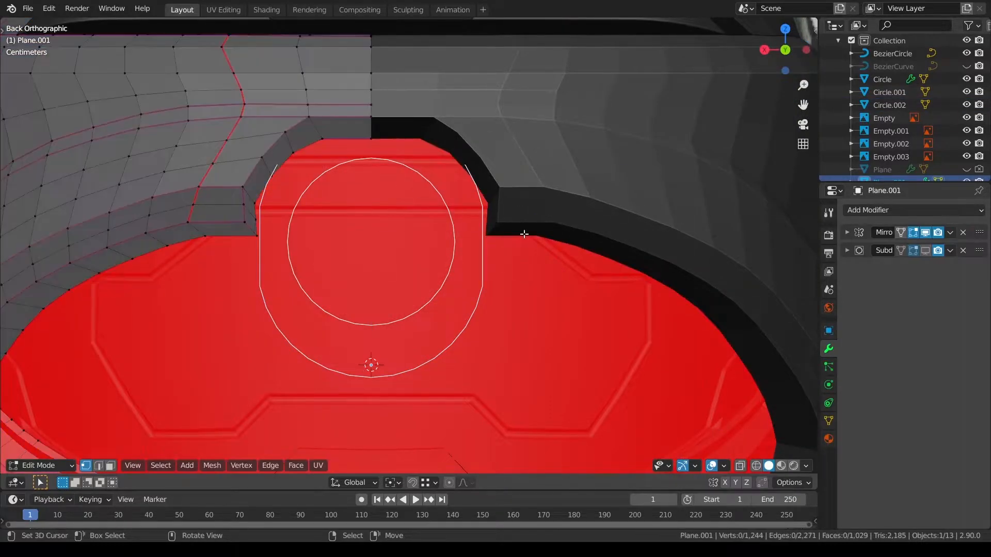
Try to fit the notch's inner rim to the capsule outline by moving its side vertices along X and with Shrink/Fatten
{"action": "left_click", "coordinate": [267, 216], "text": "ctrl"}
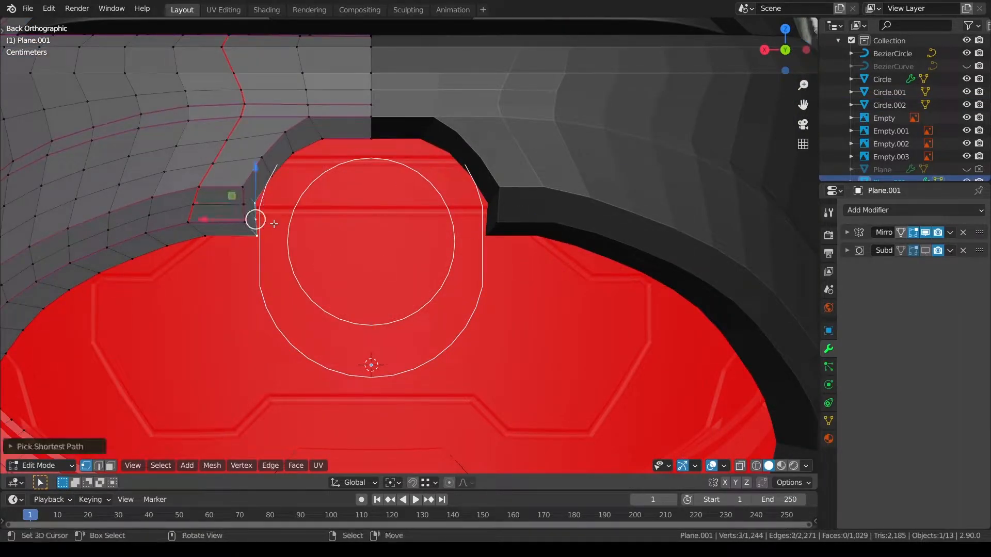
{"action": "key", "text": "g"}
{"action": "key", "text": "x"}
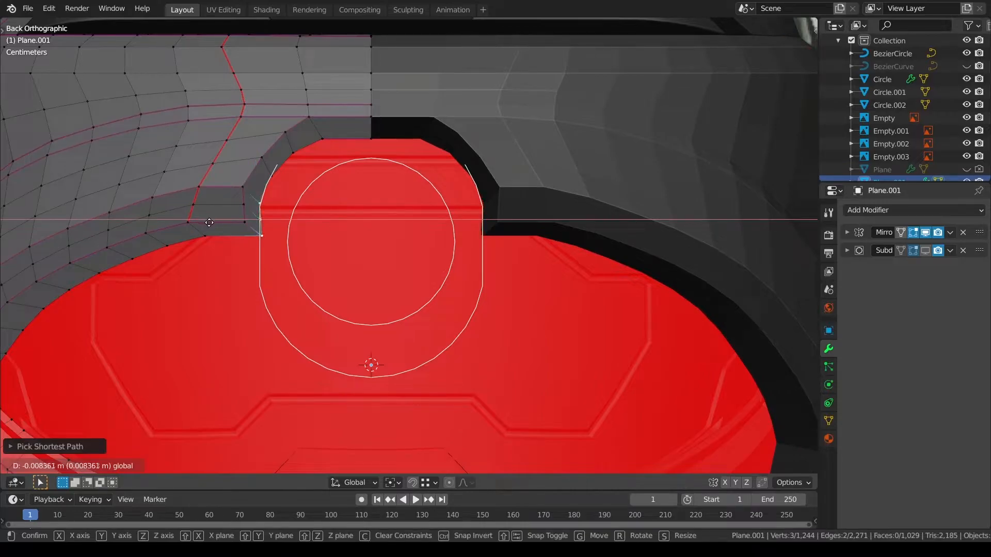
{"action": "left_click", "coordinate": [206, 223]}
{"action": "left_click", "coordinate": [366, 150], "text": "ctrl"}
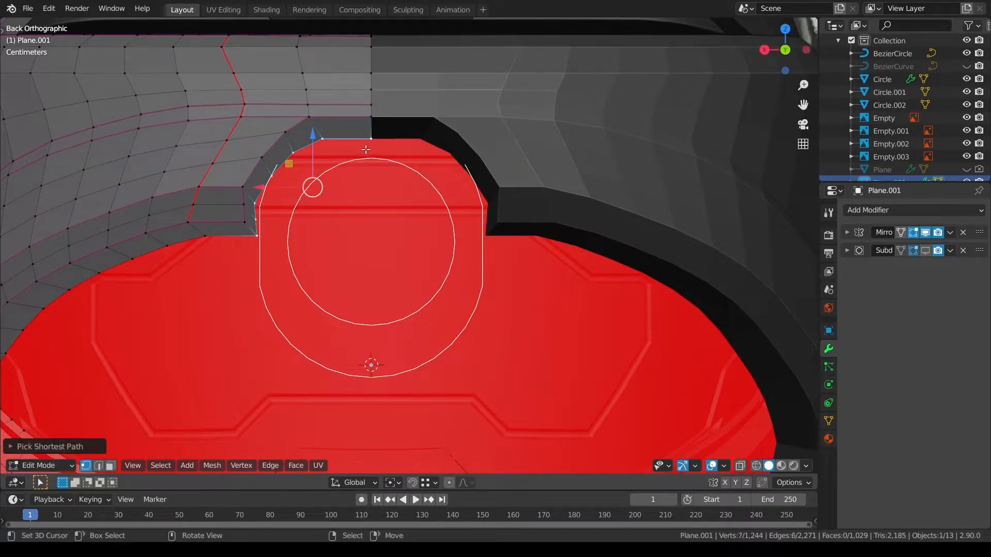
{"action": "key", "text": "alt+s"}
{"action": "right_click", "coordinate": [593, 208]}
Snap the 3D cursor to the notch's top centre vertex and lower the cursor's Z location to 0.2469 m
{"action": "left_click", "coordinate": [371, 139]}
{"action": "key", "text": "s"}
{"action": "right_click", "coordinate": [527, 244]}
{"action": "key", "text": "shift+s"}
{"action": "left_click", "coordinate": [533, 307]}
{"action": "key", "text": "n"}
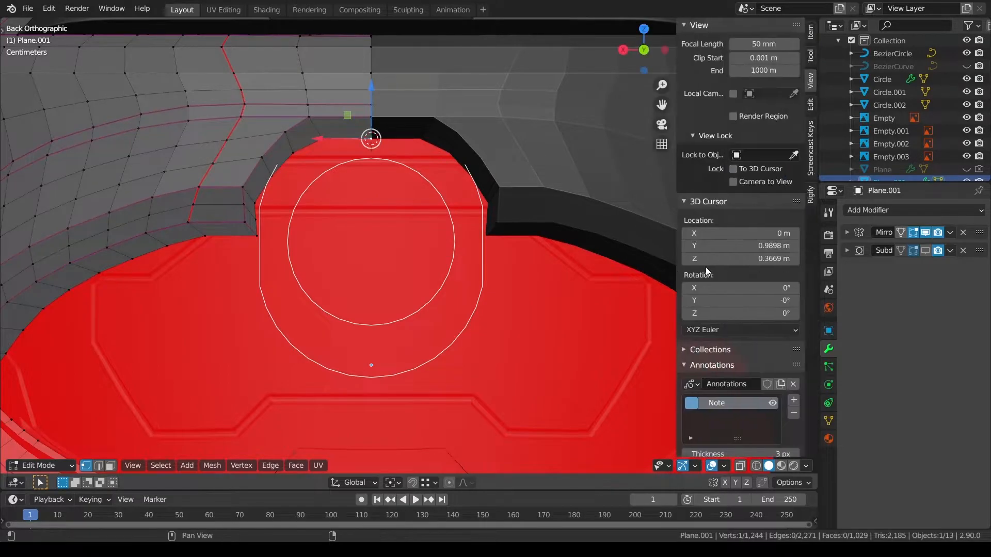
{"action": "left_click_drag", "start_coordinate": [734, 258], "coordinate": [707, 258]}
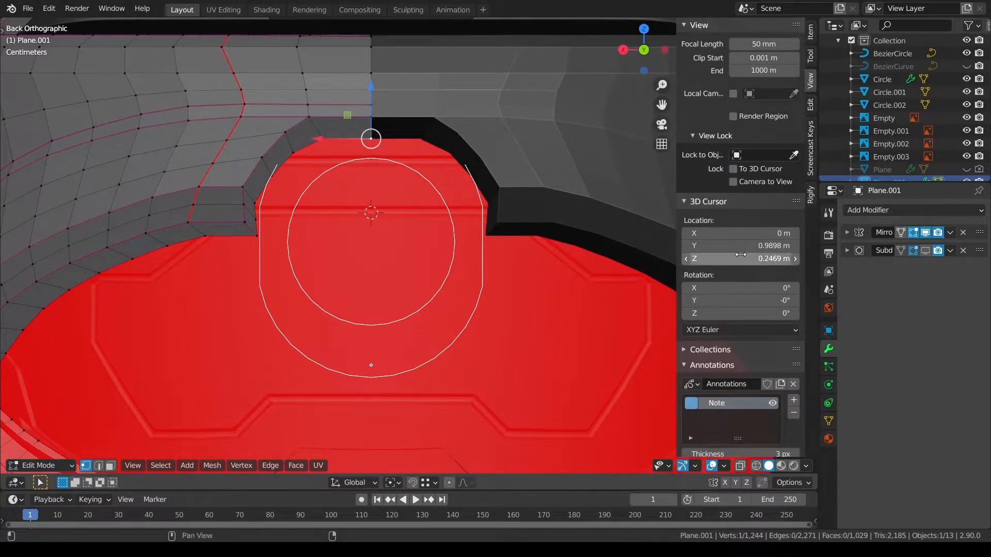
Select the notch's inner rim vertices from the lower side corner to the top centre
{"action": "left_click", "coordinate": [370, 139], "text": "ctrl"}
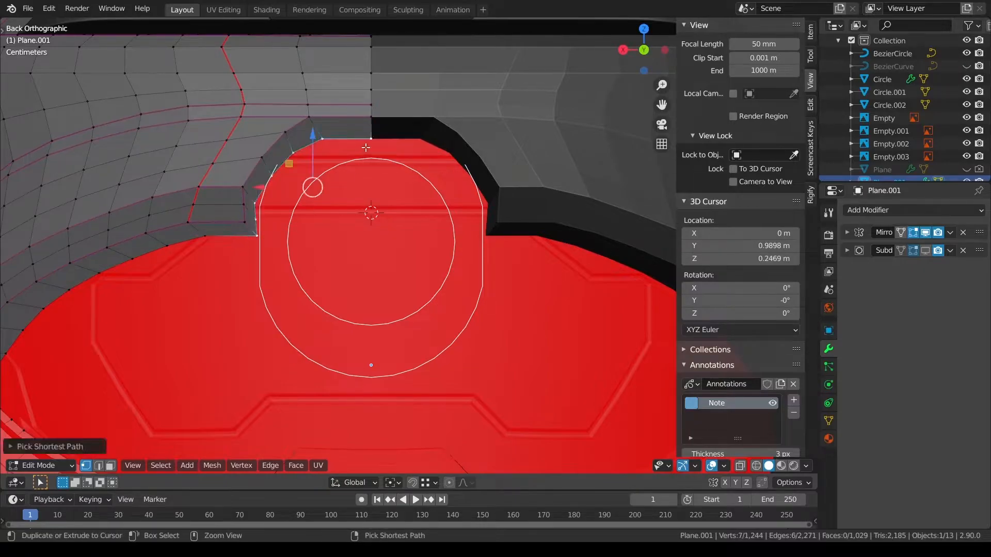
Scale the selected inner edge of the arched notch to about 0.94 around the 3D cursor
{"action": "left_click", "coordinate": [393, 483]}
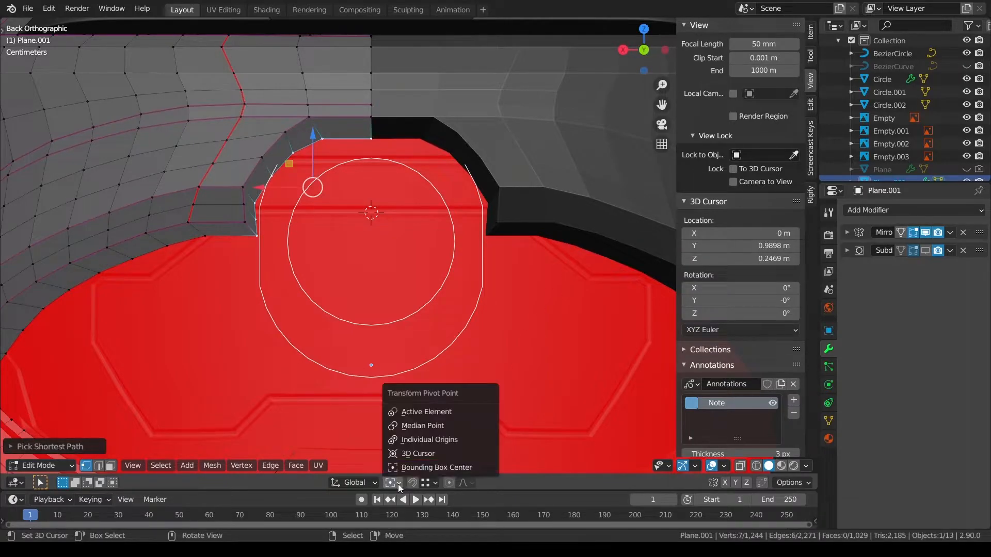
{"action": "left_click", "coordinate": [411, 456]}
{"action": "key", "text": "s"}
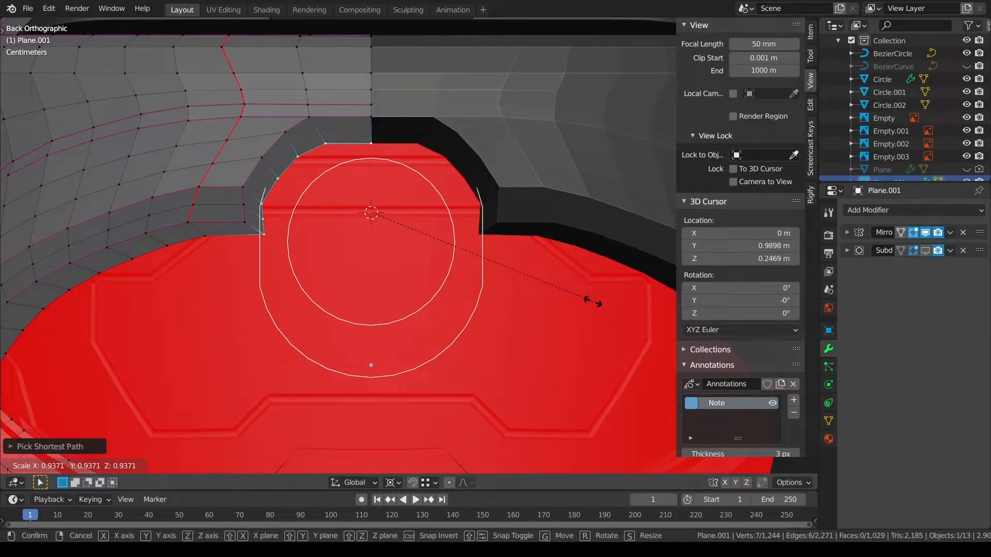
{"action": "left_click", "coordinate": [592, 303]}
Align the notch's lower side vertices vertically by scaling them to 0 along X around the bounding box center
{"action": "left_click", "coordinate": [288, 207], "text": "ctrl"}
{"action": "left_click", "coordinate": [399, 488]}
{"action": "left_click", "coordinate": [393, 468]}
{"action": "key", "text": "s"}
{"action": "key", "text": "x"}
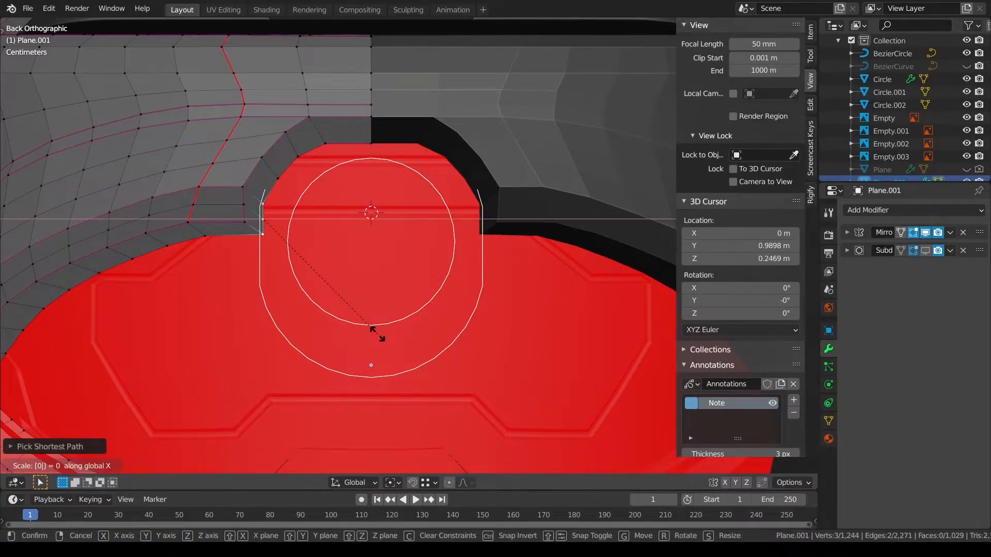
{"action": "key", "text": "Return"}
Check the notch in Object Mode and nudge the vertex at its lower corner into line in Edit Mode
{"action": "key", "text": "a"}
{"action": "key", "text": "a"}
{"action": "key", "text": "z"}
{"action": "key", "text": "a"}
{"action": "key", "text": "a"}
{"action": "key", "text": "Tab"}
{"action": "middle_click_drag", "start_coordinate": [470, 294], "coordinate": [404, 113]}
{"action": "key", "text": "Tab"}
{"action": "middle_click_drag", "start_coordinate": [406, 336], "coordinate": [288, 265]}
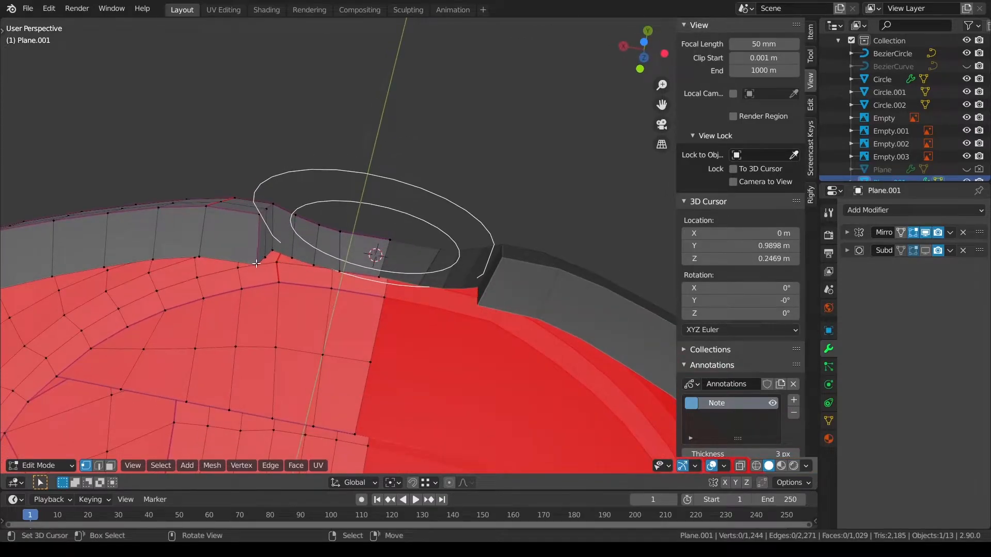
{"action": "middle_click_drag", "start_coordinate": [379, 311], "coordinate": [367, 258]}
{"action": "key", "text": "g"}
{"action": "left_click", "coordinate": [373, 260]}
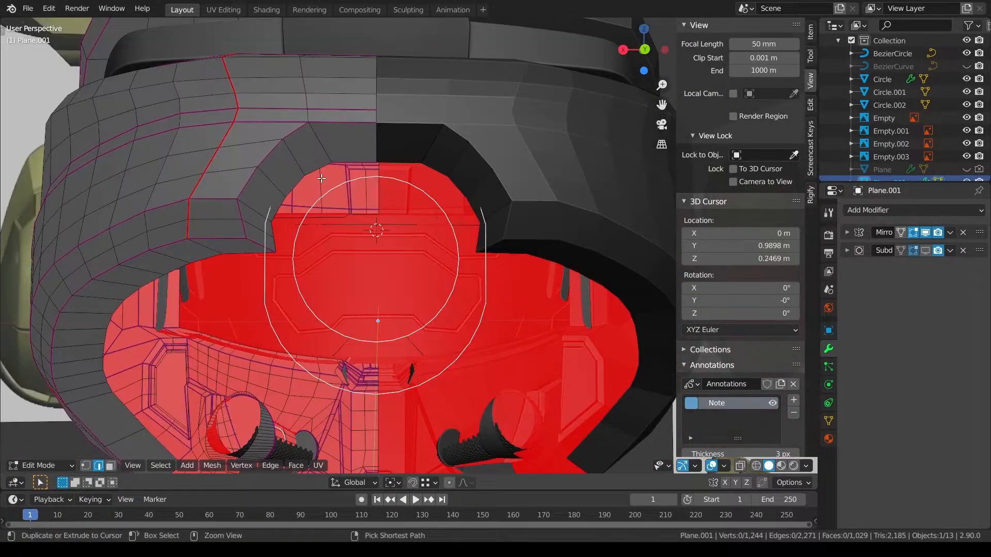
Add a centered loop cut along the inner wall of the rim, running through the notch
{"action": "key", "text": "ctrl+r"}
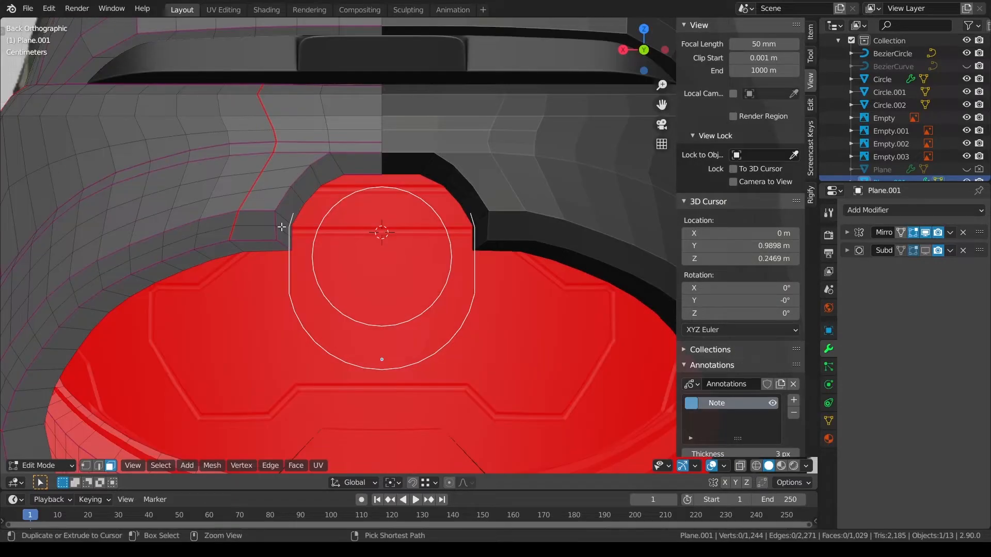
{"action": "key", "text": "ctrl+r"}
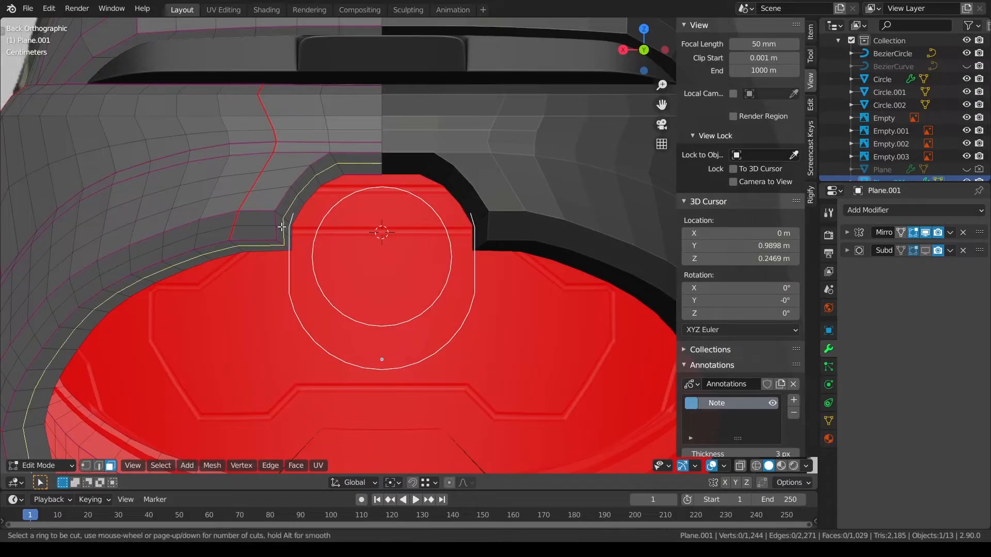
{"action": "left_click", "coordinate": [282, 227]}
{"action": "middle_click_drag", "start_coordinate": [282, 227], "coordinate": [354, 226]}
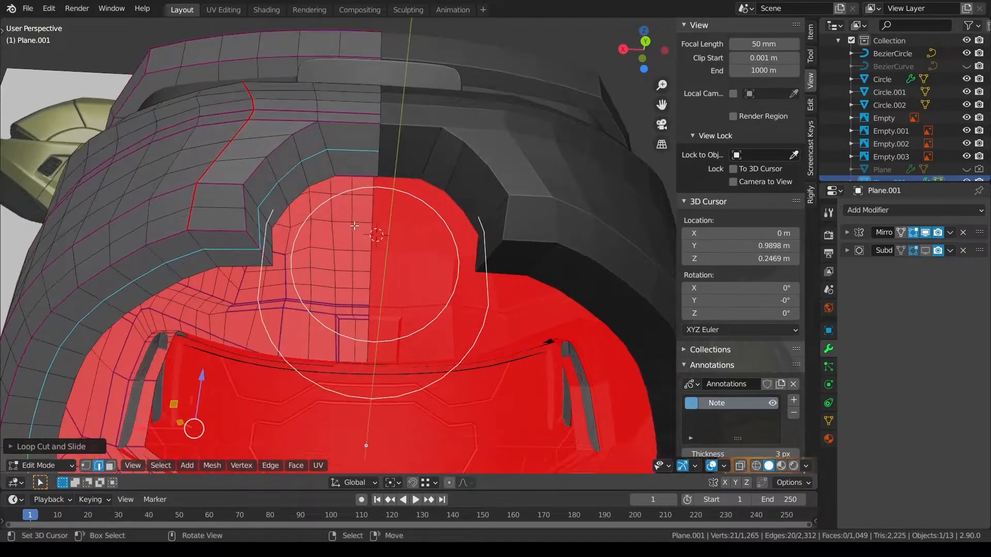
Select the notch portion of the new edge loop and slide it towards the outer edge of the rim
{"action": "left_click", "coordinate": [260, 244]}
{"action": "left_click", "coordinate": [327, 174], "text": "ctrl"}
{"action": "middle_click_drag", "start_coordinate": [327, 175], "coordinate": [471, 189]}
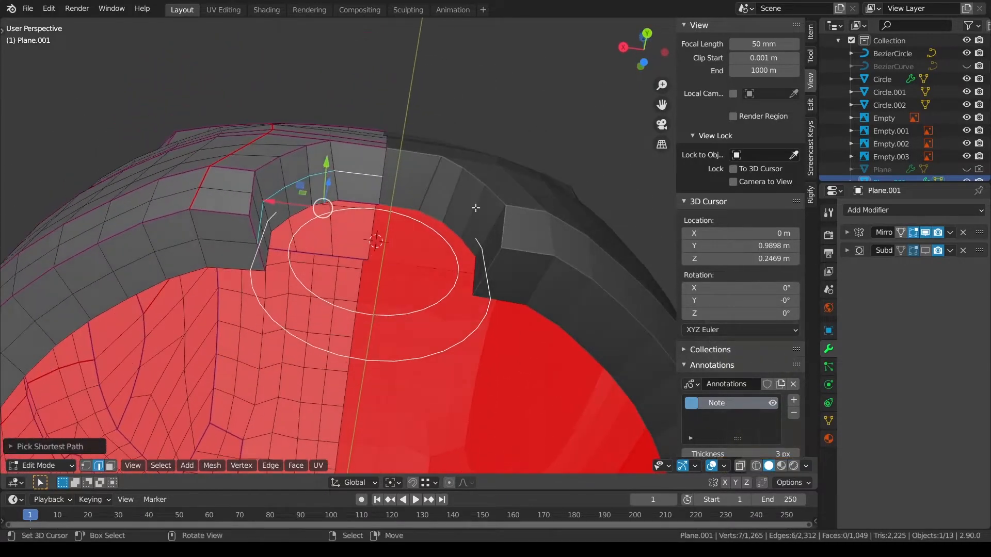
{"action": "key", "text": "g"}
{"action": "key", "text": "g"}
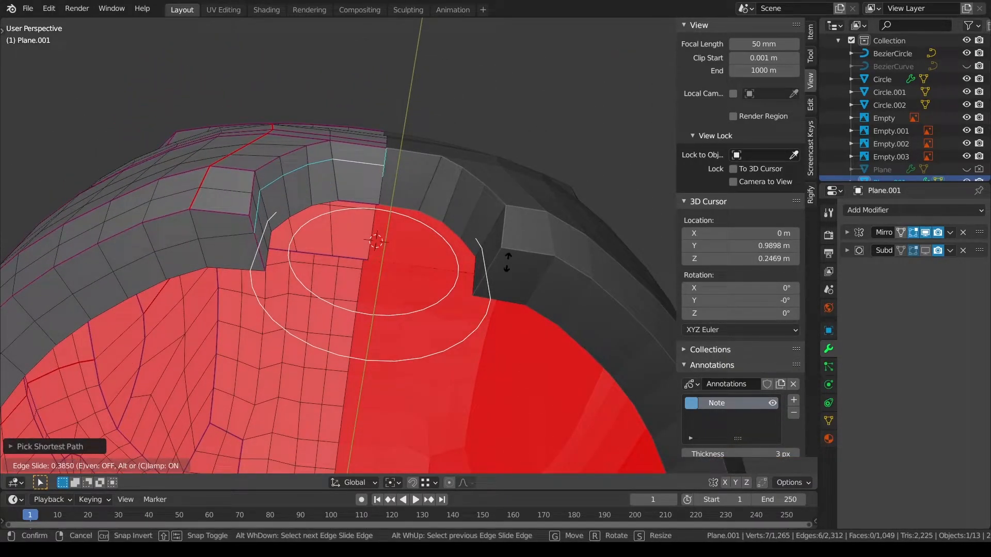
{"action": "left_click", "coordinate": [506, 262]}
Scale the slid notch edges to about 0.90 around the 3D cursor
{"action": "middle_click_drag", "start_coordinate": [506, 262], "coordinate": [347, 467]}
{"action": "left_click", "coordinate": [356, 483]}
{"action": "left_click", "coordinate": [393, 483]}
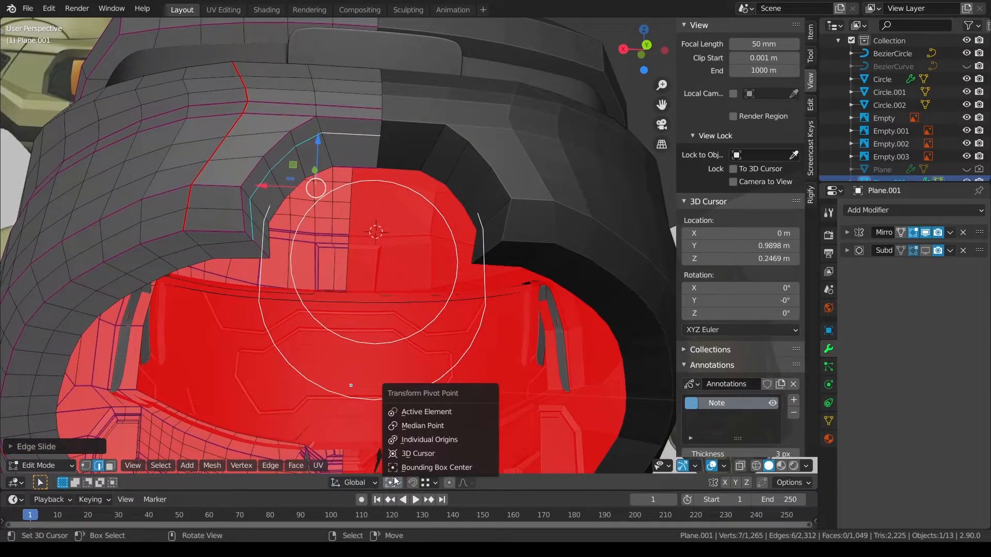
{"action": "left_click", "coordinate": [404, 456]}
{"action": "middle_click_drag", "start_coordinate": [579, 294], "coordinate": [564, 279]}
{"action": "key", "text": "KP_1"}
{"action": "key", "text": "KP_3"}
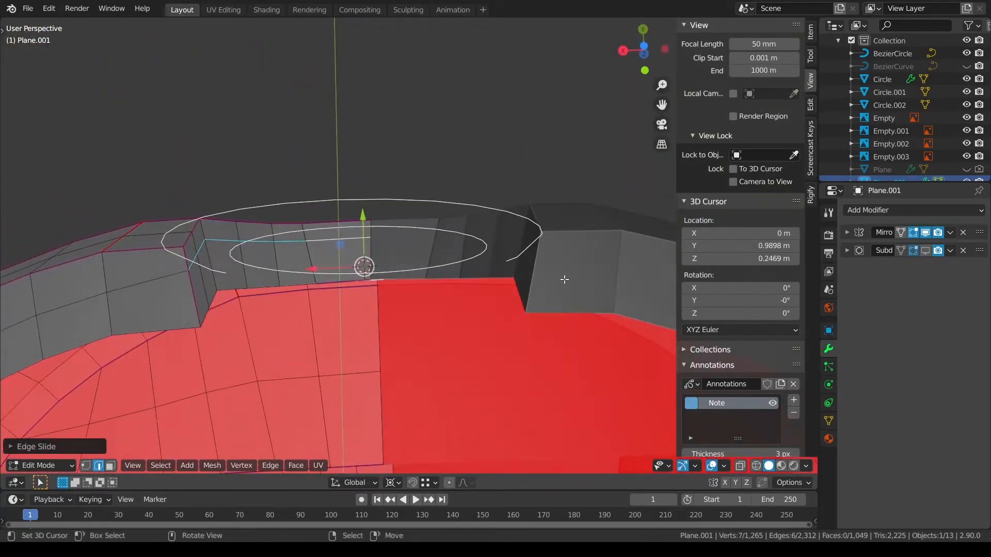
{"action": "key", "text": "s"}
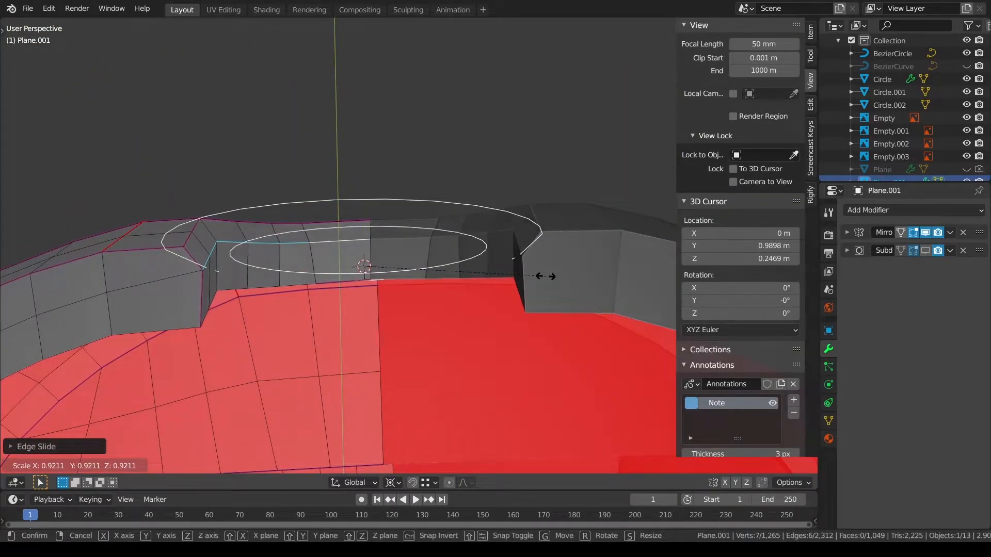
{"action": "left_click", "coordinate": [546, 276]}
{"action": "middle_click_drag", "start_coordinate": [546, 276], "coordinate": [546, 265]}
{"action": "key", "text": "s"}
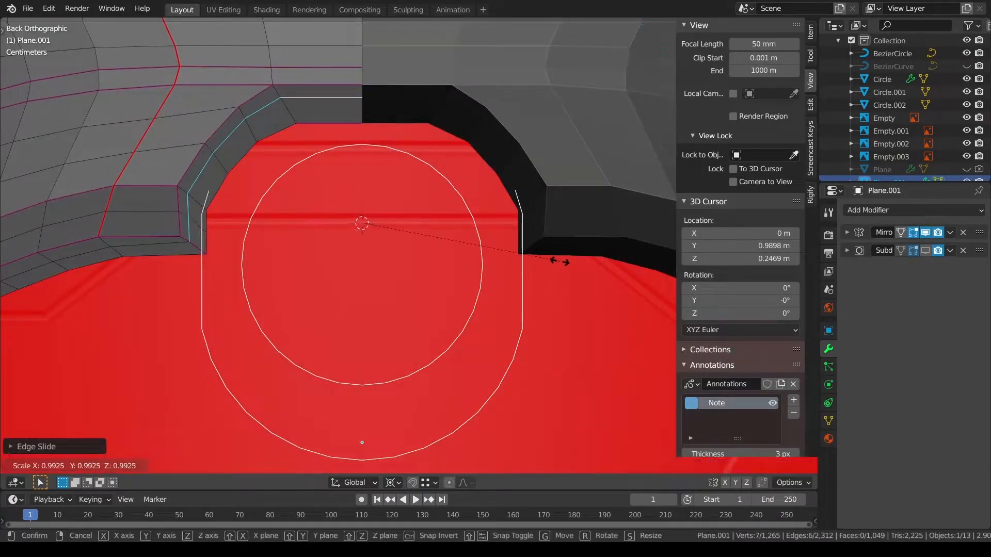
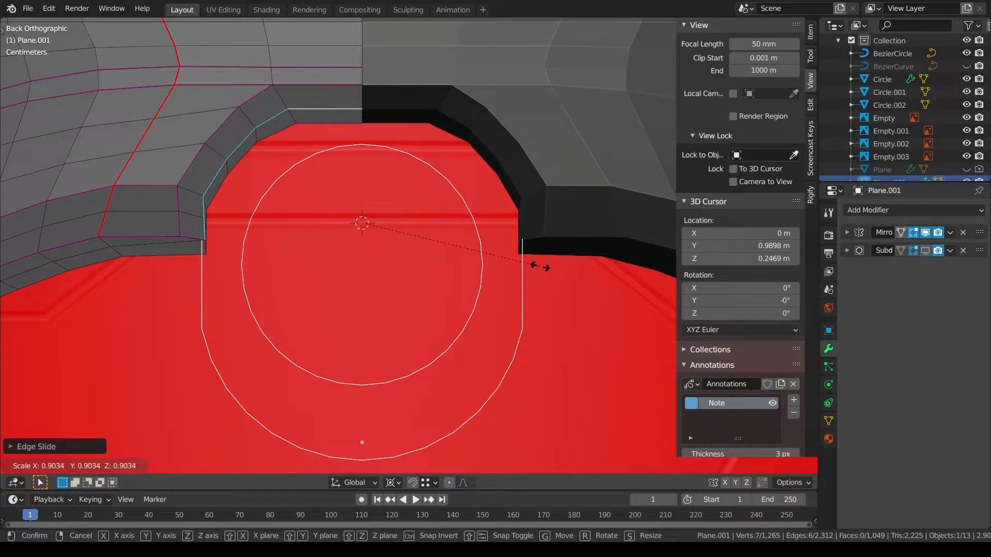
{"action": "left_click", "coordinate": [539, 266]}
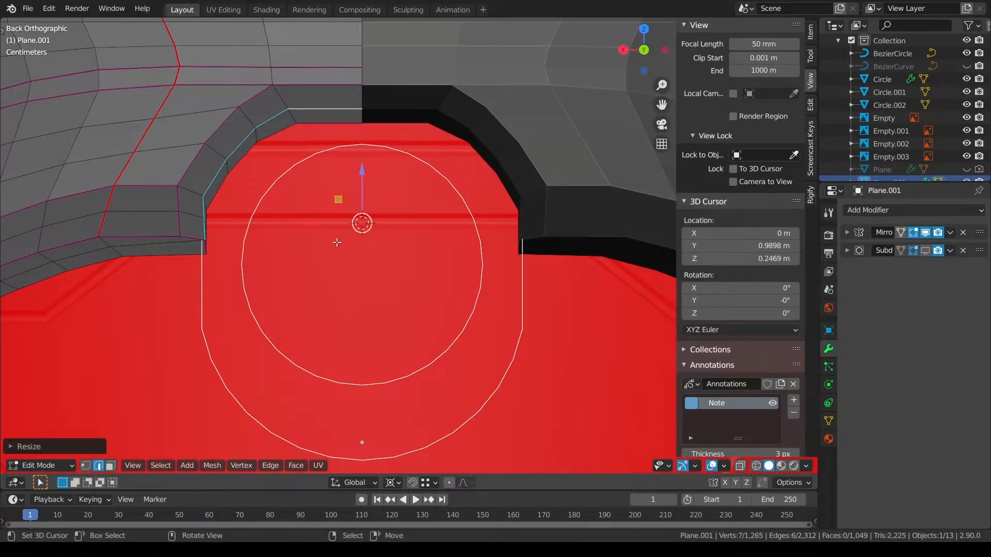
Select the upper arc edges of the notch's middle loop and move them about -0.0048 m along X
{"action": "middle_click_drag", "start_coordinate": [332, 242], "coordinate": [332, 258]}
{"action": "key", "text": "ctrl+KP_1"}
{"action": "right_click", "coordinate": [214, 183]}
{"action": "right_click", "coordinate": [323, 110], "text": "ctrl"}
{"action": "left_click_drag", "start_coordinate": [361, 175], "coordinate": [338, 218]}
{"action": "key", "text": "g"}
{"action": "key", "text": "x"}
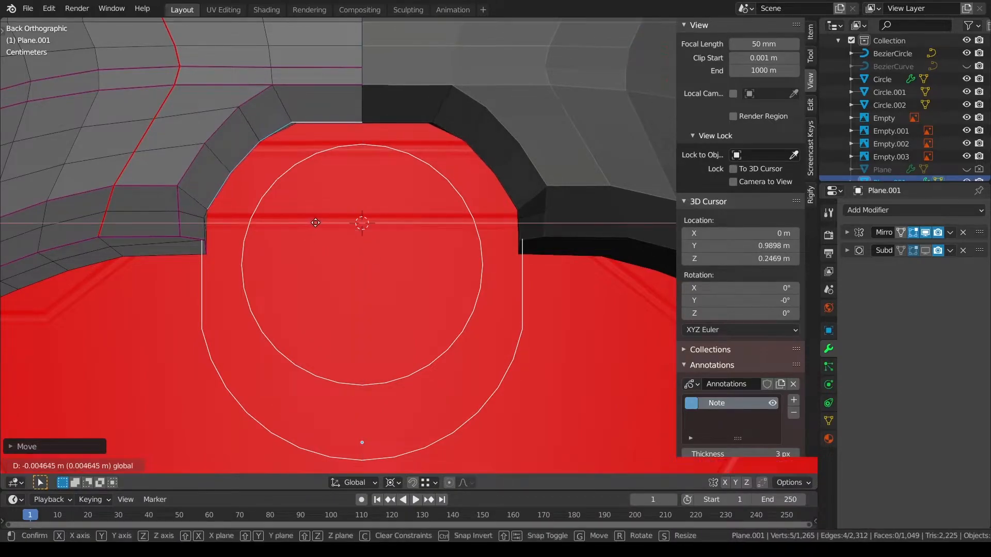
{"action": "left_click", "coordinate": [321, 223]}
{"action": "middle_click_drag", "start_coordinate": [320, 222], "coordinate": [370, 233]}
{"action": "key", "text": "g"}
{"action": "key", "text": "x"}
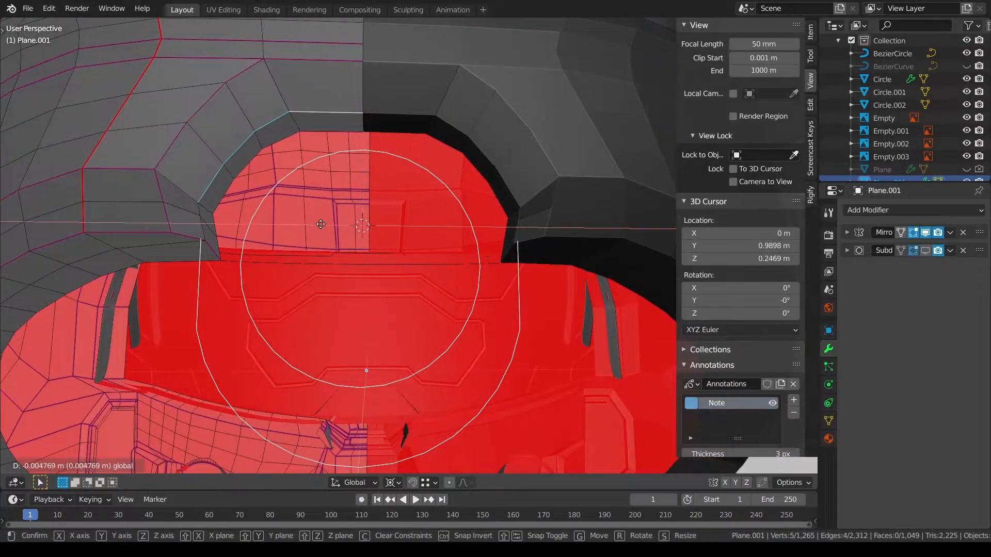
{"action": "left_click", "coordinate": [320, 224]}
Examine the notch's reshaped wall in Object Mode
{"action": "middle_click_drag", "start_coordinate": [330, 217], "coordinate": [305, 170]}
{"action": "key", "text": "ctrl+Tab"}
{"action": "left_click", "coordinate": [311, 268]}
{"action": "key", "text": "a"}
{"action": "key", "text": "a"}
{"action": "left_click", "coordinate": [209, 190]}
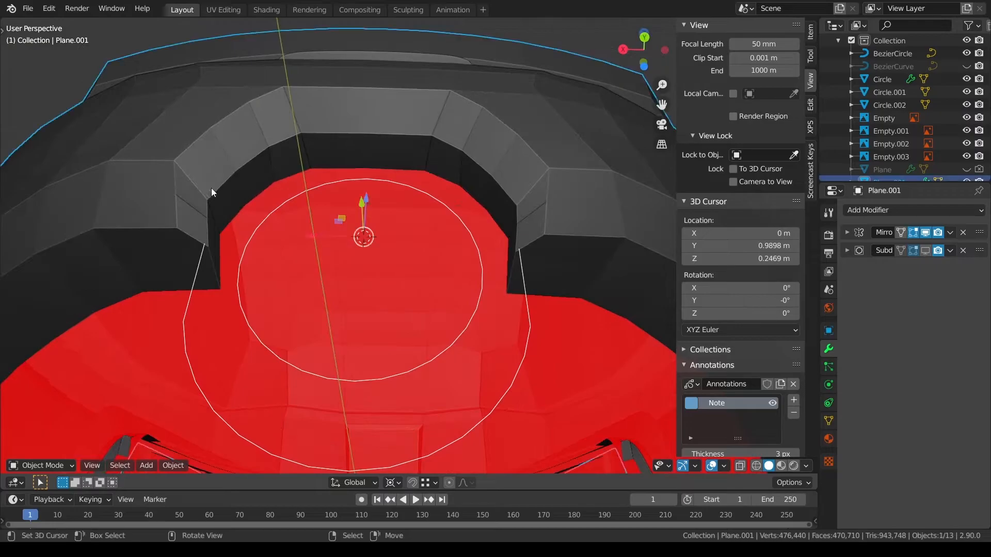
{"action": "middle_click_drag", "start_coordinate": [209, 190], "coordinate": [238, 170]}
{"action": "key", "text": "Tab"}
Relax the four-vertex path on the middle loop around the notch's lower corner
{"action": "middle_click_drag", "start_coordinate": [206, 246], "coordinate": [384, 331]}
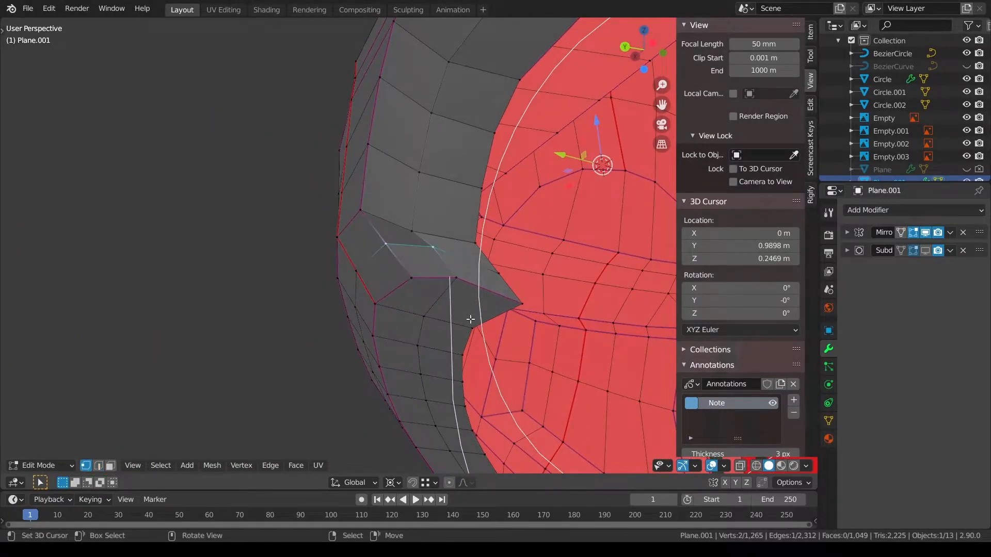
{"action": "left_click", "coordinate": [419, 172], "text": "ctrl"}
{"action": "key", "text": "q"}
{"action": "left_click", "coordinate": [601, 255]}
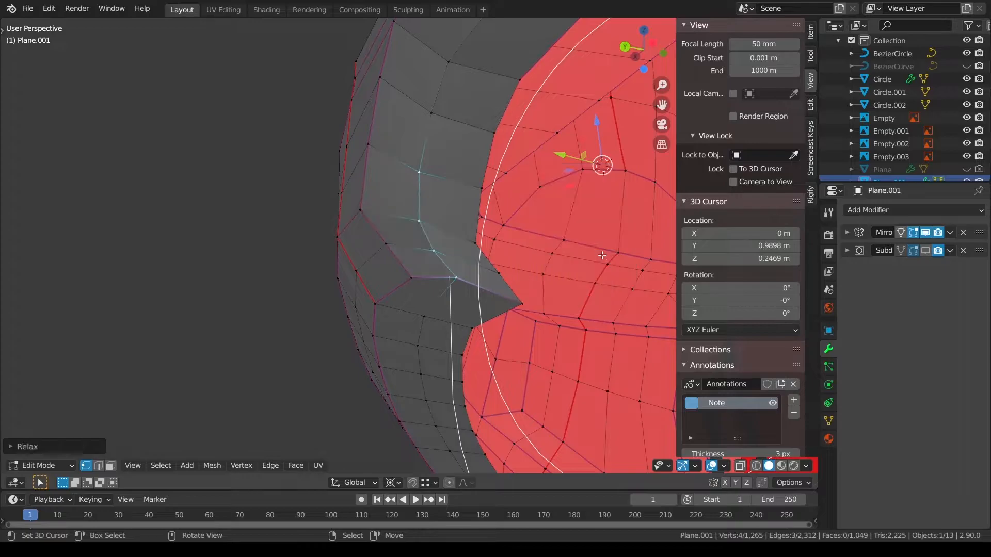
{"action": "middle_click_drag", "start_coordinate": [602, 255], "coordinate": [578, 301]}
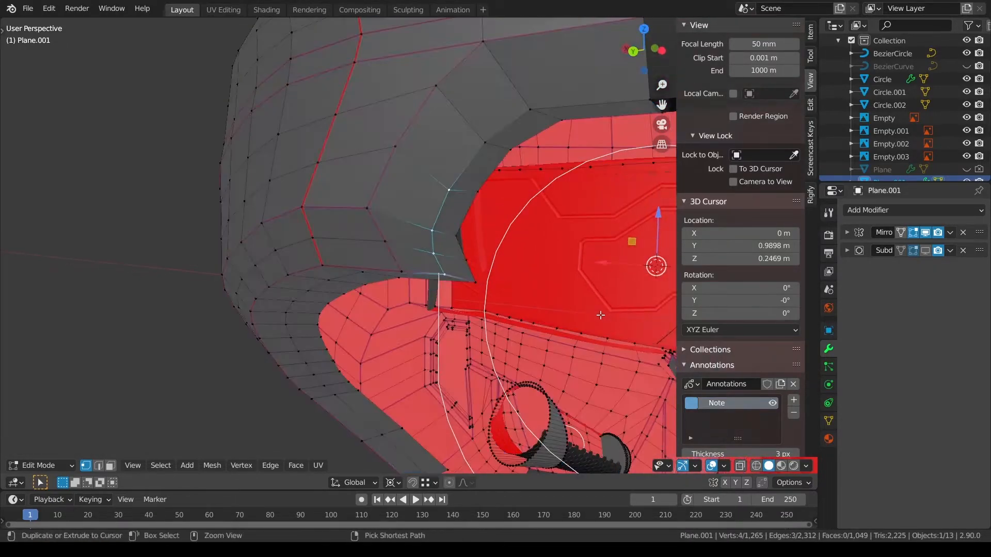
Dissolve the short edge path running across the wall at the notch's lower corner
{"action": "key", "text": "ctrl+Tab"}
{"action": "left_click", "coordinate": [439, 287]}
{"action": "middle_click_drag", "start_coordinate": [438, 287], "coordinate": [249, 430]}
{"action": "right_click", "coordinate": [436, 266]}
{"action": "key", "text": "Tab"}
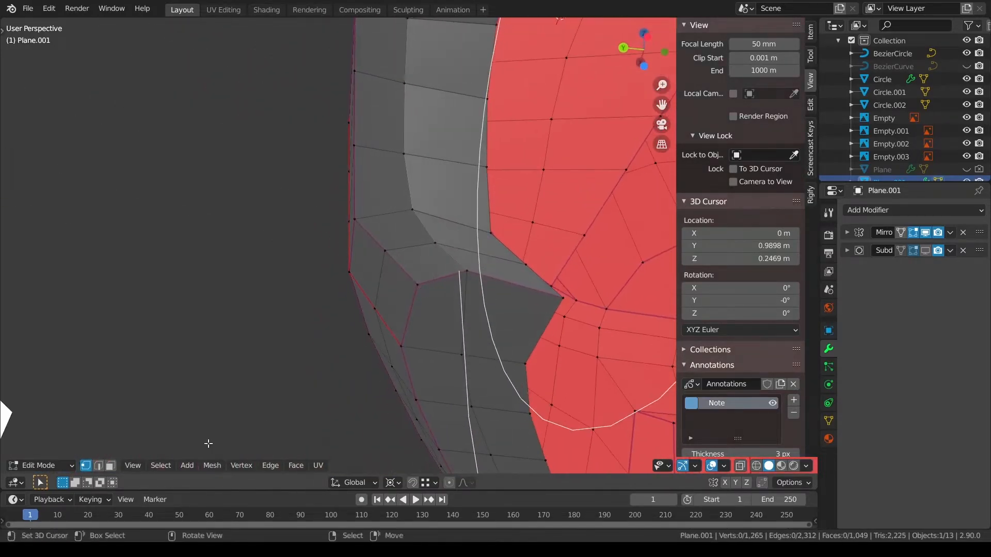
{"action": "right_click", "coordinate": [409, 250]}
{"action": "right_click", "coordinate": [479, 253], "text": "ctrl"}
{"action": "key", "text": "ctrl+x"}
{"action": "middle_click_drag", "start_coordinate": [479, 253], "coordinate": [511, 292]}
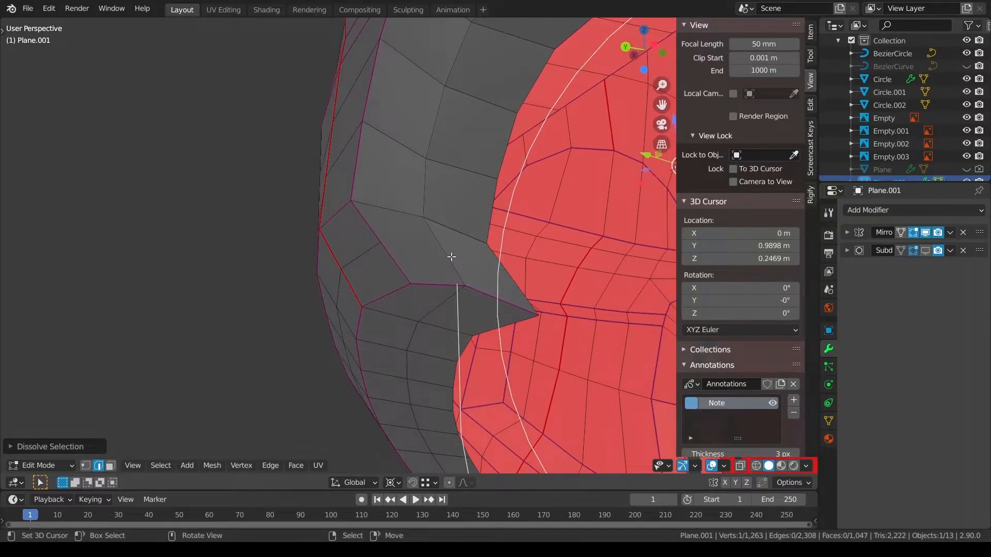
Add a centered loop cut across the wall at the notch's lower corner
{"action": "key", "text": "ctrl+r"}
{"action": "left_click", "coordinate": [452, 256]}
{"action": "right_click", "coordinate": [452, 255]}
{"action": "right_click", "coordinate": [383, 241]}
{"action": "right_click", "coordinate": [442, 243], "text": "shift"}
Examine the rebuilt notch corner in Object Mode and from several angles
{"action": "scroll", "coordinate": [505, 279], "scroll_direction": "down", "scroll_amount": 4}
{"action": "middle_click_drag", "start_coordinate": [504, 280], "coordinate": [515, 199]}
{"action": "key", "text": "Tab"}
{"action": "key", "text": "a"}
{"action": "key", "text": "a"}
{"action": "left_click", "coordinate": [405, 188]}
{"action": "key", "text": "Tab"}
{"action": "middle_click_drag", "start_coordinate": [404, 188], "coordinate": [316, 384]}
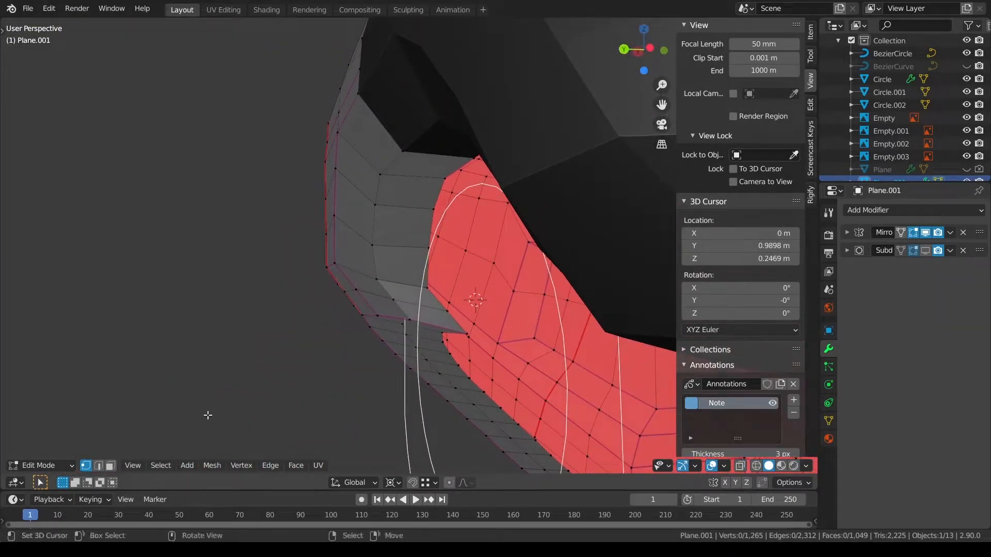
Crease the notch's front edge path from the lower corner up to the mirror line
{"action": "middle_click_drag", "start_coordinate": [343, 258], "coordinate": [294, 319]}
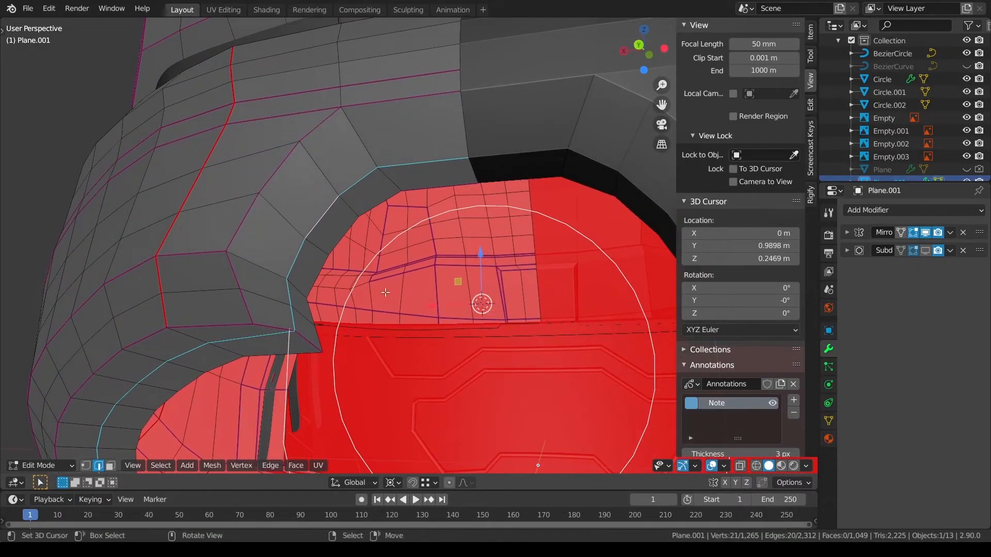
{"action": "left_click", "coordinate": [445, 157], "text": "ctrl"}
{"action": "key", "text": "shift+e"}
{"action": "left_click", "coordinate": [445, 157]}
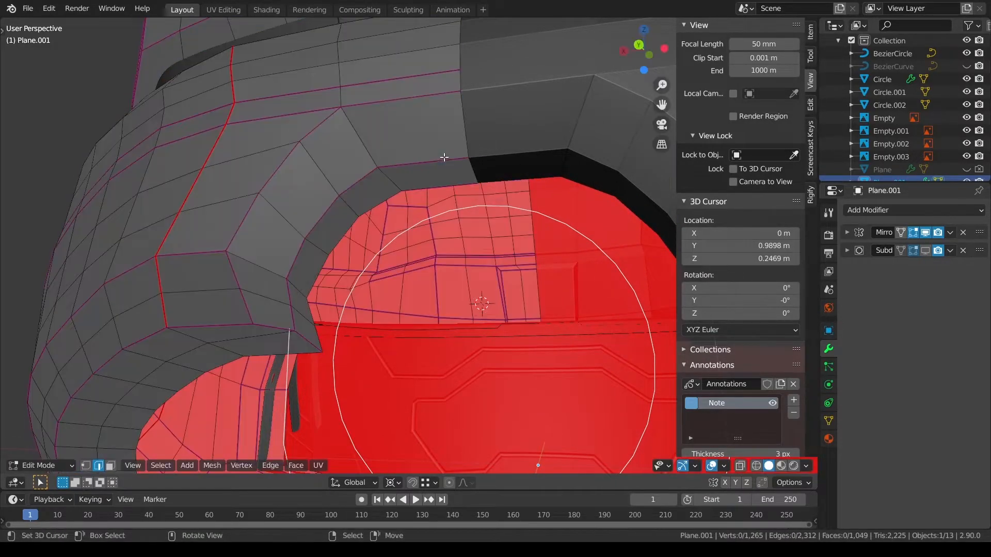
Shade the object smooth and show its Subdivision modifier in the viewport
{"action": "key", "text": "Tab"}
{"action": "key", "text": "q"}
{"action": "left_click", "coordinate": [347, 185]}
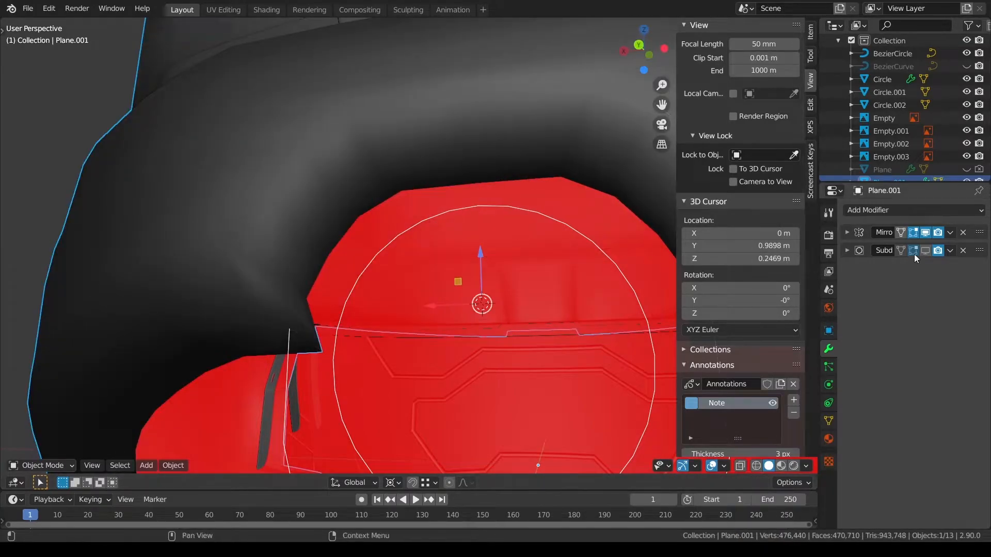
{"action": "middle_click_drag", "start_coordinate": [506, 246], "coordinate": [527, 200]}
Set a crease of 0.5 on the short diagonal edge at the notch's side corner and check the smoothed result
{"action": "key", "text": "Tab"}
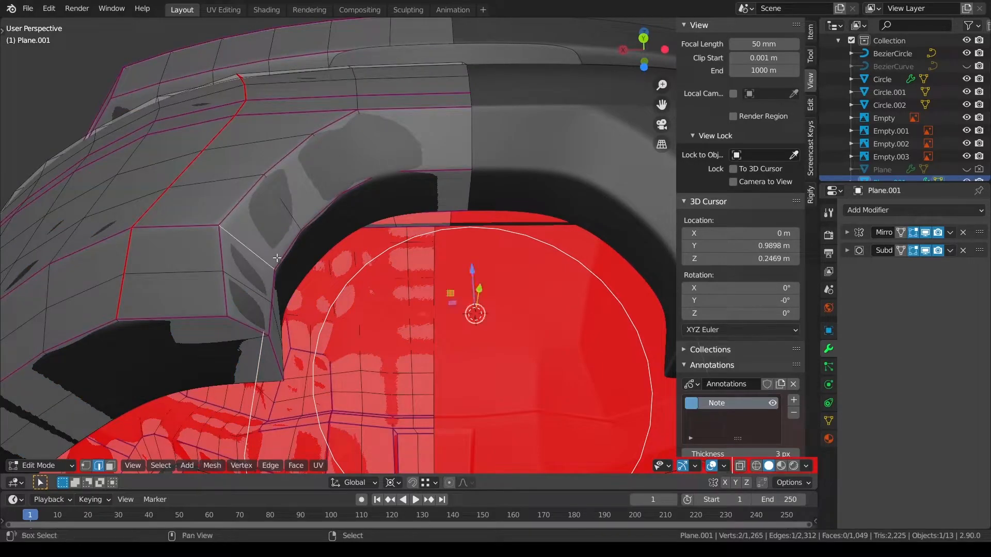
{"action": "key", "text": "shift+e"}
{"action": "type", "text": "5"}
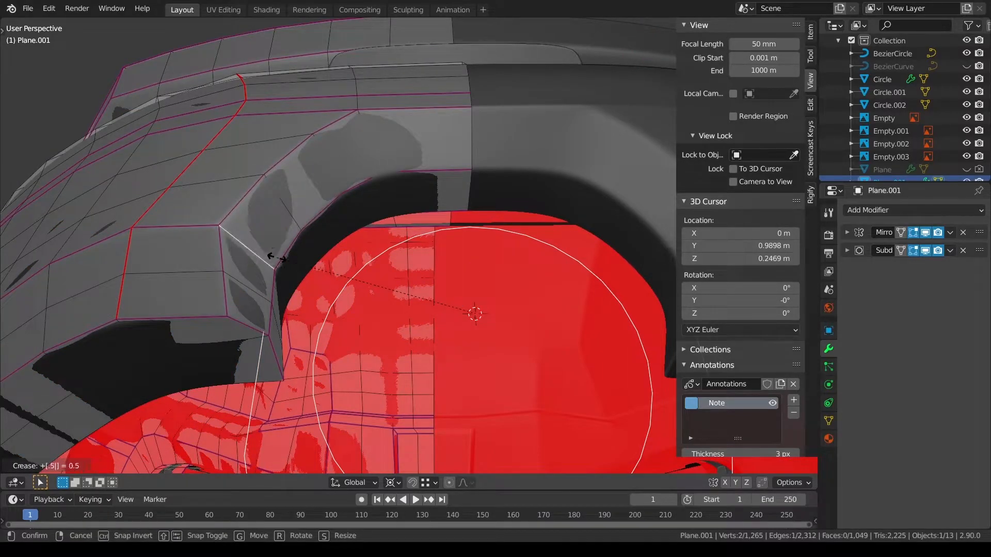
{"action": "left_click", "coordinate": [277, 257]}
{"action": "key", "text": "alt+a"}
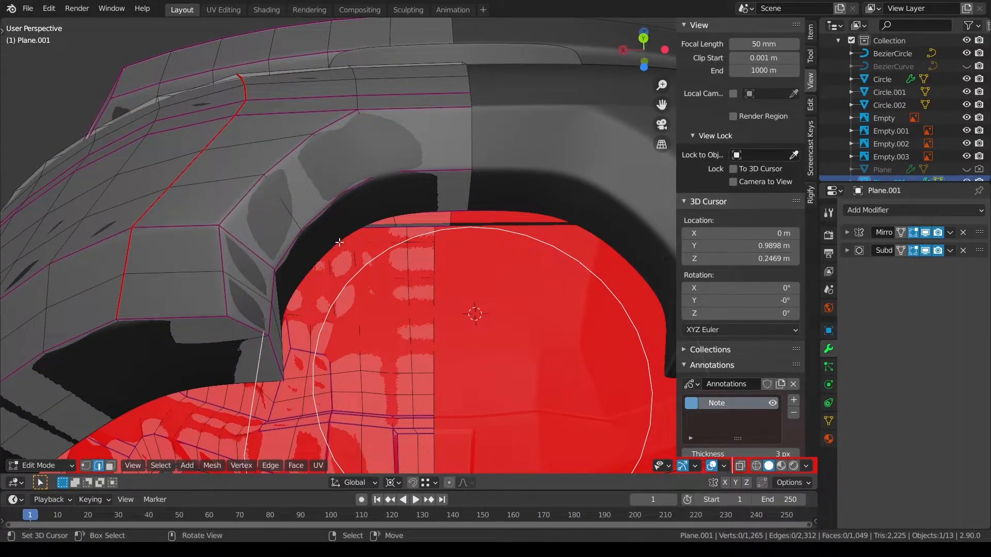
{"action": "key", "text": "ctrl+Tab"}
{"action": "left_click", "coordinate": [281, 264]}
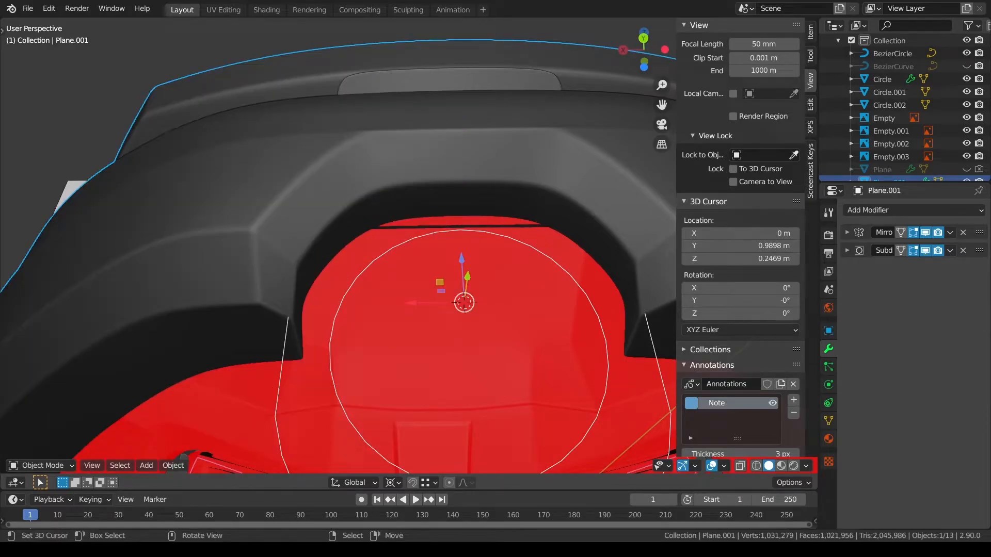
Hide the underside face of the rim beside the notch's lower corner
{"action": "key", "text": "ctrl+Tab"}
{"action": "middle_click_drag", "start_coordinate": [335, 250], "coordinate": [299, 247]}
{"action": "left_click", "coordinate": [372, 265]}
{"action": "key", "text": "a"}
{"action": "key", "text": "a"}
{"action": "left_click", "coordinate": [106, 468]}
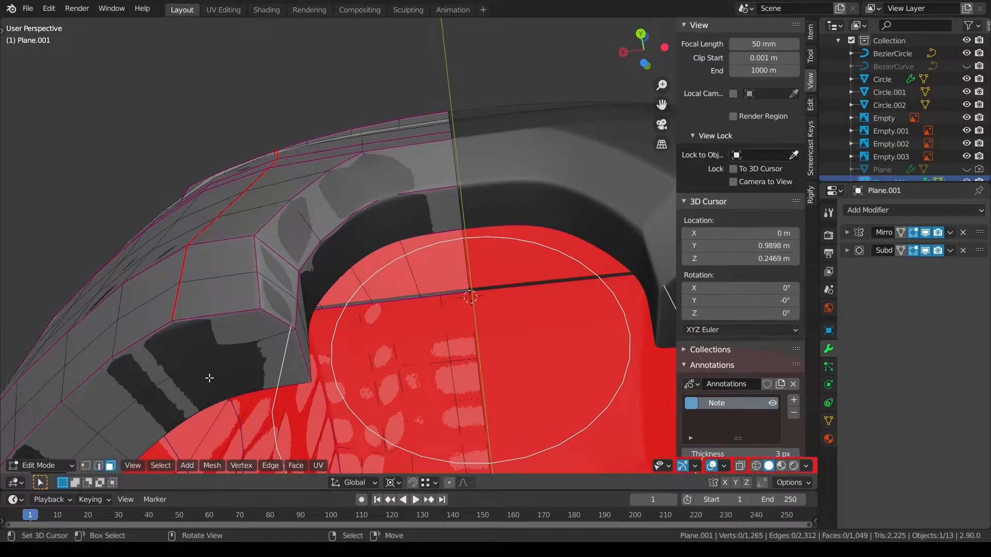
{"action": "left_click", "coordinate": [224, 338]}
{"action": "key", "text": "h"}
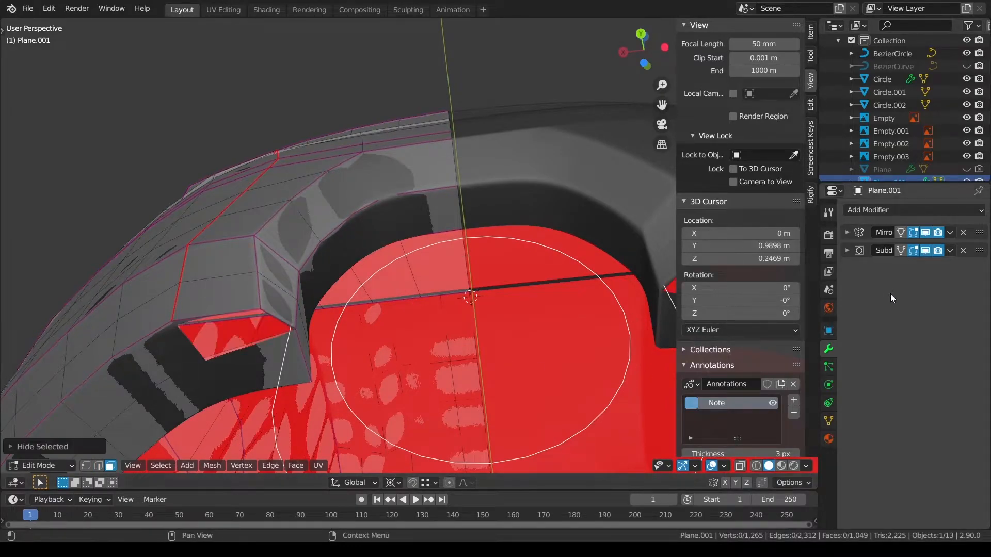
Turn off the Subdivision modifier's viewport display and add a centred loop cut along the bevelled band around the notch
{"action": "left_click", "coordinate": [926, 251]}
{"action": "key", "text": "ctrl+r"}
{"action": "left_click", "coordinate": [309, 237]}
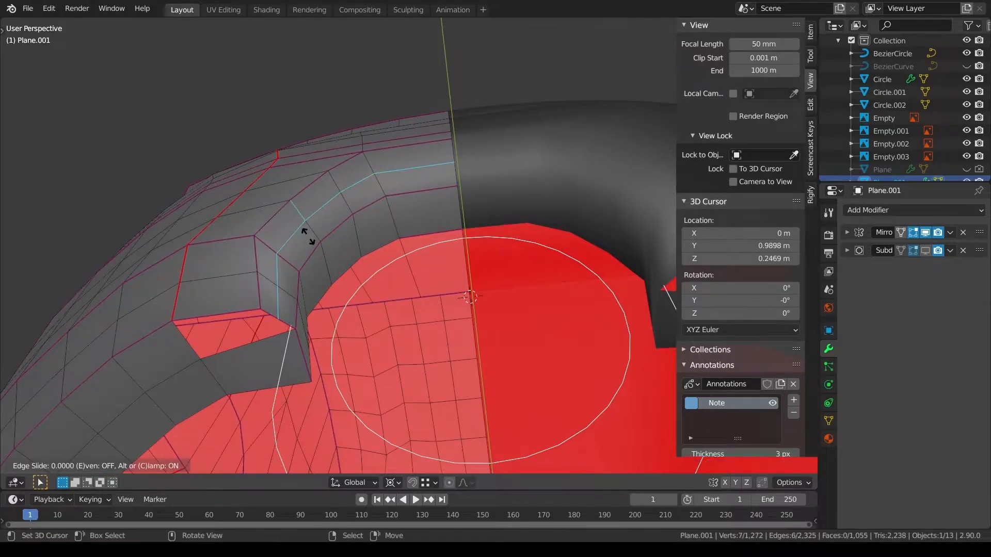
{"action": "right_click", "coordinate": [309, 241]}
Try to dissolve the notch's inner edge path from the lower corner up to the mirror line
{"action": "middle_click_drag", "start_coordinate": [246, 375], "coordinate": [82, 450]}
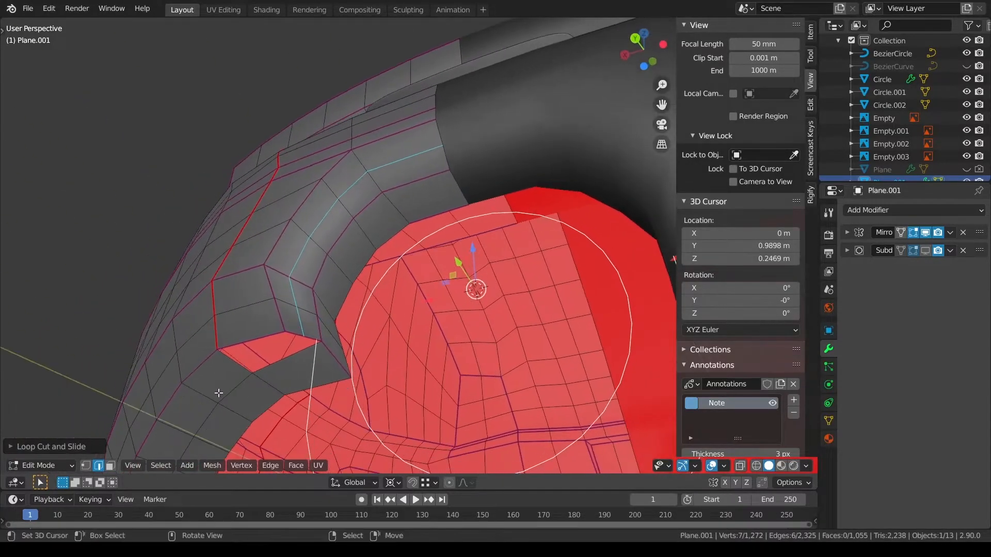
{"action": "left_click", "coordinate": [83, 450]}
{"action": "right_click", "coordinate": [320, 329], "text": "alt"}
{"action": "right_click", "coordinate": [321, 336]}
{"action": "right_click", "coordinate": [437, 168], "text": "ctrl"}
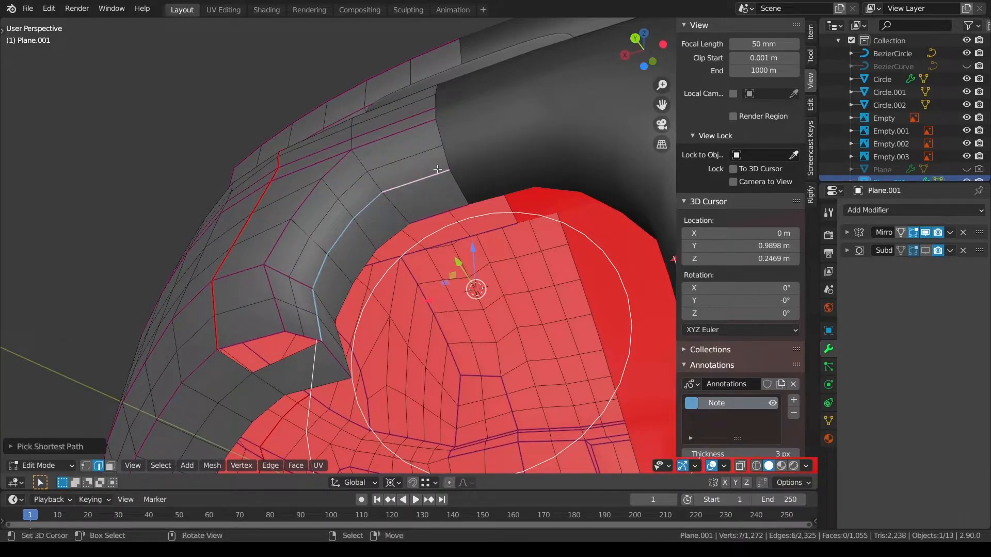
{"action": "key", "text": "ctrl+x"}
Move the notch's inner edge path onto the new loop and merge the overlapping vertices by distance
{"action": "middle_click_drag", "start_coordinate": [434, 201], "coordinate": [438, 350]}
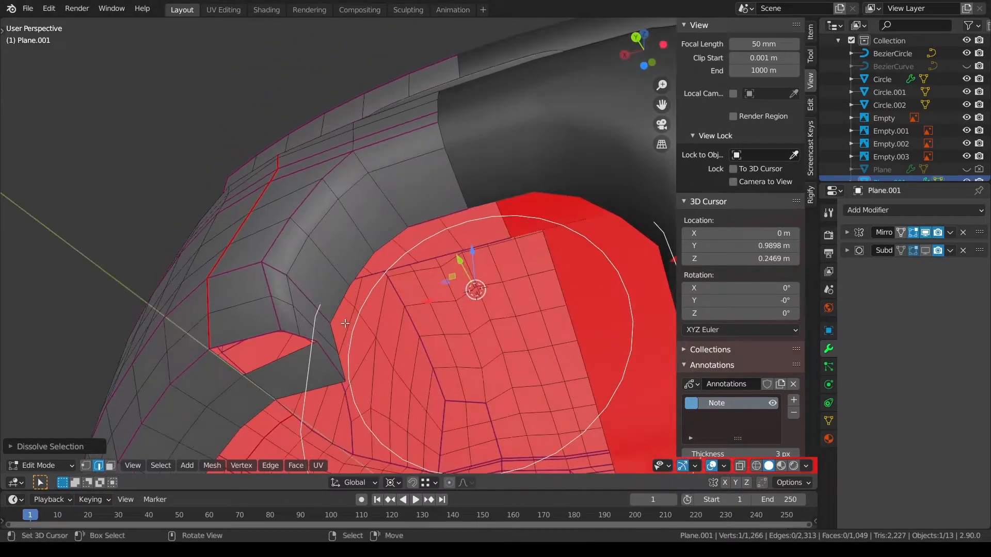
{"action": "key", "text": "ctrl+r"}
{"action": "left_click", "coordinate": [438, 349]}
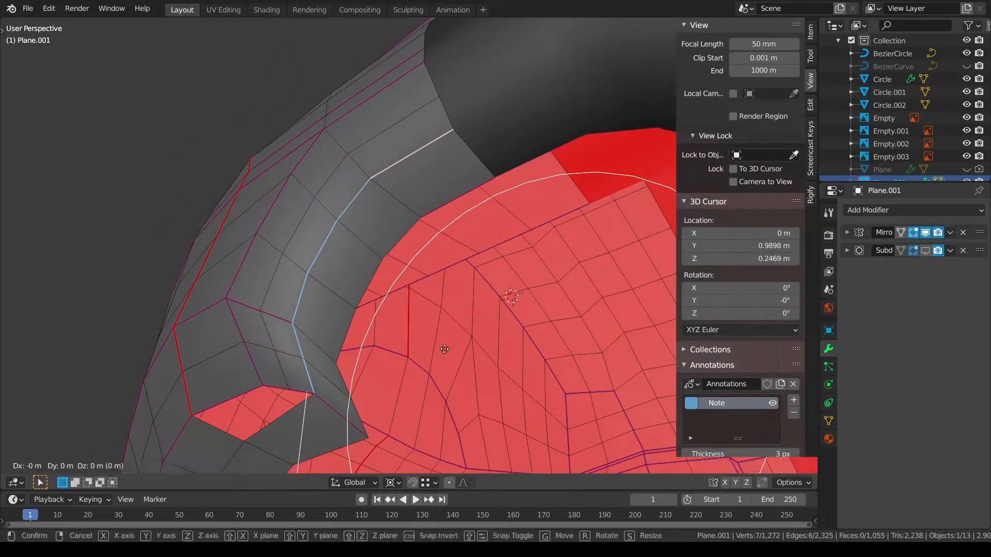
{"action": "left_click", "coordinate": [364, 343]}
{"action": "key", "text": "a"}
{"action": "key", "text": "q"}
{"action": "left_click", "coordinate": [357, 363]}
{"action": "key", "text": "alt+a"}
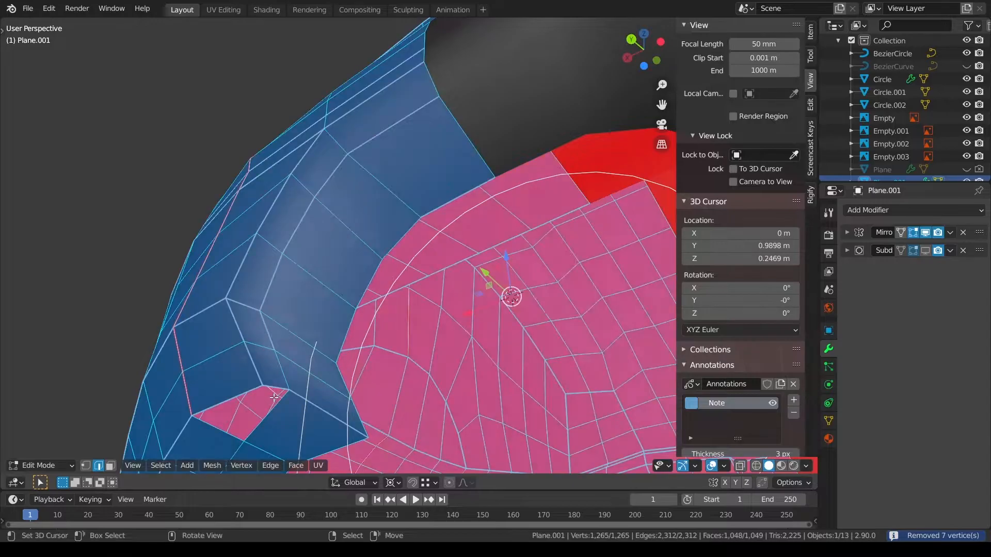
Set a crease of 0.5 on the short edge leading into the notch's lower corner and check it in Object Mode
{"action": "key", "text": "alt+a"}
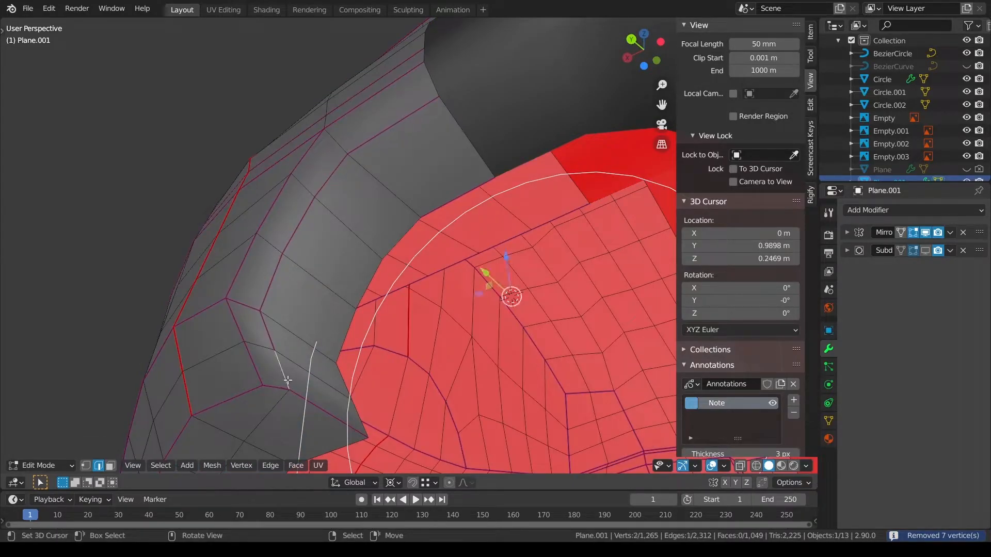
{"action": "key", "text": "shift+e"}
{"action": "type", "text": ".5"}
{"action": "key", "text": "Return"}
{"action": "key", "text": "a"}
{"action": "key", "text": "alt+a"}
{"action": "key", "text": "ctrl+Tab"}
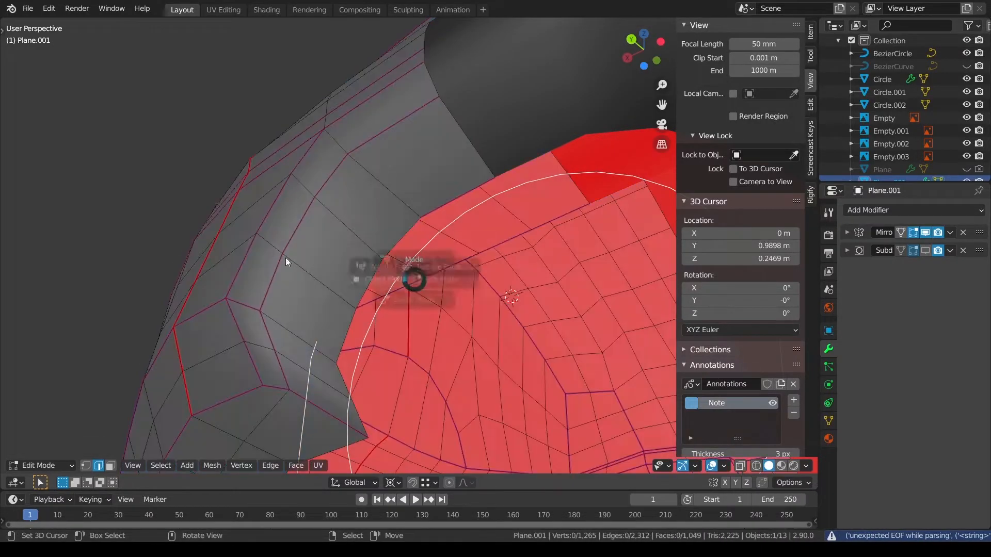
{"action": "key", "text": "q"}
{"action": "left_click", "coordinate": [355, 265]}
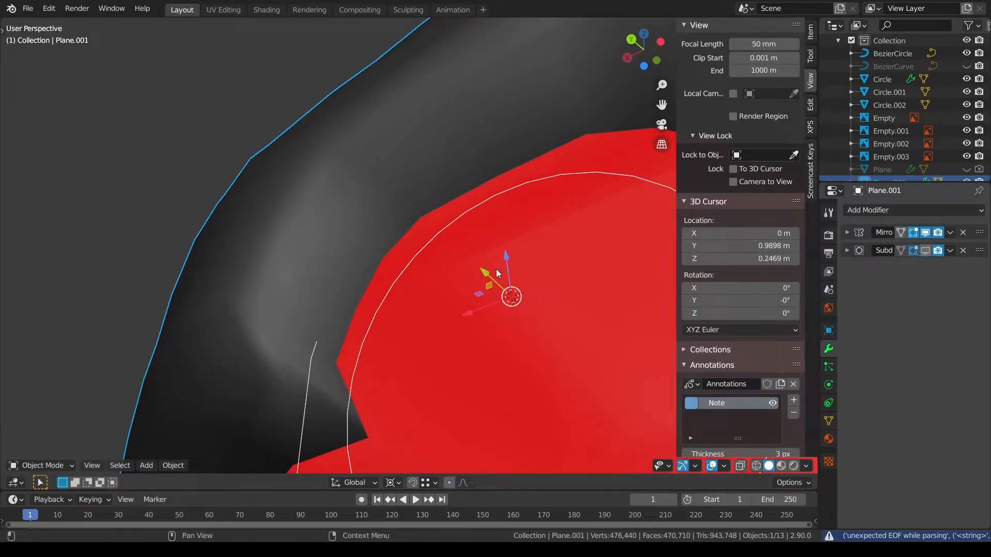
Set a crease of 0.5 on the edge running across the notch's inner side wall and check the smoothed shape
{"action": "middle_click_drag", "start_coordinate": [519, 303], "coordinate": [577, 373]}
{"action": "scroll", "coordinate": [577, 373], "scroll_direction": "down", "scroll_amount": 5}
{"action": "key", "text": "ctrl+Tab"}
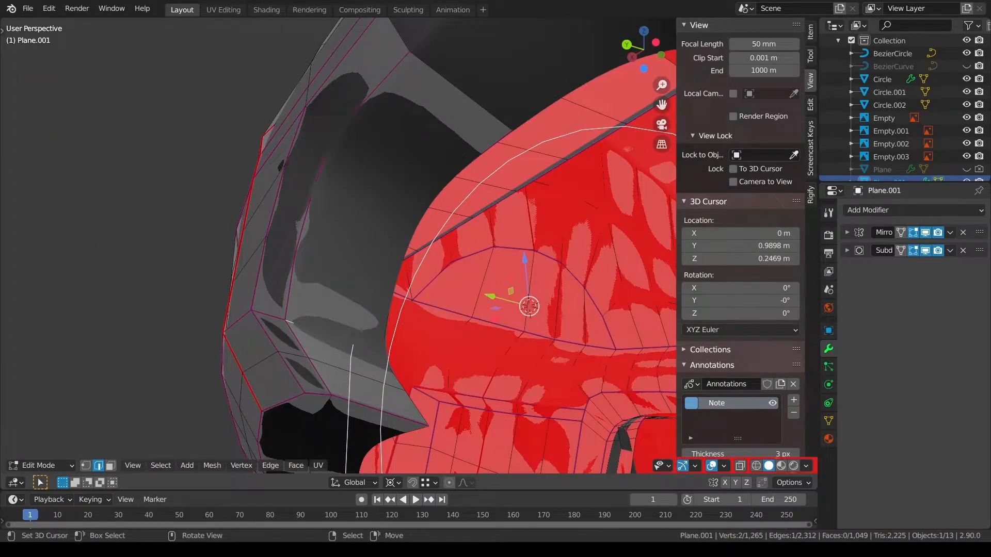
{"action": "key", "text": "shift+e"}
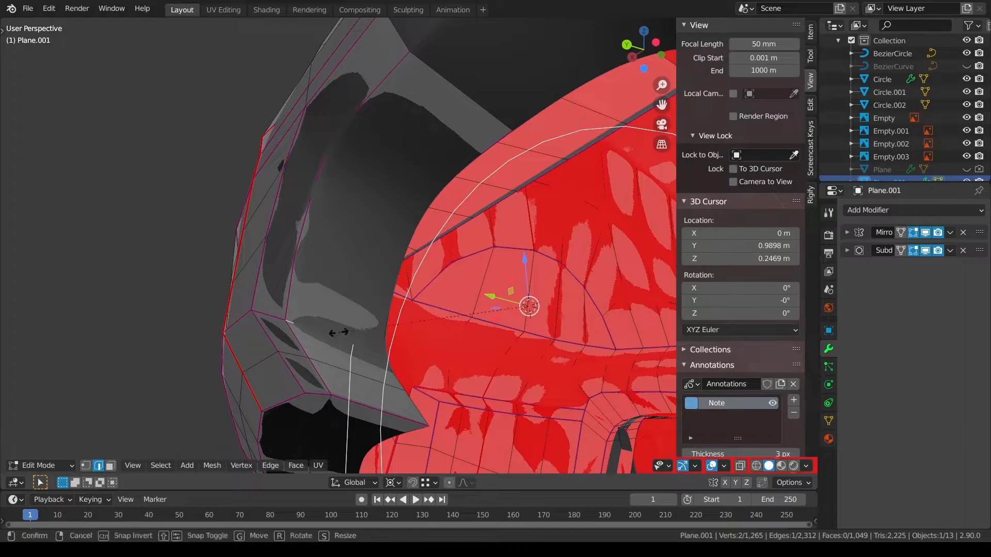
{"action": "type", "text": "5"}
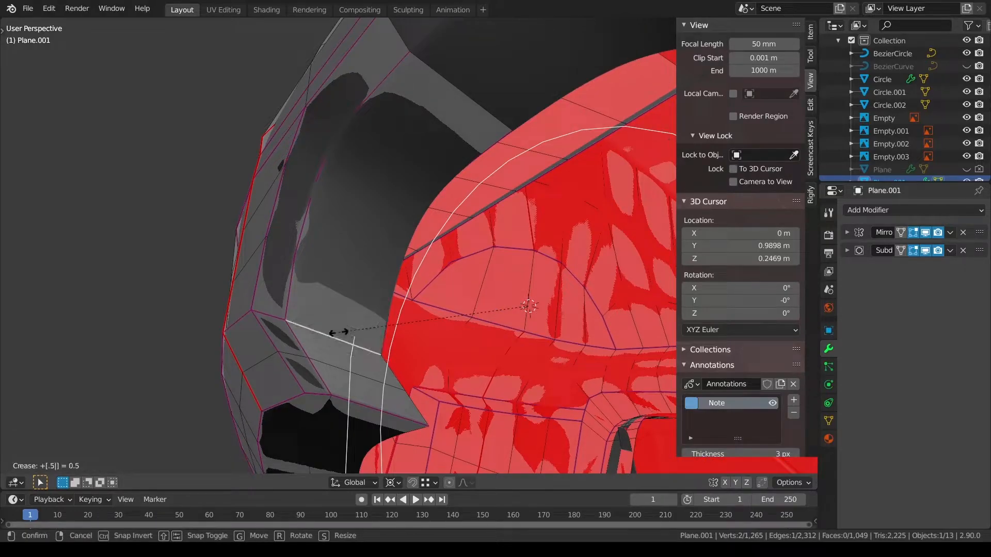
{"action": "key", "text": "Return"}
{"action": "key", "text": "alt+a"}
{"action": "key", "text": "ctrl+Tab"}
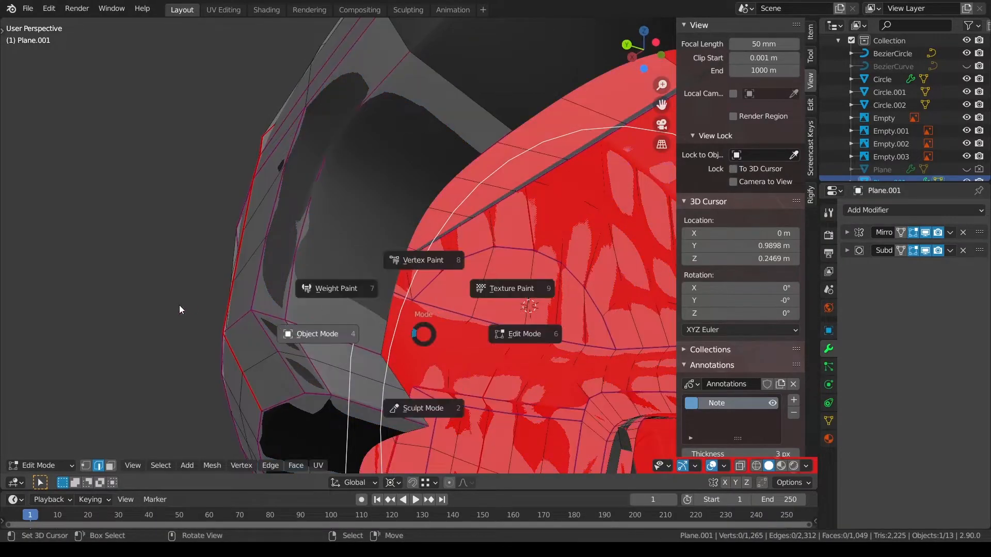
{"action": "left_click", "coordinate": [351, 334]}
{"action": "middle_click_drag", "start_coordinate": [358, 300], "coordinate": [514, 336]}
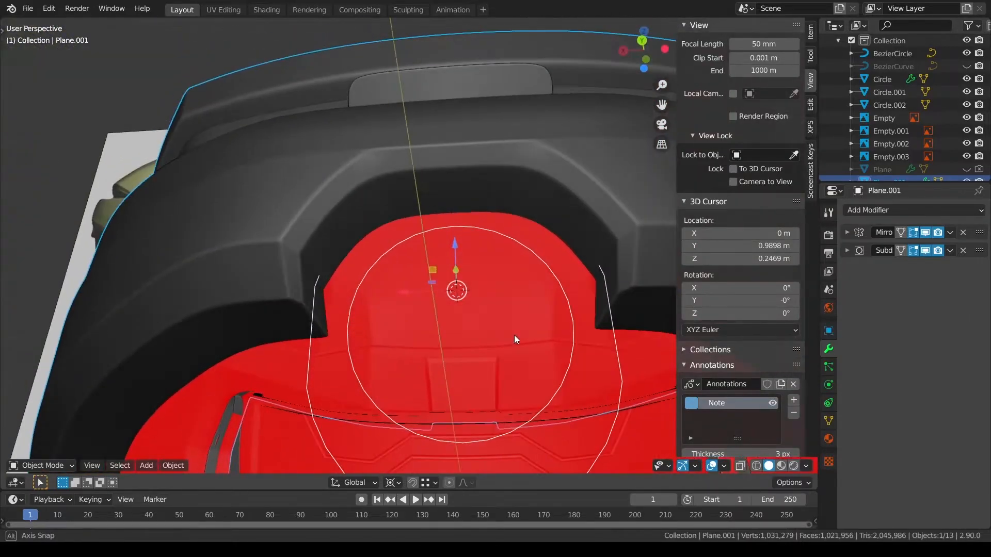
Examine the crease value of the notch's side corner edge and review the smoothed rim in Object Mode
{"action": "key", "text": "ctrl+Tab"}
{"action": "left_click", "coordinate": [578, 332]}
{"action": "middle_click_drag", "start_coordinate": [578, 332], "coordinate": [348, 303]}
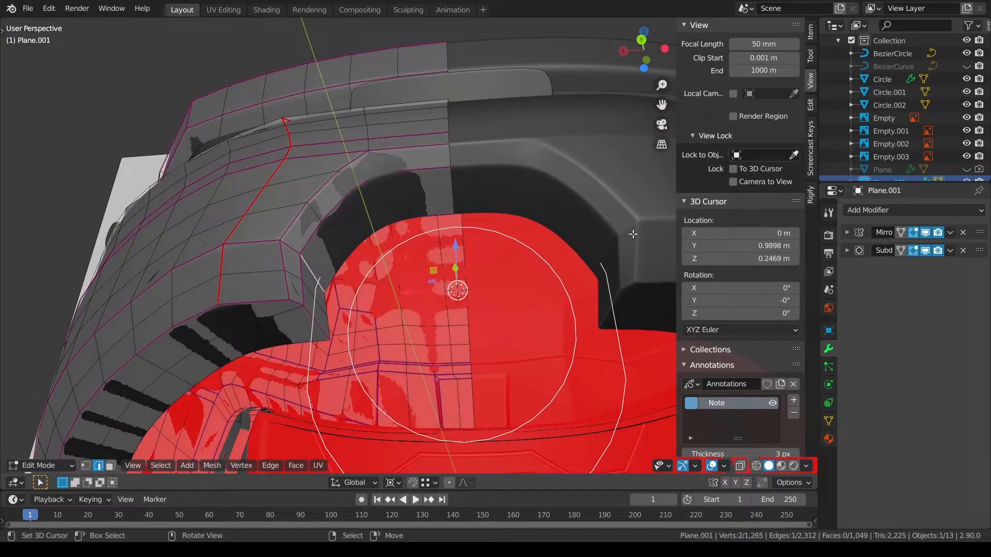
{"action": "scroll", "coordinate": [687, 204], "scroll_direction": "up", "scroll_amount": 2, "text": "ctrl"}
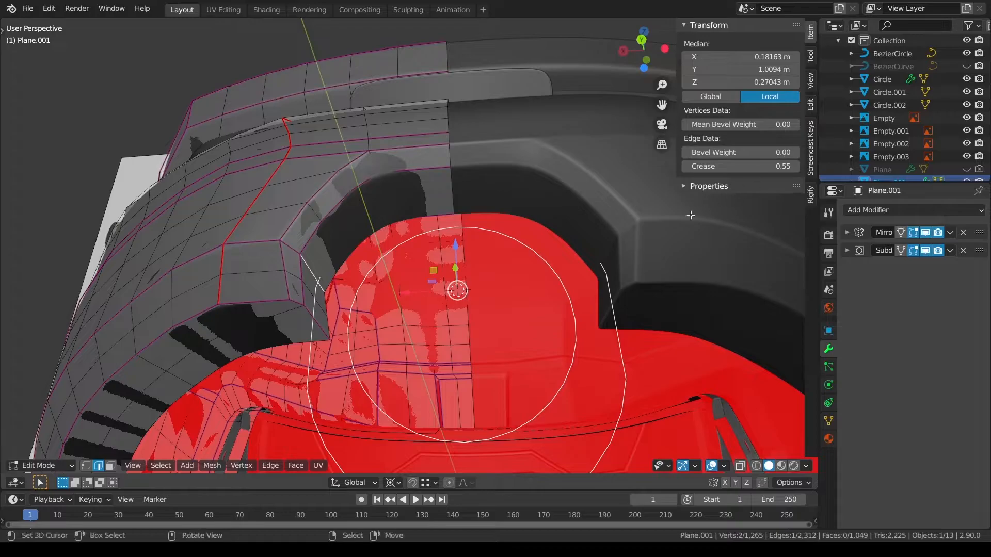
{"action": "key", "text": "m"}
{"action": "right_click", "coordinate": [652, 234]}
{"action": "key", "text": "n"}
{"action": "key", "text": "a"}
{"action": "key", "text": "a"}
{"action": "key", "text": "Tab"}
{"action": "middle_click_drag", "start_coordinate": [488, 252], "coordinate": [472, 230]}
Select the smaller circle in the back wireframe view and switch the transform pivot to the circle's own centre
{"action": "key", "text": "a"}
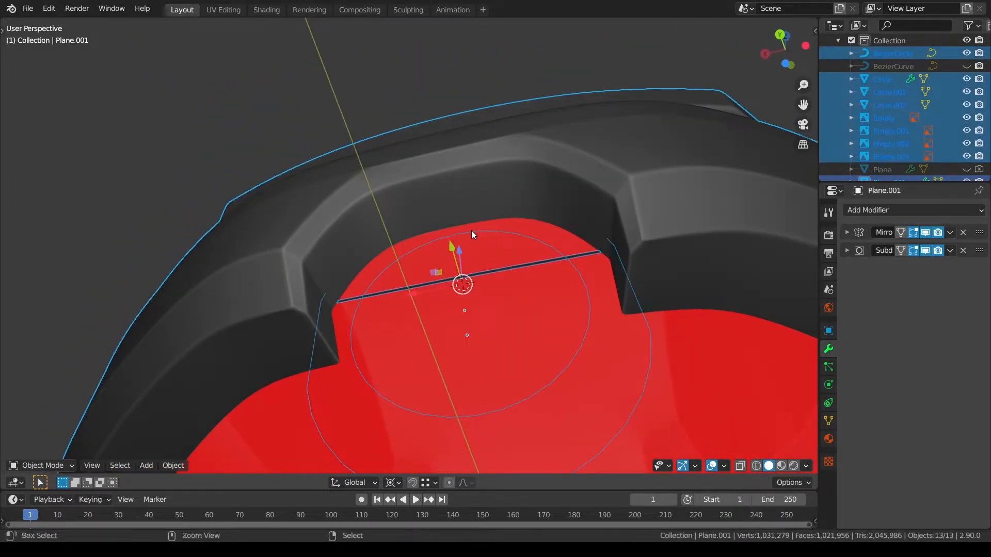
{"action": "key", "text": "ctrl+KP_1"}
{"action": "key", "text": "shift+z"}
{"action": "left_click", "coordinate": [373, 250]}
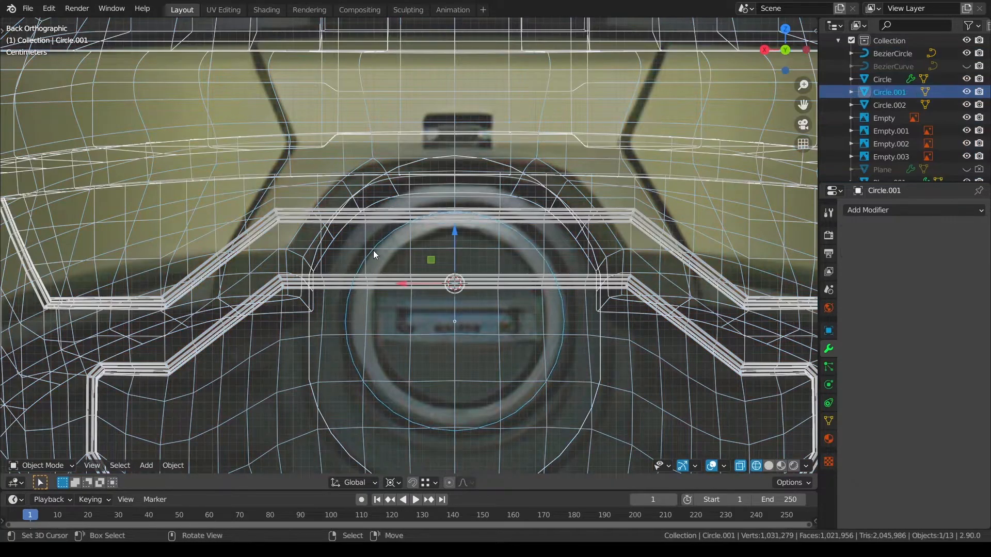
{"action": "middle_click_drag", "start_coordinate": [420, 251], "coordinate": [376, 201], "text": "shift"}
{"action": "left_click", "coordinate": [393, 483]}
{"action": "left_click", "coordinate": [400, 465]}
Return to solid shading, select the larger rounded outline in the notch, and move it inward along Y
{"action": "key", "text": "Tab"}
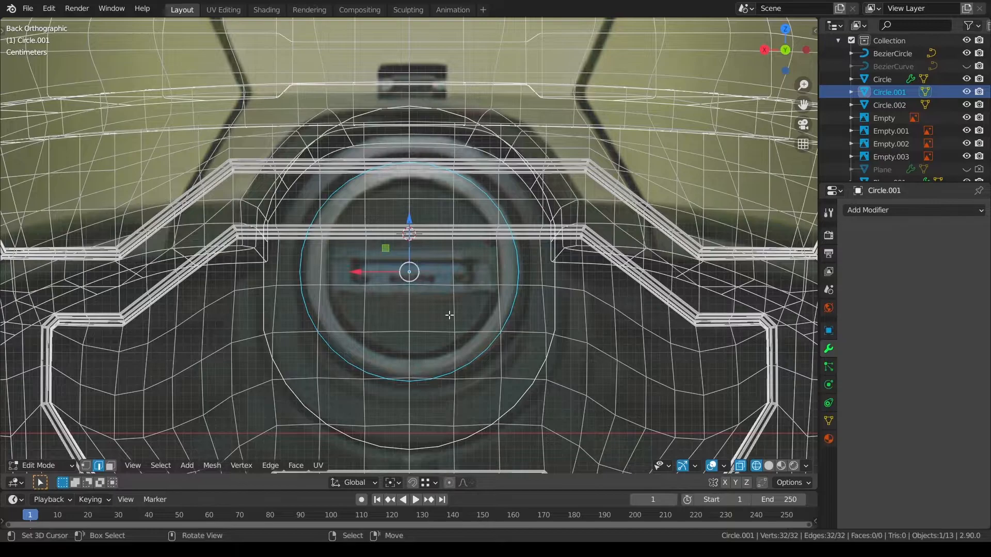
{"action": "key", "text": "KP_1"}
{"action": "key", "text": "alt+a"}
{"action": "key", "text": "shift+z"}
{"action": "mouse_move", "coordinate": [450, 315]}
{"action": "middle_mouse_down"}
{"action": "mouse_move", "coordinate": [650, 201]}
{"action": "mouse_move", "coordinate": [590, 264]}
{"action": "middle_mouse_up"}
{"action": "key", "text": "Tab"}
{"action": "left_click", "coordinate": [414, 270]}
{"action": "left_click", "coordinate": [421, 267]}
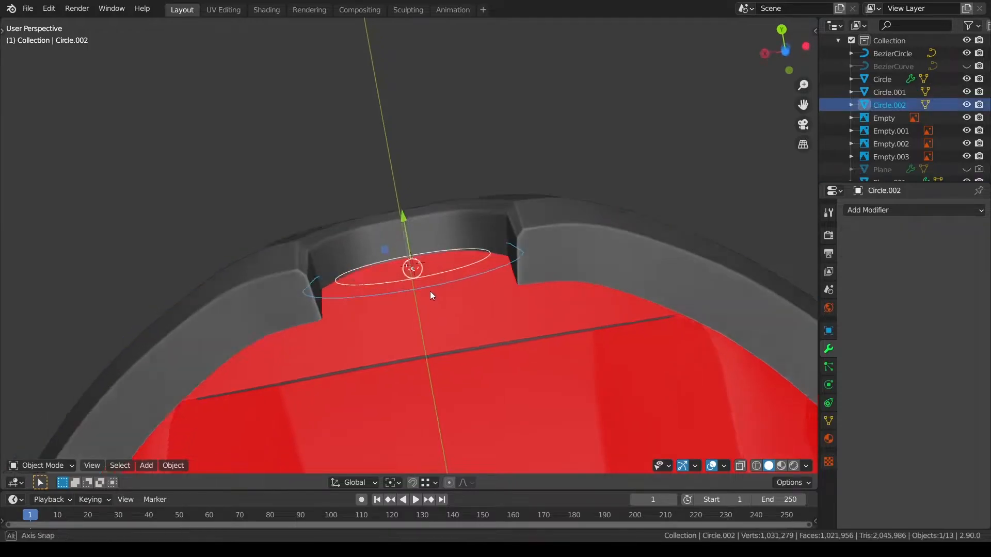
{"action": "middle_click_drag", "start_coordinate": [429, 287], "coordinate": [523, 287]}
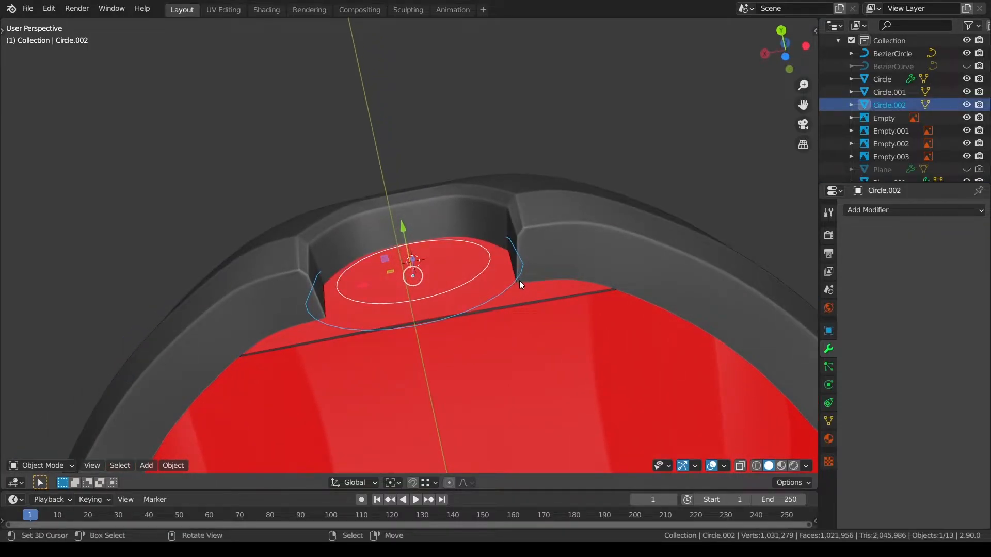
{"action": "key", "text": "g"}
{"action": "key", "text": "y"}
{"action": "left_click", "coordinate": [519, 281]}
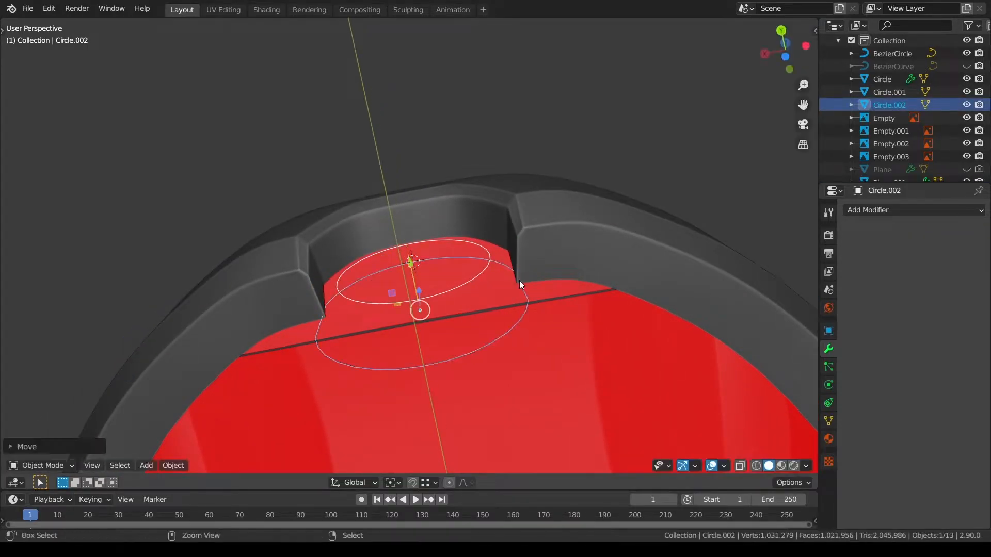
Extrude the larger outline's vertices outward along Y to form a short tube inside the notch
{"action": "key", "text": "Tab"}
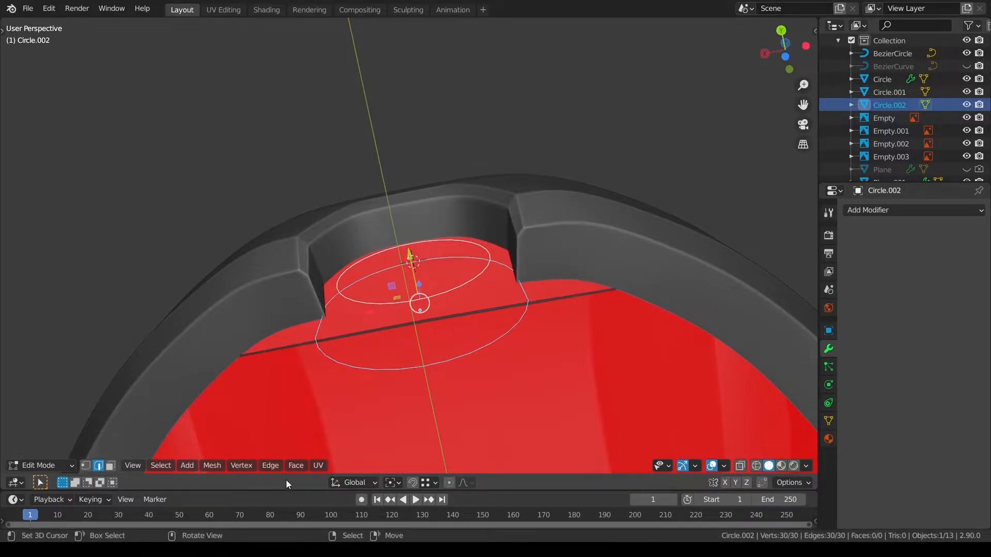
{"action": "left_click", "coordinate": [86, 466]}
{"action": "middle_click_drag", "start_coordinate": [390, 352], "coordinate": [527, 264]}
{"action": "key", "text": "e"}
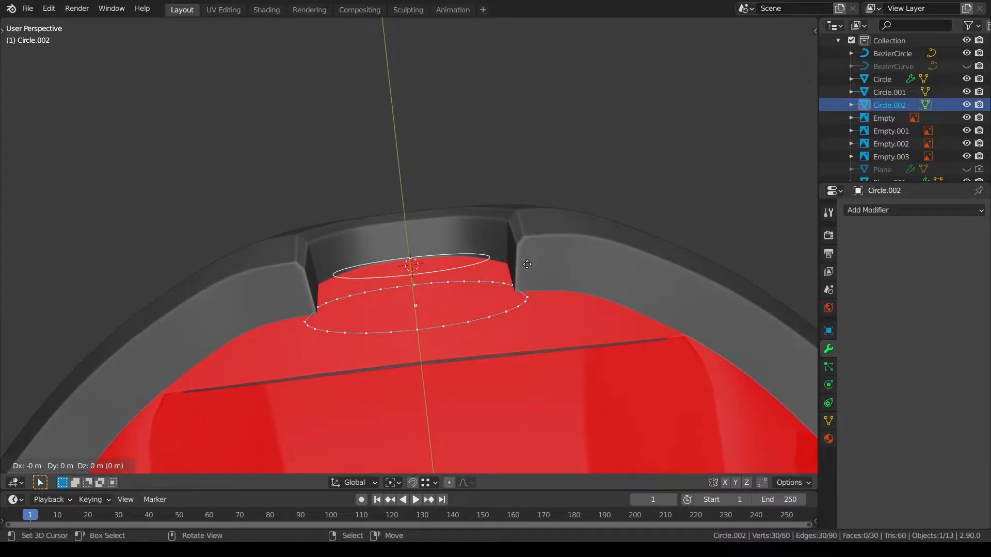
{"action": "right_click", "coordinate": [527, 264]}
{"action": "left_click_drag", "start_coordinate": [409, 253], "coordinate": [426, 227]}
{"action": "middle_click_drag", "start_coordinate": [454, 309], "coordinate": [588, 310]}
Fill the tube's outer end with a face and inset it by a narrow margin
{"action": "key", "text": "f"}
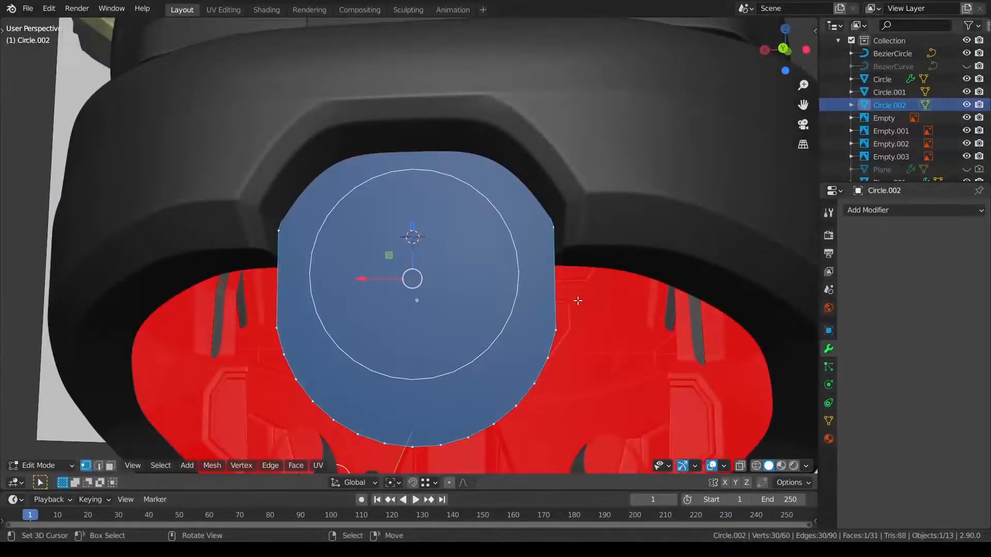
{"action": "key", "text": "i"}
{"action": "left_click", "coordinate": [639, 288]}
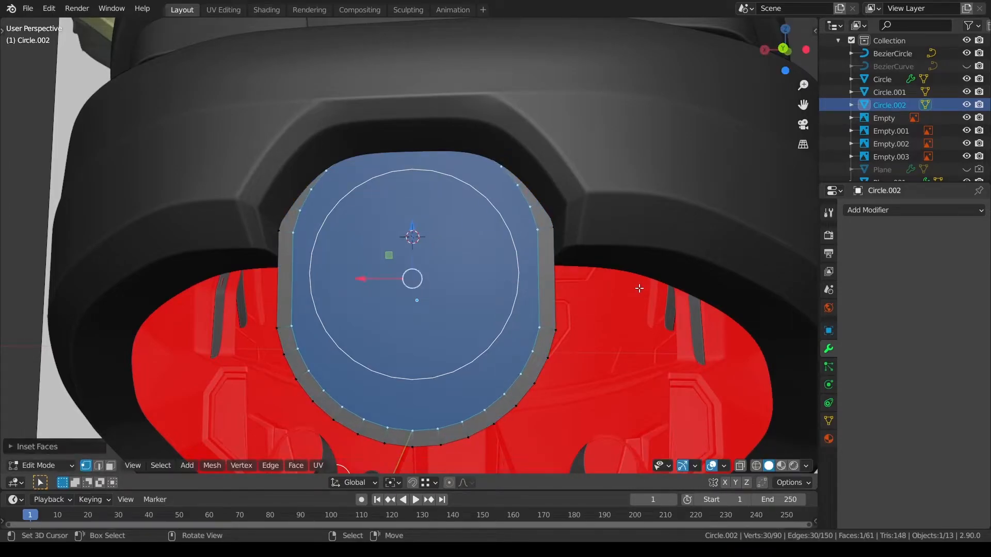
{"action": "key", "text": "alt+a"}
{"action": "middle_click_drag", "start_coordinate": [575, 324], "coordinate": [230, 308]}
{"action": "key", "text": "Tab"}
{"action": "key", "text": "alt+a"}
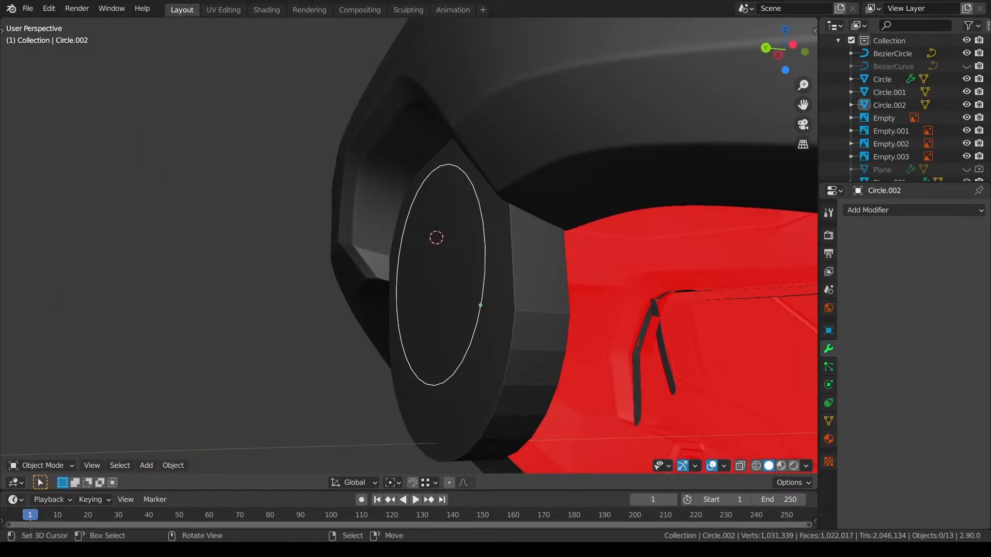
Set snapping to Face and move the smaller circle along Y onto the plug's outer face
{"action": "left_click", "coordinate": [495, 311]}
{"action": "middle_click_drag", "start_coordinate": [493, 306], "coordinate": [468, 314]}
{"action": "left_click", "coordinate": [437, 481]}
{"action": "left_click", "coordinate": [444, 331]}
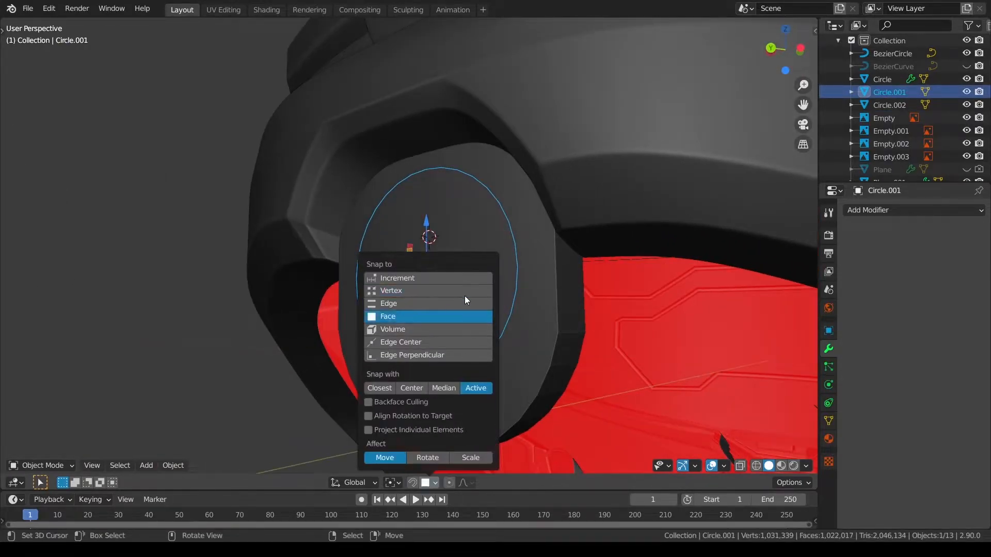
{"action": "key", "text": "g"}
{"action": "key", "text": "y"}
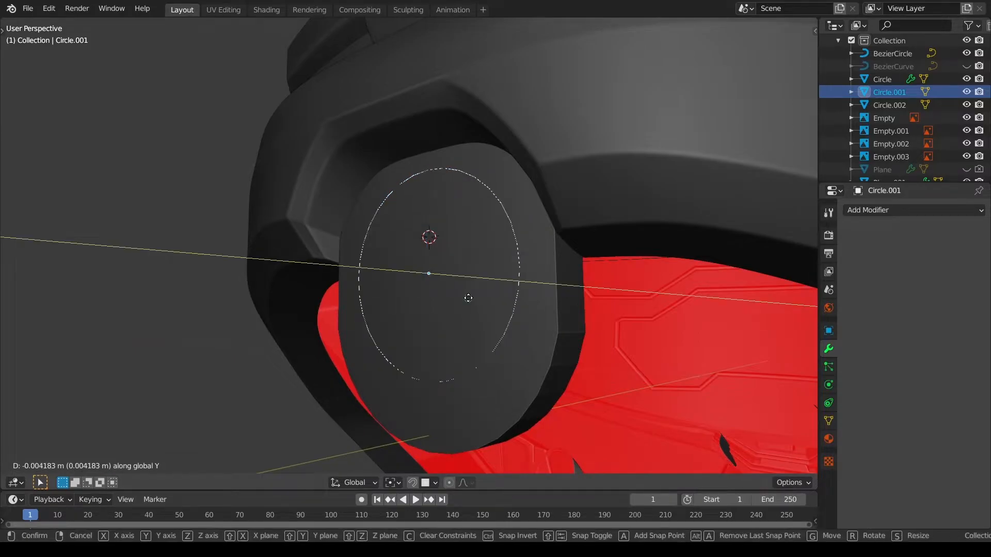
{"action": "left_click", "coordinate": [468, 298]}
Compare the circle and plug with the reference images in the back wireframe and right side views
{"action": "key", "text": "ctrl+KP_1"}
{"action": "key", "text": "z"}
{"action": "left_click", "coordinate": [598, 309]}
{"action": "key", "text": "z"}
{"action": "left_click", "coordinate": [679, 322]}
{"action": "key", "text": "KP_3"}
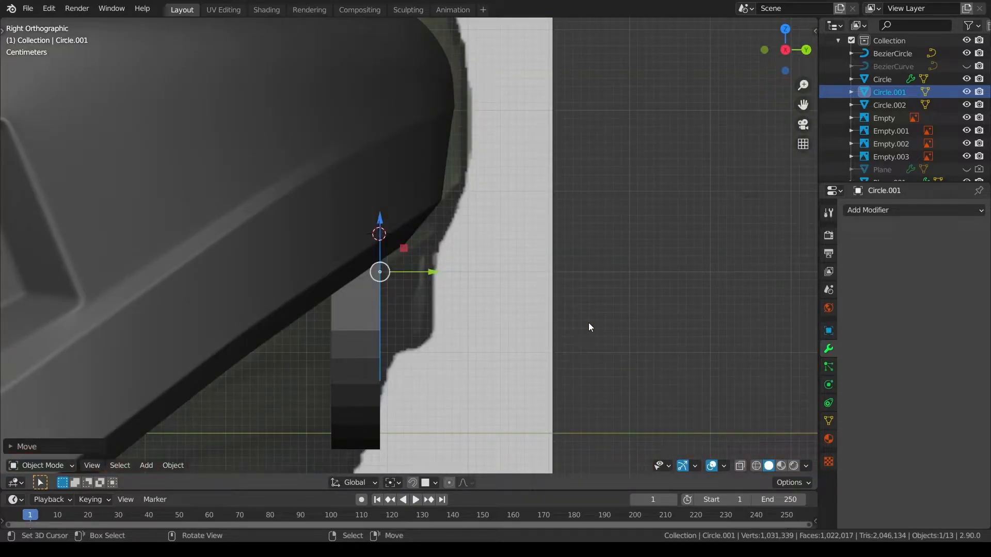
{"action": "scroll", "coordinate": [590, 327], "scroll_direction": "down", "scroll_amount": 3}
Extrude the whole smaller circle outward along its axis to form a short cylindrical wall on the plug's face
{"action": "key", "text": "Tab"}
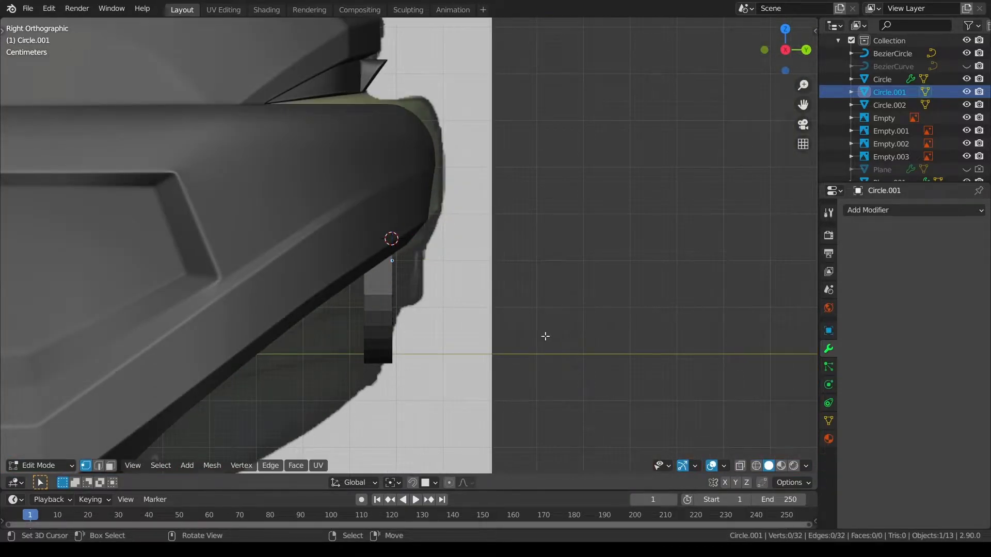
{"action": "key", "text": "a"}
{"action": "key", "text": "e"}
{"action": "right_click", "coordinate": [398, 352]}
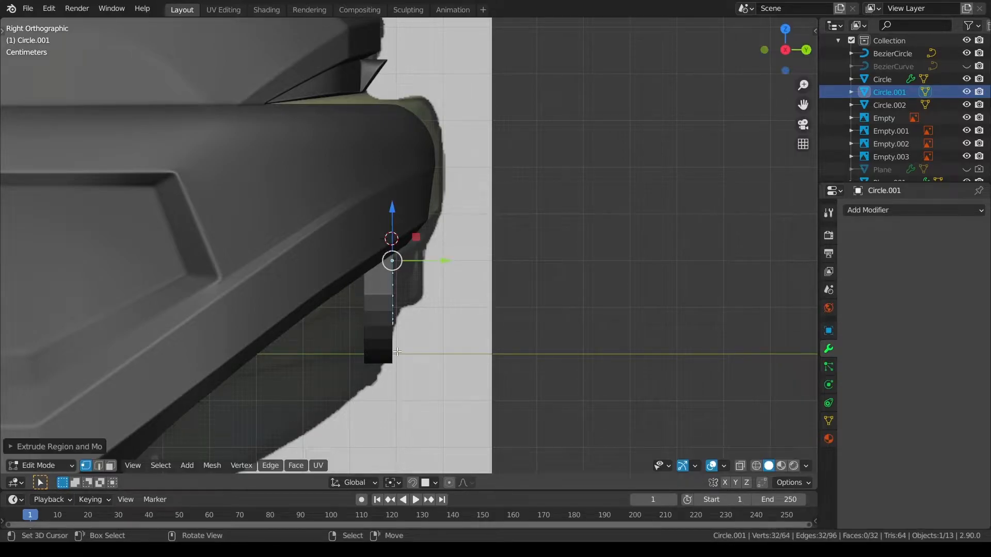
{"action": "middle_click_drag", "start_coordinate": [453, 266], "coordinate": [338, 201]}
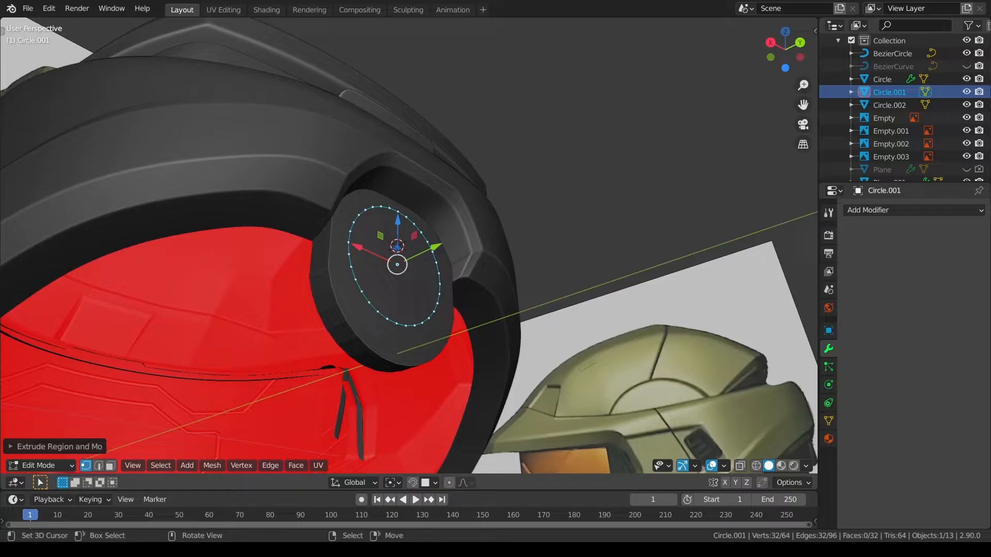
{"action": "middle_click_drag", "start_coordinate": [494, 219], "coordinate": [432, 234]}
{"action": "key", "text": "g"}
{"action": "key", "text": "z"}
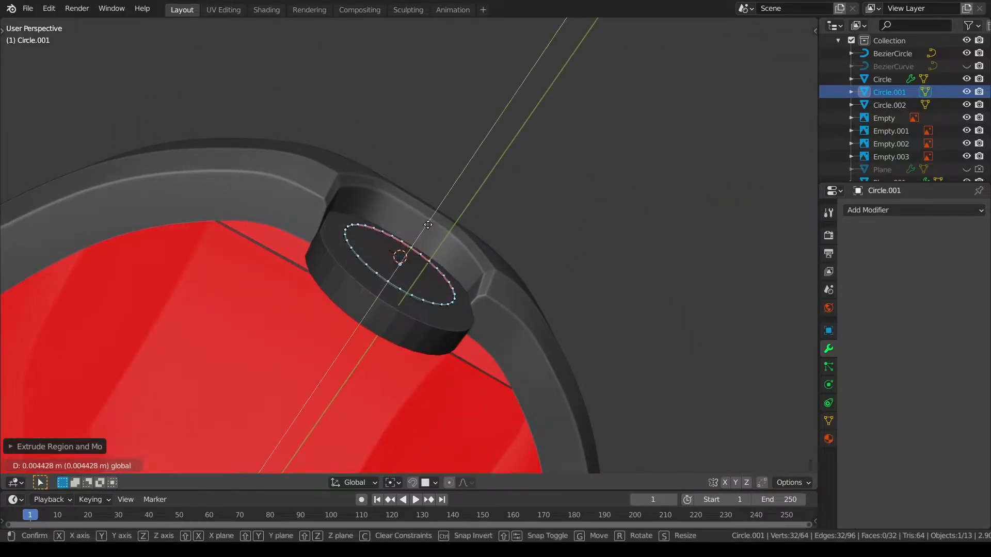
{"action": "left_click", "coordinate": [433, 214]}
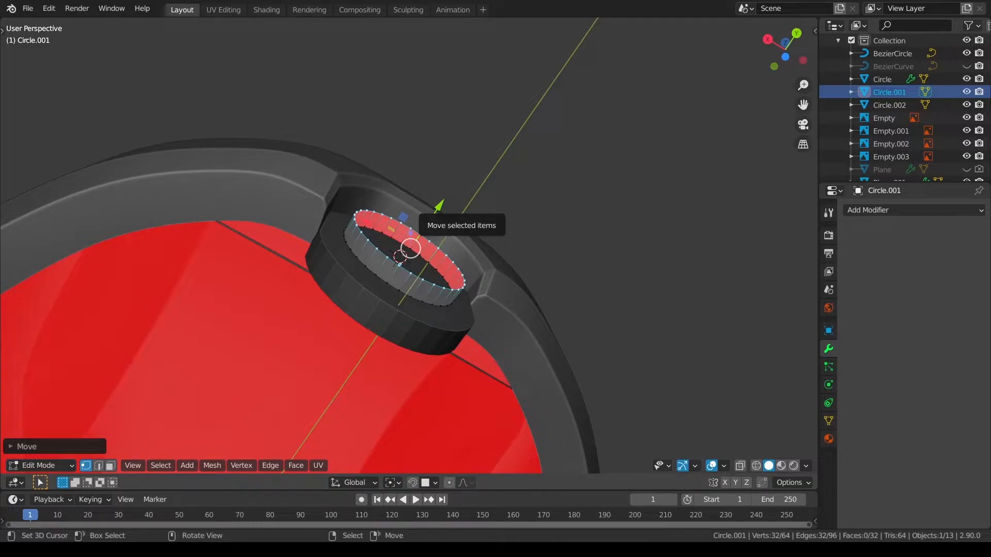
Adjust the position of the outer rim of the short cylindrical wall on the plug
{"action": "mouse_move", "coordinate": [526, 314]}
{"action": "middle_mouse_down"}
{"action": "mouse_move", "coordinate": [613, 339]}
{"action": "mouse_move", "coordinate": [635, 381]}
{"action": "mouse_move", "coordinate": [539, 312]}
{"action": "middle_mouse_up"}
{"action": "key", "text": "g"}
{"action": "left_click", "coordinate": [465, 261]}
Fill the open end of the short cylinder with a face and inset it by a narrow margin
{"action": "middle_click_drag", "start_coordinate": [498, 211], "coordinate": [521, 254]}
{"action": "scroll", "coordinate": [504, 258], "scroll_direction": "up", "scroll_amount": 4}
{"action": "scroll", "coordinate": [521, 254], "scroll_direction": "up", "scroll_amount": 2}
{"action": "key", "text": "f"}
{"action": "key", "text": "u"}
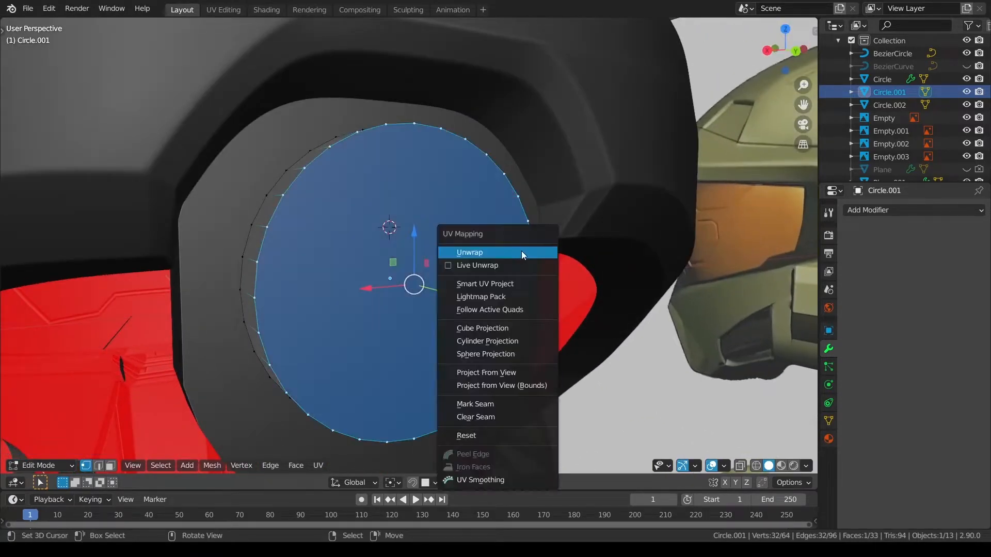
{"action": "key", "text": "i"}
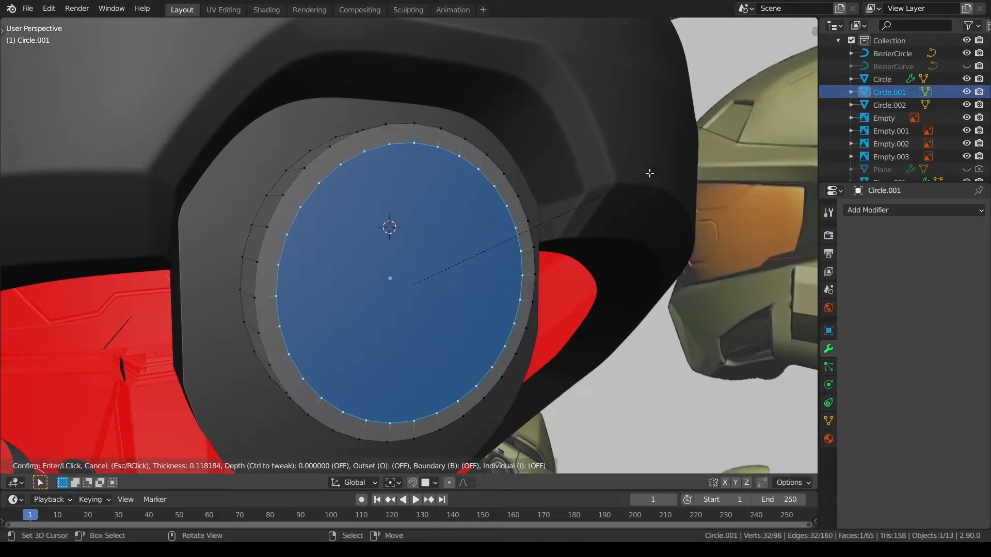
{"action": "left_click", "coordinate": [652, 171]}
Scale the inset face to about 0.97 to match the inner disc in the back reference image
{"action": "key", "text": "F3"}
{"action": "key", "text": "ctrl+KP_1"}
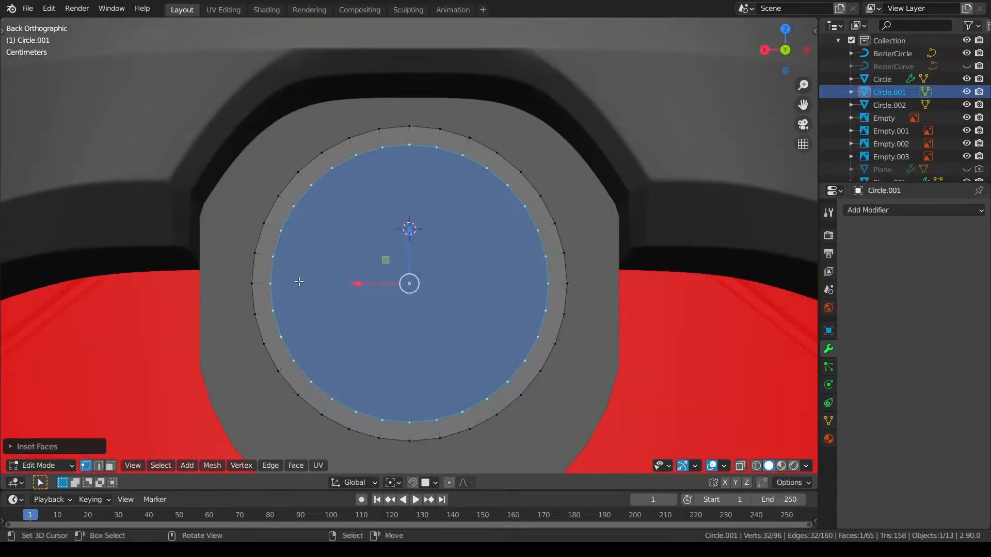
{"action": "key", "text": "alt+z"}
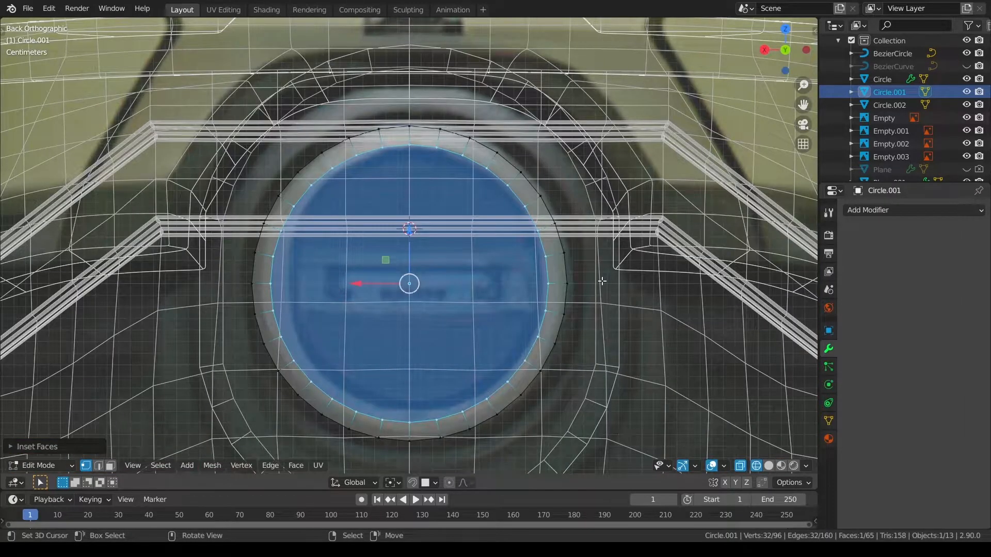
{"action": "key", "text": "s"}
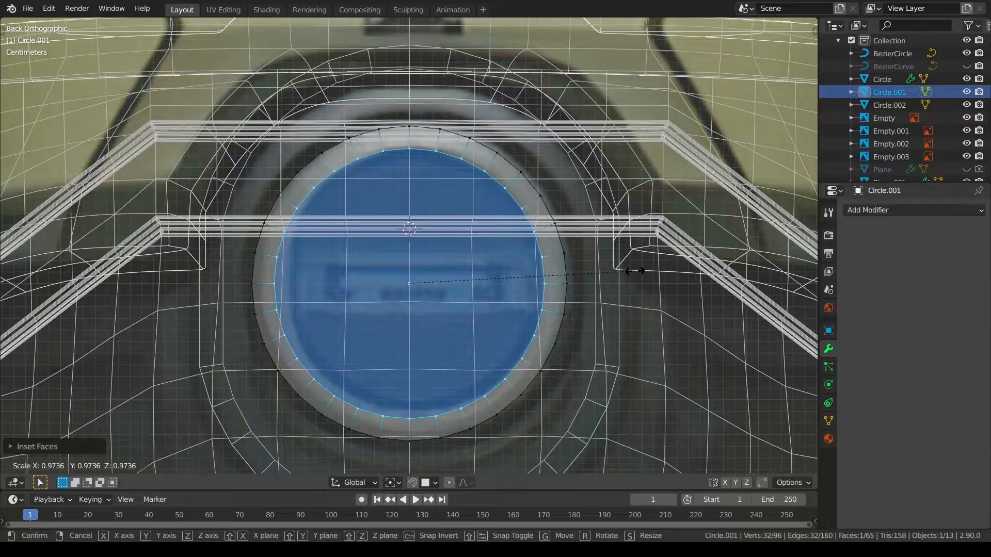
{"action": "left_click", "coordinate": [635, 271]}
{"action": "key", "text": "alt+z"}
Extrude the inset face inward to recess the disc inside the ring
{"action": "middle_click_drag", "start_coordinate": [639, 274], "coordinate": [541, 313]}
{"action": "key", "text": "e"}
{"action": "right_click", "coordinate": [531, 317]}
{"action": "left_click_drag", "start_coordinate": [359, 295], "coordinate": [384, 291]}
{"action": "key", "text": "KP_1"}
{"action": "key", "text": "alt+a"}
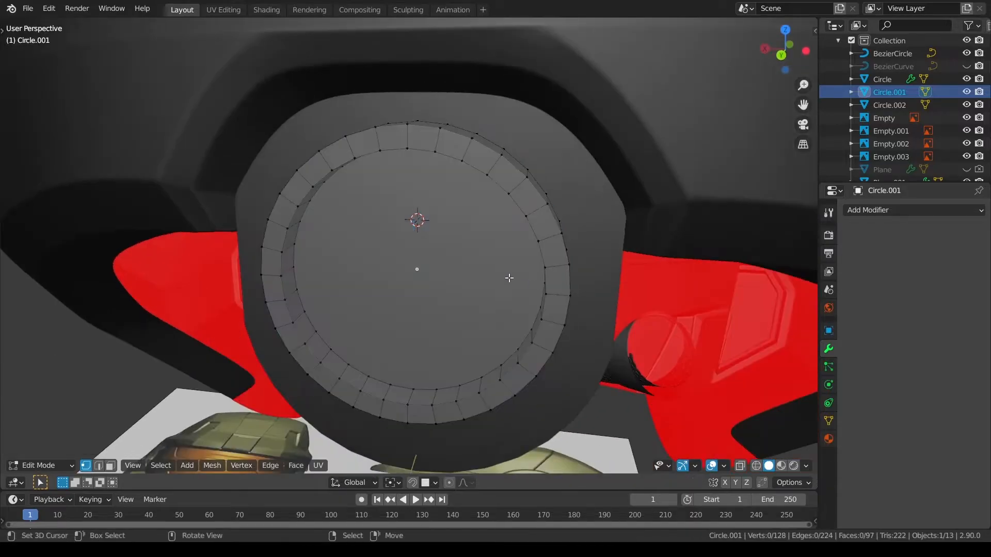
Compare the recessed disc with the horizontal bar detail in the back reference image using wireframe shading
{"action": "scroll", "coordinate": [523, 277], "scroll_direction": "up", "scroll_amount": 5}
{"action": "key", "text": "alt+z"}
{"action": "key", "text": "ctrl+KP_1"}
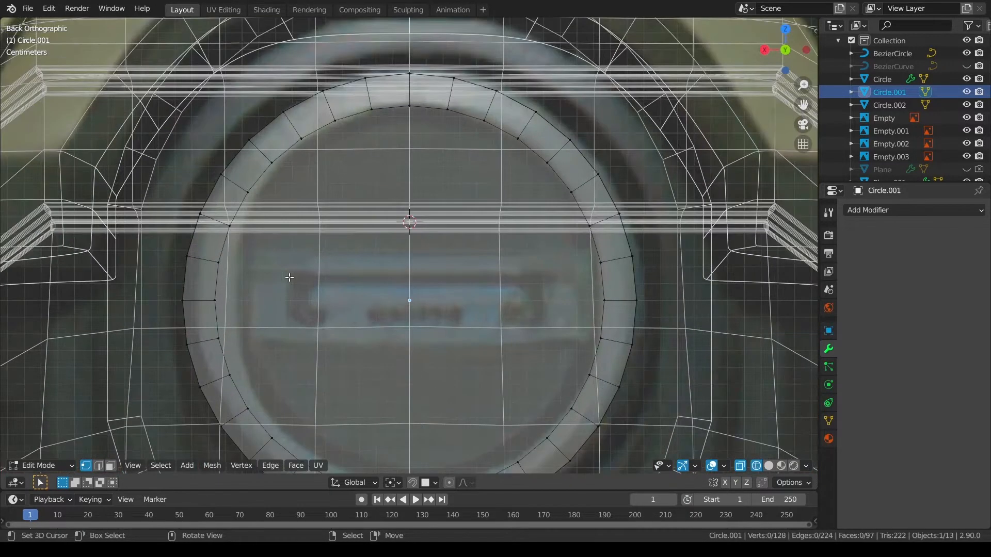
{"action": "key", "text": "alt+z"}
{"action": "key", "text": "z"}
{"action": "left_click", "coordinate": [260, 272]}
{"action": "scroll", "coordinate": [260, 272], "scroll_direction": "down", "scroll_amount": 3}
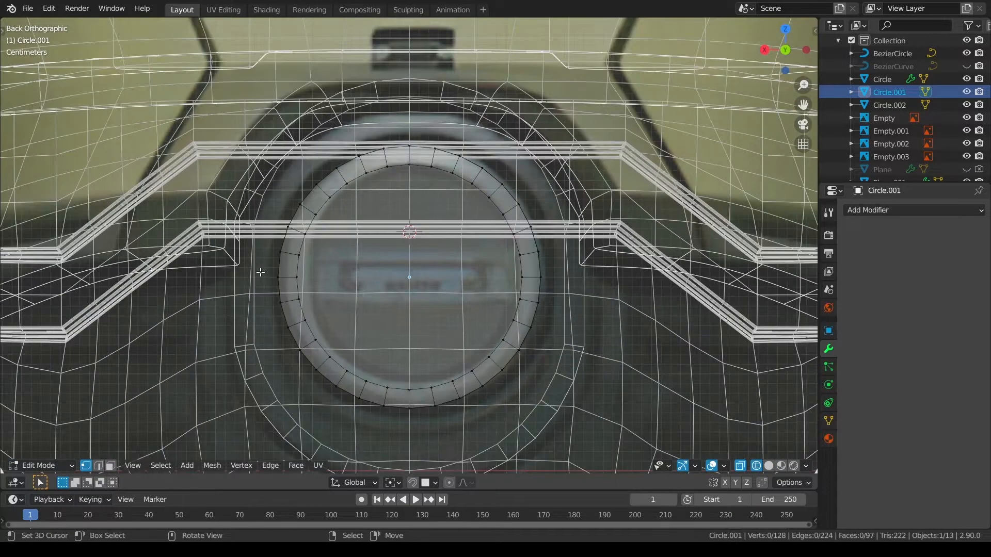
{"action": "scroll", "coordinate": [260, 272], "scroll_direction": "up", "scroll_amount": 2}
{"action": "middle_click_drag", "start_coordinate": [478, 285], "coordinate": [488, 283]}
{"action": "key", "text": "z"}
{"action": "left_click", "coordinate": [563, 267]}
Connect opposite rim vertices of the recessed disc with two horizontal edges, one above and one below its centre
{"action": "right_click", "coordinate": [548, 260]}
{"action": "middle_click_drag", "start_coordinate": [300, 261], "coordinate": [284, 267]}
{"action": "right_click", "coordinate": [282, 268], "text": "shift"}
{"action": "key", "text": "j"}
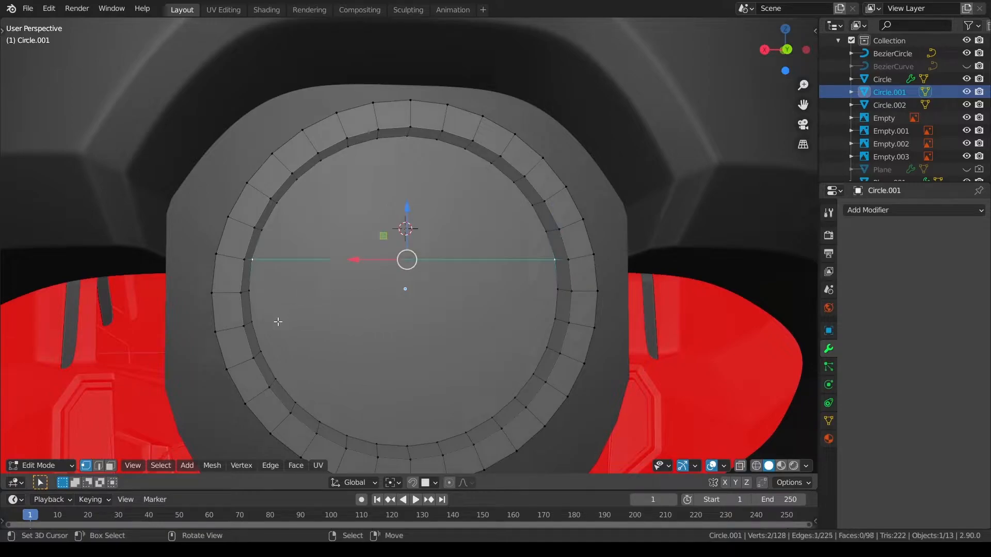
{"action": "right_click", "coordinate": [251, 322]}
{"action": "right_click", "coordinate": [538, 325], "text": "shift"}
{"action": "key", "text": "j"}
{"action": "key", "text": "a"}
{"action": "key", "text": "alt+a"}
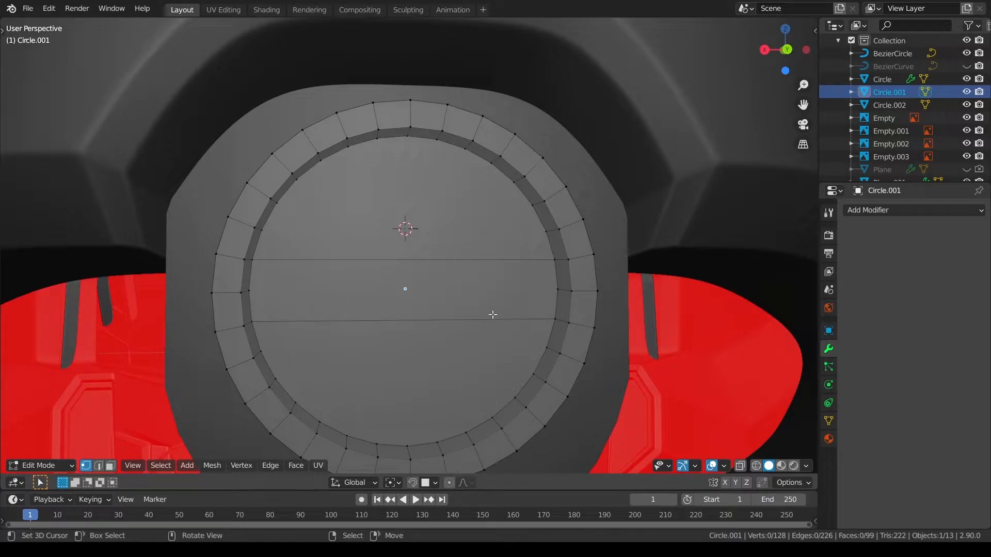
Delete the four recess wall faces at the ends of the middle strip and the strip face between the two edges
{"action": "left_click", "coordinate": [111, 466]}
{"action": "right_click", "coordinate": [241, 278]}
{"action": "right_click", "coordinate": [247, 307]}
{"action": "right_click", "coordinate": [247, 279], "text": "shift"}
{"action": "right_click", "coordinate": [561, 281], "text": "shift"}
{"action": "right_click", "coordinate": [564, 303], "text": "shift"}
{"action": "key", "text": "x"}
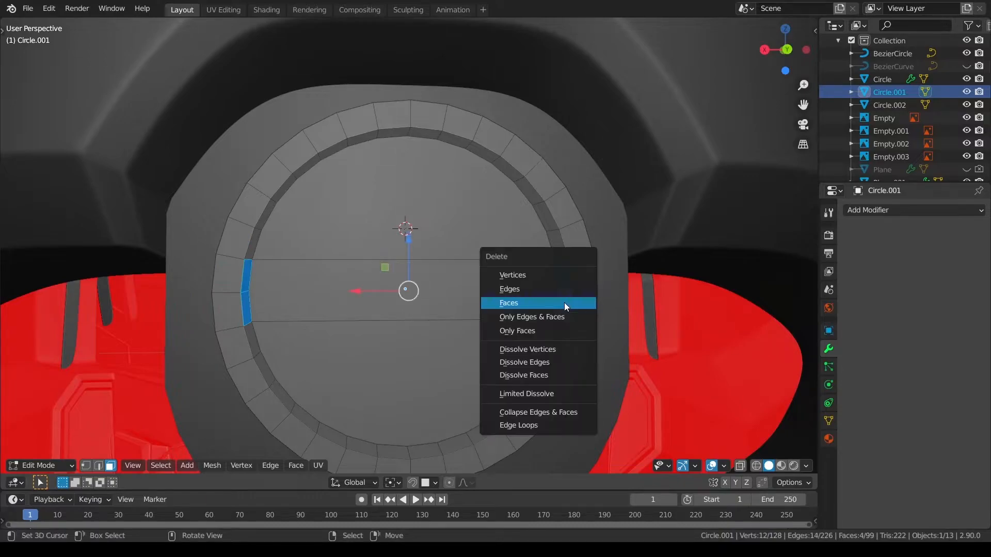
{"action": "left_click", "coordinate": [565, 302]}
{"action": "right_click", "coordinate": [386, 315]}
{"action": "key", "text": "x"}
{"action": "left_click", "coordinate": [363, 307]}
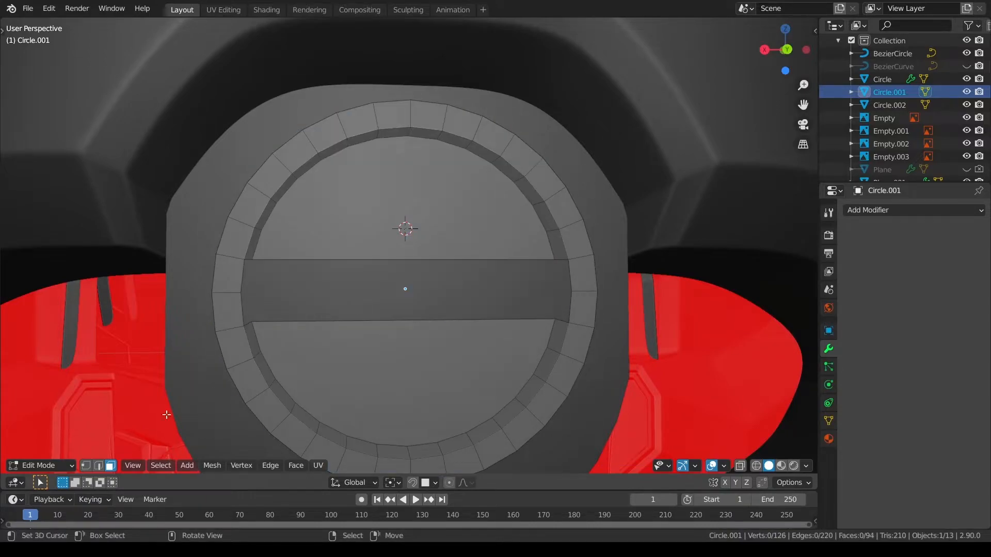
Fill a bar face across the gap between the ring's inner rim edges, using two edges at each end
{"action": "left_click", "coordinate": [98, 466]}
{"action": "right_click", "coordinate": [242, 276]}
{"action": "right_click", "coordinate": [242, 308], "text": "shift"}
{"action": "right_click", "coordinate": [570, 308], "text": "shift"}
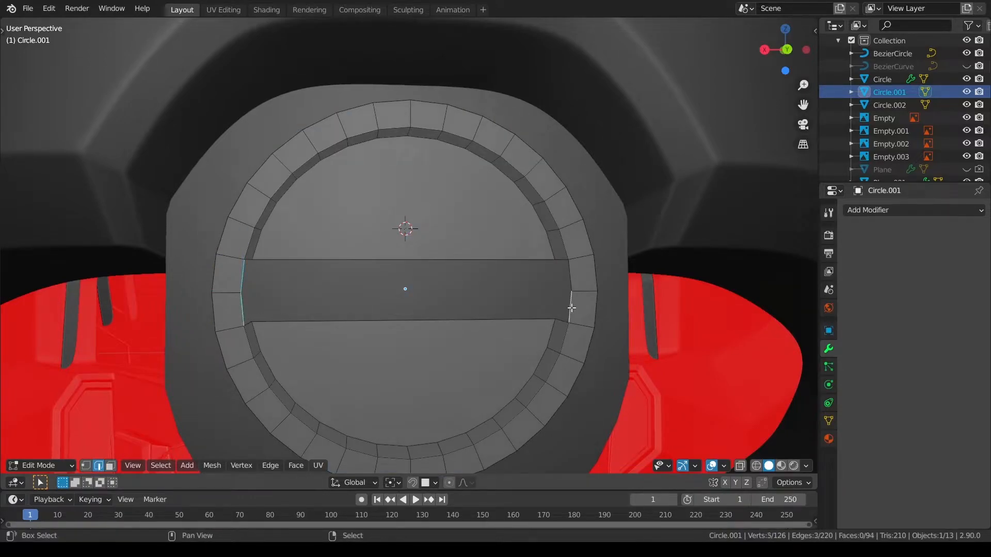
{"action": "right_click", "coordinate": [569, 276], "text": "shift"}
{"action": "key", "text": "f"}
{"action": "key", "text": "a"}
{"action": "key", "text": "a"}
Fill the upper and lower sides of the bar between its front edges and the recessed disc's edges
{"action": "middle_click_drag", "start_coordinate": [533, 310], "coordinate": [511, 338]}
{"action": "right_click", "coordinate": [463, 266]}
{"action": "right_click", "coordinate": [465, 249], "text": "shift"}
{"action": "key", "text": "f"}
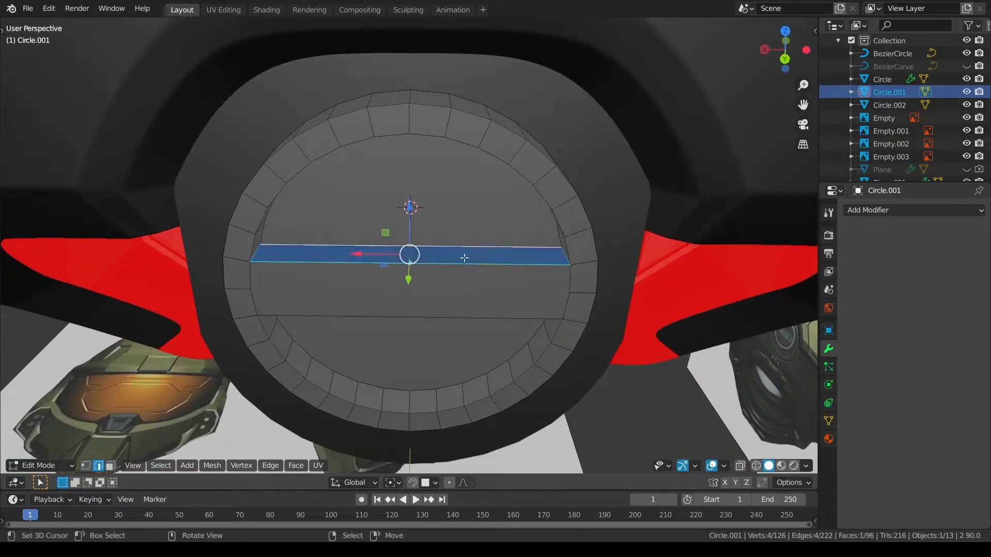
{"action": "middle_click_drag", "start_coordinate": [463, 252], "coordinate": [450, 201]}
{"action": "key", "text": "a"}
{"action": "right_click", "coordinate": [426, 318]}
{"action": "right_click", "coordinate": [400, 340], "text": "shift"}
{"action": "key", "text": "f"}
{"action": "key", "text": "a"}
{"action": "key", "text": "a"}
Connect the middle vertices at the bar's two ends with a lengthwise edge
{"action": "middle_click_drag", "start_coordinate": [394, 329], "coordinate": [385, 364]}
{"action": "scroll", "coordinate": [372, 346], "scroll_direction": "up", "scroll_amount": 3}
{"action": "key", "text": "ctrl+r"}
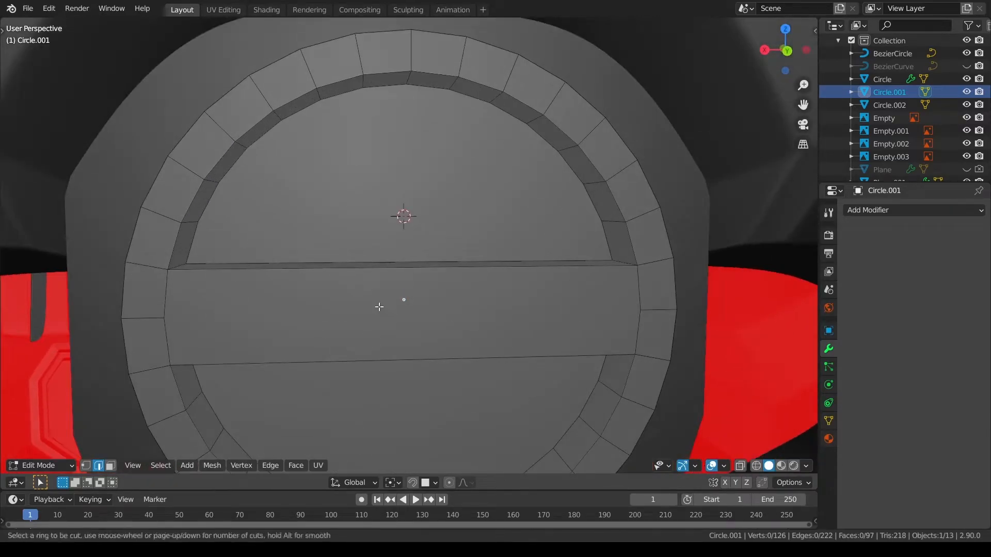
{"action": "key", "text": "Escape"}
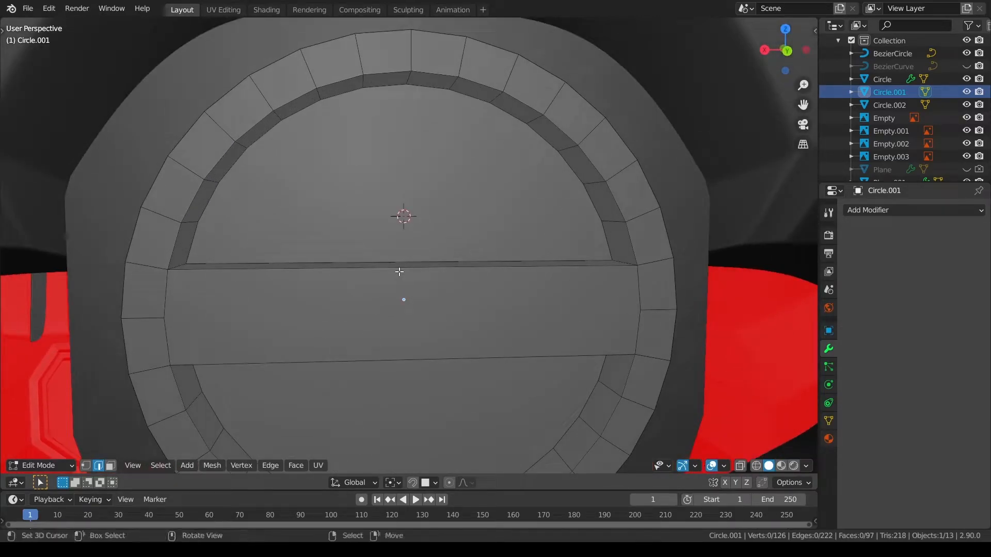
{"action": "key", "text": "1"}
{"action": "left_click", "coordinate": [185, 315]}
{"action": "left_click", "coordinate": [640, 310], "text": "shift"}
{"action": "key", "text": "j"}
{"action": "key", "text": "alt+a"}
Add a vertical loop cut through the bar's middle and bevel it into two edge loops close to the bar's ends
{"action": "key", "text": "ctrl+r"}
{"action": "left_click", "coordinate": [418, 293]}
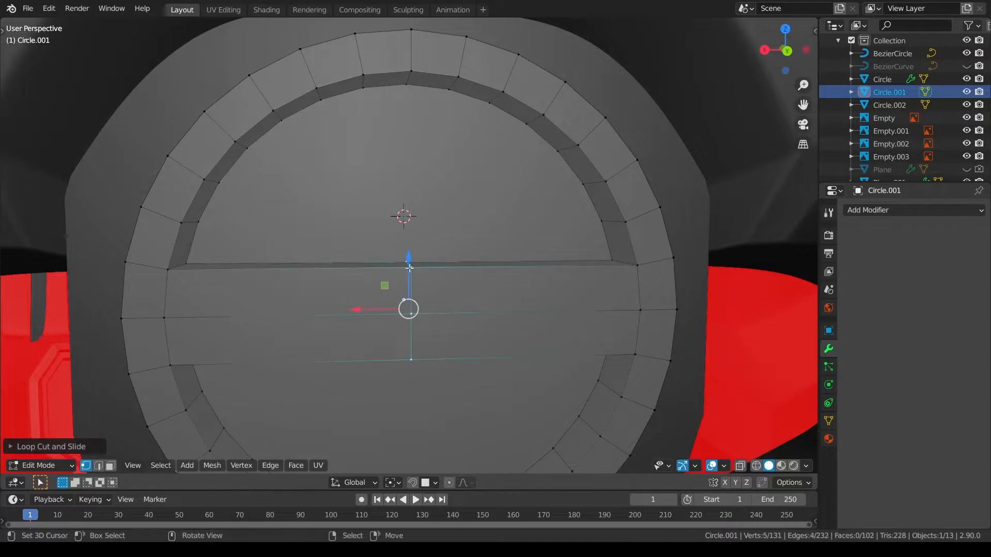
{"action": "key", "text": "ctrl+KP_1"}
{"action": "key", "text": "ctrl+b"}
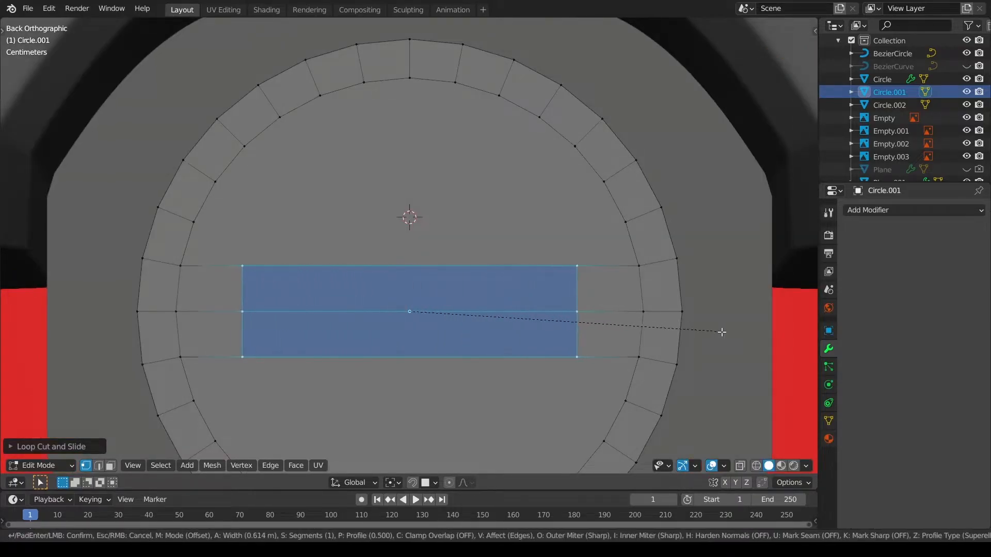
{"action": "left_click", "coordinate": [774, 338]}
Edge-slide the loop near the bar's left end with Even enabled so it follows the ring's curve
{"action": "left_click", "coordinate": [100, 466]}
{"action": "key", "text": "alt+a"}
{"action": "right_click", "coordinate": [192, 329], "text": "alt"}
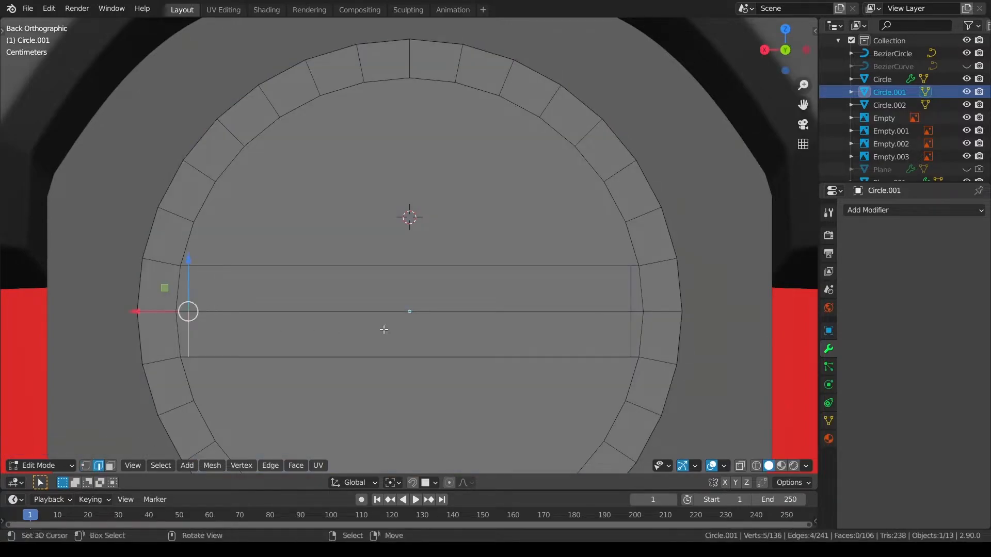
{"action": "key", "text": "g"}
{"action": "key", "text": "g"}
{"action": "key", "text": "e"}
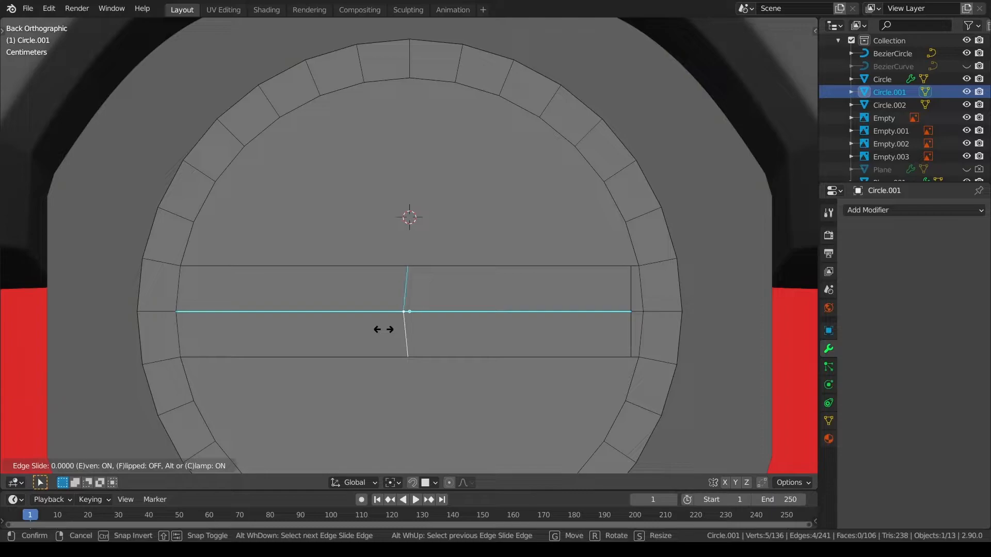
{"action": "left_click", "coordinate": [163, 333]}
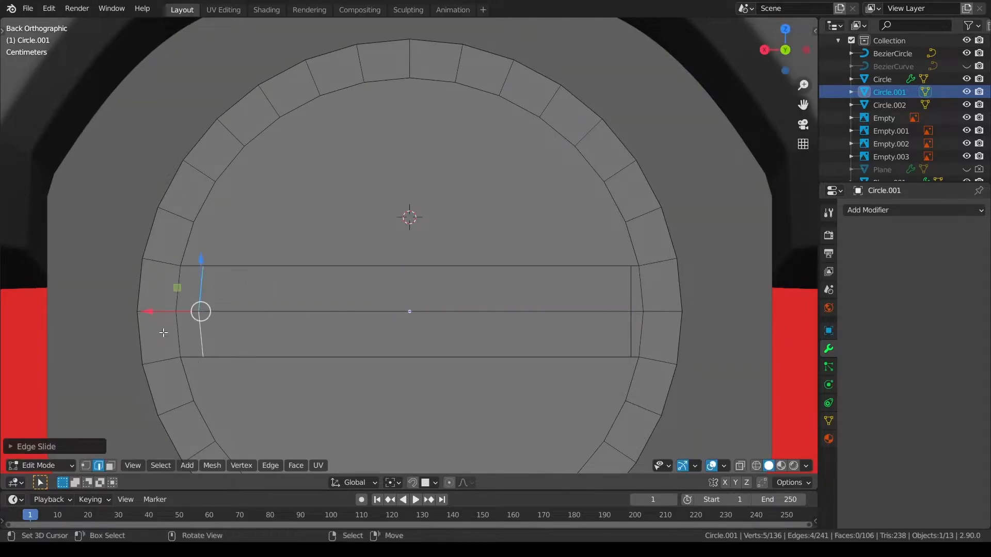
{"action": "key", "text": "g"}
{"action": "key", "text": "g"}
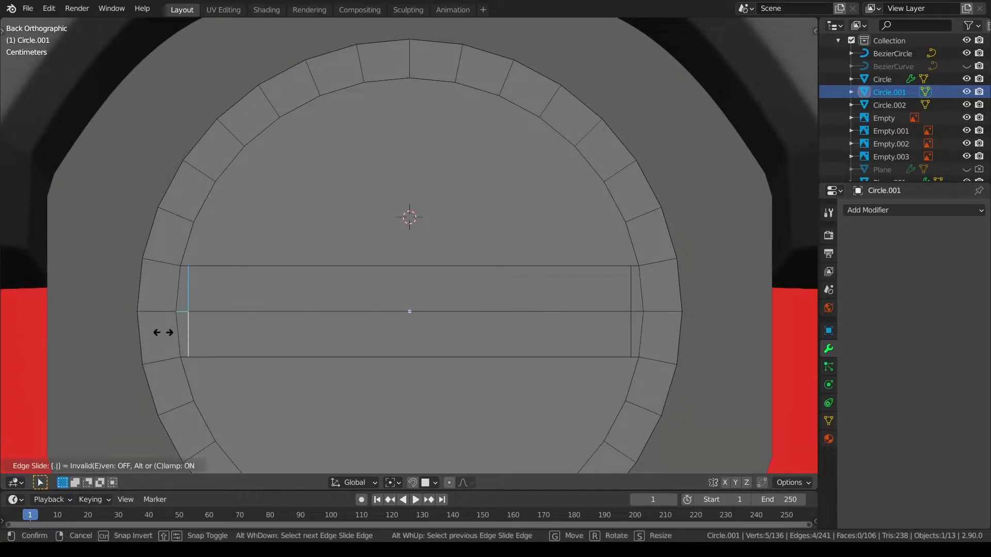
{"action": "key", "text": "Escape"}
{"action": "left_click", "coordinate": [188, 313], "text": "alt"}
{"action": "key", "text": "g"}
{"action": "key", "text": "g"}
{"action": "key", "text": "e"}
{"action": "key", "text": "f"}
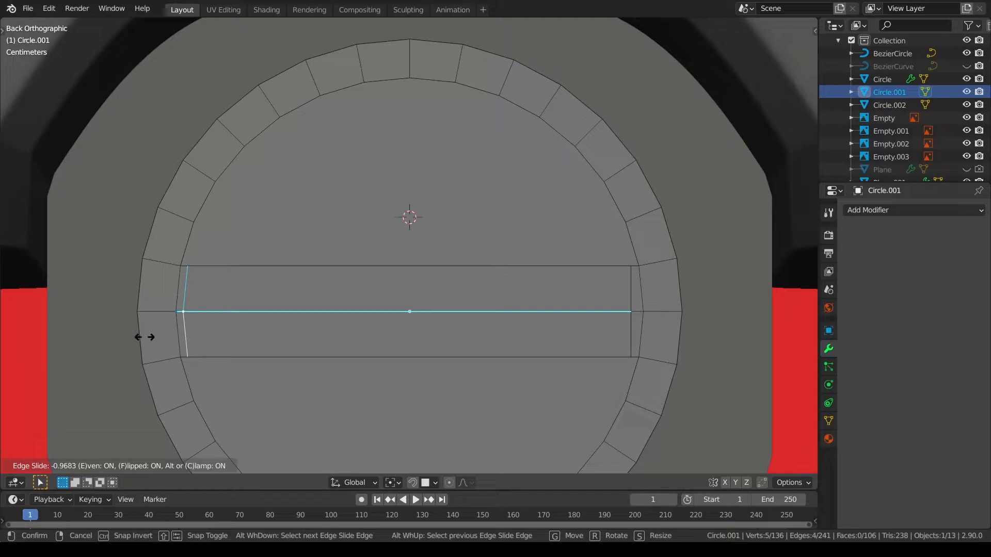
{"action": "key", "text": "Escape"}
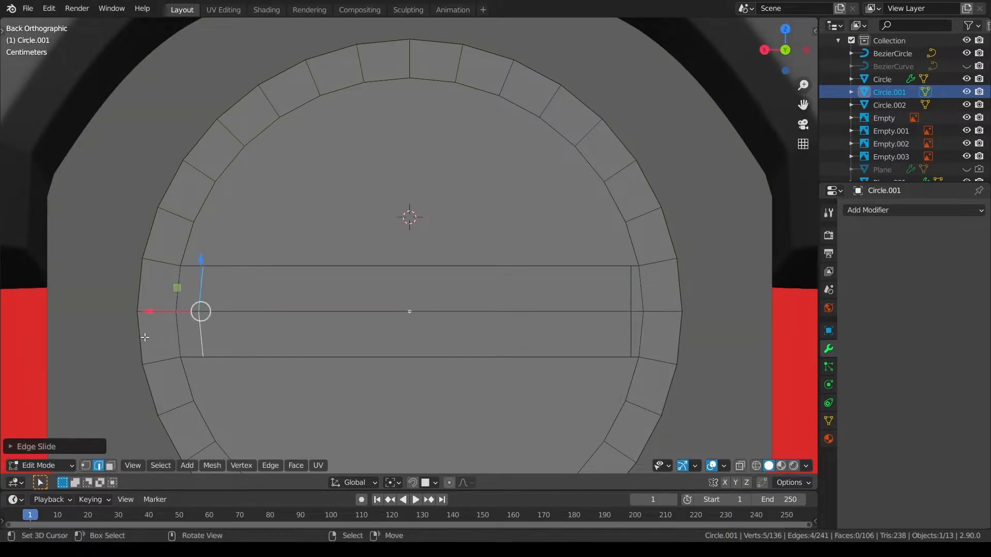
Edge-slide the bar's left loop toward the ring with Even on and a factor of 0.97
{"action": "key", "text": "g"}
{"action": "key", "text": "g"}
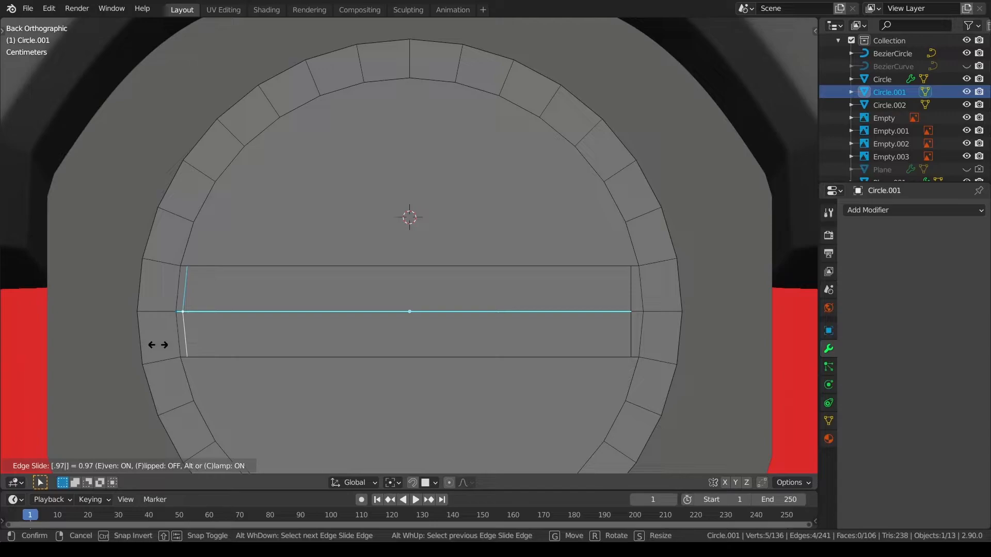
{"action": "left_click", "coordinate": [158, 345]}
{"action": "key", "text": "a"}
{"action": "key", "text": "a"}
Edge-slide the bar's right loop toward the ring with Even and Flipped on and a factor of -0.97
{"action": "left_click", "coordinate": [630, 312]}
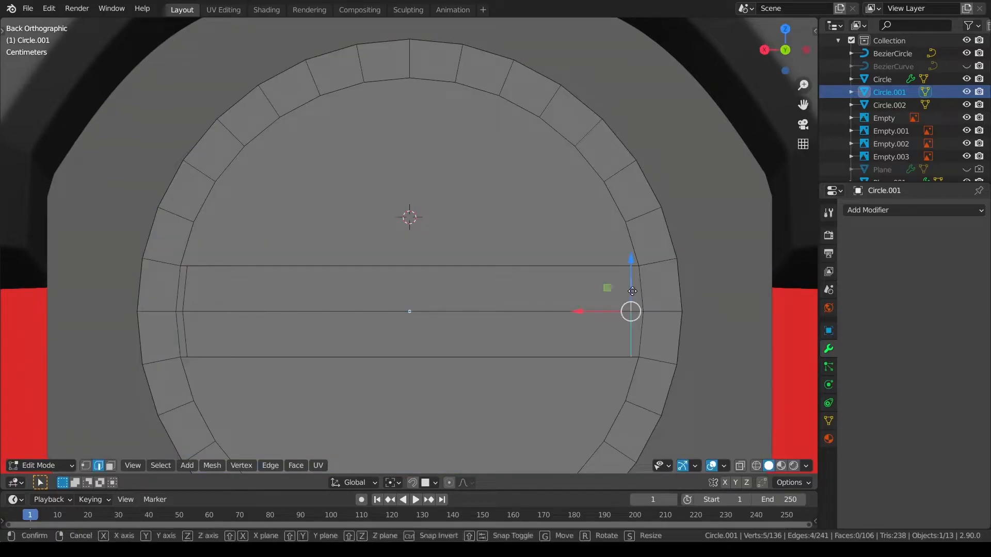
{"action": "left_click", "coordinate": [630, 312], "text": "alt"}
{"action": "key", "text": "g"}
{"action": "key", "text": "g"}
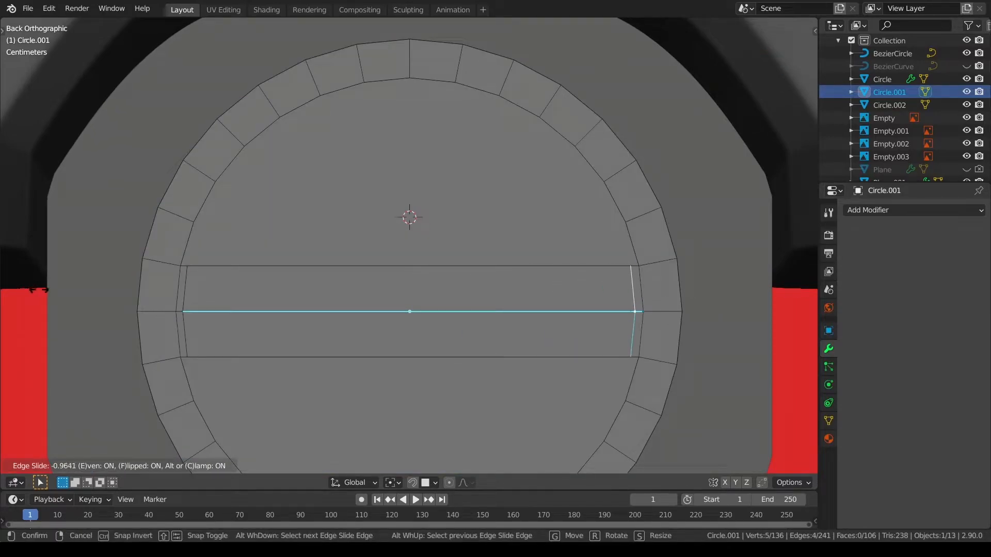
{"action": "type", "text": "-.87"}
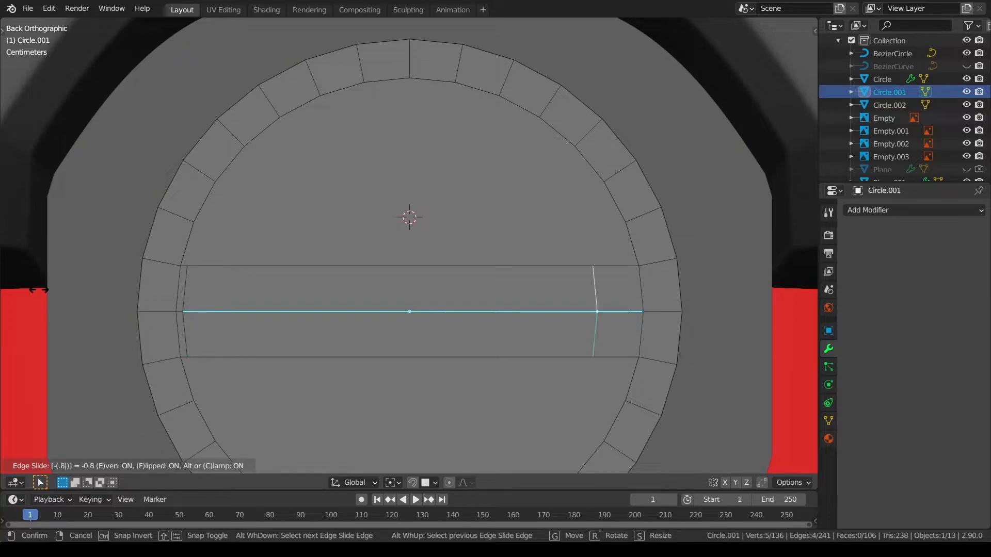
{"action": "key", "text": "BackSpace"}
{"action": "key", "text": "BackSpace"}
{"action": "type", "text": "97"}
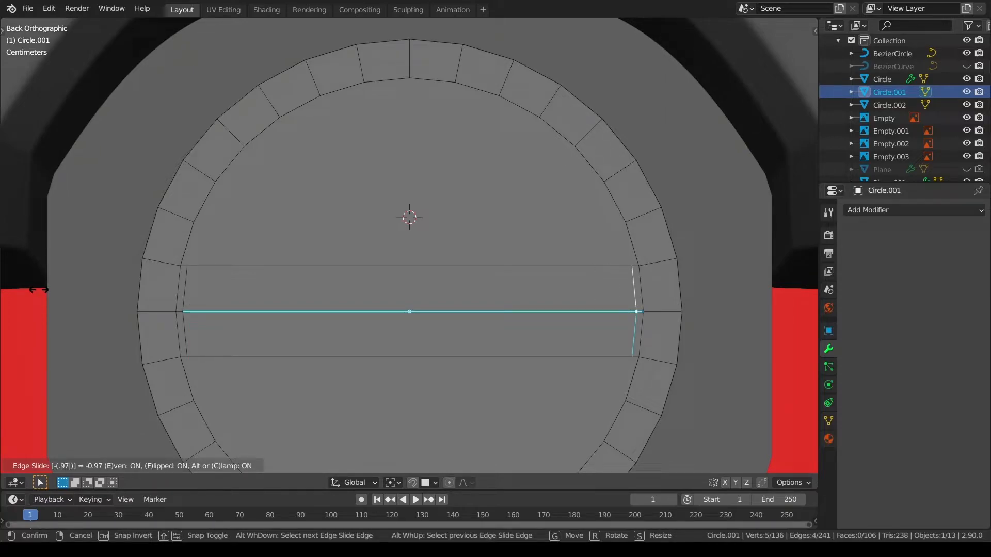
{"action": "key", "text": "Return"}
{"action": "key", "text": "alt+a"}
Delete the narrow face strips between the bar's end loops and the ring at both ends
{"action": "middle_click_drag", "start_coordinate": [3, 268], "coordinate": [158, 342]}
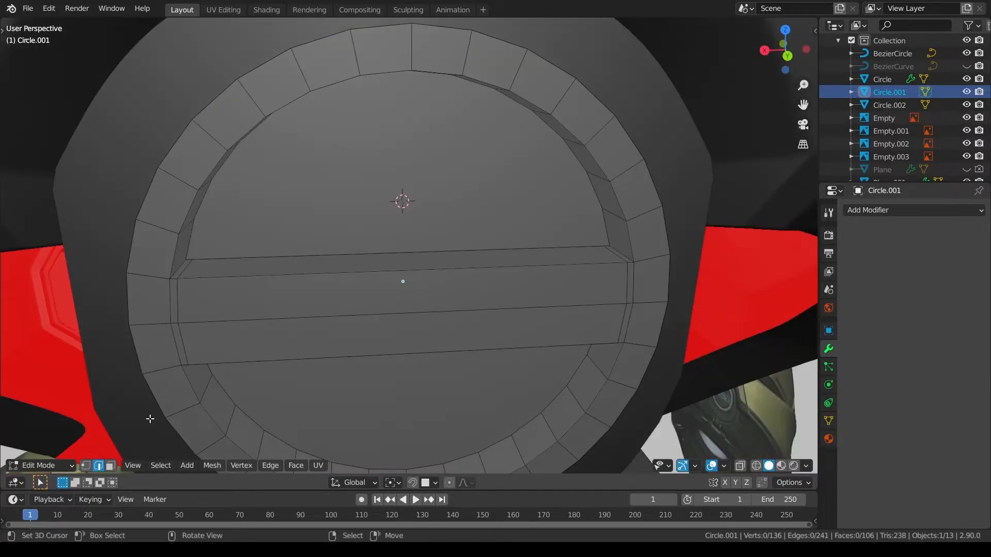
{"action": "left_click", "coordinate": [110, 465]}
{"action": "left_click", "coordinate": [166, 294], "text": "alt"}
{"action": "left_click", "coordinate": [632, 267], "text": "alt+shift"}
{"action": "key", "text": "x"}
{"action": "left_click", "coordinate": [659, 289]}
{"action": "key", "text": "a"}
{"action": "key", "text": "alt+a"}
{"action": "middle_click_drag", "start_coordinate": [473, 320], "coordinate": [452, 243]}
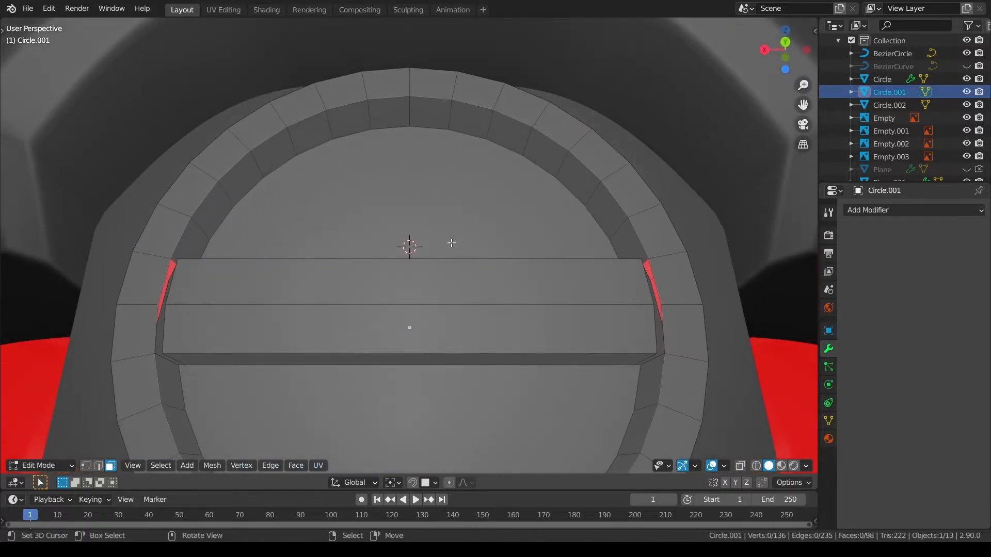
Scale the bar's left and right end edges slightly inward along X in the back view
{"action": "middle_click_drag", "start_coordinate": [421, 339], "coordinate": [376, 429]}
{"action": "left_click", "coordinate": [99, 467]}
{"action": "right_click", "coordinate": [173, 298]}
{"action": "right_click", "coordinate": [178, 330], "text": "shift"}
{"action": "right_click", "coordinate": [620, 331], "text": "shift"}
{"action": "right_click", "coordinate": [624, 306], "text": "shift"}
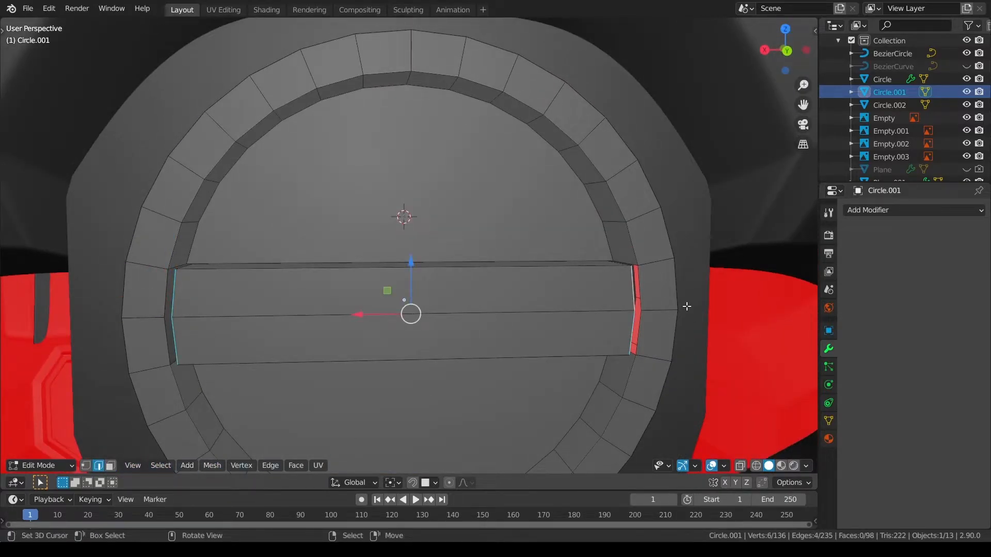
{"action": "key", "text": "ctrl+KP_1"}
{"action": "key", "text": "s"}
{"action": "key", "text": "x"}
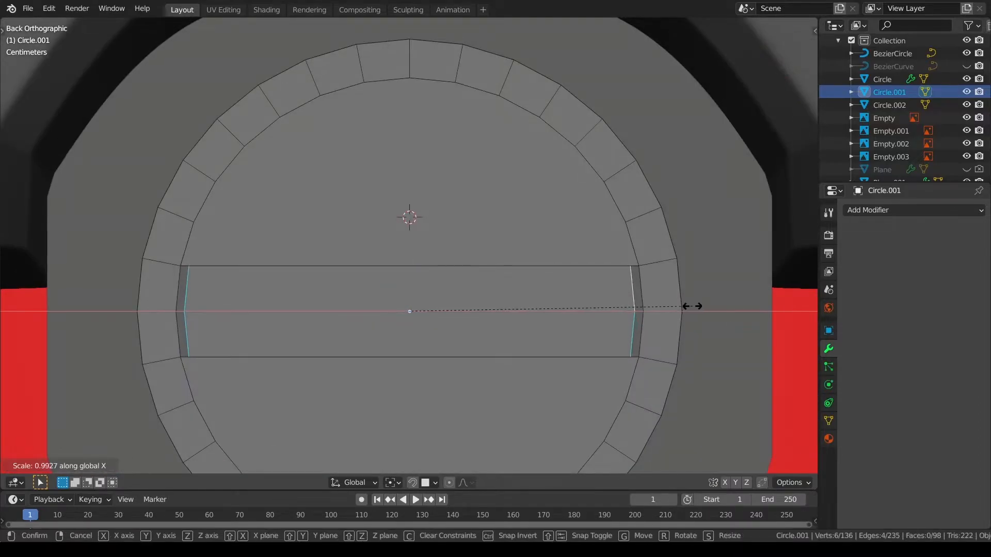
{"action": "left_click", "coordinate": [685, 305]}
Extrude the ring's inner middle vertex beside the bar's left end about 0.028 m along Y to disc depth, using Vertex snapping
{"action": "middle_click_drag", "start_coordinate": [678, 303], "coordinate": [261, 282]}
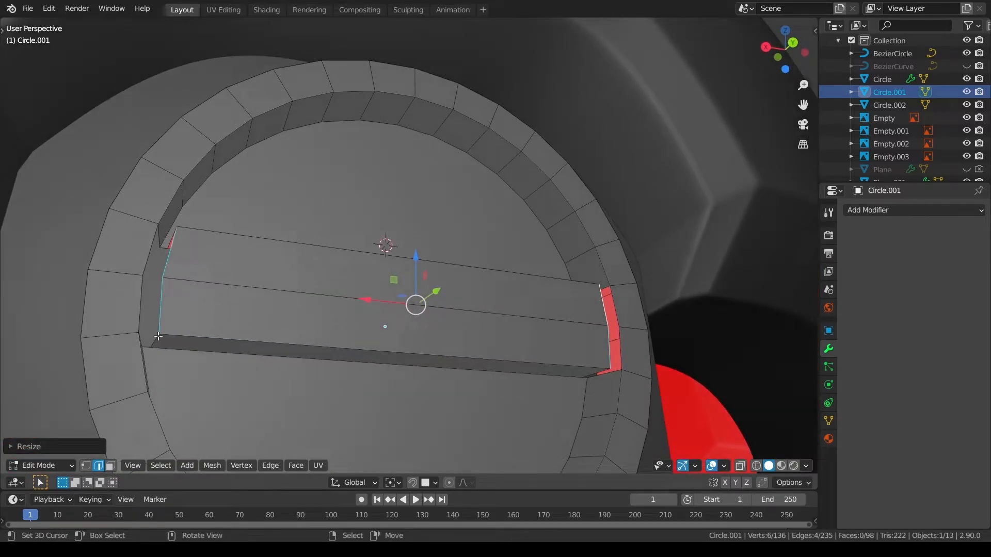
{"action": "left_click", "coordinate": [85, 465]}
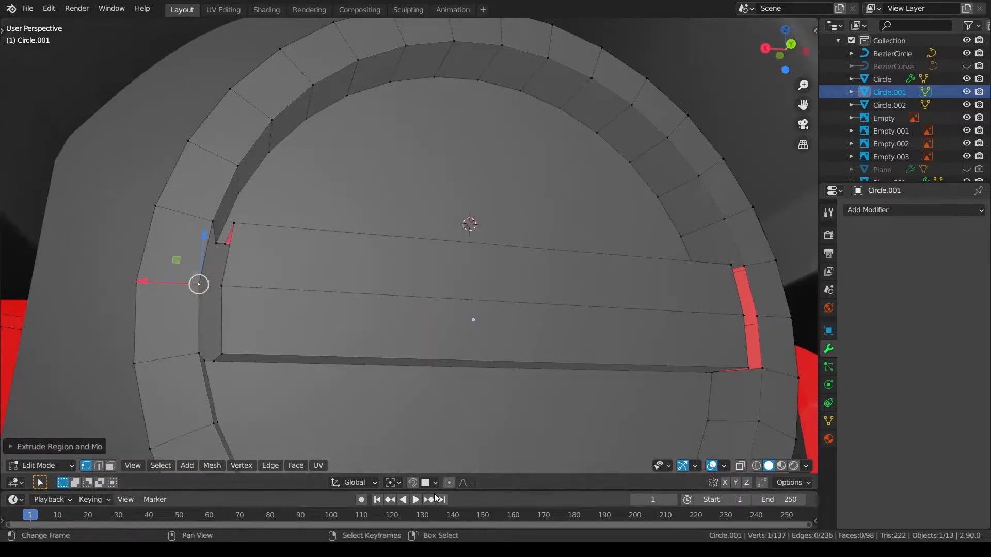
{"action": "left_click", "coordinate": [435, 483]}
{"action": "left_click", "coordinate": [401, 290]}
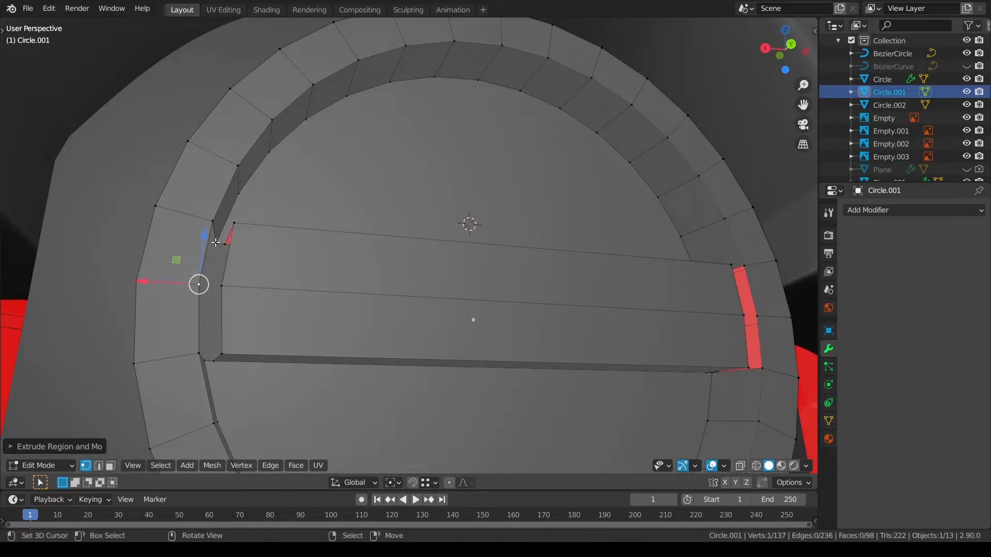
{"action": "key", "text": "g"}
{"action": "key", "text": "y"}
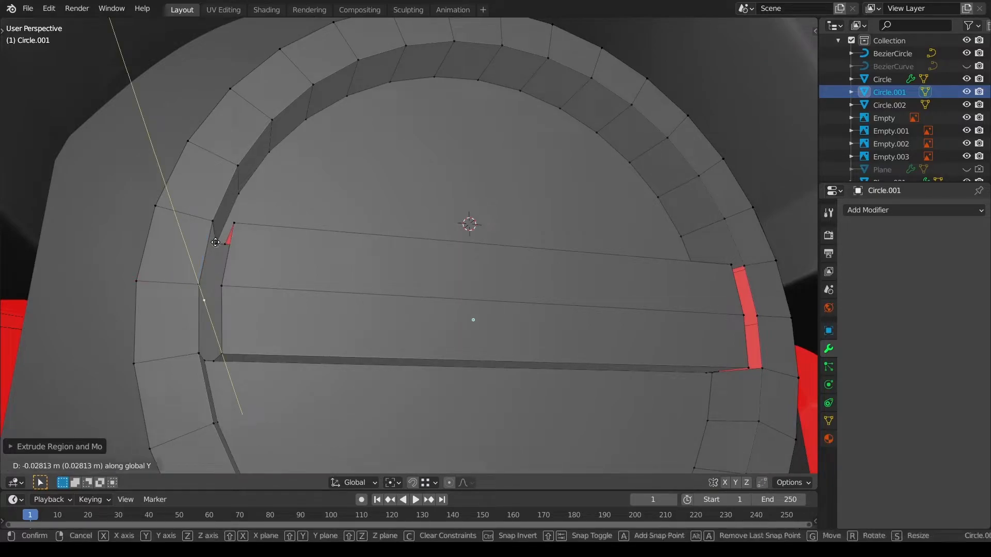
{"action": "left_click", "coordinate": [215, 242]}
Isolate the plug in local view and fill one half of the open ring wall beside the bar's left end
{"action": "key", "text": "KP_Divide"}
{"action": "key", "text": "KP_Decimal"}
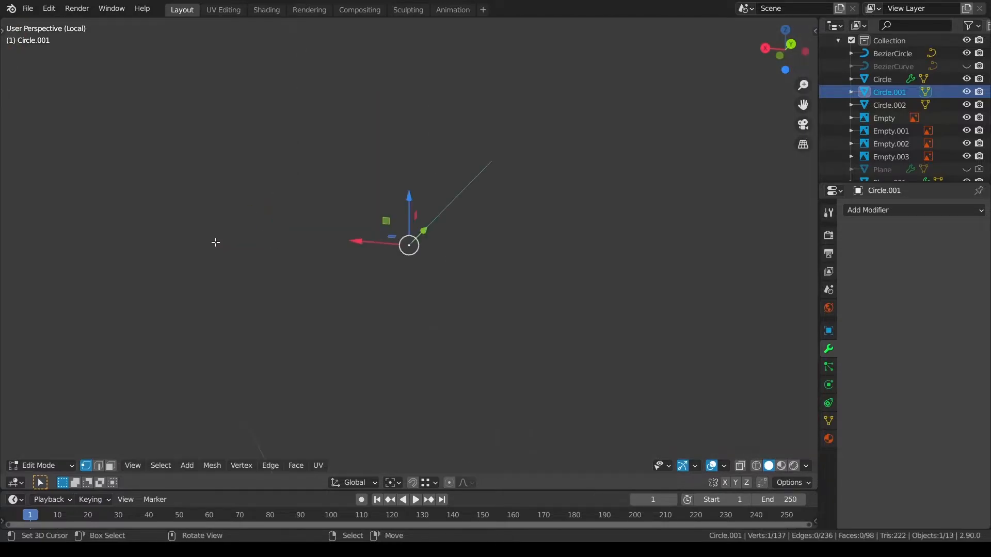
{"action": "middle_click_drag", "start_coordinate": [233, 243], "coordinate": [396, 157]}
{"action": "left_click", "coordinate": [397, 154], "text": "shift"}
{"action": "left_click", "coordinate": [410, 335], "text": "shift"}
{"action": "left_click", "coordinate": [395, 261], "text": "shift"}
{"action": "key", "text": "f"}
Fill the other half of the open ring wall beside the bar's left end
{"action": "middle_click_drag", "start_coordinate": [426, 299], "coordinate": [410, 392]}
{"action": "left_click", "coordinate": [397, 390]}
{"action": "right_click", "coordinate": [387, 342], "text": "shift"}
{"action": "right_click", "coordinate": [393, 227], "text": "shift"}
{"action": "right_click", "coordinate": [407, 246], "text": "shift"}
{"action": "key", "text": "f"}
{"action": "key", "text": "alt+a"}
Extrude the middle vertex of the bar's left end edge along Y to the disc's level with vertex snapping
{"action": "middle_click_drag", "start_coordinate": [439, 292], "coordinate": [423, 310]}
{"action": "scroll", "coordinate": [424, 310], "scroll_direction": "down", "scroll_amount": 2}
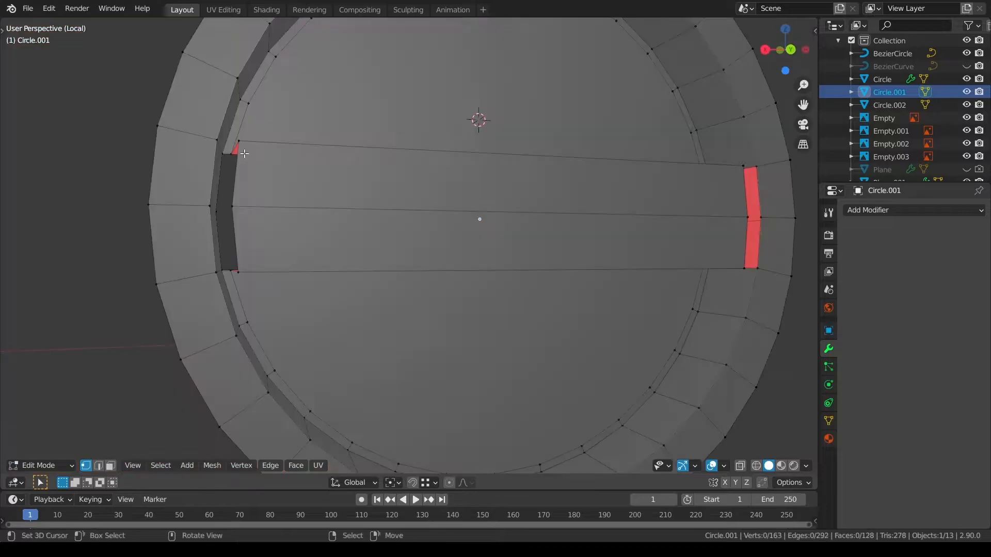
{"action": "right_click", "coordinate": [239, 141]}
{"action": "right_click", "coordinate": [232, 154], "text": "shift"}
{"action": "right_click", "coordinate": [249, 208], "text": "shift"}
{"action": "right_click", "coordinate": [232, 207]}
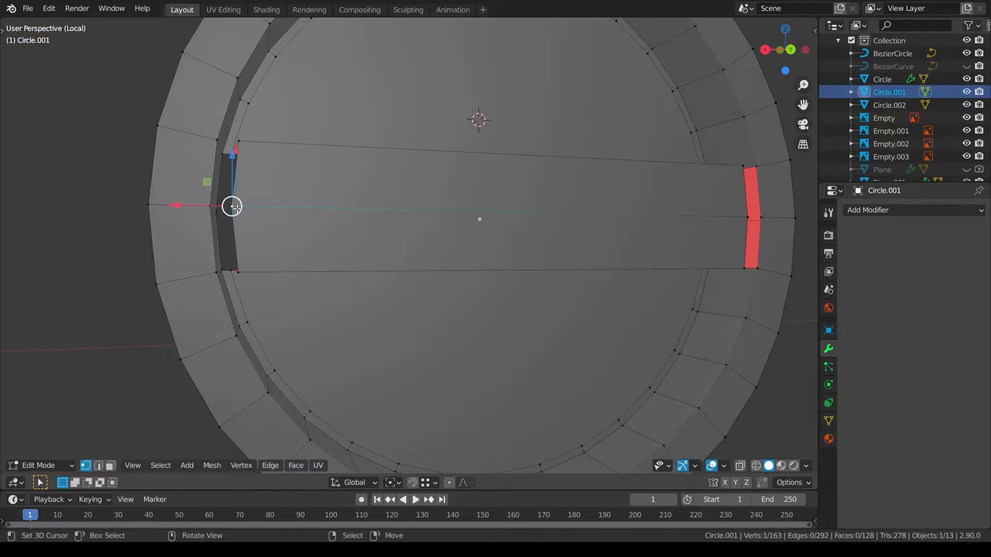
{"action": "middle_click_drag", "start_coordinate": [233, 207], "coordinate": [261, 232]}
{"action": "key", "text": "e"}
{"action": "key", "text": "y"}
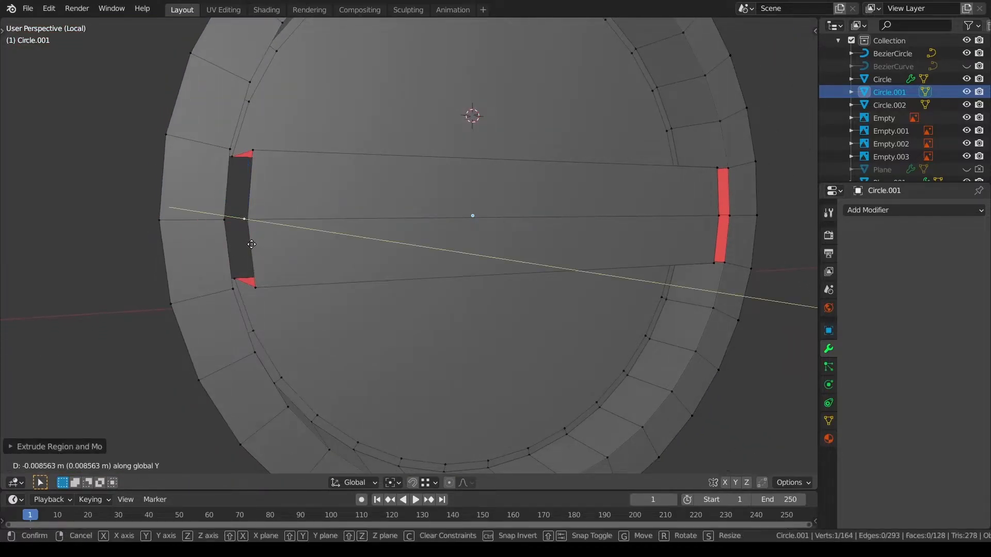
{"action": "key", "text": "ctrl"}
{"action": "left_click", "coordinate": [238, 163]}
Fill the upper half of the bar's left end wall with a face
{"action": "right_click", "coordinate": [233, 157], "text": "shift"}
{"action": "right_click", "coordinate": [253, 151], "text": "shift"}
{"action": "right_click", "coordinate": [250, 222], "text": "shift"}
{"action": "middle_click_drag", "start_coordinate": [265, 240], "coordinate": [462, 286]}
{"action": "key", "text": "f"}
{"action": "key", "text": "alt+a"}
{"action": "right_click", "coordinate": [531, 254]}
{"action": "mouse_move", "coordinate": [542, 252]}
{"action": "middle_mouse_down"}
{"action": "mouse_move", "coordinate": [550, 227]}
{"action": "mouse_move", "coordinate": [552, 241]}
{"action": "middle_mouse_up"}
{"action": "middle_click_drag", "start_coordinate": [554, 291], "coordinate": [578, 260]}
{"action": "scroll", "coordinate": [580, 259], "scroll_direction": "up", "scroll_amount": 2}
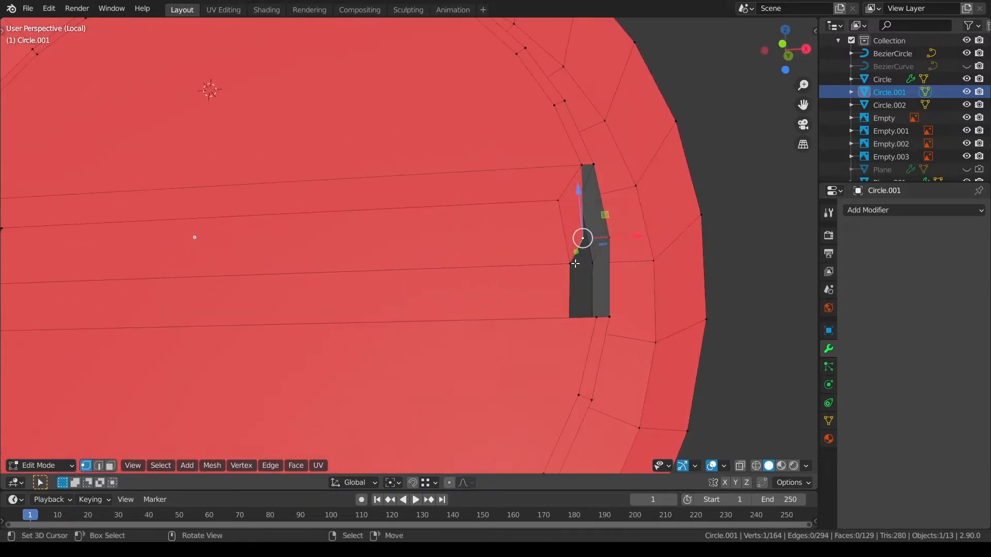
{"action": "key", "text": "g"}
{"action": "key", "text": "x"}
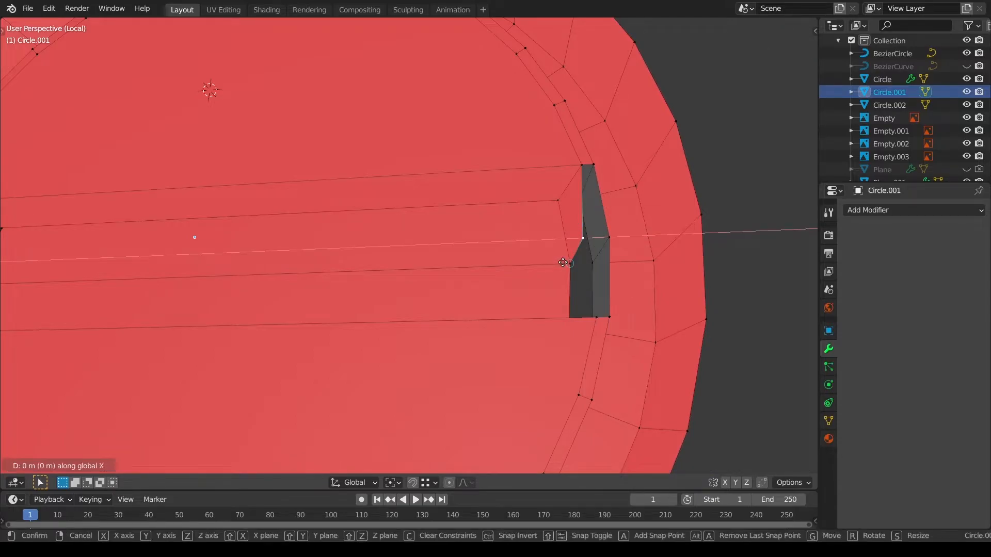
{"action": "key", "text": "Escape"}
Fill the upper half of the floor gap between the bar's end wall and the ring
{"action": "middle_click_drag", "start_coordinate": [564, 263], "coordinate": [553, 317]}
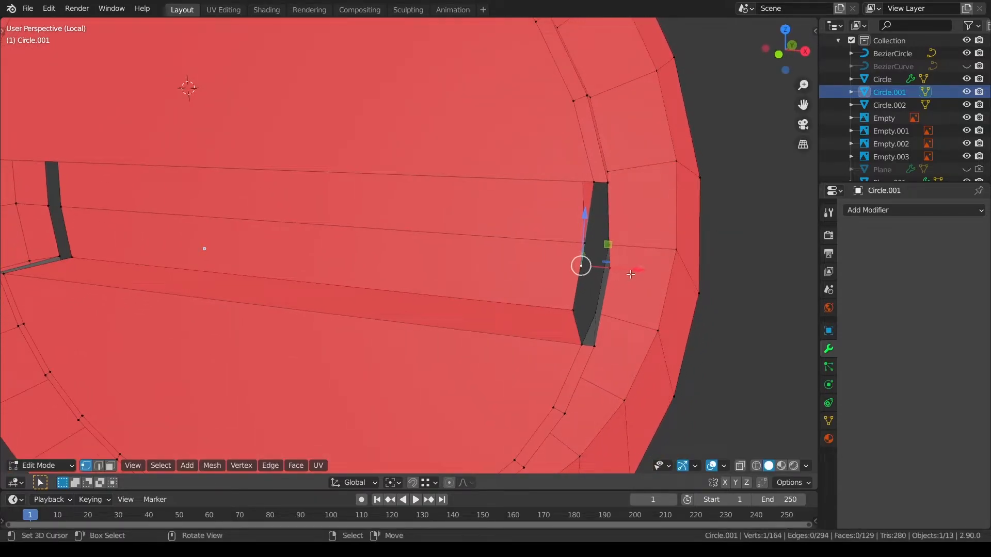
{"action": "middle_click_drag", "start_coordinate": [628, 271], "coordinate": [614, 228]}
{"action": "left_click", "coordinate": [588, 165], "text": "shift"}
{"action": "left_click", "coordinate": [602, 165], "text": "shift"}
{"action": "key", "text": "f"}
Move the middle base vertex of that bar end along X toward the ring
{"action": "left_click", "coordinate": [584, 251]}
{"action": "left_click", "coordinate": [581, 246]}
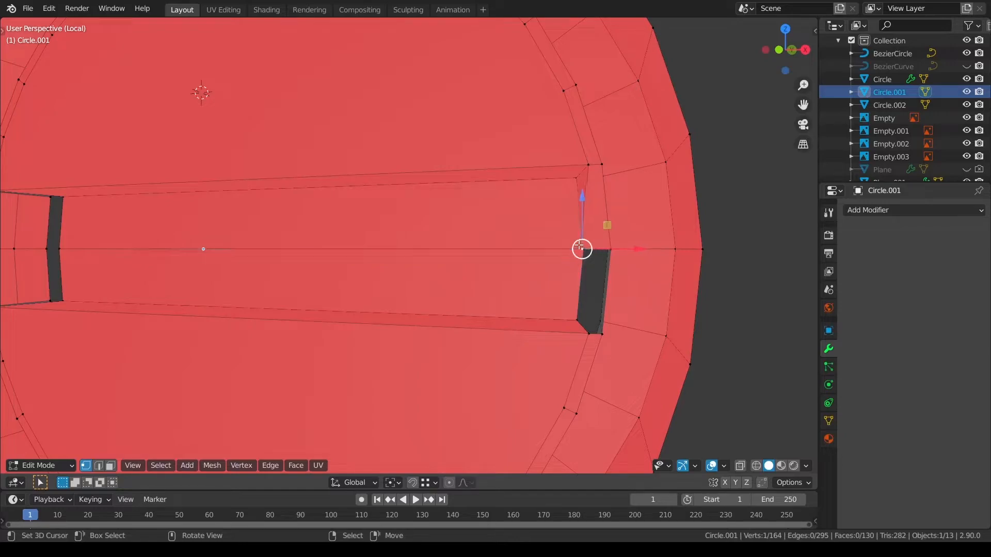
{"action": "key", "text": "g"}
{"action": "key", "text": "x"}
{"action": "left_click", "coordinate": [648, 251]}
Fill the lower half of the bar's end wall and the lower half of the adjoining floor gap
{"action": "right_click", "coordinate": [580, 251]}
{"action": "right_click", "coordinate": [578, 319], "text": "shift"}
{"action": "right_click", "coordinate": [589, 329], "text": "shift"}
{"action": "key", "text": "f"}
{"action": "right_click", "coordinate": [597, 251]}
{"action": "right_click", "coordinate": [590, 331], "text": "shift"}
{"action": "key", "text": "f"}
{"action": "key", "text": "alt+a"}
In back view, knife a vertical line through the plug's centre with angle constraint and cut through on
{"action": "scroll", "coordinate": [238, 260], "scroll_direction": "down", "scroll_amount": 4}
{"action": "key", "text": "KP_1"}
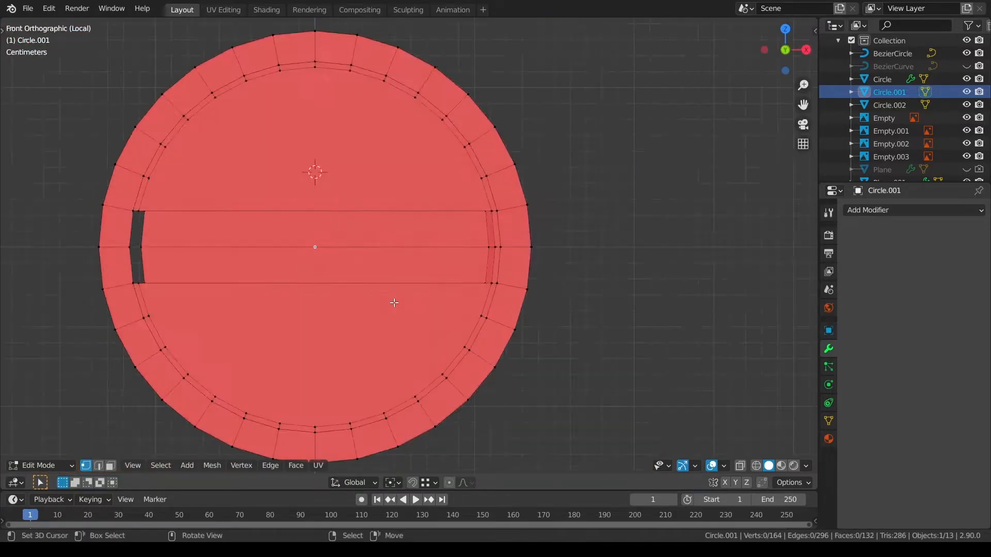
{"action": "key", "text": "ctrl+KP_1"}
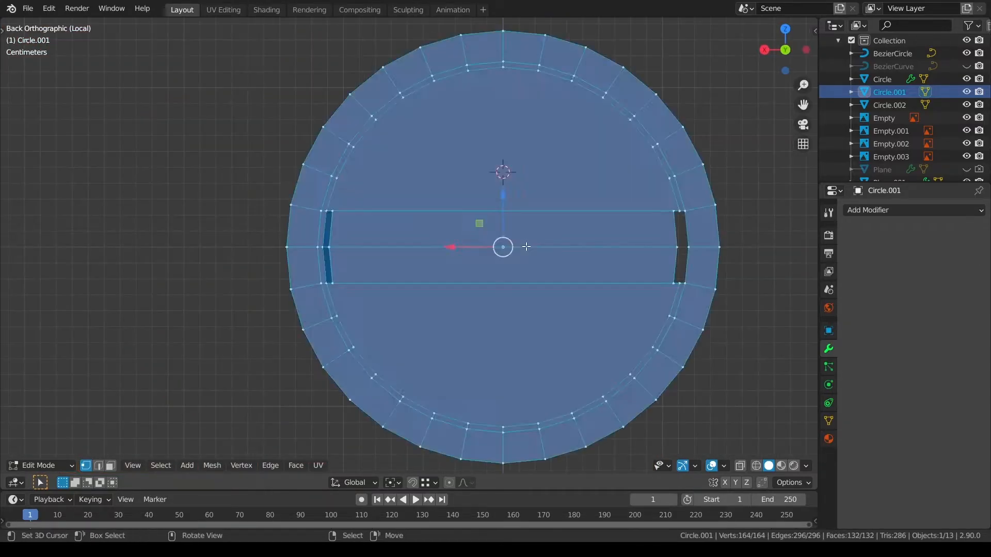
{"action": "key", "text": "k"}
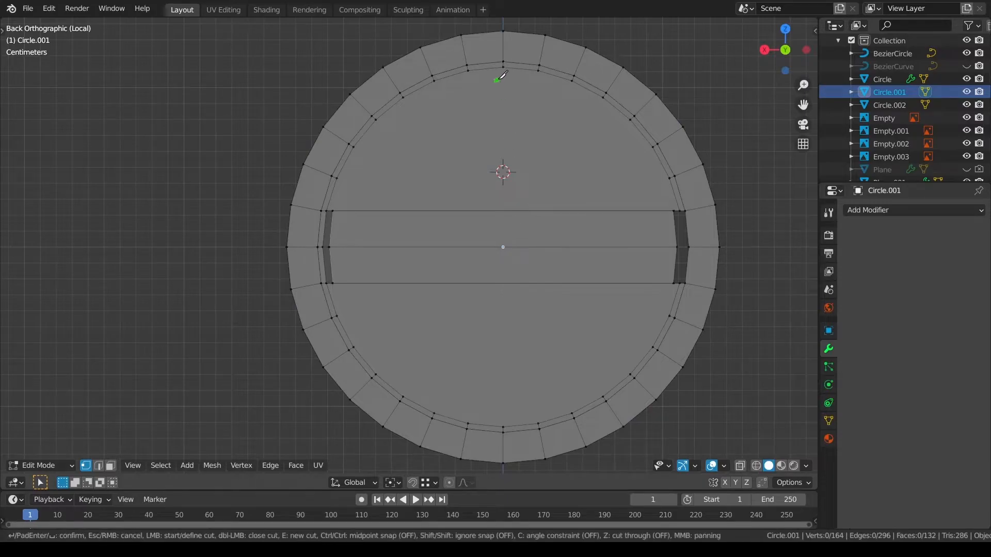
{"action": "key", "text": "c"}
{"action": "key", "text": "z"}
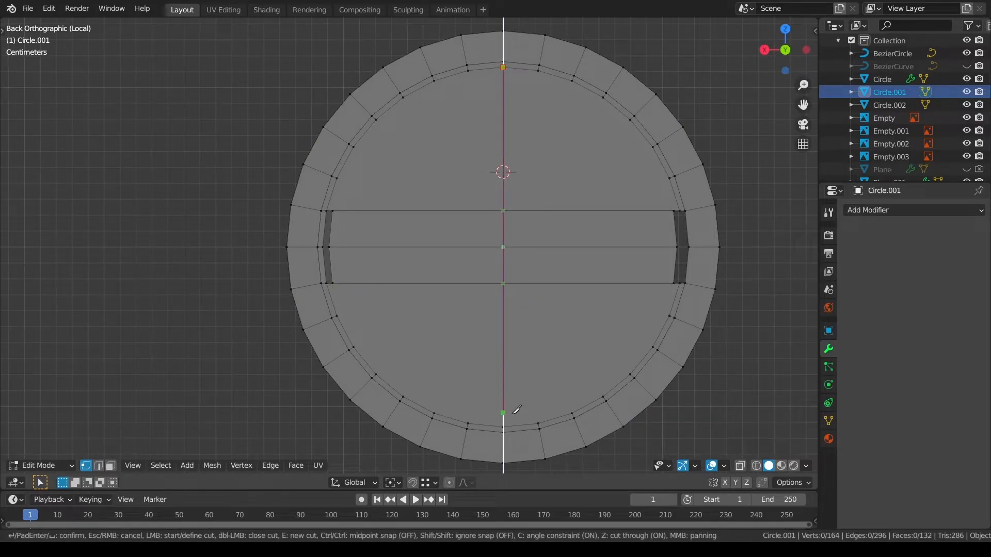
{"action": "left_click", "coordinate": [518, 420]}
{"action": "key", "text": "Return"}
Delete the half of the plug to the right of the centre cut and return to Object Mode
{"action": "scroll", "coordinate": [573, 338], "scroll_direction": "down", "scroll_amount": 3}
{"action": "key", "text": "b"}
{"action": "left_click_drag", "start_coordinate": [656, 76], "coordinate": [461, 449]}
{"action": "key", "text": "x"}
{"action": "left_click", "coordinate": [559, 315]}
{"action": "key", "text": "Tab"}
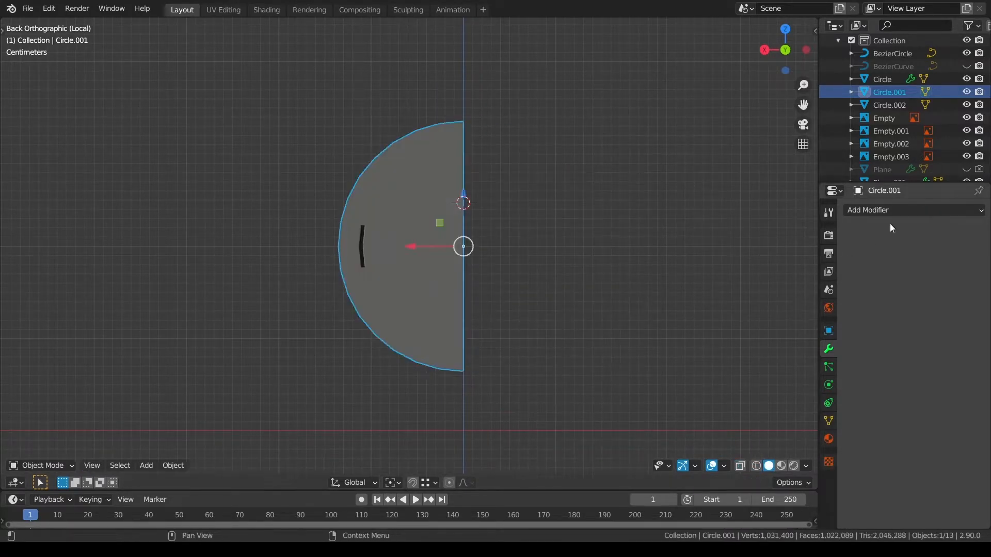
Add a Mirror modifier on the X axis to the half plug and leave local view
{"action": "left_click", "coordinate": [884, 211]}
{"action": "left_click", "coordinate": [719, 336]}
{"action": "scroll", "coordinate": [533, 262], "scroll_direction": "up", "scroll_amount": 3}
{"action": "mouse_move", "coordinate": [532, 262]}
{"action": "middle_mouse_down"}
{"action": "mouse_move", "coordinate": [530, 277]}
{"action": "mouse_move", "coordinate": [481, 253]}
{"action": "mouse_move", "coordinate": [553, 233]}
{"action": "mouse_move", "coordinate": [485, 239]}
{"action": "mouse_move", "coordinate": [491, 290]}
{"action": "middle_mouse_up"}
{"action": "key", "text": "Tab"}
{"action": "key", "text": "KP_Divide"}
Compare the bar with the reference in wireframe, then inset its two front faces about 0.035 with Boundary off
{"action": "key", "text": "3"}
{"action": "key", "text": "z"}
{"action": "left_click", "coordinate": [71, 323]}
{"action": "left_click", "coordinate": [384, 284]}
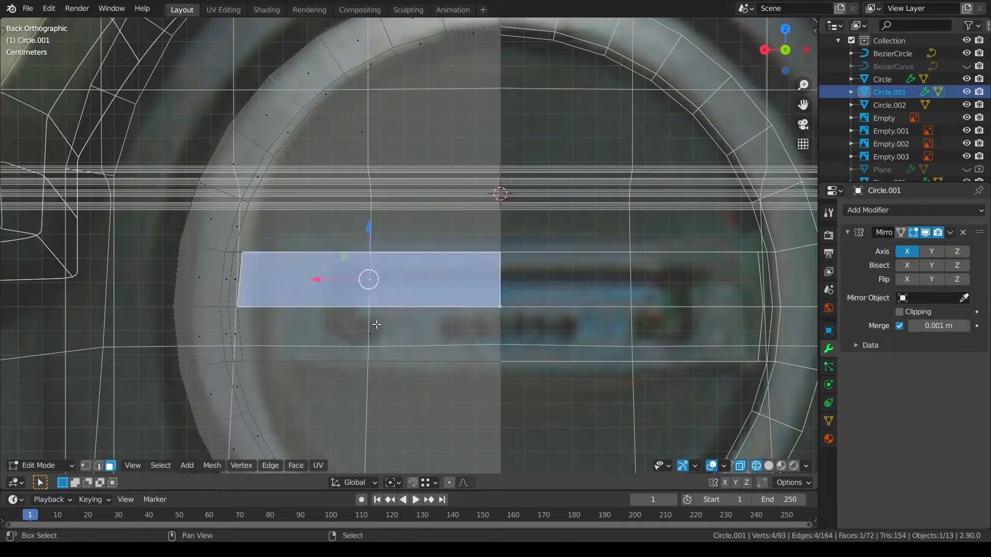
{"action": "left_click", "coordinate": [443, 330], "text": "shift"}
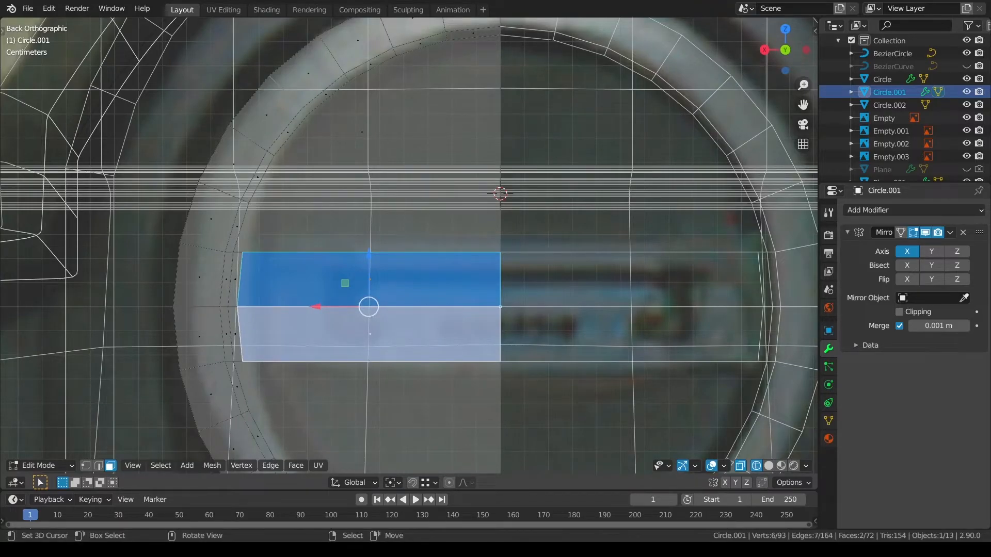
{"action": "scroll", "coordinate": [522, 282], "scroll_direction": "down", "scroll_amount": 2}
{"action": "key", "text": "z"}
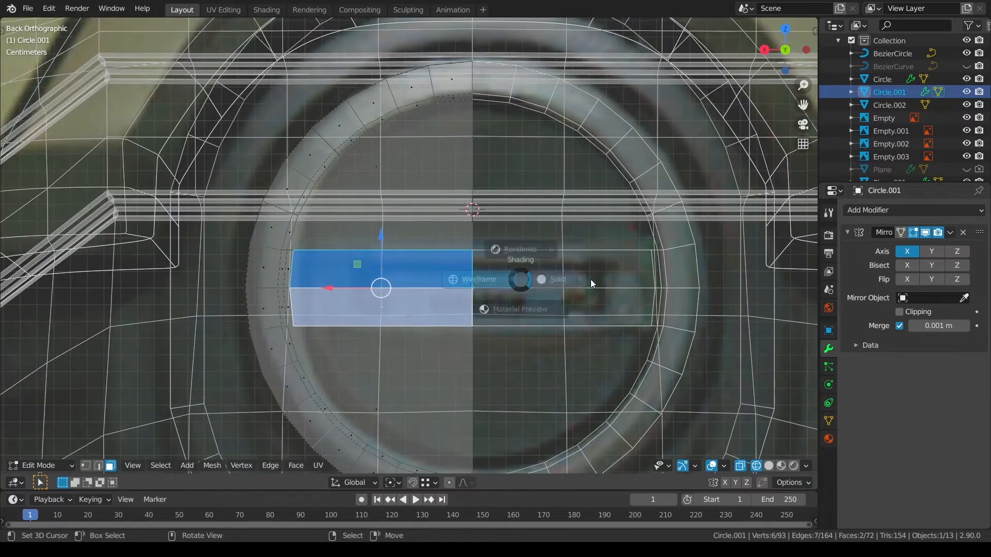
{"action": "left_click", "coordinate": [604, 269]}
{"action": "middle_click_drag", "start_coordinate": [655, 255], "coordinate": [647, 252], "text": "shift"}
{"action": "scroll", "coordinate": [648, 261], "scroll_direction": "up", "scroll_amount": 1}
{"action": "key", "text": "i"}
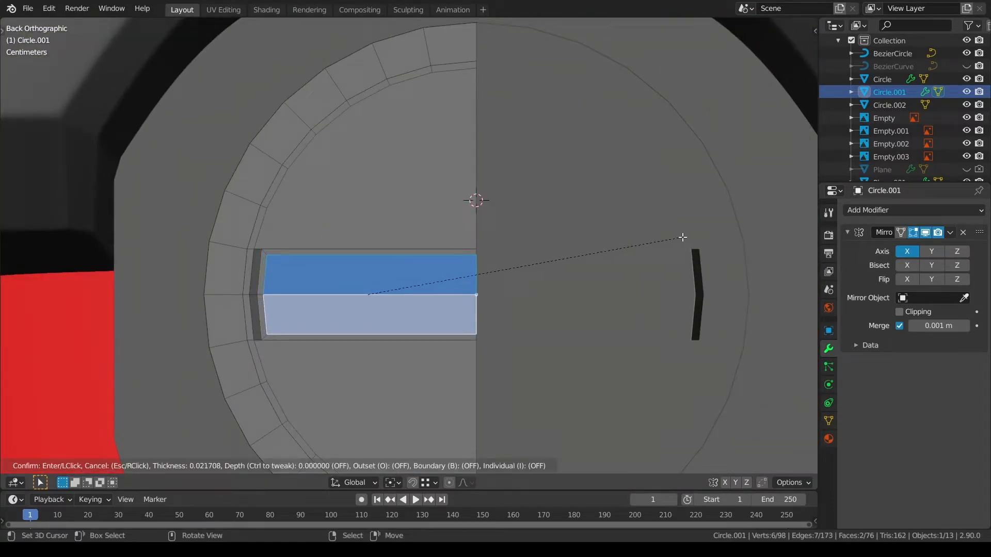
{"action": "key", "text": "Escape"}
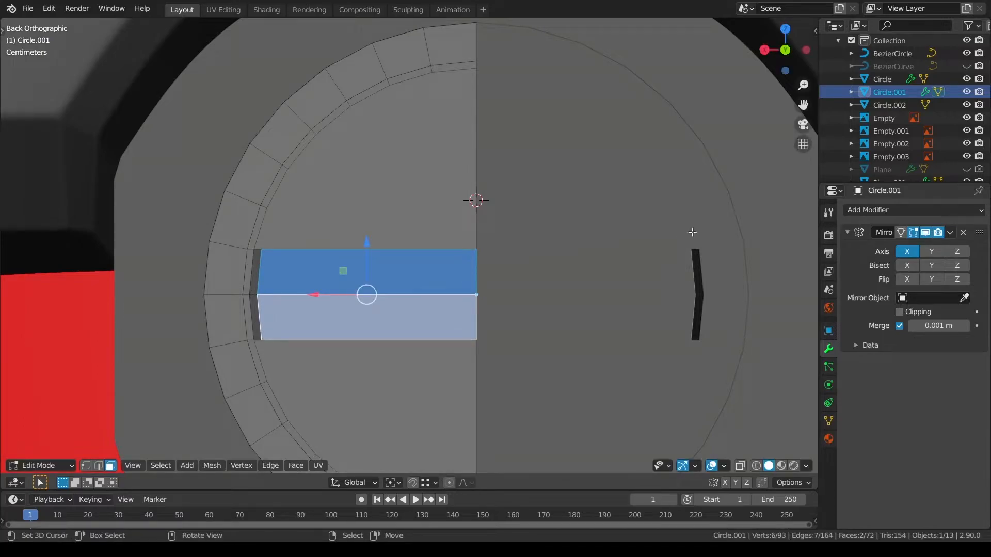
{"action": "key", "text": "i"}
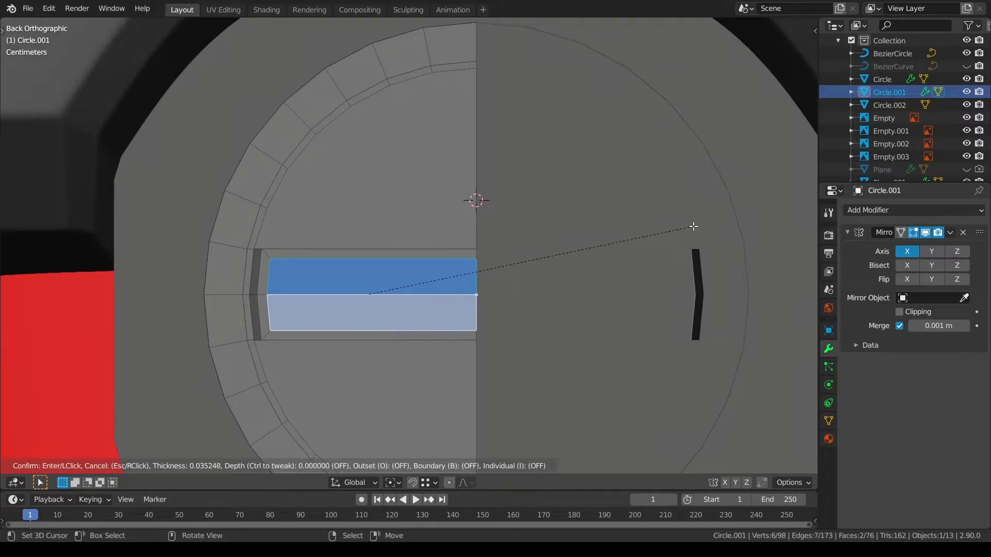
{"action": "left_click", "coordinate": [694, 226]}
Extrude the bar's two inset faces about 0.028 m inward along Y to form a recess
{"action": "middle_click_drag", "start_coordinate": [695, 226], "coordinate": [611, 306]}
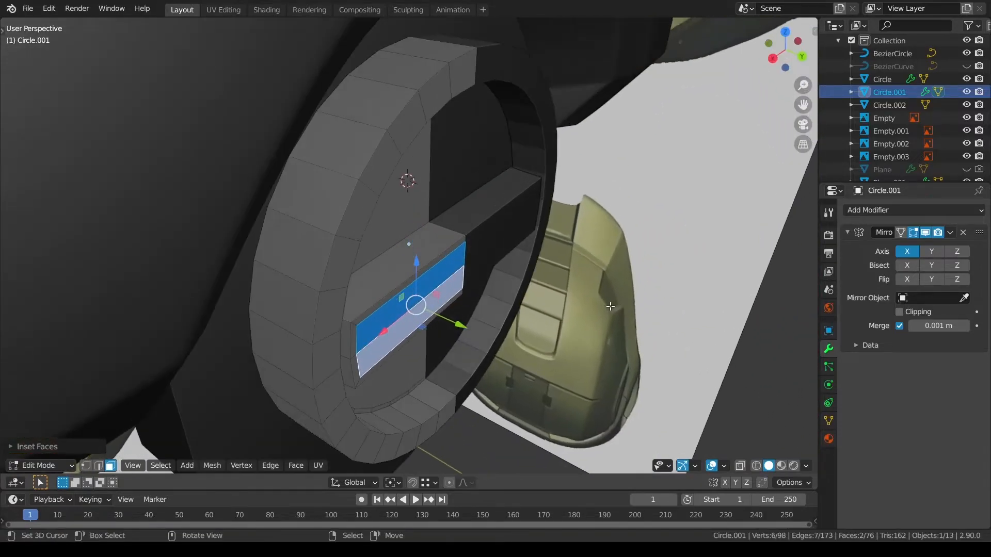
{"action": "key", "text": "g"}
{"action": "key", "text": "y"}
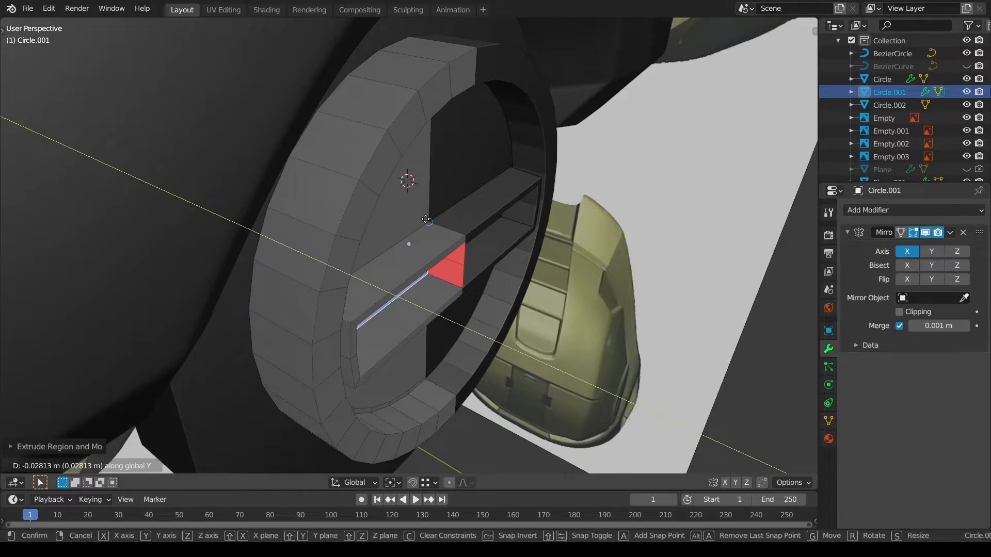
{"action": "left_click", "coordinate": [426, 219]}
Delete the two leftover faces closing the bar's recess at the mirror seam
{"action": "right_click", "coordinate": [457, 259]}
{"action": "right_click", "coordinate": [456, 273], "text": "shift"}
{"action": "key", "text": "x"}
{"action": "left_click", "coordinate": [457, 272]}
Flatten the two end wall faces of the bar's recess by scaling them to 0 along X
{"action": "middle_click_drag", "start_coordinate": [493, 305], "coordinate": [440, 243]}
{"action": "right_click", "coordinate": [318, 290]}
{"action": "right_click", "coordinate": [356, 322]}
{"action": "right_click", "coordinate": [394, 296], "text": "shift"}
{"action": "middle_click_drag", "start_coordinate": [396, 299], "coordinate": [387, 320]}
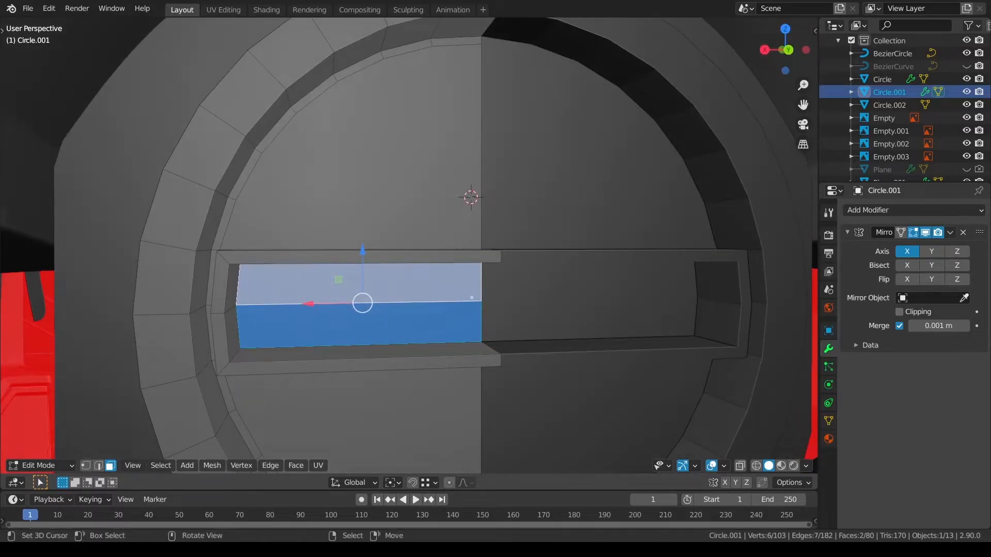
{"action": "right_click", "coordinate": [239, 291]}
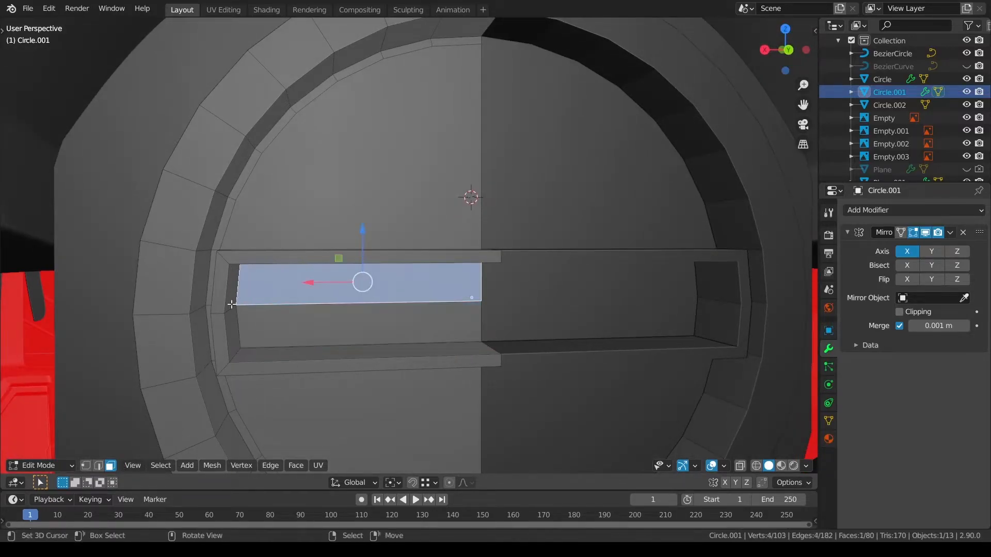
{"action": "right_click", "coordinate": [232, 294]}
{"action": "right_click", "coordinate": [230, 327], "text": "shift"}
{"action": "key", "text": "s"}
{"action": "key", "text": "y"}
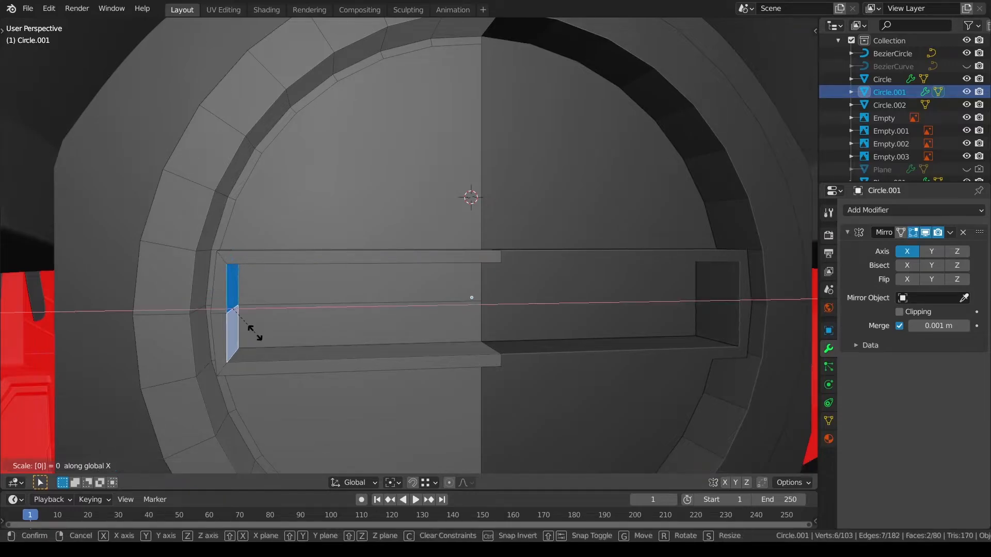
{"action": "key", "text": "Return"}
{"action": "key", "text": "Tab"}
{"action": "key", "text": "Tab"}
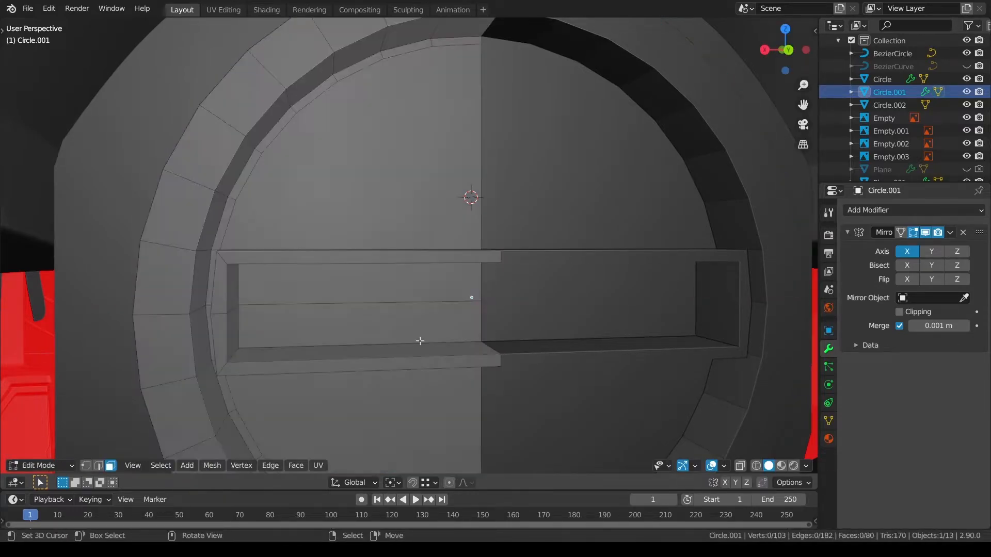
Try a narrow inset on the two floor faces of the bar's recess, then undo it
{"action": "middle_click_drag", "start_coordinate": [392, 321], "coordinate": [387, 305]}
{"action": "right_click", "coordinate": [376, 295]}
{"action": "right_click", "coordinate": [350, 323], "text": "shift"}
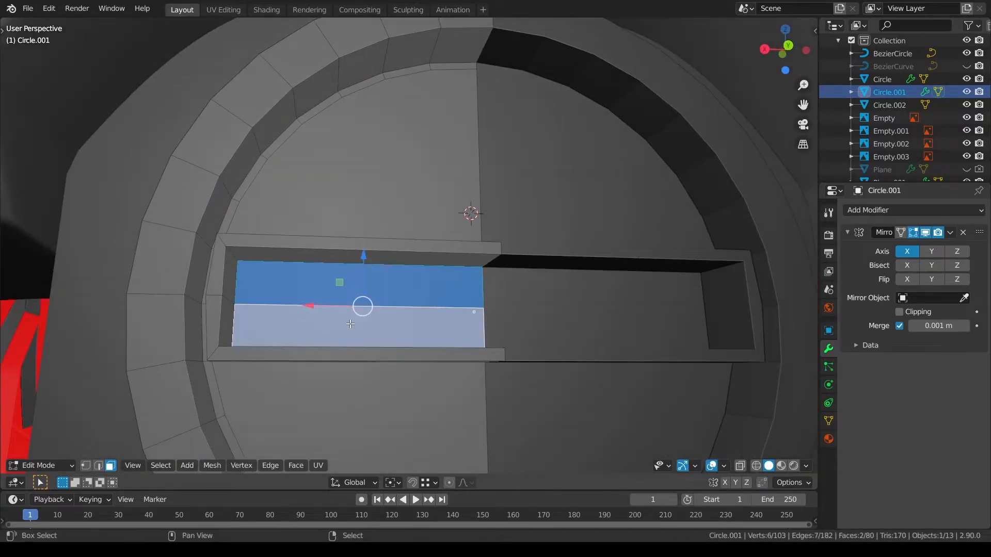
{"action": "key", "text": "i"}
{"action": "left_click", "coordinate": [511, 303]}
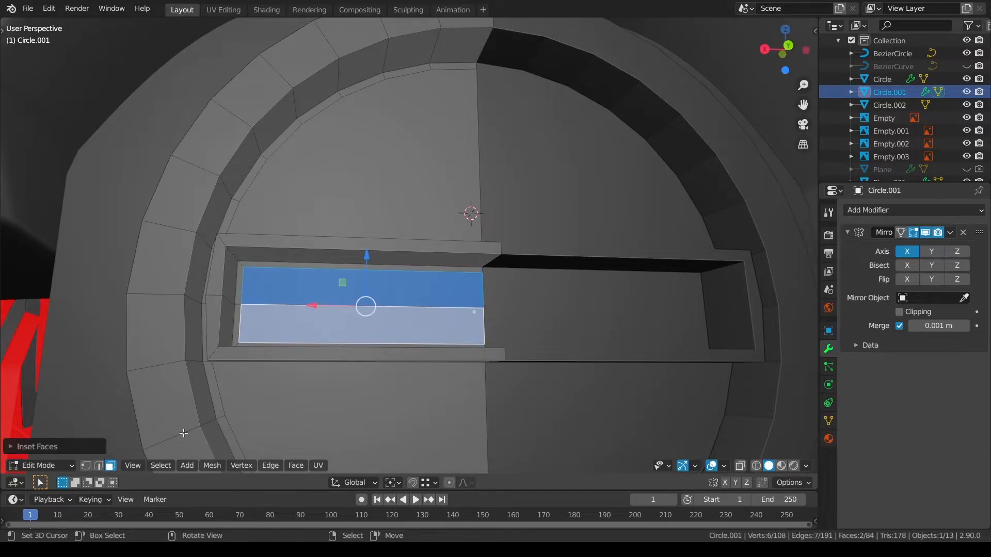
{"action": "key", "text": "ctrl+z"}
{"action": "key", "text": "a"}
{"action": "key", "text": "a"}
{"action": "middle_click_drag", "start_coordinate": [342, 339], "coordinate": [343, 348]}
{"action": "key", "text": "ctrl+z"}
{"action": "key", "text": "ctrl+z"}
{"action": "key", "text": "a"}
{"action": "key", "text": "a"}
With viewport overlays hidden, scale the recess's upper and lower inner walls slightly closer together along Z
{"action": "scroll", "coordinate": [401, 332], "scroll_direction": "down", "scroll_amount": 2}
{"action": "middle_click_drag", "start_coordinate": [401, 332], "coordinate": [405, 294]}
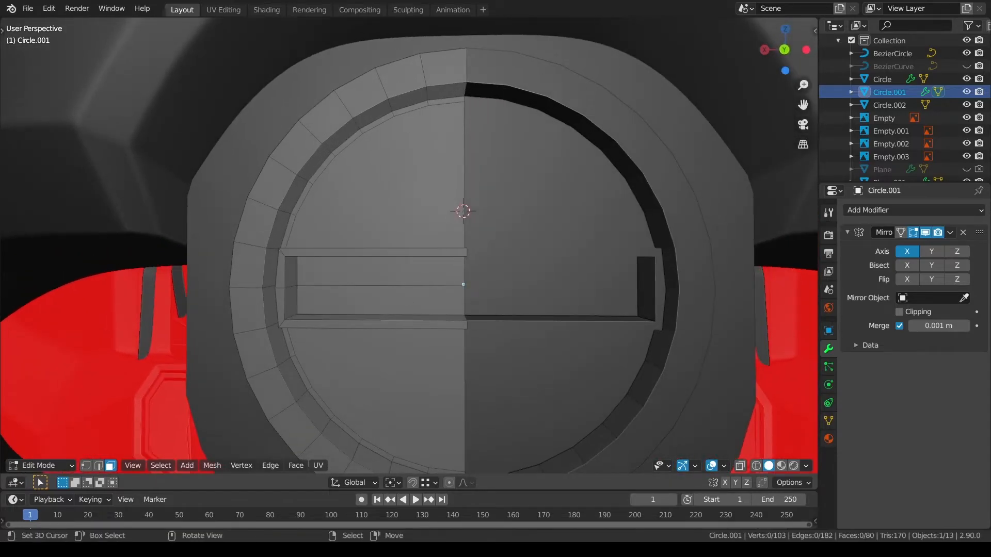
{"action": "middle_click_drag", "start_coordinate": [302, 288], "coordinate": [307, 310]}
{"action": "scroll", "coordinate": [303, 268], "scroll_direction": "up", "scroll_amount": 1}
{"action": "right_click", "coordinate": [304, 258]}
{"action": "right_click", "coordinate": [308, 331], "text": "shift"}
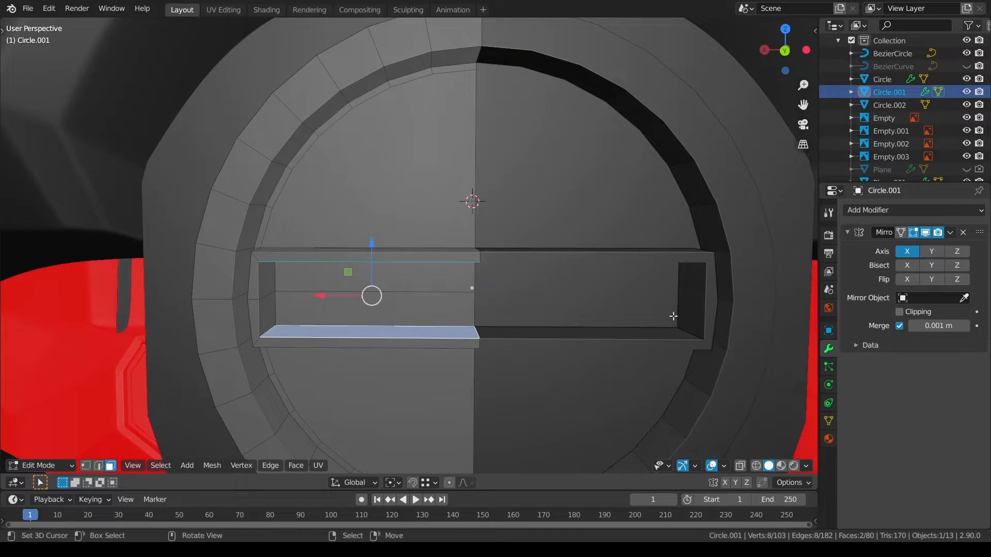
{"action": "left_click", "coordinate": [713, 469]}
{"action": "key", "text": "s"}
{"action": "key", "text": "z"}
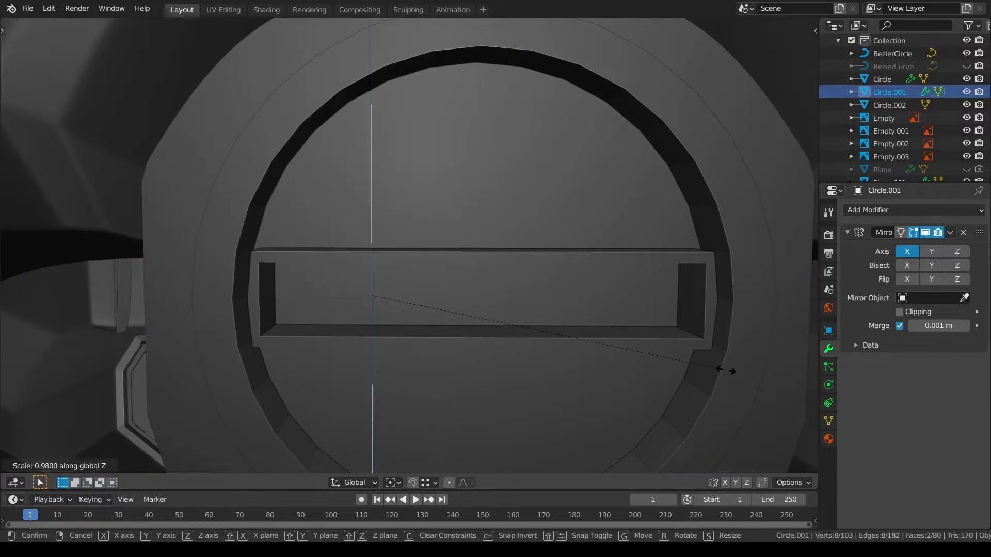
{"action": "left_click", "coordinate": [705, 369]}
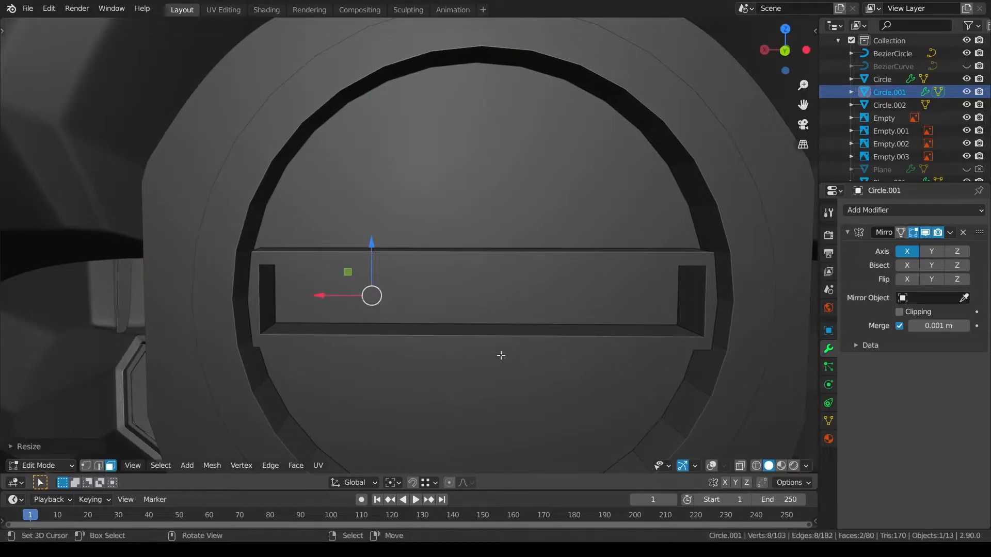
Cut a vertical edge loop across the half bar, flatten it to 0 along X and move it along X toward the bar's outer end
{"action": "key", "text": "alt+a"}
{"action": "middle_click_drag", "start_coordinate": [500, 354], "coordinate": [571, 362]}
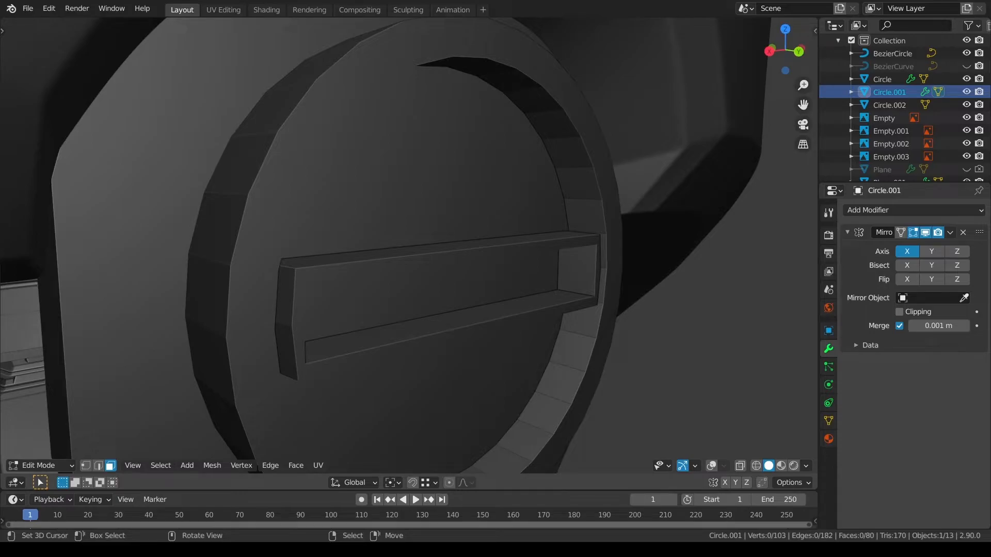
{"action": "middle_click_drag", "start_coordinate": [492, 350], "coordinate": [493, 350]}
{"action": "left_click", "coordinate": [714, 469]}
{"action": "middle_click_drag", "start_coordinate": [413, 354], "coordinate": [390, 329]}
{"action": "key", "text": "ctrl+r"}
{"action": "left_click", "coordinate": [358, 334]}
{"action": "right_click", "coordinate": [356, 335]}
{"action": "key", "text": "s"}
{"action": "key", "text": "x"}
{"action": "key", "text": "0"}
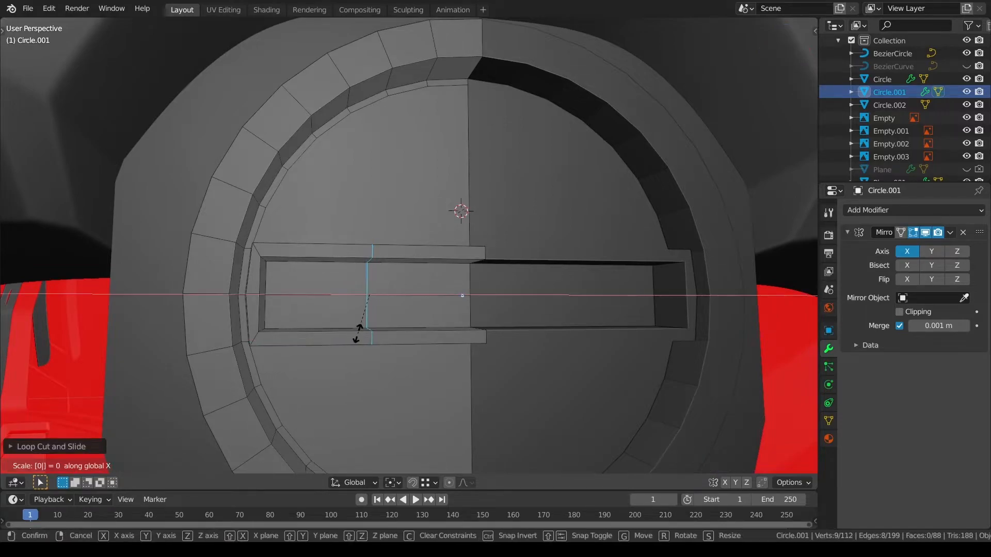
{"action": "key", "text": "Return"}
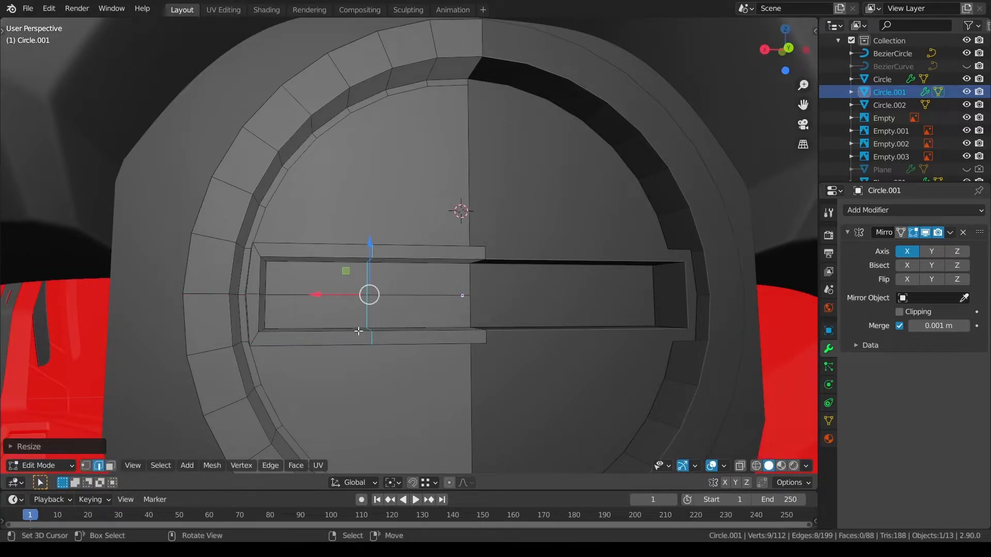
{"action": "key", "text": "g"}
{"action": "key", "text": "x"}
{"action": "left_click", "coordinate": [276, 294]}
{"action": "key", "text": "a"}
{"action": "key", "text": "a"}
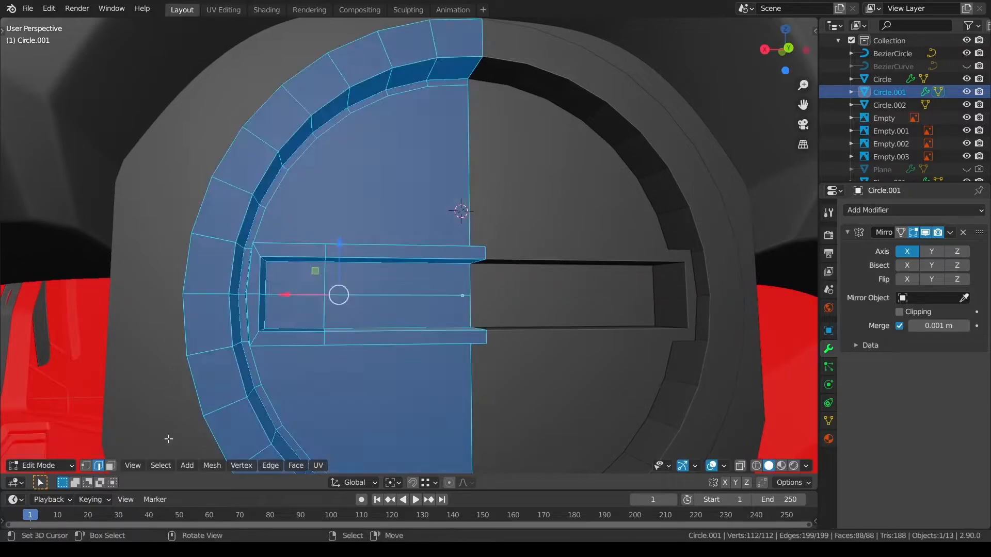
Raise the bar's upper and lower front faces between the new loop and the mirror seam slightly along Y
{"action": "left_click", "coordinate": [350, 257]}
{"action": "left_click", "coordinate": [382, 339], "text": "shift"}
{"action": "middle_click_drag", "start_coordinate": [382, 338], "coordinate": [442, 219]}
{"action": "key", "text": "g"}
{"action": "key", "text": "y"}
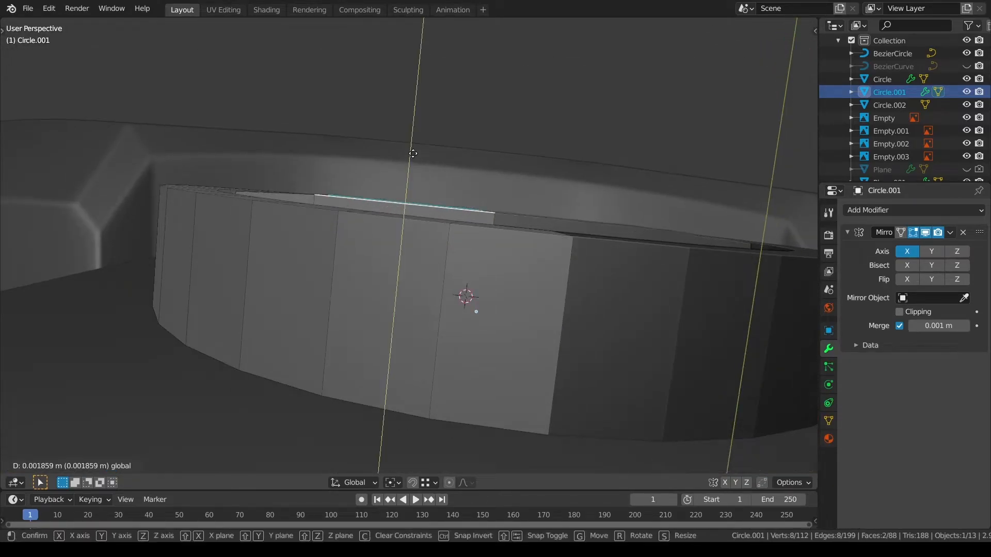
{"action": "left_click", "coordinate": [413, 147]}
Examine the bar and the whole plug inside the helmet notch from the front and from the side
{"action": "middle_click_drag", "start_coordinate": [413, 148], "coordinate": [442, 308]}
{"action": "key", "text": "a"}
{"action": "key", "text": "a"}
{"action": "key", "text": "Tab"}
{"action": "scroll", "coordinate": [413, 295], "scroll_direction": "down", "scroll_amount": 4}
{"action": "key", "text": "a"}
{"action": "key", "text": "a"}
{"action": "middle_click_drag", "start_coordinate": [378, 273], "coordinate": [555, 231]}
{"action": "left_click", "coordinate": [514, 252]}
{"action": "left_click", "coordinate": [514, 252]}
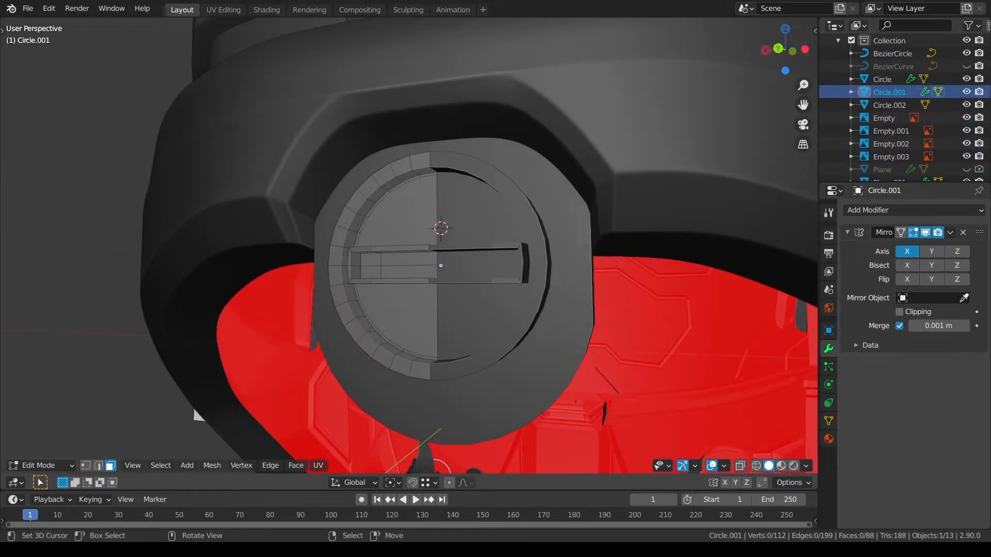
{"action": "middle_click_drag", "start_coordinate": [517, 258], "coordinate": [519, 301]}
{"action": "scroll", "coordinate": [519, 301], "scroll_direction": "up", "scroll_amount": 3}
{"action": "middle_click_drag", "start_coordinate": [403, 332], "coordinate": [395, 307]}
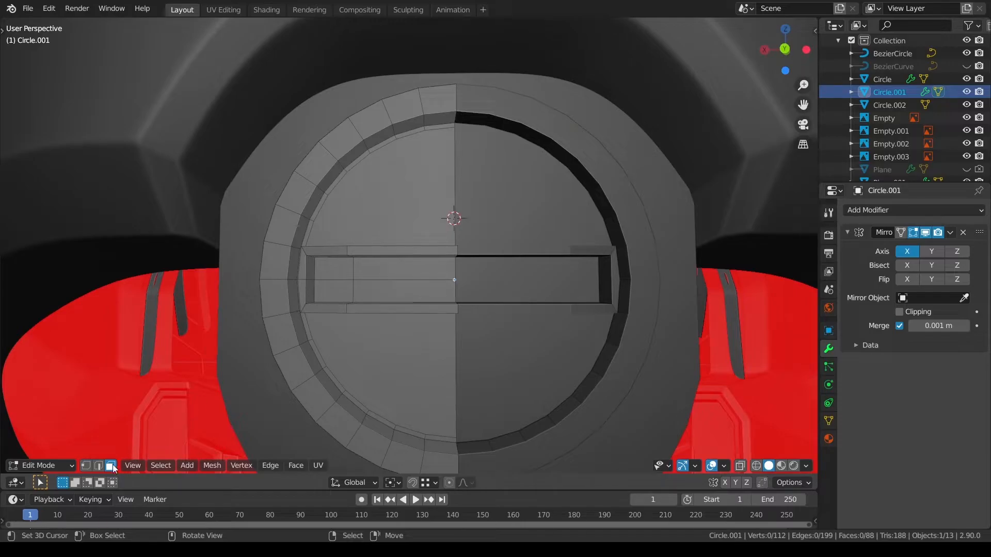
Select the bar's four upper and lower outer side faces and try scaling them along Z with viewport overlays hidden
{"action": "middle_click_drag", "start_coordinate": [327, 277], "coordinate": [327, 325]}
{"action": "right_click", "coordinate": [350, 252]}
{"action": "right_click", "coordinate": [397, 258], "text": "shift"}
{"action": "middle_click_drag", "start_coordinate": [397, 264], "coordinate": [381, 236]}
{"action": "right_click", "coordinate": [323, 304], "text": "shift"}
{"action": "right_click", "coordinate": [408, 300], "text": "shift"}
{"action": "middle_click_drag", "start_coordinate": [408, 300], "coordinate": [436, 372]}
{"action": "left_click", "coordinate": [711, 466]}
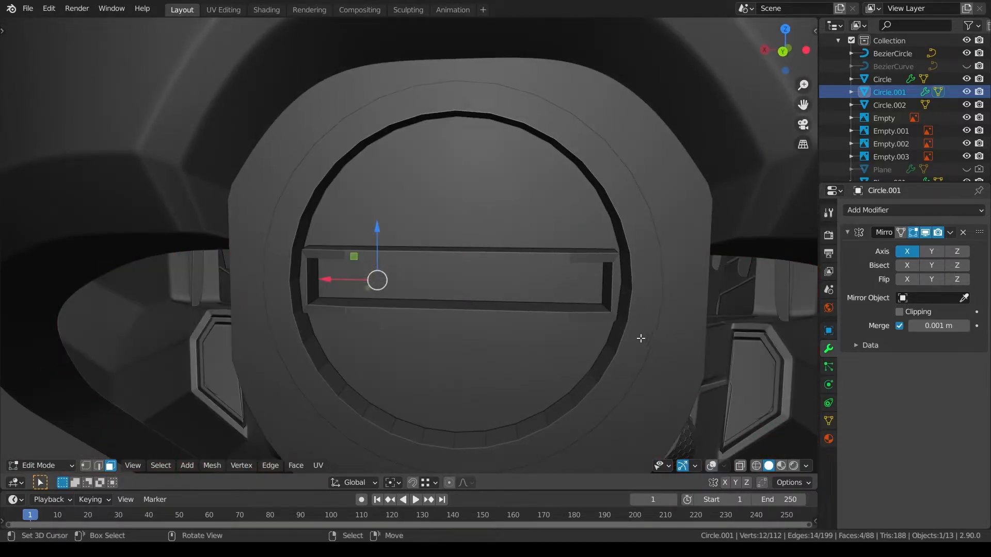
{"action": "key", "text": "s"}
{"action": "key", "text": "z"}
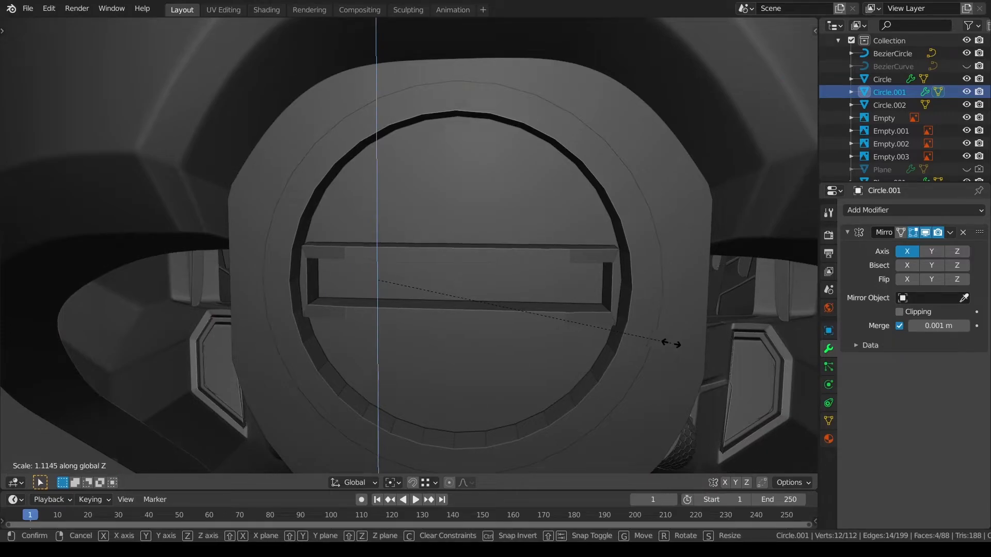
{"action": "left_click", "coordinate": [603, 343]}
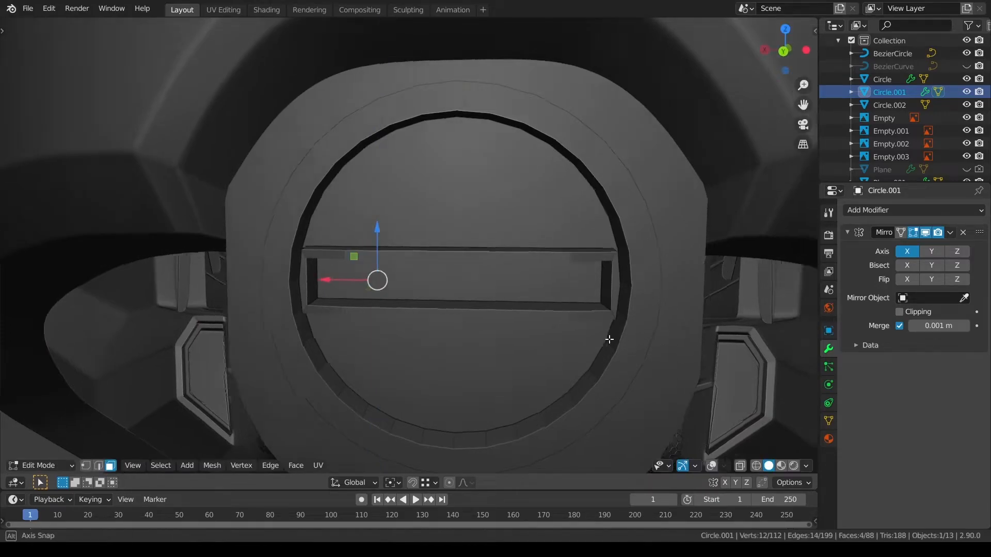
Scale the bar's upper and lower outer side faces apart by about 1.11 along Z and show the overlays again
{"action": "scroll", "coordinate": [603, 343], "scroll_direction": "up", "scroll_amount": 4}
{"action": "key", "text": "s"}
{"action": "key", "text": "z"}
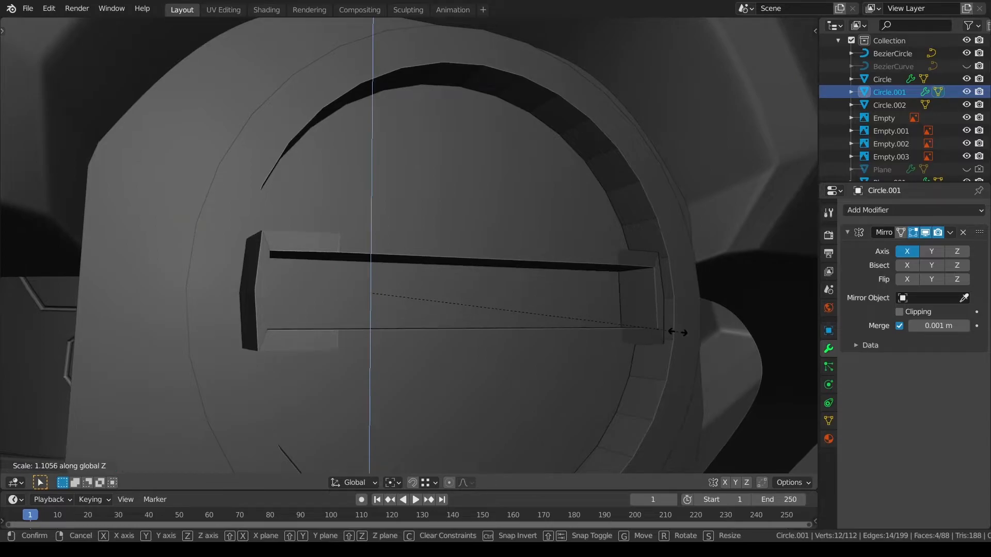
{"action": "left_click", "coordinate": [678, 333]}
{"action": "left_click", "coordinate": [711, 466]}
Flatten the two front faces at the bar's outer end by scaling them to 0 along Y
{"action": "middle_click_drag", "start_coordinate": [575, 398], "coordinate": [163, 457]}
{"action": "key", "text": "alt+a"}
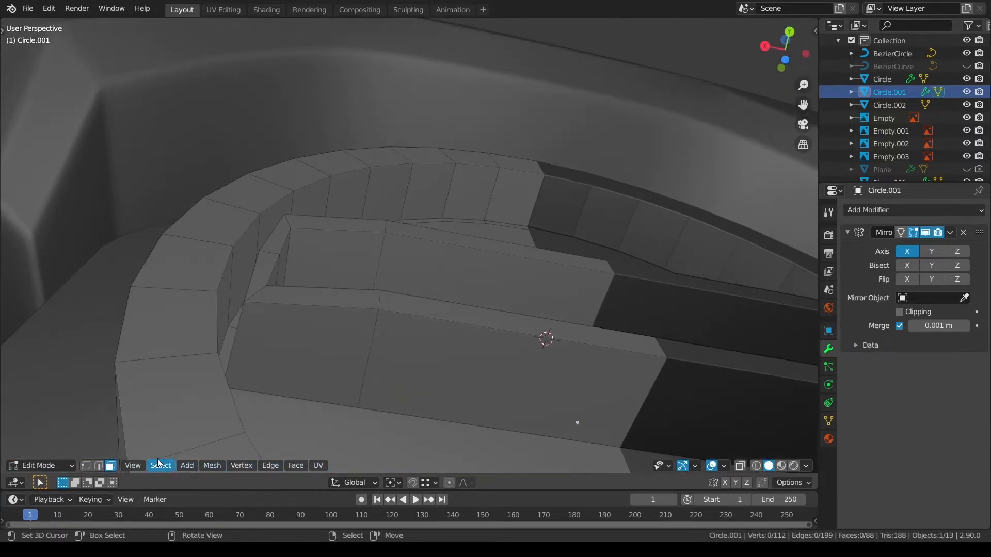
{"action": "left_click", "coordinate": [262, 280]}
{"action": "left_click", "coordinate": [283, 230], "text": "shift"}
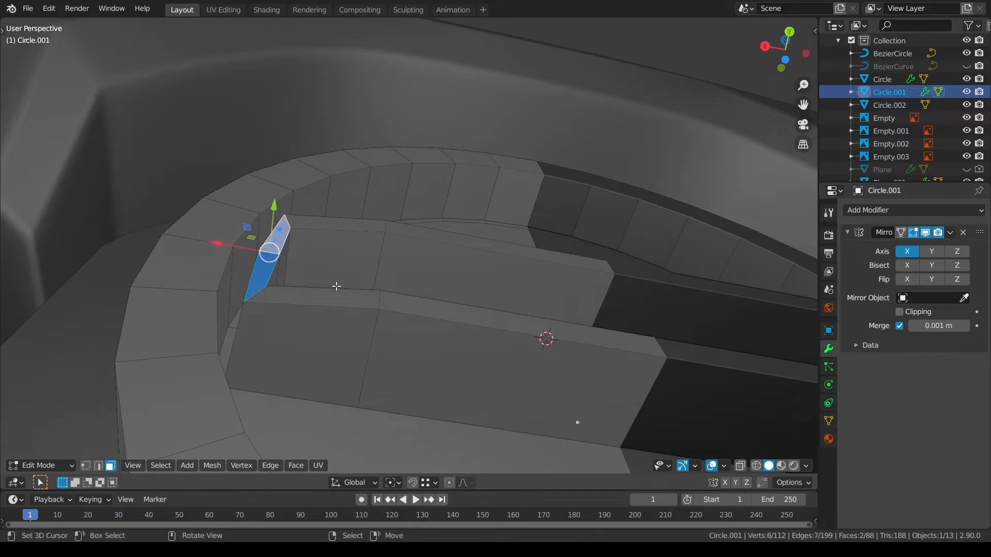
{"action": "key", "text": "s"}
{"action": "key", "text": "y"}
{"action": "key", "text": "0"}
{"action": "key", "text": "Return"}
{"action": "key", "text": "a"}
{"action": "key", "text": "alt+a"}
{"action": "middle_click_drag", "start_coordinate": [381, 357], "coordinate": [444, 377]}
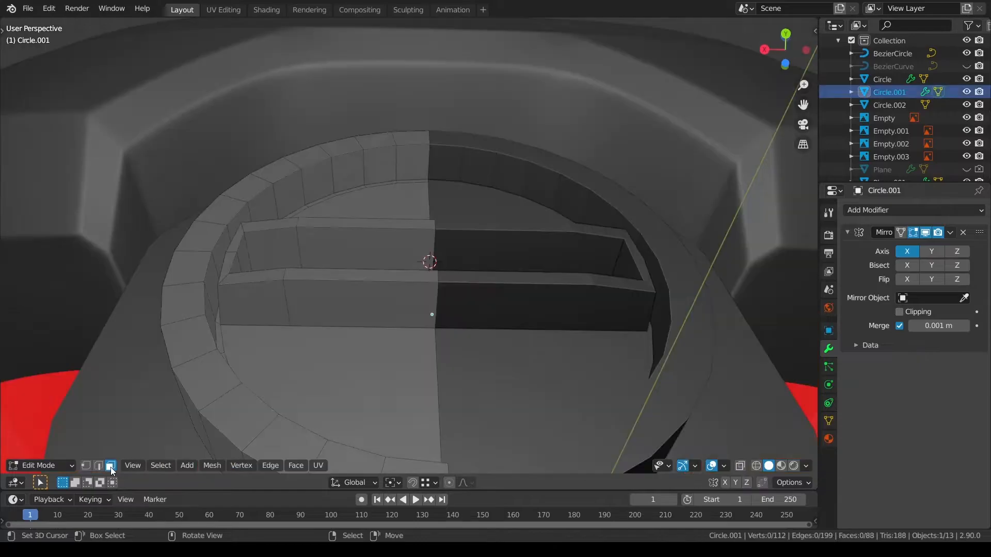
Move the recessed disc's upper and lower faces and the narrow strip around them outward along Y to make the recess shallower
{"action": "middle_click_drag", "start_coordinate": [222, 365], "coordinate": [328, 370]}
{"action": "left_click", "coordinate": [265, 394]}
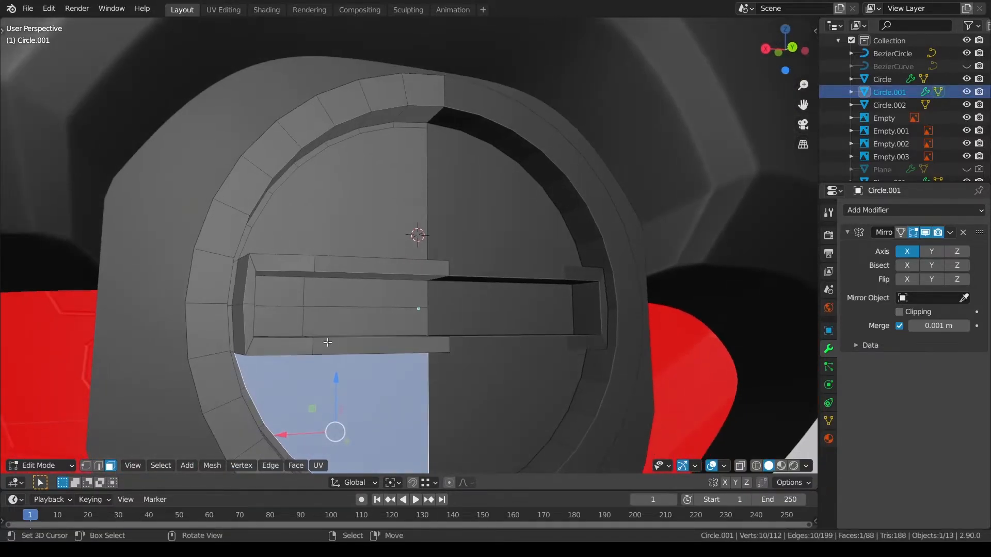
{"action": "middle_click_drag", "start_coordinate": [311, 225], "coordinate": [294, 196]}
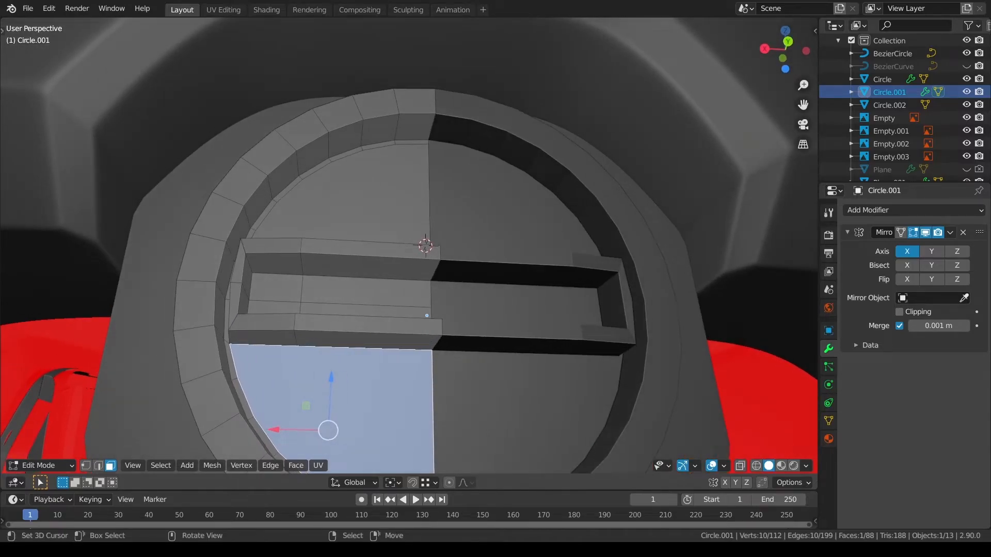
{"action": "left_click", "coordinate": [276, 200], "text": "alt"}
{"action": "left_click", "coordinate": [312, 213], "text": "shift"}
{"action": "left_click", "coordinate": [346, 364], "text": "shift"}
{"action": "middle_click_drag", "start_coordinate": [346, 364], "coordinate": [343, 296]}
{"action": "left_click_drag", "start_coordinate": [323, 233], "coordinate": [327, 195]}
{"action": "middle_click_drag", "start_coordinate": [326, 195], "coordinate": [155, 447]}
Dissolve the extra edge loop around the recessed disc's border and leave Edit Mode
{"action": "left_click", "coordinate": [101, 465]}
{"action": "middle_click_drag", "start_coordinate": [261, 347], "coordinate": [270, 357]}
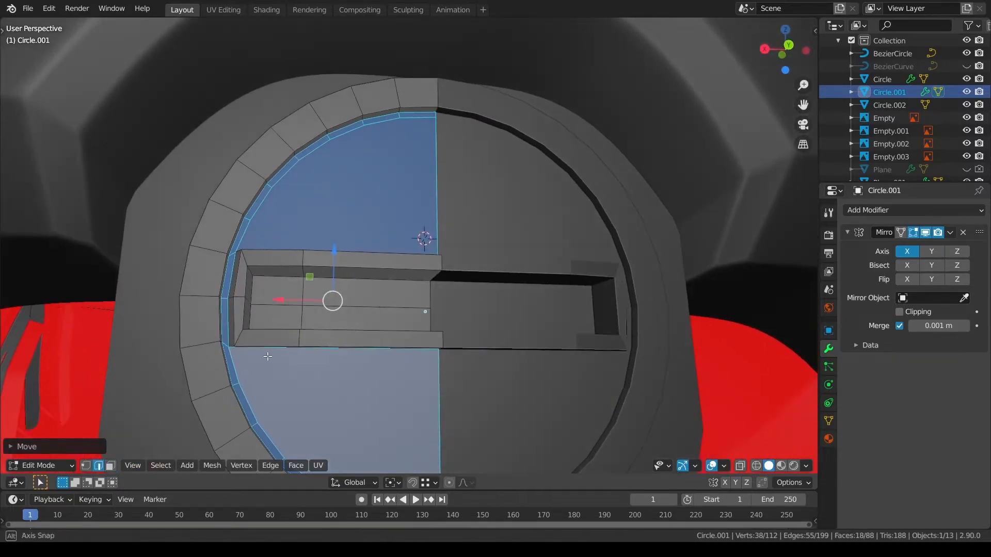
{"action": "key", "text": "a"}
{"action": "key", "text": "a"}
{"action": "right_click", "coordinate": [251, 207], "text": "alt"}
{"action": "key", "text": "ctrl+x"}
{"action": "key", "text": "a"}
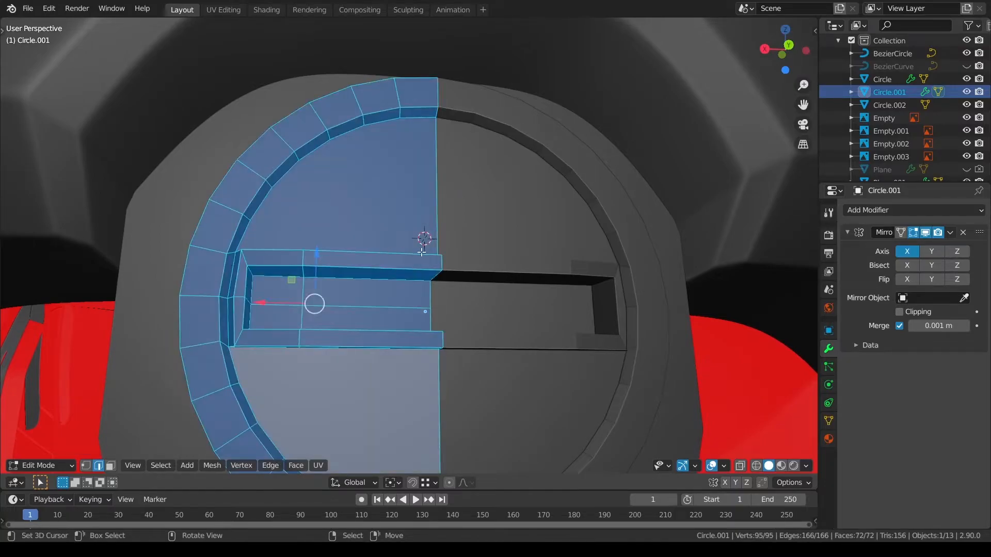
{"action": "key", "text": "a"}
{"action": "key", "text": "ctrl+Tab"}
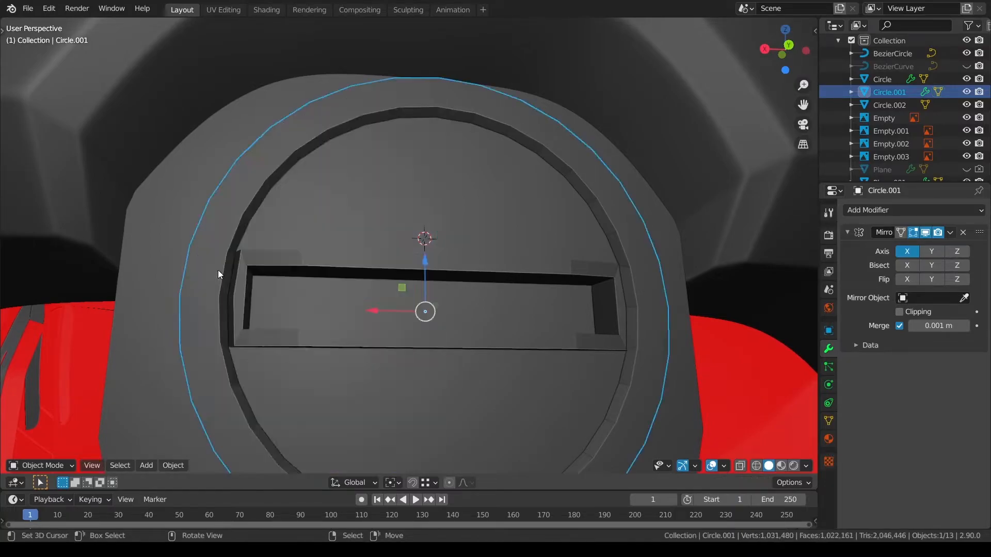
{"action": "left_click", "coordinate": [223, 277]}
{"action": "scroll", "coordinate": [410, 275], "scroll_direction": "down", "scroll_amount": 4}
{"action": "key", "text": "a"}
{"action": "key", "text": "a"}
{"action": "middle_click_drag", "start_coordinate": [411, 276], "coordinate": [303, 287]}
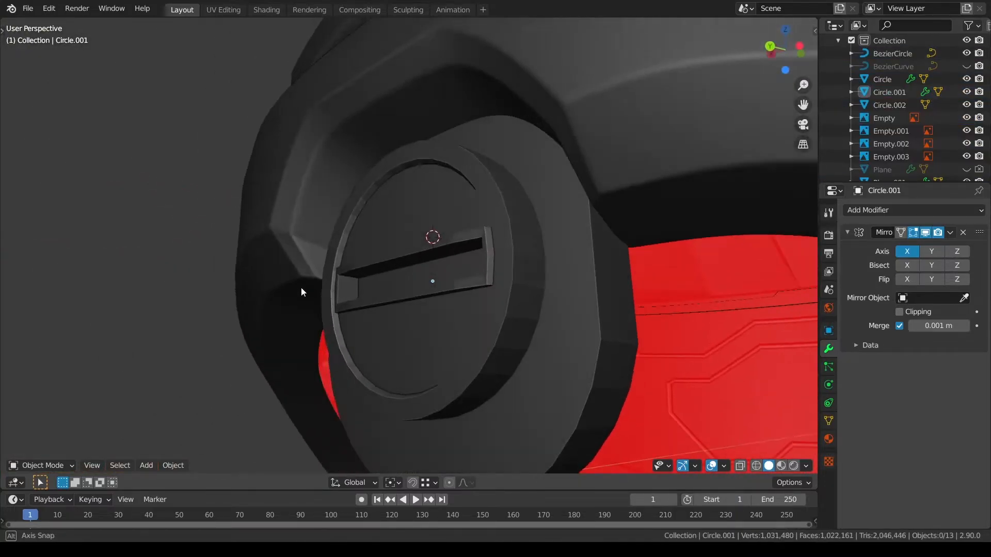
Select the recessed disc's upper and lower faces in Edit Mode and slightly adjust their depth along Y
{"action": "key", "text": "Tab"}
{"action": "scroll", "coordinate": [531, 252], "scroll_direction": "up", "scroll_amount": 3}
{"action": "left_click", "coordinate": [114, 467]}
{"action": "right_click", "coordinate": [362, 351]}
{"action": "right_click", "coordinate": [380, 219], "text": "shift"}
{"action": "middle_click_drag", "start_coordinate": [407, 272], "coordinate": [441, 279]}
{"action": "scroll", "coordinate": [441, 279], "scroll_direction": "up", "scroll_amount": 2}
{"action": "scroll", "coordinate": [305, 315], "scroll_direction": "up", "scroll_amount": 1}
{"action": "middle_click_drag", "start_coordinate": [303, 309], "coordinate": [289, 268]}
{"action": "left_click_drag", "start_coordinate": [346, 214], "coordinate": [341, 217]}
{"action": "key", "text": "a"}
{"action": "key", "text": "a"}
Examine the plug in Object Mode from several angles, including its outer side wall against the helmet
{"action": "key", "text": "ctrl+Tab"}
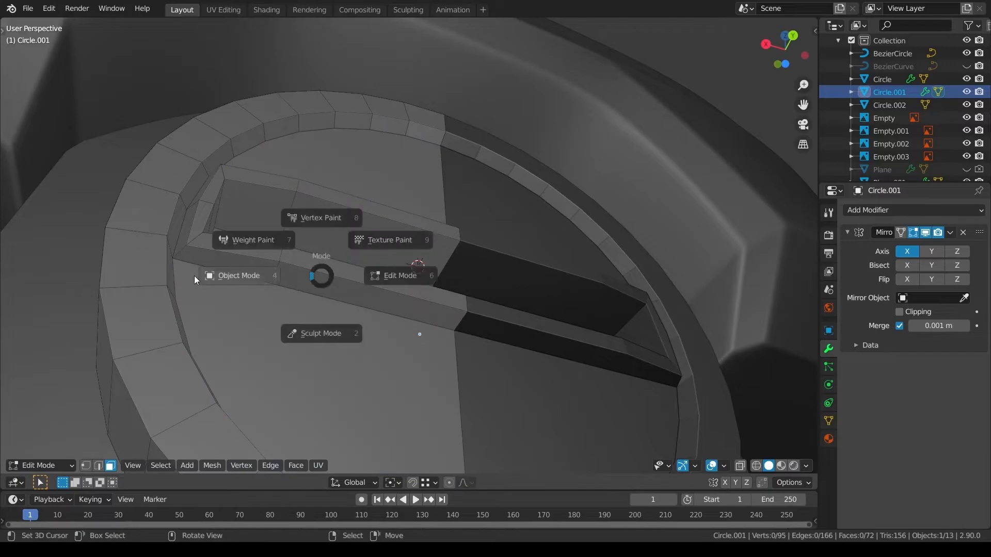
{"action": "left_click", "coordinate": [195, 280]}
{"action": "scroll", "coordinate": [411, 305], "scroll_direction": "down", "scroll_amount": 3}
{"action": "key", "text": "a"}
{"action": "key", "text": "a"}
{"action": "middle_click_drag", "start_coordinate": [411, 305], "coordinate": [361, 356]}
{"action": "scroll", "coordinate": [361, 356], "scroll_direction": "down", "scroll_amount": 3}
{"action": "middle_click_drag", "start_coordinate": [380, 290], "coordinate": [355, 309]}
{"action": "left_click", "coordinate": [439, 290]}
{"action": "key", "text": "Tab"}
{"action": "scroll", "coordinate": [497, 295], "scroll_direction": "up", "scroll_amount": 2}
{"action": "scroll", "coordinate": [562, 322], "scroll_direction": "up", "scroll_amount": 1}
{"action": "scroll", "coordinate": [562, 322], "scroll_direction": "down", "scroll_amount": 5}
{"action": "scroll", "coordinate": [453, 312], "scroll_direction": "up", "scroll_amount": 2}
{"action": "scroll", "coordinate": [478, 305], "scroll_direction": "up", "scroll_amount": 2}
Apply the Mirror modifier to the plug and return to Edit Mode with nothing selected
{"action": "key", "text": "Tab"}
{"action": "key", "text": "Tab"}
{"action": "key", "text": "Tab"}
{"action": "key", "text": "ctrl+a"}
{"action": "key", "text": "Tab"}
{"action": "key", "text": "alt+a"}
Cut a centered edge loop around the plug's outer side wall and bevel it about 0.12 m wide into two loops
{"action": "key", "text": "alt+z"}
{"action": "key", "text": "alt+z"}
{"action": "key", "text": "alt+z"}
{"action": "key", "text": "alt+z"}
{"action": "key", "text": "ctrl+r"}
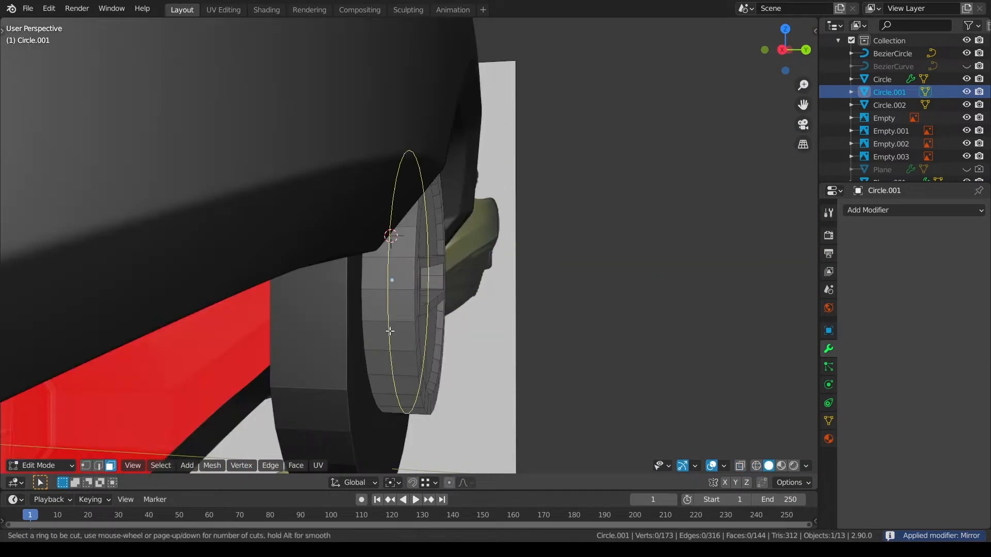
{"action": "left_click", "coordinate": [390, 331]}
{"action": "right_click", "coordinate": [390, 331]}
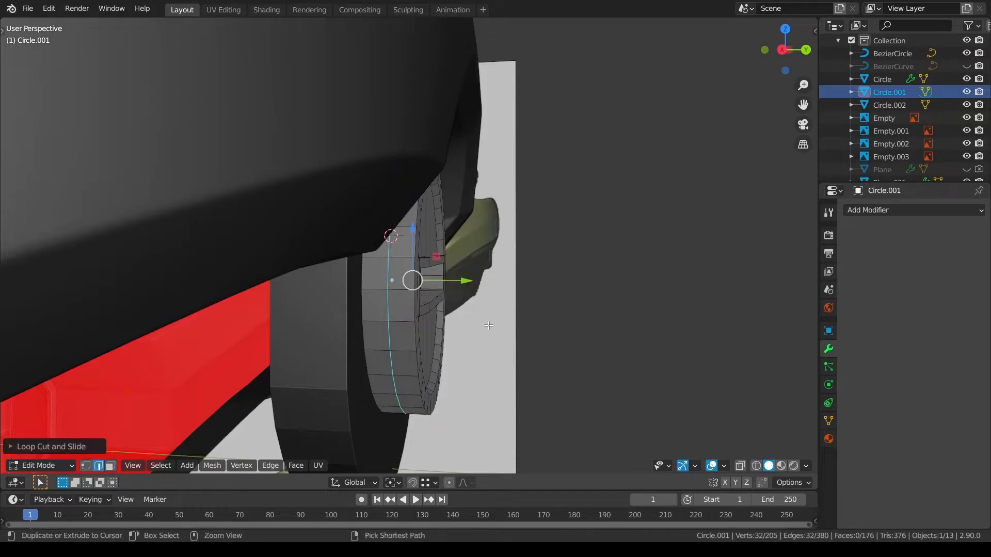
{"action": "key", "text": "ctrl+b"}
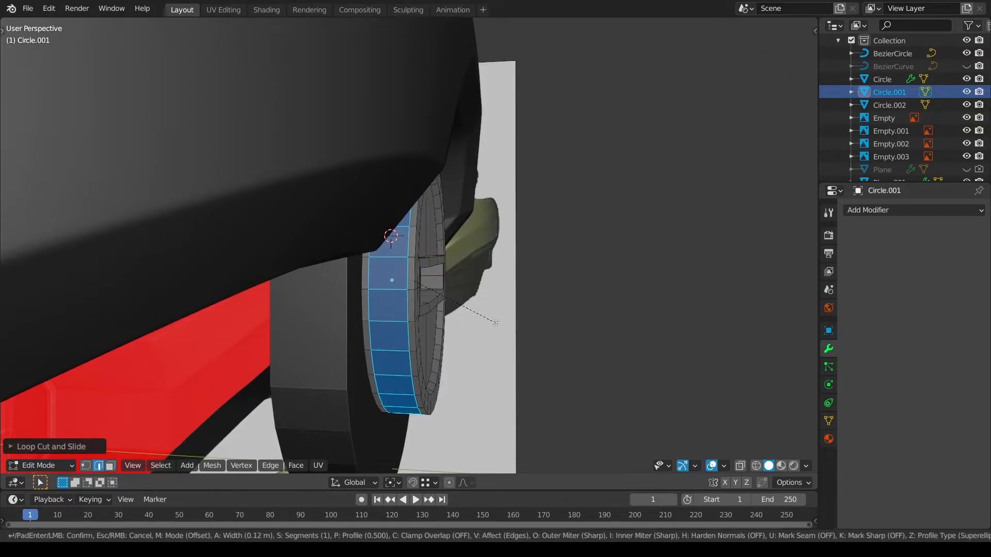
{"action": "left_click", "coordinate": [496, 323]}
{"action": "left_click", "coordinate": [495, 323]}
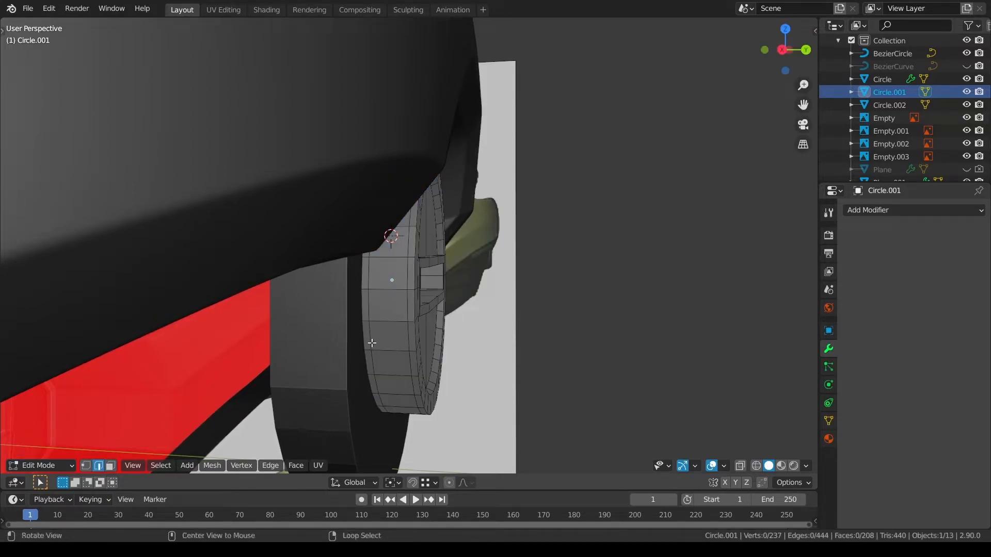
Bevel both edge loops on the plug's side wall into narrow strips about 0.011 m wide
{"action": "left_click", "coordinate": [400, 342], "text": "alt"}
{"action": "key", "text": "ctrl+b"}
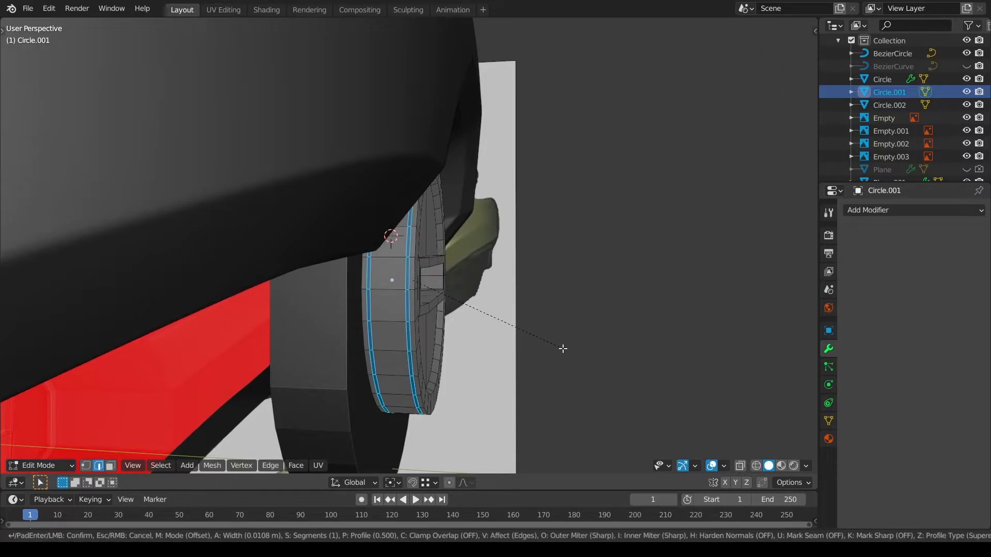
{"action": "left_click", "coordinate": [566, 350]}
Extrude the two narrow strips in place and shrink them about 0.029 m inward to form grooves around the side wall
{"action": "key", "text": "e"}
{"action": "right_click", "coordinate": [565, 348]}
{"action": "middle_click_drag", "start_coordinate": [564, 347], "coordinate": [564, 320]}
{"action": "key", "text": "alt+s"}
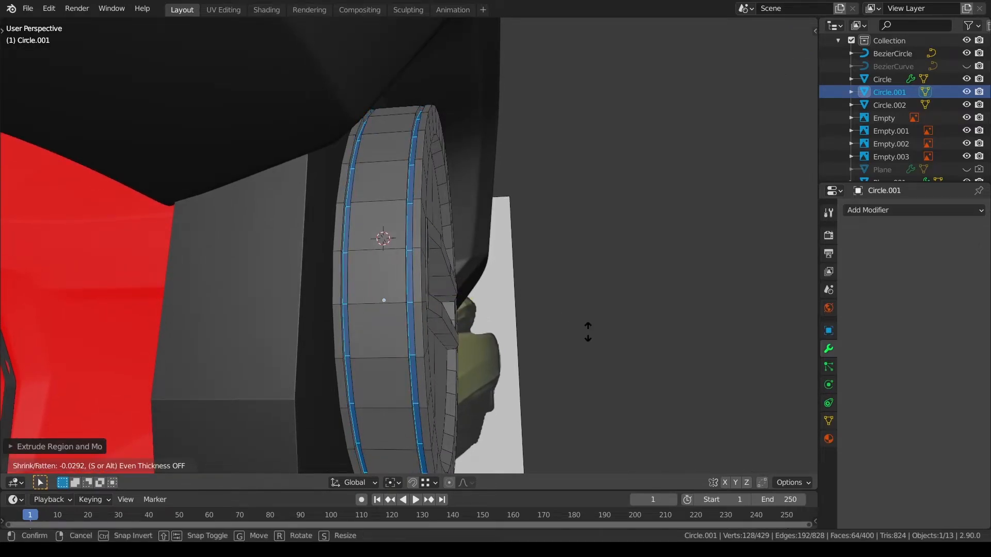
{"action": "left_click", "coordinate": [588, 332]}
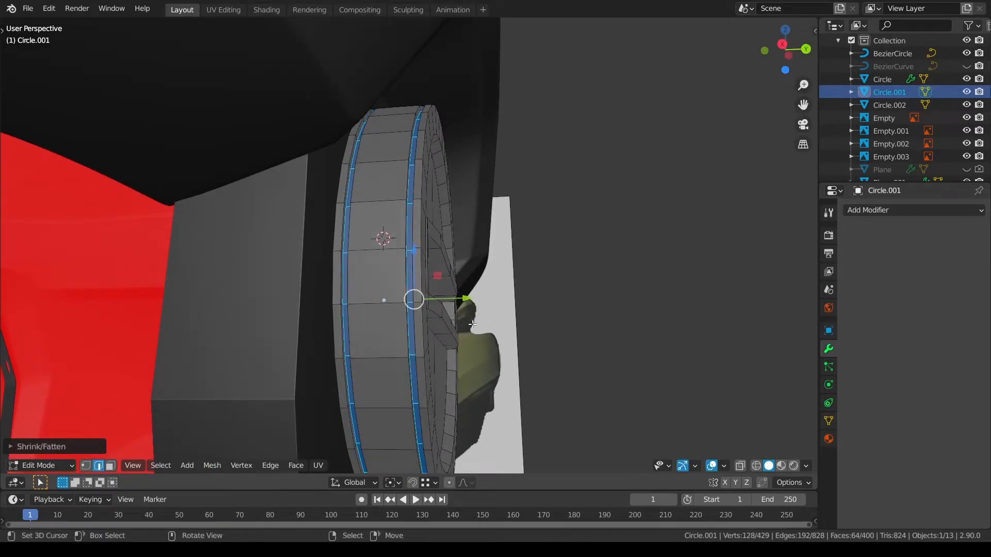
{"action": "key", "text": "alt+a"}
Add an edge loop running around the inside of each of the two side-wall grooves
{"action": "key", "text": "ctrl+r"}
{"action": "left_click", "coordinate": [413, 353]}
{"action": "left_click", "coordinate": [413, 353]}
{"action": "middle_click_drag", "start_coordinate": [413, 353], "coordinate": [357, 368]}
{"action": "key", "text": "ctrl+r"}
{"action": "left_click", "coordinate": [345, 389]}
{"action": "left_click", "coordinate": [345, 388]}
Bevel the new edge loops in both grooves about 0.006 m wide
{"action": "left_click", "coordinate": [431, 380], "text": "alt+shift"}
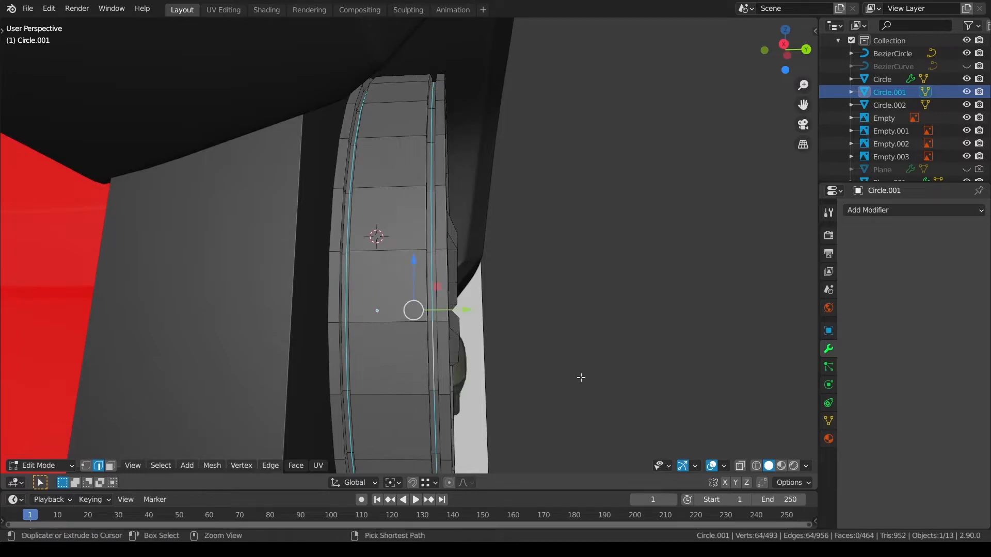
{"action": "key", "text": "ctrl+b"}
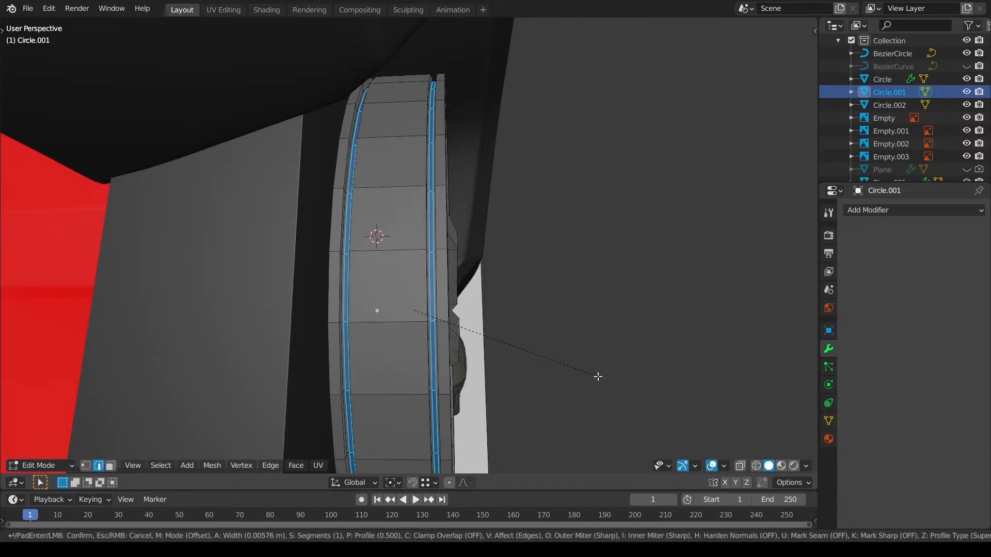
{"action": "left_click", "coordinate": [598, 377]}
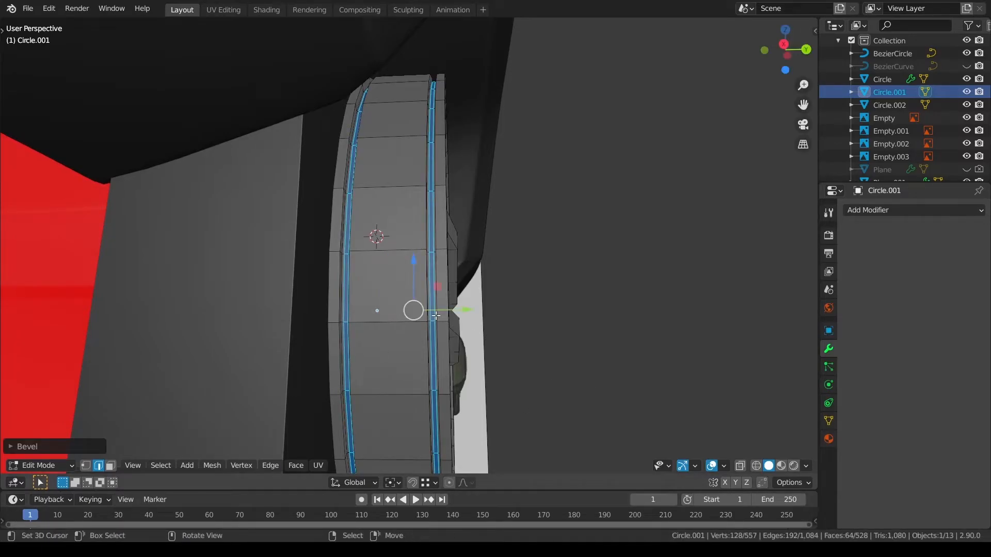
Select the edge loops inside the plug's side-wall grooves, clear the selection and return to Object Mode
{"action": "scroll", "coordinate": [295, 284], "scroll_direction": "up", "scroll_amount": 2}
{"action": "left_click", "coordinate": [295, 284], "text": "alt"}
{"action": "mouse_move", "coordinate": [295, 284]}
{"action": "middle_mouse_down"}
{"action": "mouse_move", "coordinate": [281, 277]}
{"action": "mouse_move", "coordinate": [301, 283]}
{"action": "middle_mouse_up"}
{"action": "mouse_move", "coordinate": [372, 286]}
{"action": "middle_mouse_down"}
{"action": "mouse_move", "coordinate": [418, 296]}
{"action": "mouse_move", "coordinate": [388, 279]}
{"action": "middle_mouse_up"}
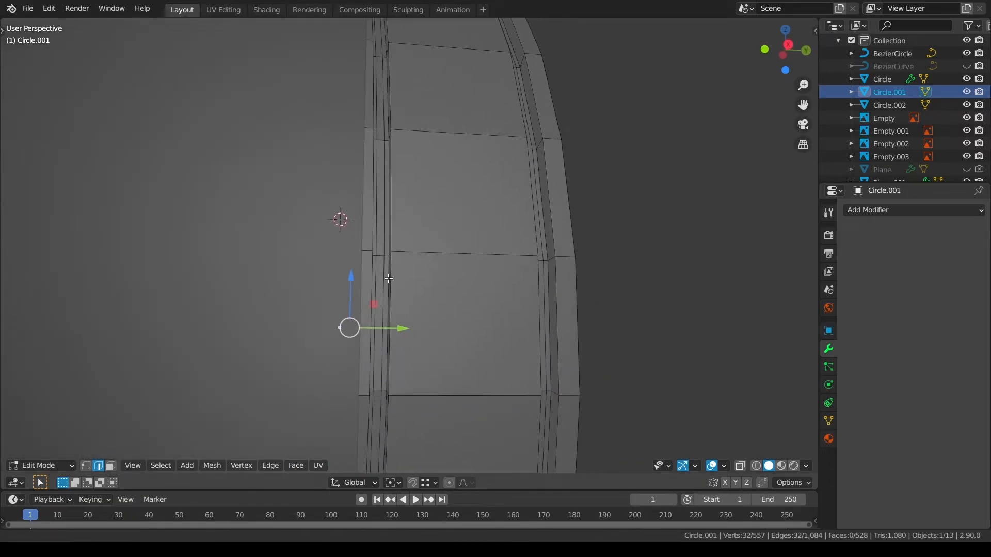
{"action": "left_click", "coordinate": [388, 173], "text": "alt+shift"}
{"action": "middle_click_drag", "start_coordinate": [539, 178], "coordinate": [309, 248]}
{"action": "left_click", "coordinate": [438, 205], "text": "alt+shift"}
{"action": "key", "text": "a"}
{"action": "key", "text": "a"}
{"action": "key", "text": "a"}
{"action": "scroll", "coordinate": [454, 215], "scroll_direction": "down", "scroll_amount": 3}
{"action": "key", "text": "Tab"}
{"action": "key", "text": "a"}
{"action": "key", "text": "a"}
{"action": "key", "text": "a"}
{"action": "scroll", "coordinate": [308, 248], "scroll_direction": "down", "scroll_amount": 4}
{"action": "middle_click_drag", "start_coordinate": [385, 277], "coordinate": [273, 305]}
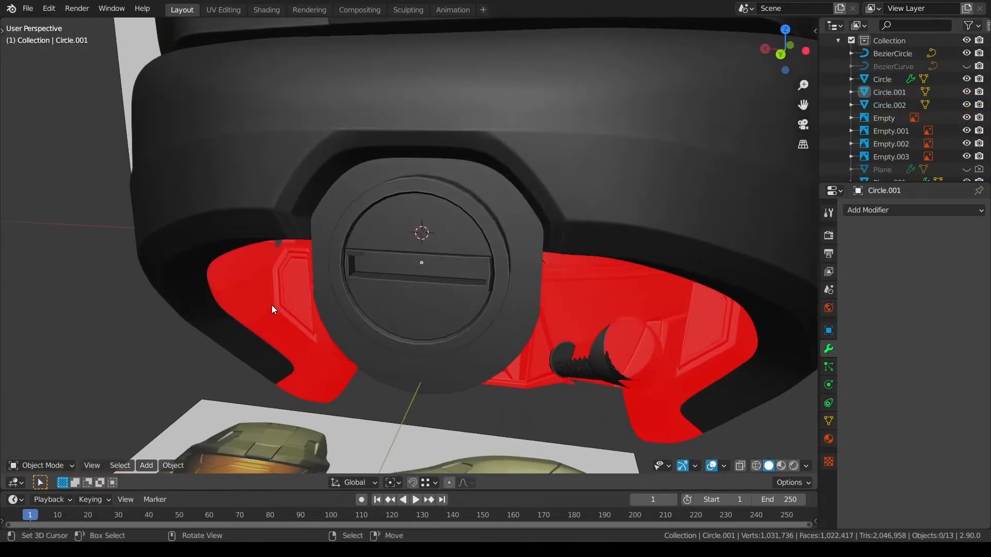
Show the helmet in wireframe against the side reference and start editing the helmet rim's mesh
{"action": "key", "text": "KP_1"}
{"action": "key", "text": "ctrl+KP_1"}
{"action": "key", "text": "shift+z"}
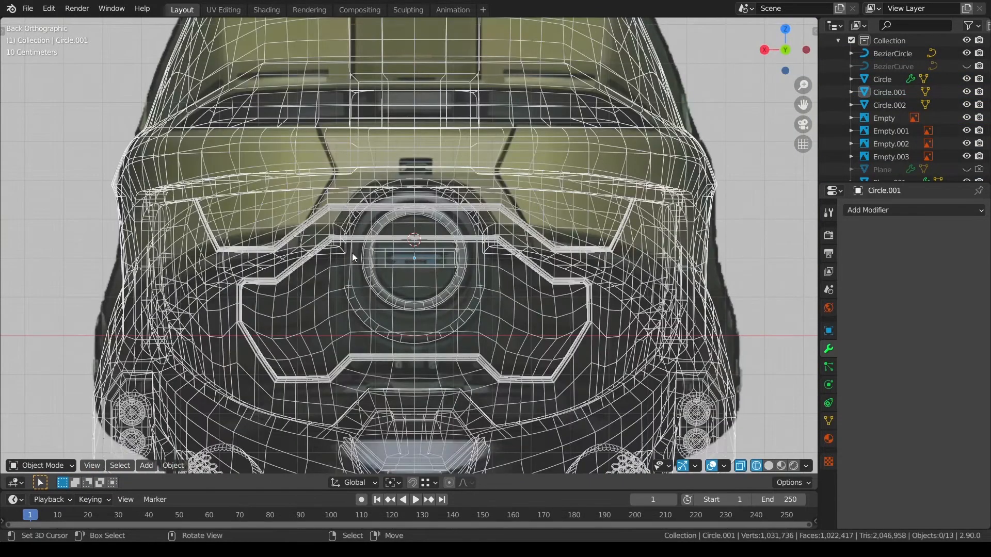
{"action": "key", "text": "KP_3"}
{"action": "key", "text": "shift+z"}
{"action": "key", "text": "z"}
{"action": "left_click", "coordinate": [300, 302]}
{"action": "scroll", "coordinate": [280, 313], "scroll_direction": "up", "scroll_amount": 2}
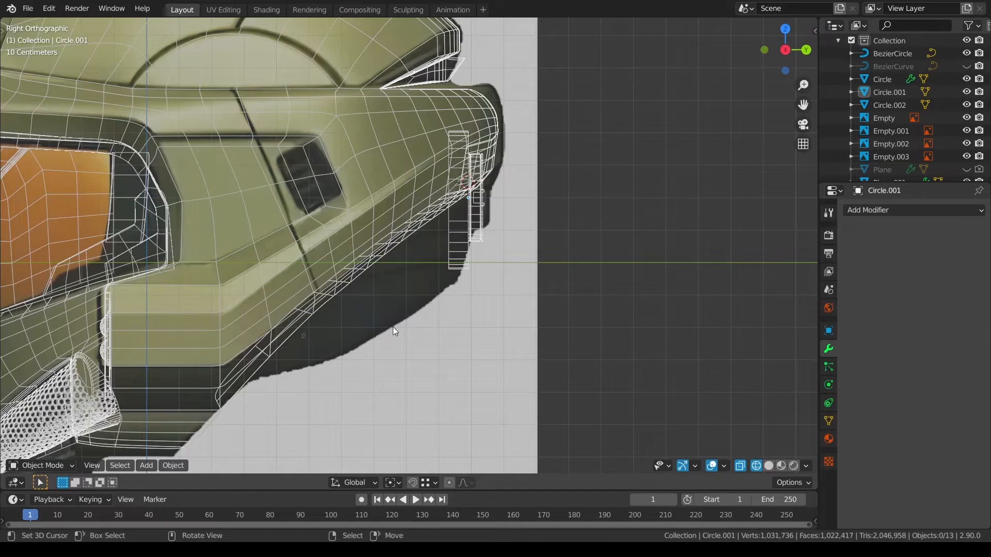
{"action": "left_click", "coordinate": [341, 287]}
{"action": "left_click", "coordinate": [317, 287]}
{"action": "key", "text": "ctrl+Tab"}
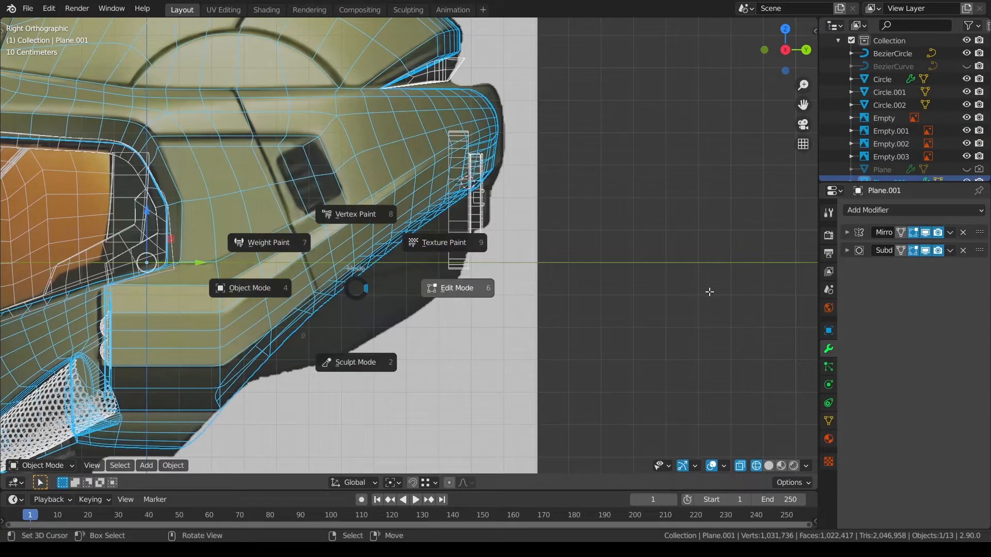
{"action": "left_click", "coordinate": [451, 288]}
Duplicate the line of vertices along the rim's lower edge in place and separate it into its own object
{"action": "mouse_move", "coordinate": [606, 308]}
{"action": "middle_mouse_down"}
{"action": "mouse_move", "coordinate": [479, 273]}
{"action": "mouse_move", "coordinate": [412, 232]}
{"action": "mouse_move", "coordinate": [310, 268]}
{"action": "middle_mouse_up"}
{"action": "key", "text": "shift+z"}
{"action": "left_click", "coordinate": [186, 350]}
{"action": "middle_click_drag", "start_coordinate": [399, 184], "coordinate": [387, 187]}
{"action": "left_click", "coordinate": [498, 150], "text": "ctrl"}
{"action": "middle_click_drag", "start_coordinate": [497, 150], "coordinate": [467, 208]}
{"action": "key", "text": "shift+d"}
{"action": "right_click", "coordinate": [500, 265]}
{"action": "key", "text": "g"}
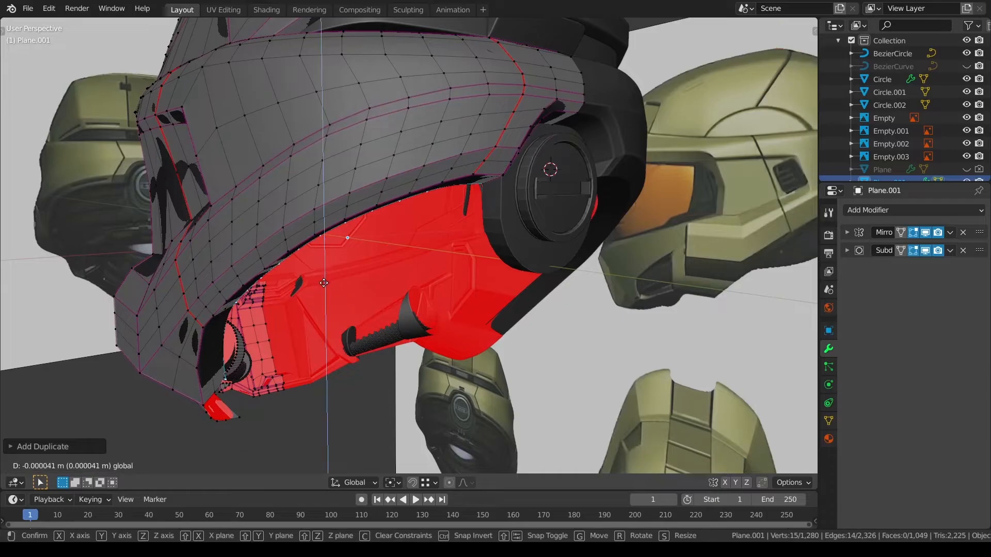
{"action": "left_click", "coordinate": [325, 298]}
{"action": "key", "text": "p"}
{"action": "left_click", "coordinate": [323, 296]}
Start editing the separated edge line and lower it to the bottom outline of the dark neck area in the side reference
{"action": "key", "text": "Tab"}
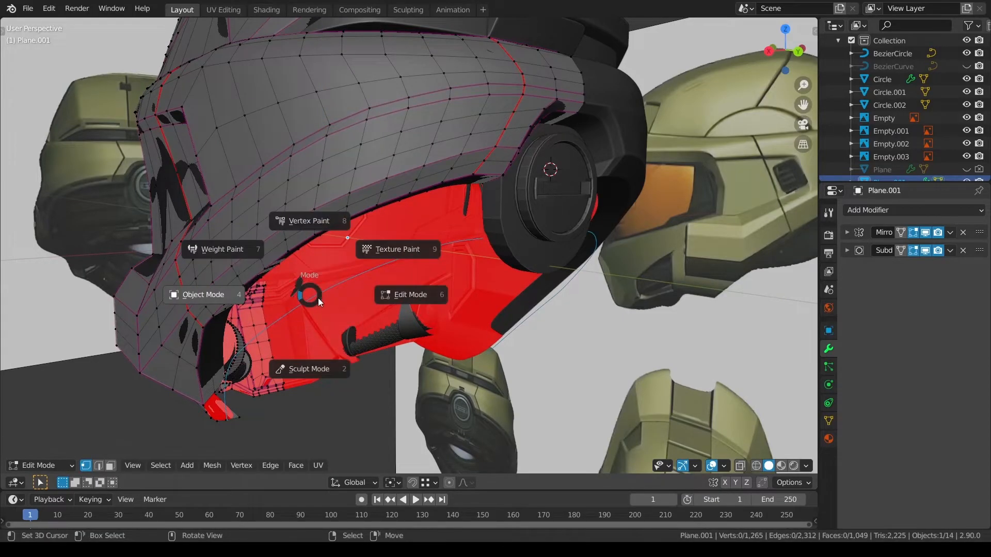
{"action": "right_click", "coordinate": [317, 293]}
{"action": "key", "text": "Tab"}
{"action": "key", "text": "a"}
{"action": "key", "text": "KP_3"}
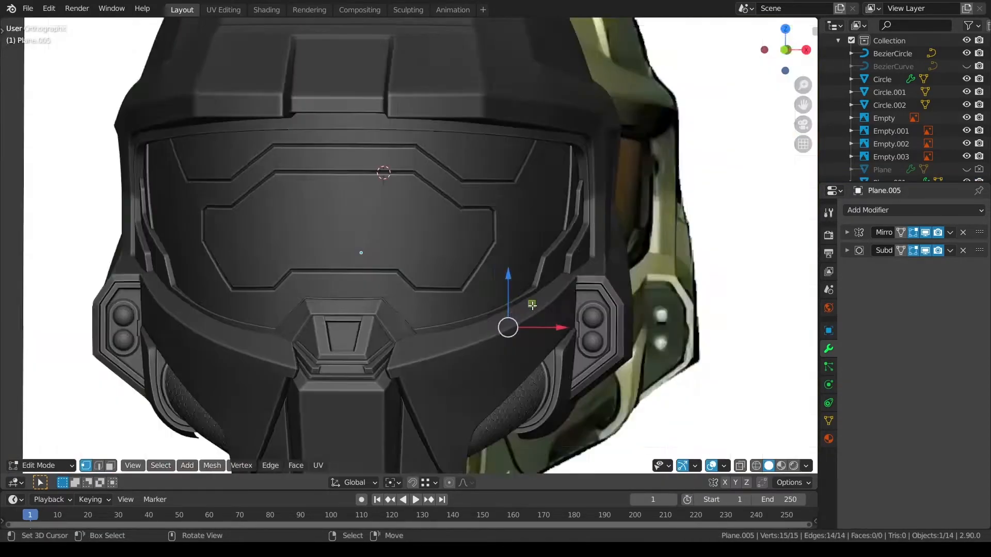
{"action": "key", "text": "alt+z"}
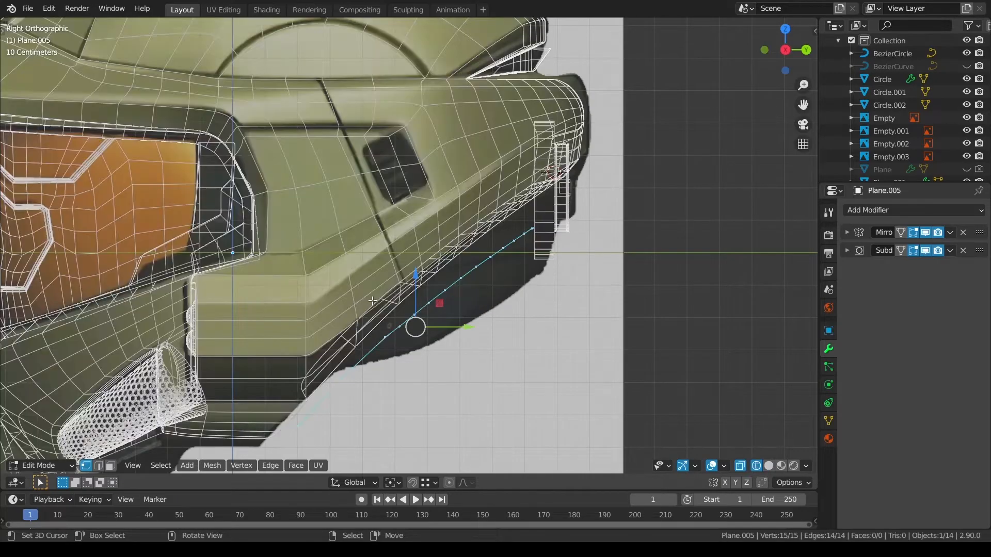
{"action": "left_click_drag", "start_coordinate": [420, 278], "coordinate": [423, 338]}
{"action": "middle_click_drag", "start_coordinate": [444, 359], "coordinate": [457, 298], "text": "shift"}
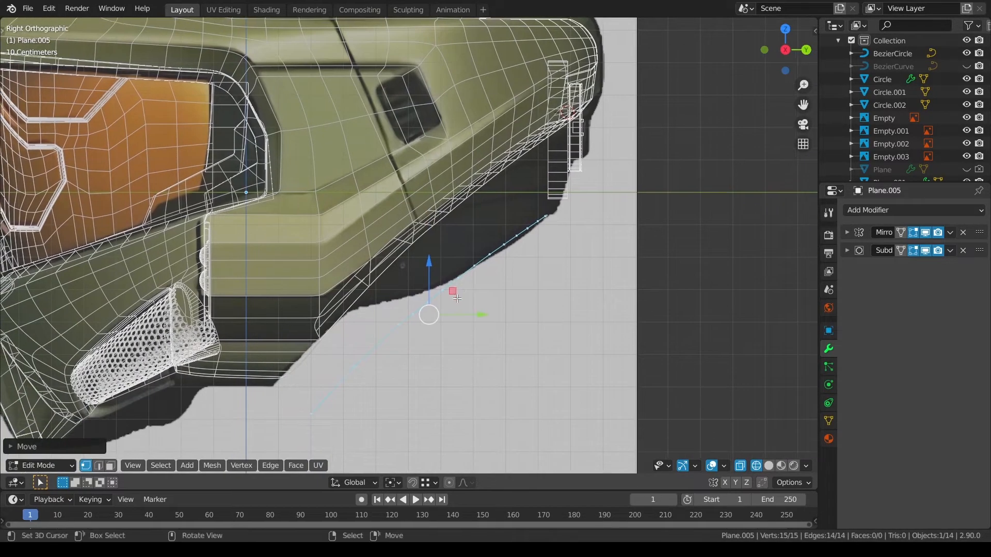
Raise the front end vertex of the edge line up to the dark band of the rim in the reference
{"action": "left_click", "coordinate": [312, 412]}
{"action": "left_click_drag", "start_coordinate": [310, 366], "coordinate": [302, 322]}
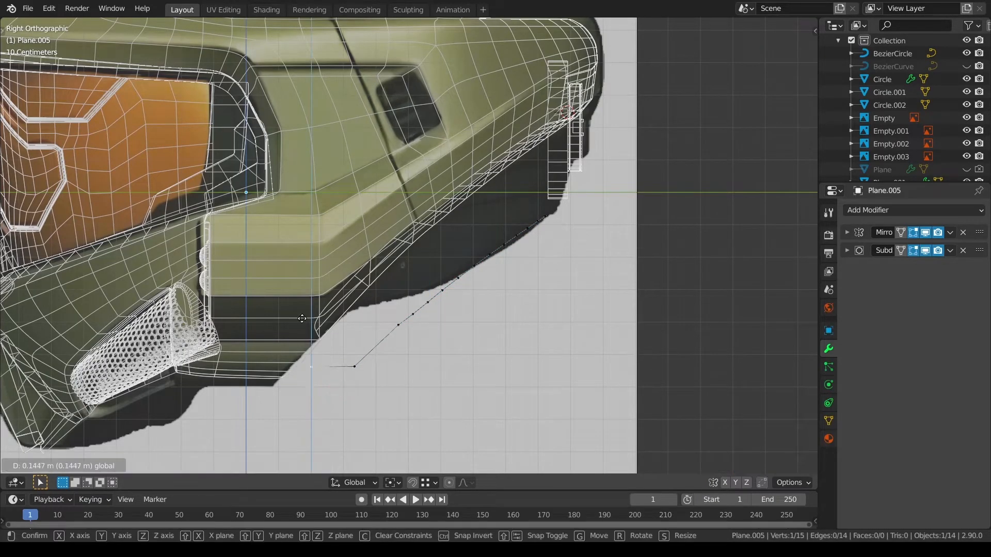
{"action": "left_click_drag", "start_coordinate": [302, 264], "coordinate": [302, 264]}
Smooth the seven vertices at the front of the edge line with repeated Relax operations
{"action": "left_click", "coordinate": [458, 278], "text": "ctrl"}
{"action": "key", "text": "q"}
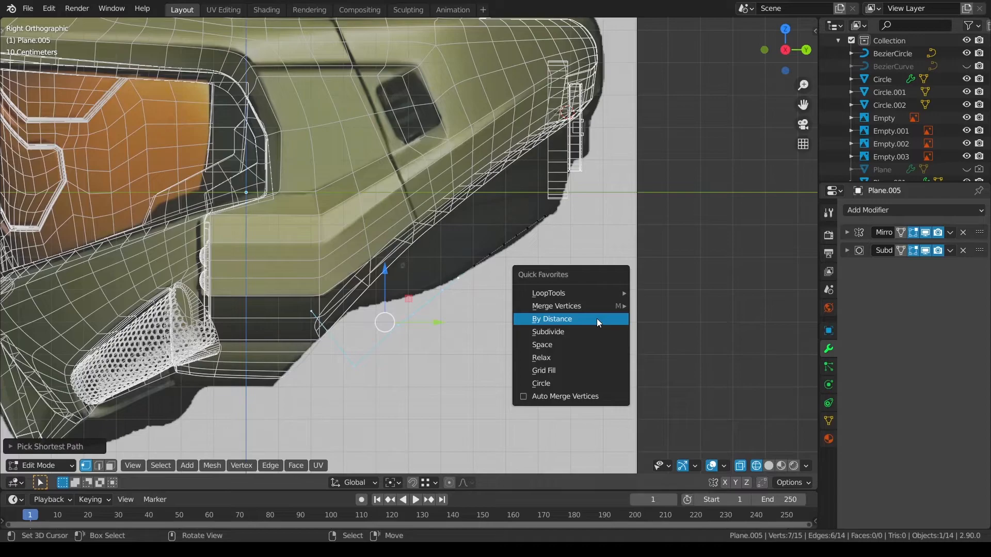
{"action": "left_click", "coordinate": [592, 354]}
{"action": "key", "text": "q"}
{"action": "left_click", "coordinate": [592, 355]}
{"action": "key", "text": "q"}
{"action": "left_click", "coordinate": [592, 355]}
{"action": "key", "text": "q"}
{"action": "left_click", "coordinate": [592, 354]}
{"action": "key", "text": "q"}
{"action": "left_click", "coordinate": [592, 355]}
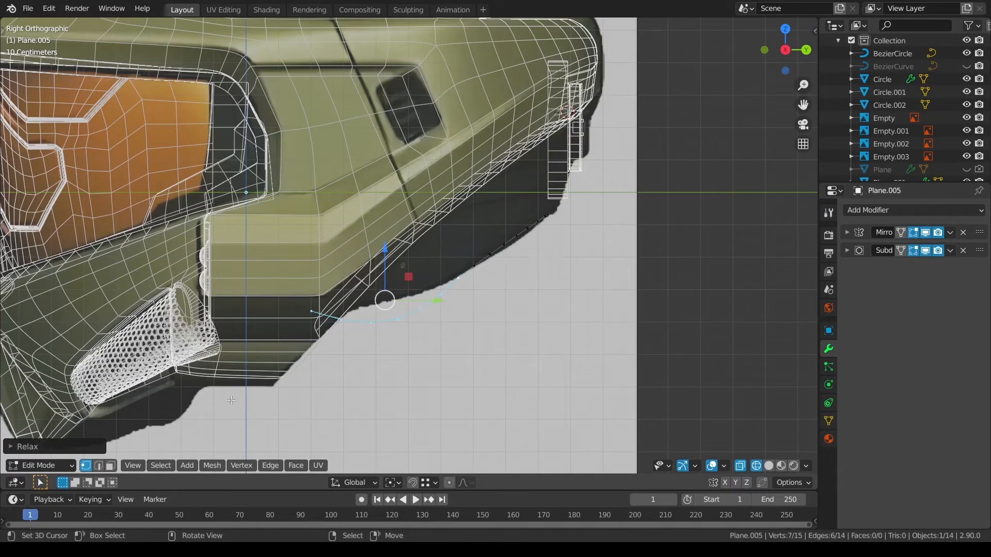
Set Relax to 25 iterations and apply it again to the front vertices of the edge line
{"action": "left_click", "coordinate": [47, 447]}
{"action": "left_click", "coordinate": [101, 429]}
{"action": "left_click", "coordinate": [79, 494]}
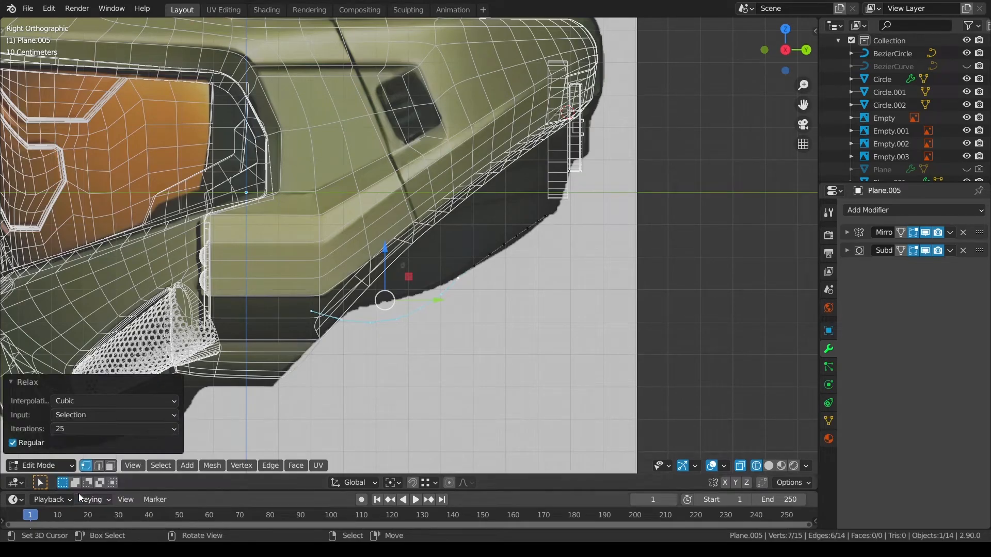
{"action": "key", "text": "q"}
{"action": "left_click", "coordinate": [524, 372]}
{"action": "key", "text": "q"}
{"action": "left_click", "coordinate": [525, 371]}
{"action": "left_click", "coordinate": [74, 428]}
{"action": "left_click", "coordinate": [74, 443]}
{"action": "left_click", "coordinate": [71, 384]}
Move the individual vertices on the front stretch of the edge line vertically towards the reference's lower outline
{"action": "middle_click_drag", "start_coordinate": [627, 311], "coordinate": [569, 309]}
{"action": "key", "text": "alt+a"}
{"action": "key", "text": "shift+z"}
{"action": "key", "text": "KP_1"}
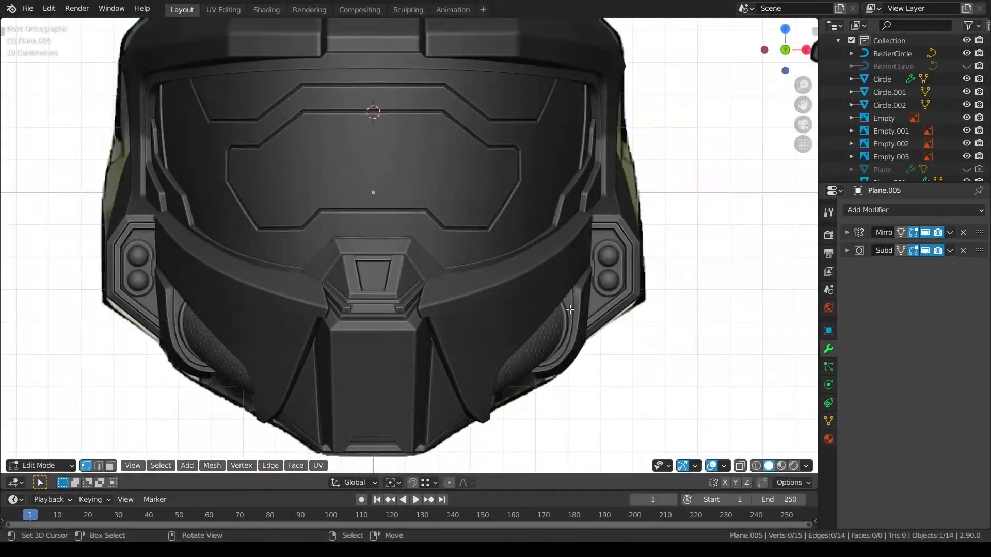
{"action": "key", "text": "KP_3"}
{"action": "scroll", "coordinate": [542, 323], "scroll_direction": "up", "scroll_amount": 2}
{"action": "key", "text": "shift+z"}
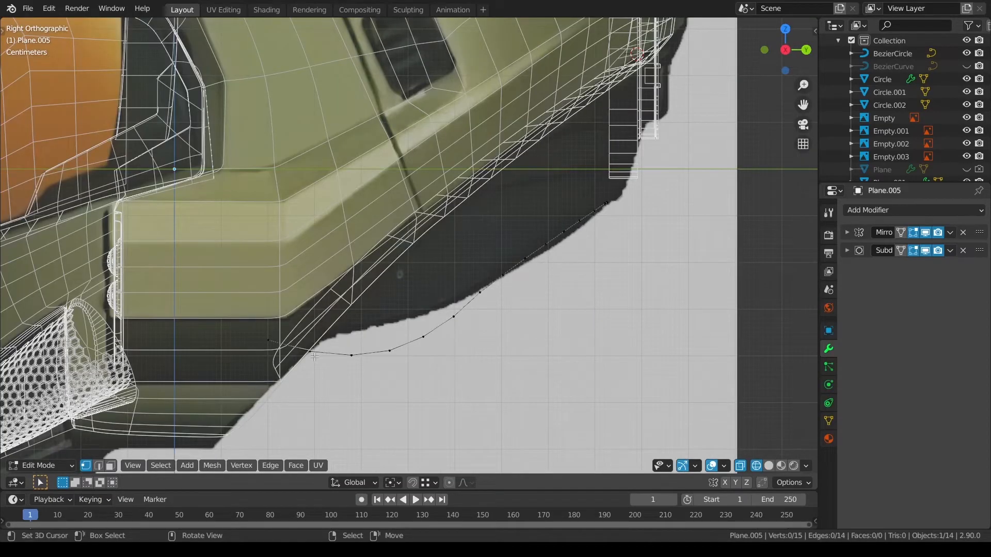
{"action": "left_click_drag", "start_coordinate": [308, 304], "coordinate": [449, 258]}
{"action": "right_click", "coordinate": [349, 350]}
{"action": "right_click", "coordinate": [389, 351]}
{"action": "right_click", "coordinate": [423, 337]}
{"action": "key", "text": "g"}
{"action": "key", "text": "z"}
{"action": "right_click", "coordinate": [455, 323]}
{"action": "right_click", "coordinate": [478, 295]}
Relax the front stretch of the edge line up to its end vertex twice and clear the selection
{"action": "left_click", "coordinate": [268, 340], "text": "ctrl"}
{"action": "key", "text": "q"}
{"action": "left_click", "coordinate": [614, 380]}
{"action": "key", "text": "q"}
{"action": "left_click", "coordinate": [615, 380]}
{"action": "key", "text": "alt+a"}
Adjust the middle and rear vertices of the edge line one by one to follow the reference's lower outline
{"action": "key", "text": "z"}
{"action": "key", "text": "z"}
{"action": "left_click_drag", "start_coordinate": [481, 255], "coordinate": [480, 254]}
{"action": "key", "text": "a"}
{"action": "key", "text": "a"}
{"action": "left_click", "coordinate": [480, 294]}
{"action": "key", "text": "g"}
{"action": "left_click", "coordinate": [506, 275]}
{"action": "left_click_drag", "start_coordinate": [523, 236], "coordinate": [526, 253]}
{"action": "right_click", "coordinate": [542, 242]}
{"action": "key", "text": "a"}
{"action": "key", "text": "a"}
{"action": "left_click_drag", "start_coordinate": [546, 210], "coordinate": [593, 182]}
{"action": "right_click", "coordinate": [563, 233]}
{"action": "right_click", "coordinate": [579, 223]}
{"action": "key", "text": "a"}
{"action": "key", "text": "a"}
{"action": "right_click", "coordinate": [593, 209]}
{"action": "right_click", "coordinate": [530, 274]}
Even out the adjusted edge line with four Relax operations and return to solid shading
{"action": "key", "text": "a"}
{"action": "key", "text": "q"}
{"action": "left_click", "coordinate": [647, 236]}
{"action": "key", "text": "q"}
{"action": "left_click", "coordinate": [646, 237]}
{"action": "key", "text": "q"}
{"action": "left_click", "coordinate": [646, 236]}
{"action": "key", "text": "q"}
{"action": "left_click", "coordinate": [647, 236]}
{"action": "key", "text": "a"}
{"action": "key", "text": "z"}
Relax the four vertices at the front end of the edge line four times in the side view
{"action": "mouse_move", "coordinate": [670, 268]}
{"action": "middle_mouse_down"}
{"action": "mouse_move", "coordinate": [595, 242]}
{"action": "mouse_move", "coordinate": [516, 240]}
{"action": "middle_mouse_up"}
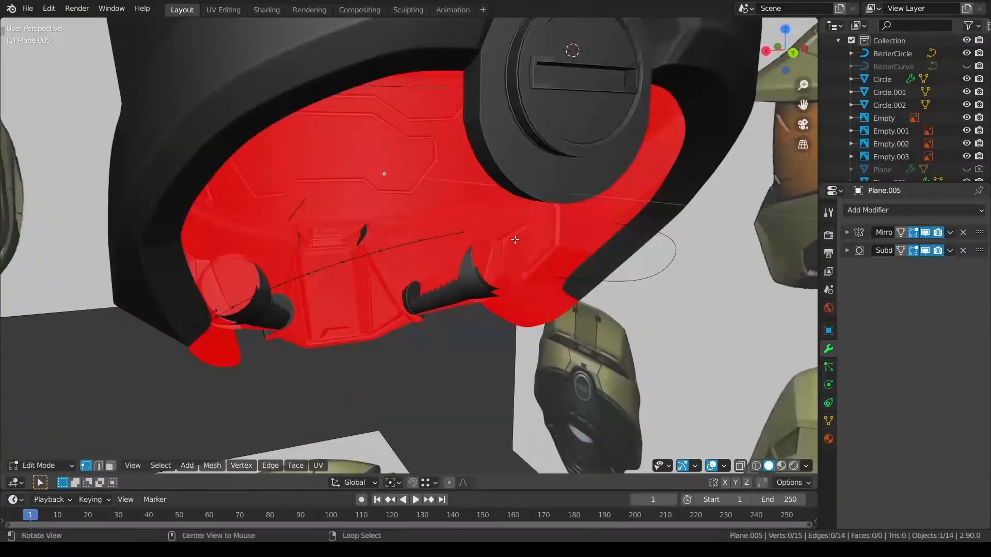
{"action": "key", "text": "KP_3"}
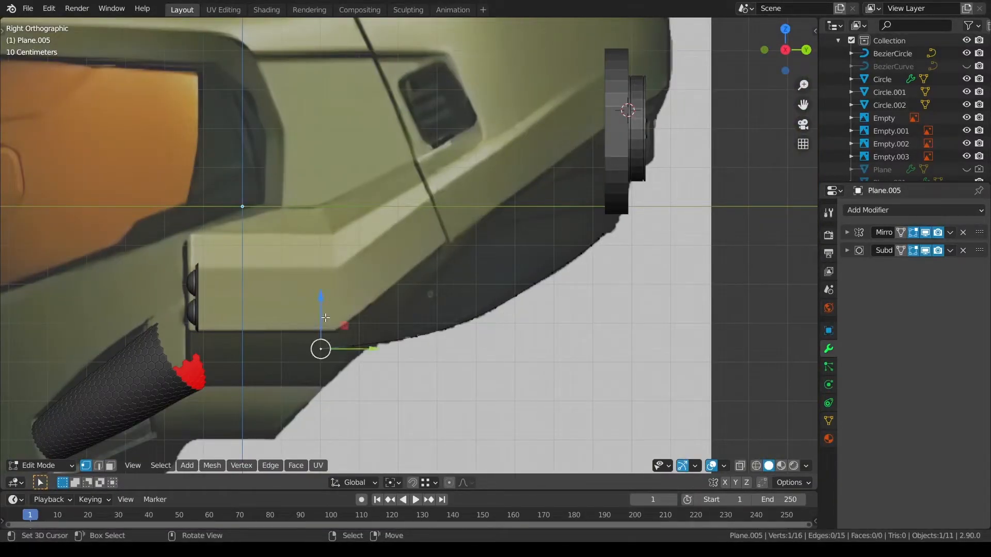
{"action": "left_click", "coordinate": [417, 337], "text": "ctrl"}
{"action": "key", "text": "q"}
{"action": "left_click", "coordinate": [624, 376]}
{"action": "key", "text": "q"}
{"action": "left_click", "coordinate": [624, 377]}
{"action": "key", "text": "q"}
{"action": "left_click", "coordinate": [624, 377]}
{"action": "key", "text": "q"}
{"action": "left_click", "coordinate": [623, 377]}
{"action": "key", "text": "alt+a"}
{"action": "key", "text": "a"}
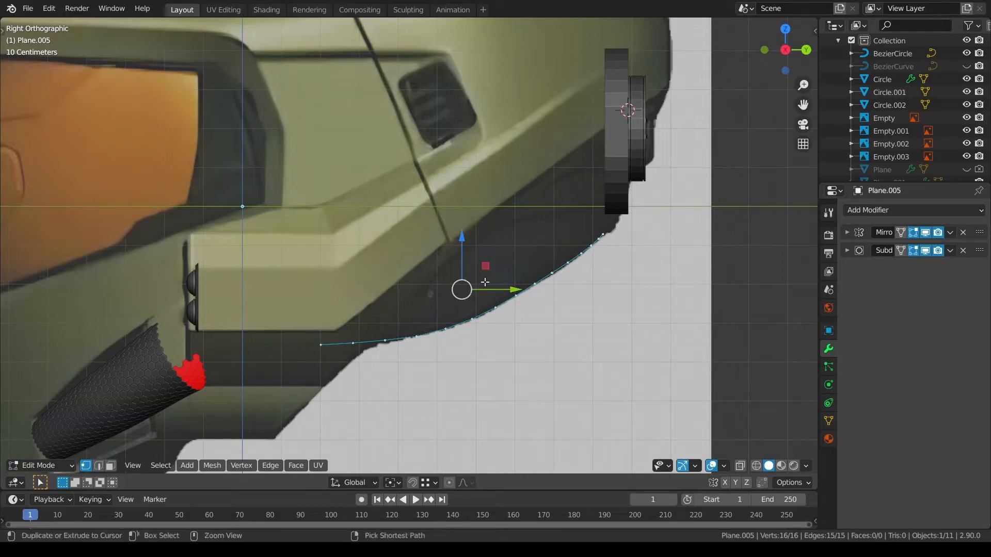
Leave Edit Mode, unhide all objects and hide the visor shrinkwrap object again
{"action": "key", "text": "ctrl+KP_1"}
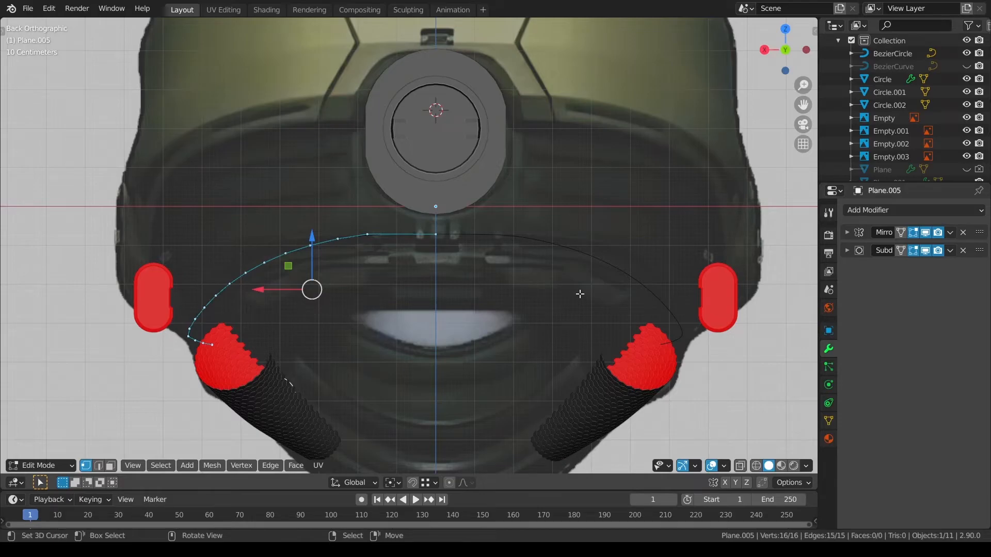
{"action": "middle_click_drag", "start_coordinate": [512, 294], "coordinate": [363, 297]}
{"action": "key", "text": "Tab"}
{"action": "key", "text": "a"}
{"action": "key", "text": "alt+a"}
{"action": "key", "text": "alt+h"}
{"action": "key", "text": "alt+a"}
{"action": "middle_click_drag", "start_coordinate": [470, 311], "coordinate": [449, 166]}
{"action": "right_click", "coordinate": [412, 79]}
{"action": "key", "text": "h"}
{"action": "scroll", "coordinate": [413, 85], "scroll_direction": "down", "scroll_amount": 1}
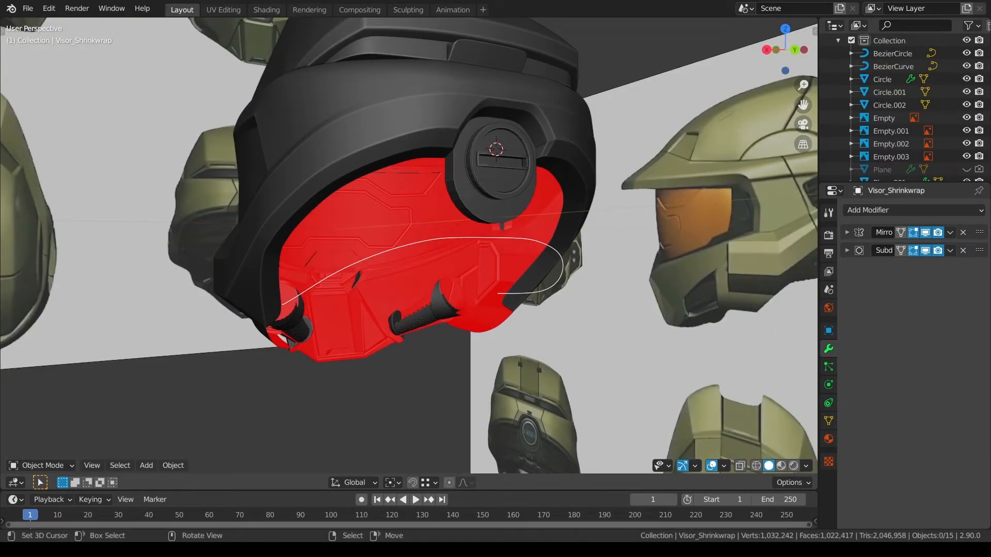
From below, move a vertex on the edge line's rear side curve about 0.06 m inward along X with proportional size 0.35
{"action": "middle_click_drag", "start_coordinate": [517, 299], "coordinate": [355, 201]}
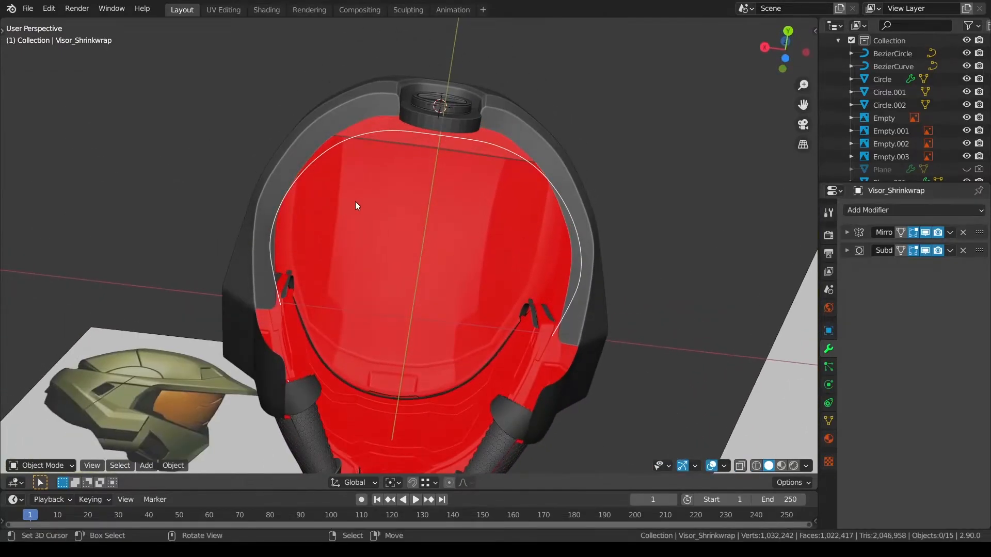
{"action": "key", "text": "ctrl+KP_7"}
{"action": "left_click", "coordinate": [525, 295]}
{"action": "key", "text": "ctrl+Tab"}
{"action": "left_click", "coordinate": [649, 304]}
{"action": "scroll", "coordinate": [582, 326], "scroll_direction": "up", "scroll_amount": 1}
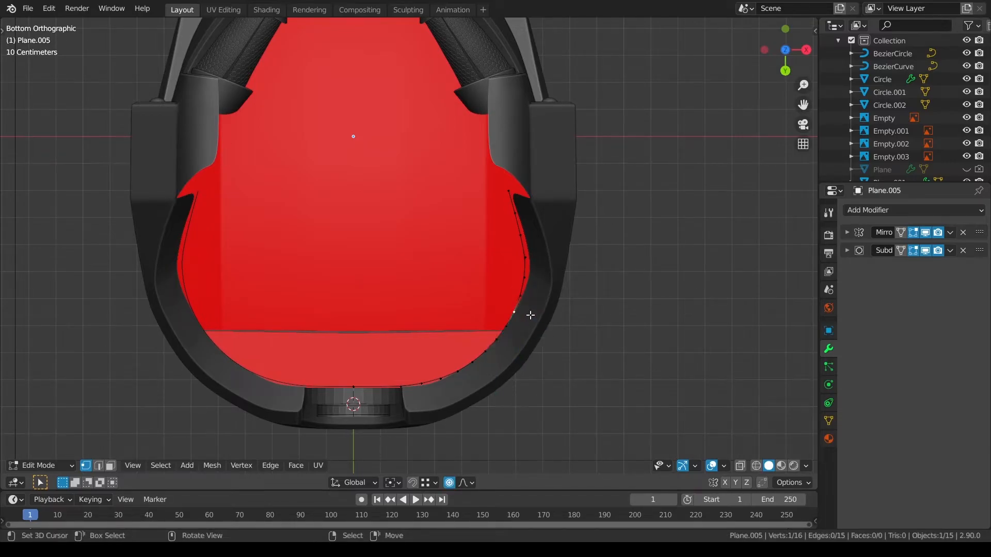
{"action": "key", "text": "g"}
{"action": "key", "text": "x"}
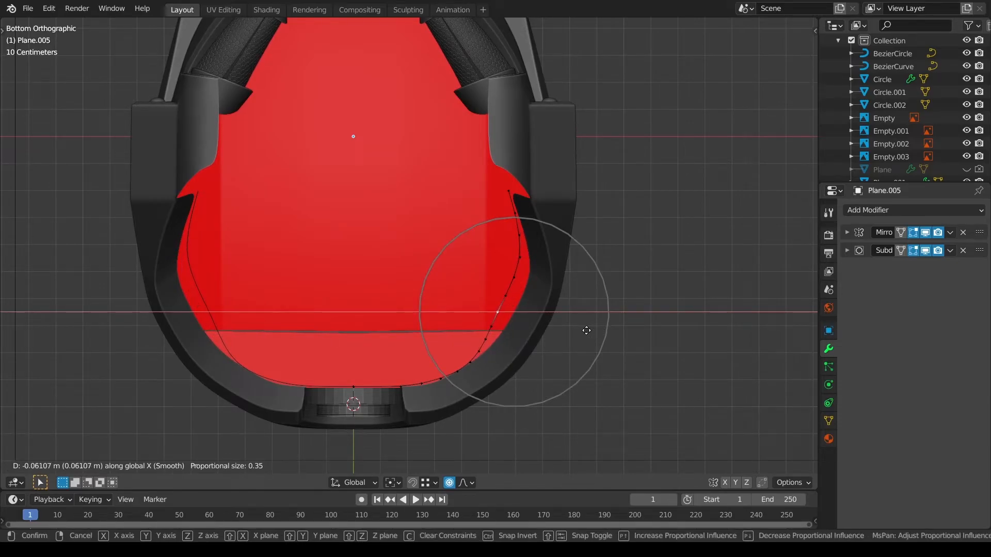
{"action": "left_click", "coordinate": [587, 330]}
Move a vertex midway along the edge line's side curve about 0.06 m inward along X with proportional size 0.32
{"action": "left_click", "coordinate": [527, 264]}
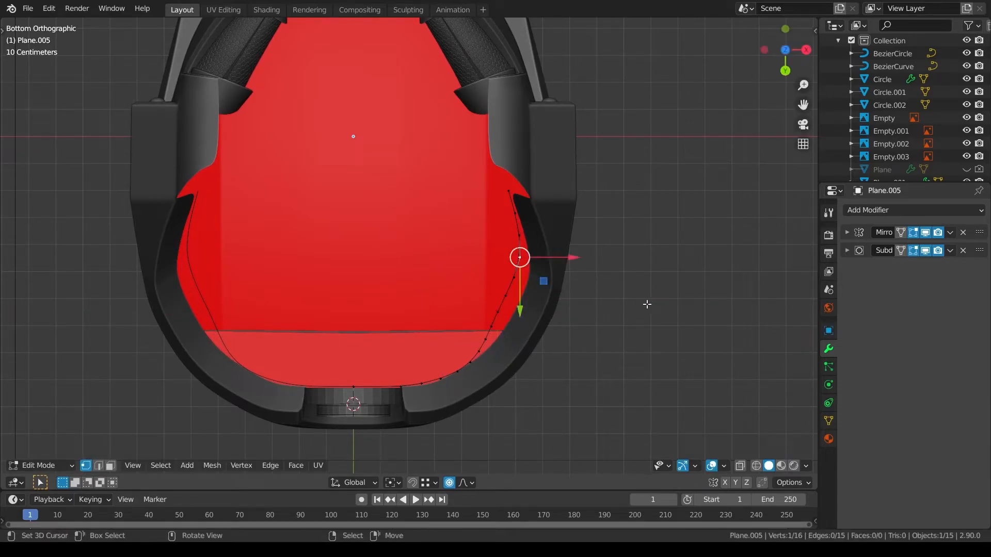
{"action": "key", "text": "g"}
{"action": "key", "text": "x"}
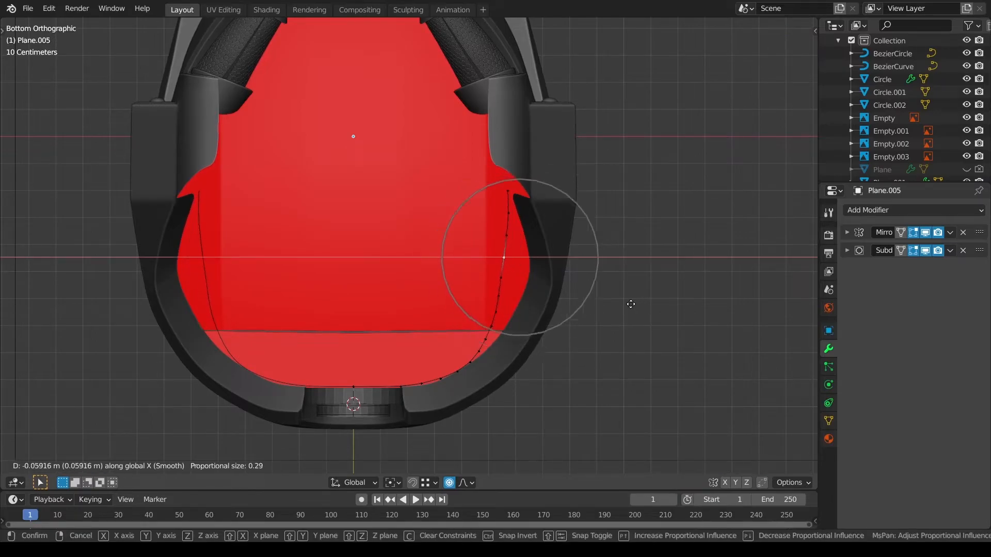
{"action": "scroll", "coordinate": [631, 304], "scroll_direction": "up", "scroll_amount": 1}
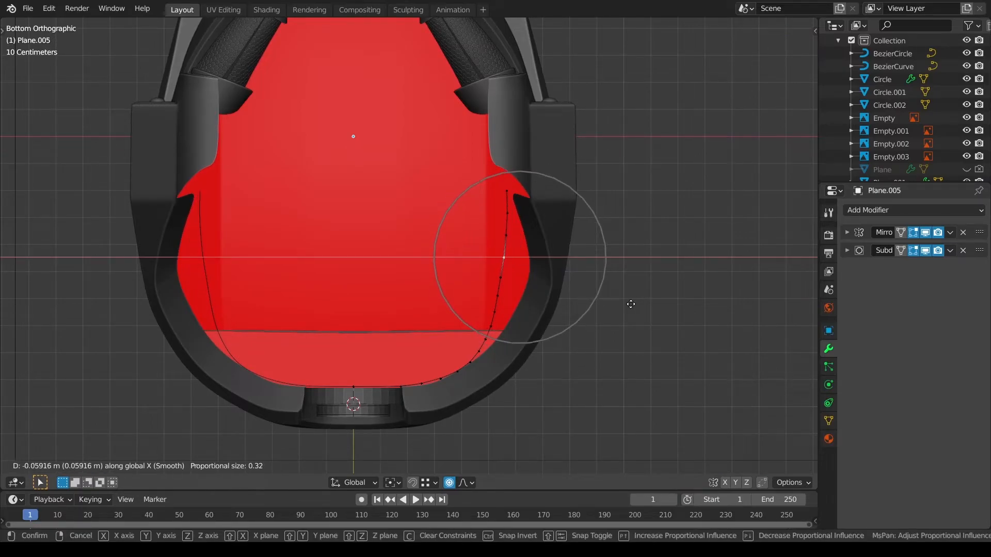
{"action": "left_click", "coordinate": [631, 304]}
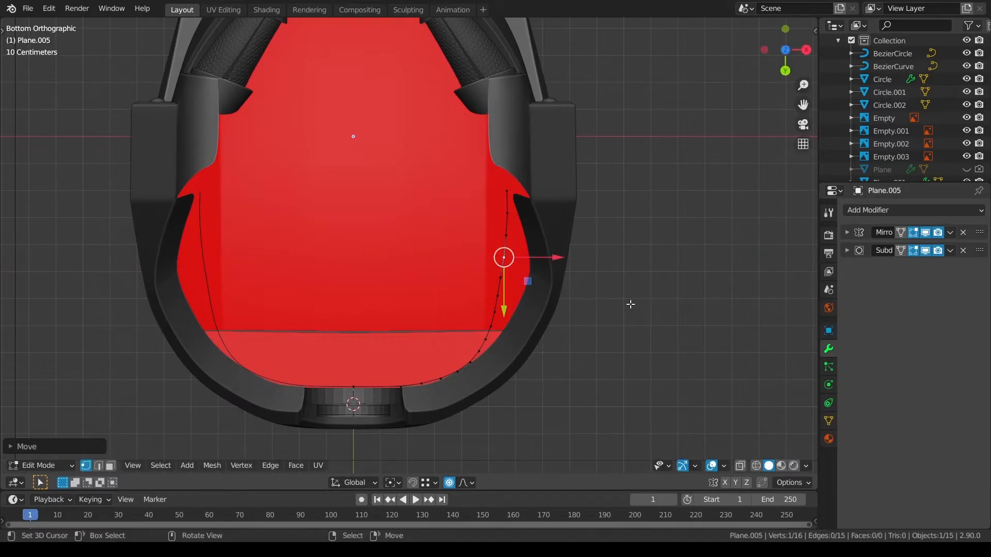
Move a vertex on the rear side curve about 0.03 m outward with proportional size 0.32, and relax the whole edge line once
{"action": "left_click", "coordinate": [519, 313]}
{"action": "key", "text": "g"}
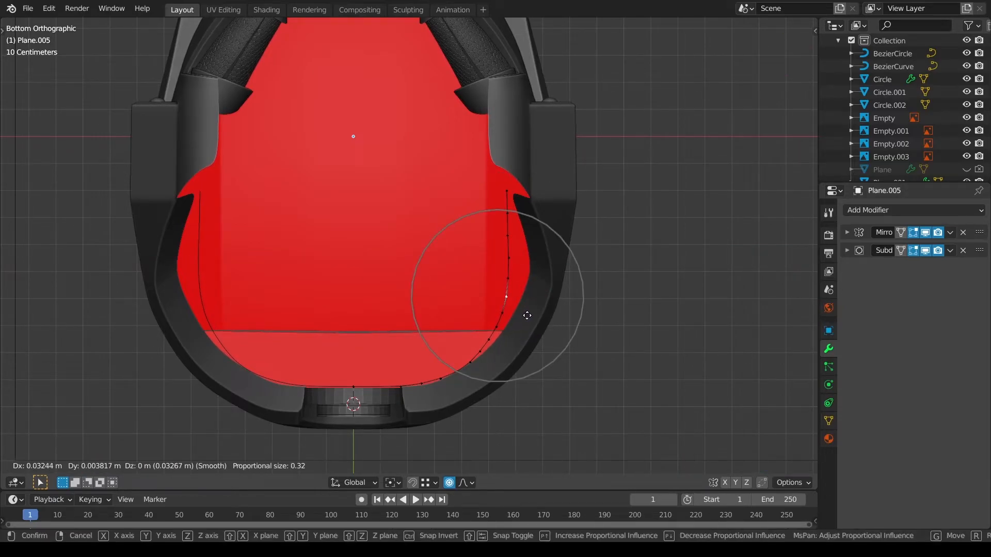
{"action": "left_click", "coordinate": [527, 316]}
{"action": "key", "text": "alt+a"}
{"action": "key", "text": "a"}
{"action": "key", "text": "q"}
{"action": "left_click", "coordinate": [550, 308]}
{"action": "key", "text": "alt+a"}
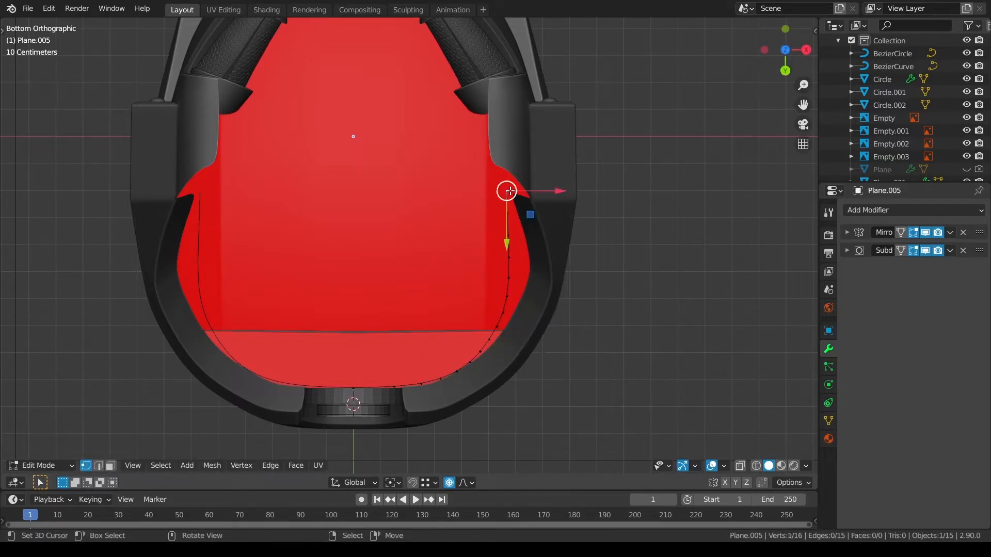
Move the edge line's front end vertex about 0.006 m inward along X with proportional size 0.29, and clear the selection
{"action": "key", "text": "g"}
{"action": "key", "text": "x"}
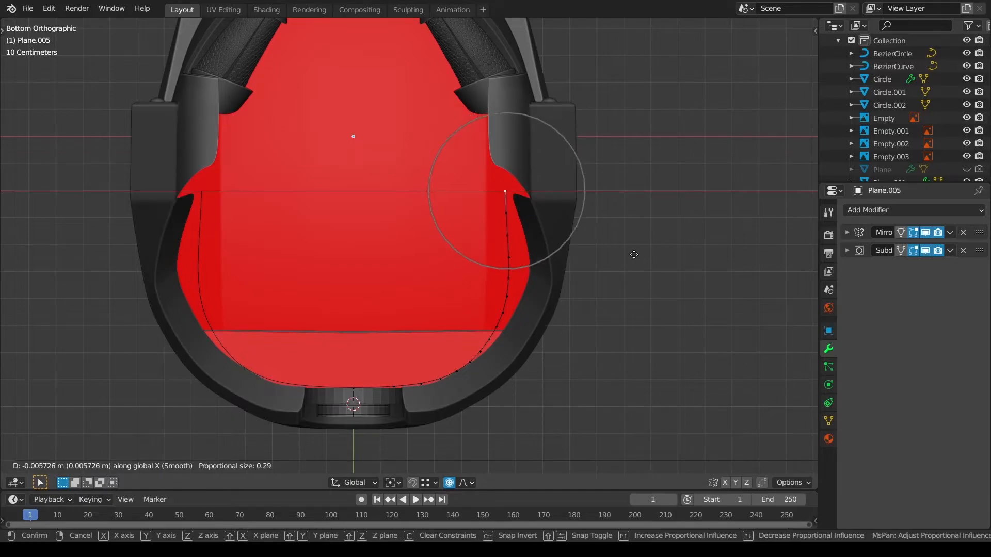
{"action": "left_click", "coordinate": [633, 254]}
{"action": "key", "text": "g"}
{"action": "left_click", "coordinate": [560, 190]}
{"action": "key", "text": "alt+a"}
Select the entire edge line and, in the back view, hide every object except it and the back reference image
{"action": "middle_click_drag", "start_coordinate": [672, 242], "coordinate": [516, 346]}
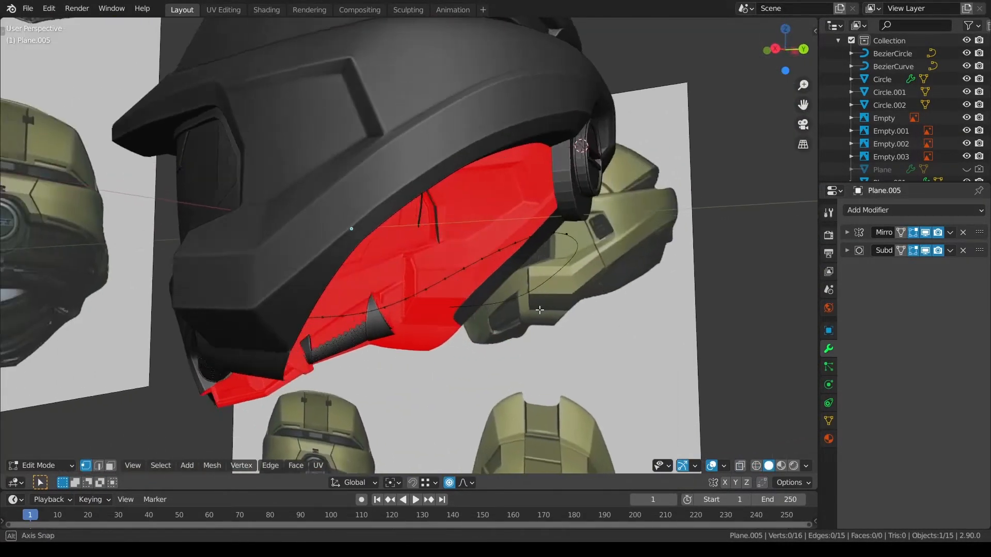
{"action": "middle_click_drag", "start_coordinate": [490, 320], "coordinate": [524, 330]}
{"action": "key", "text": "a"}
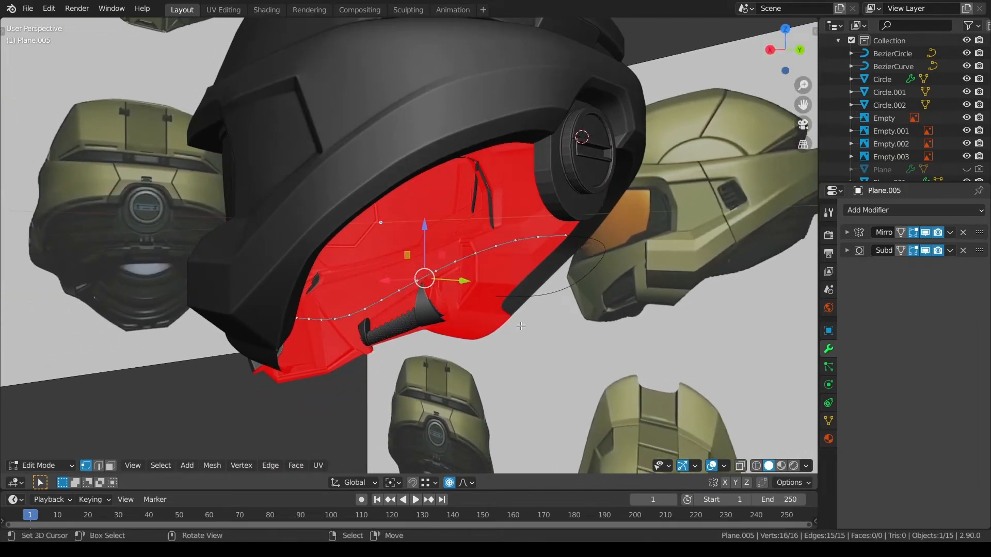
{"action": "key", "text": "ctrl+KP_1"}
{"action": "key", "text": "alt+z"}
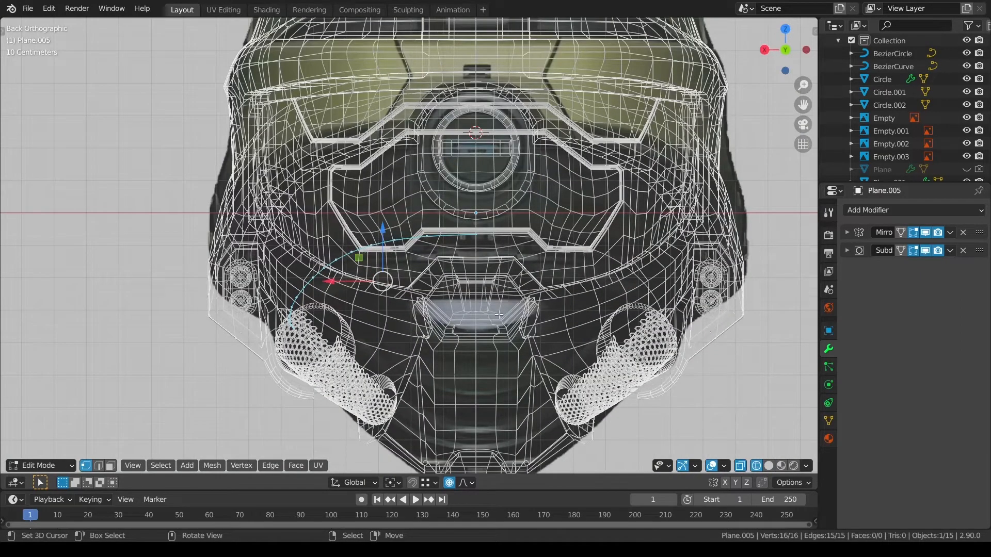
{"action": "key", "text": "Tab"}
{"action": "left_click", "coordinate": [143, 303], "text": "shift"}
{"action": "key", "text": "shift+h"}
{"action": "right_click", "coordinate": [623, 264]}
Duplicate the edge line in place and, with proportional editing off, raise the copy straight up along Z toward the rear disc
{"action": "key", "text": "Tab"}
{"action": "key", "text": "shift+d"}
{"action": "right_click", "coordinate": [593, 278]}
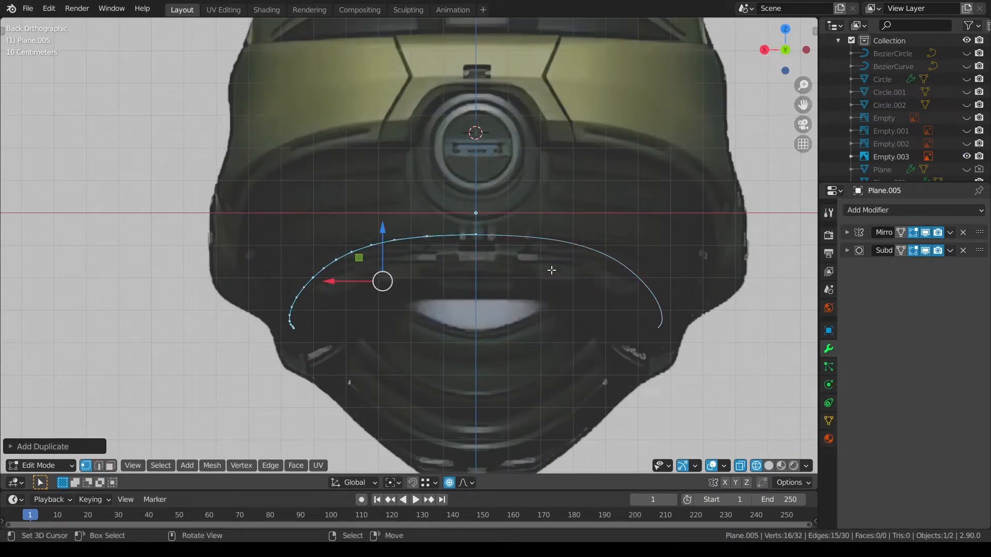
{"action": "left_click_drag", "start_coordinate": [385, 232], "coordinate": [385, 169]}
{"action": "key", "text": "ctrl+z"}
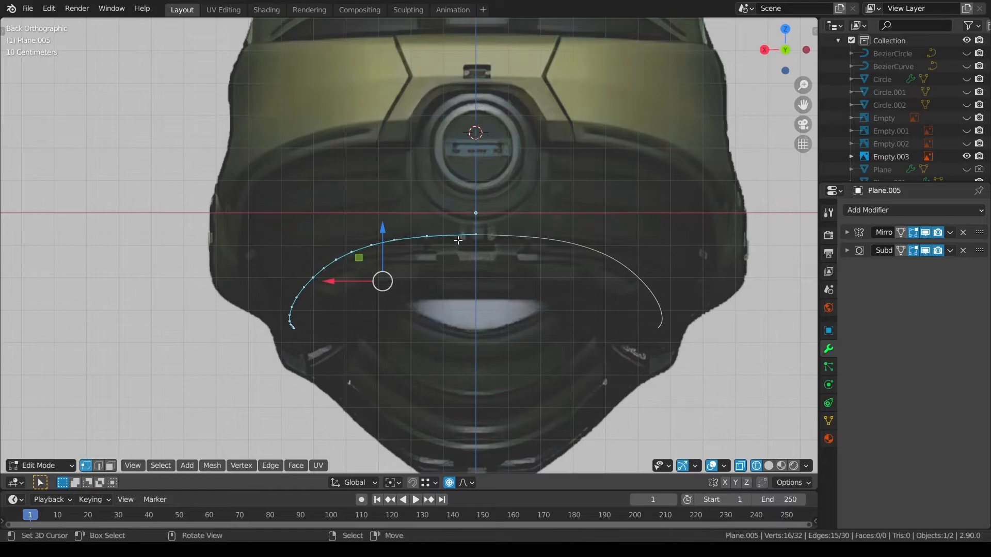
{"action": "left_click_drag", "start_coordinate": [385, 233], "coordinate": [388, 160]}
{"action": "key", "text": "z"}
{"action": "left_click", "coordinate": [529, 228]}
{"action": "key", "text": "KP_Divide"}
{"action": "key", "text": "KP_Divide"}
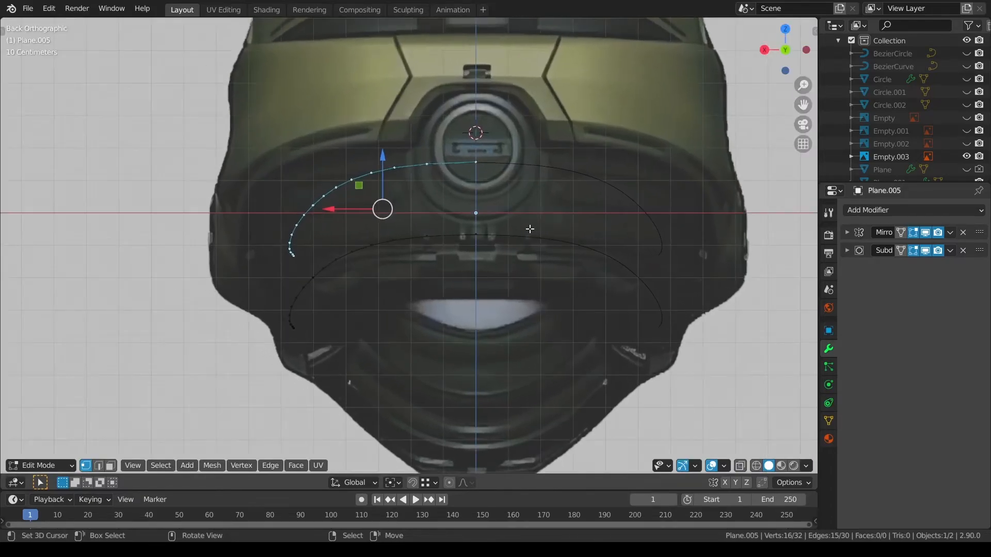
Unhide all objects, hide the visor shrinkwrap object and reopen the edge line object in Edit Mode
{"action": "key", "text": "Tab"}
{"action": "key", "text": "alt+h"}
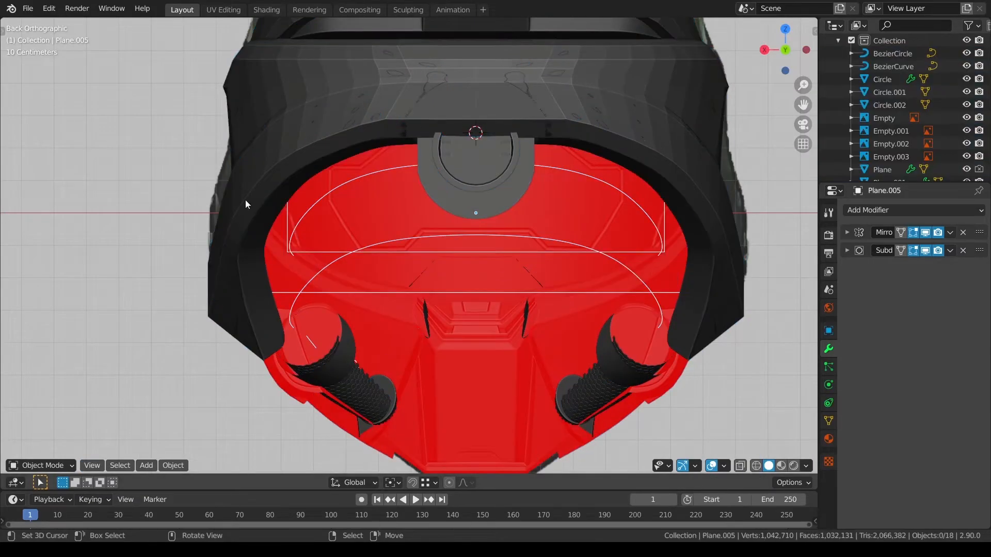
{"action": "left_click", "coordinate": [287, 159]}
{"action": "key", "text": "h"}
{"action": "right_click", "coordinate": [329, 194]}
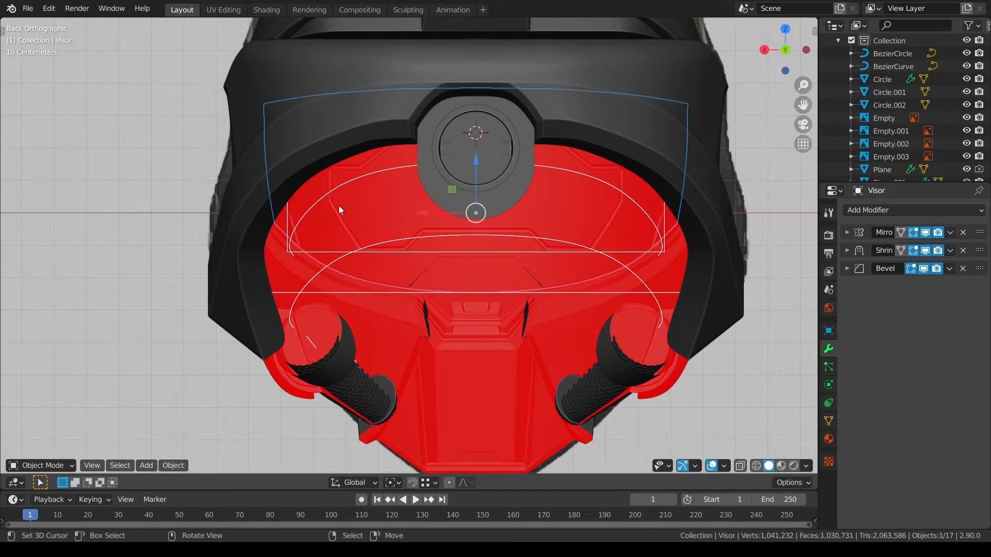
{"action": "right_click", "coordinate": [330, 194]}
{"action": "key", "text": "Tab"}
Select six vertices at the raised line's front end and move them about 0.085 m outward along X with proportional size 0.62
{"action": "middle_click_drag", "start_coordinate": [330, 193], "coordinate": [397, 204]}
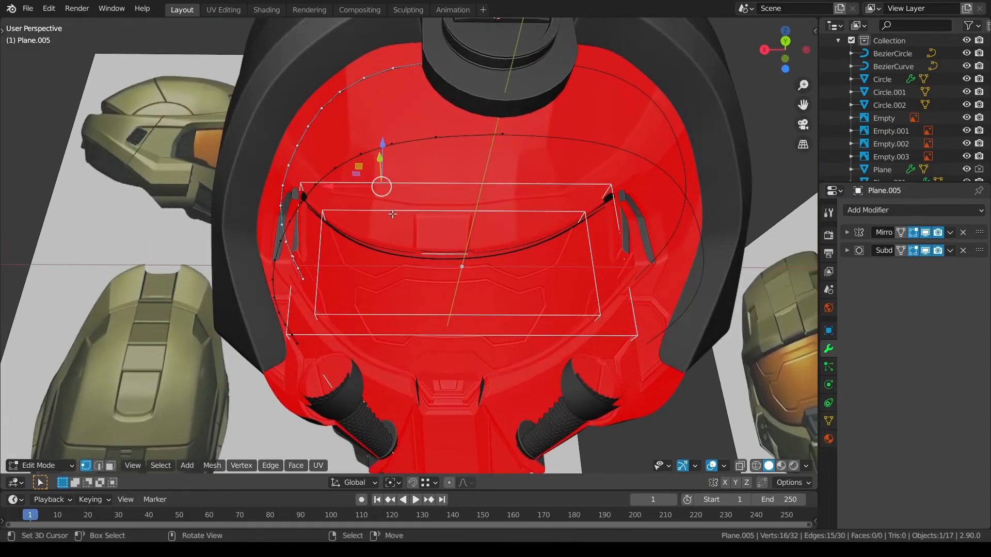
{"action": "middle_click_drag", "start_coordinate": [305, 234], "coordinate": [302, 255]}
{"action": "left_click", "coordinate": [314, 268], "text": "ctrl"}
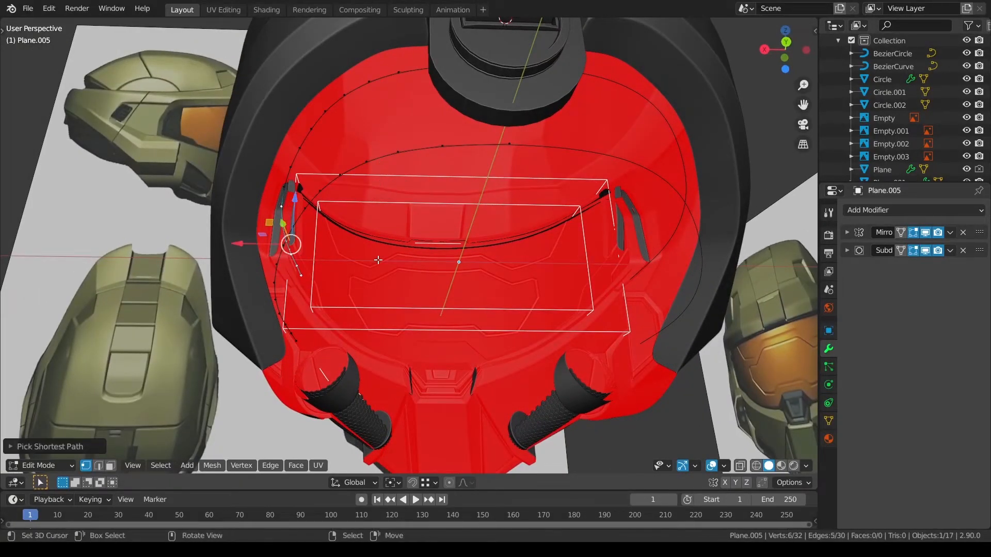
{"action": "key", "text": "o"}
{"action": "key", "text": "g"}
{"action": "scroll", "coordinate": [378, 259], "scroll_direction": "up", "scroll_amount": 3}
{"action": "key", "text": "x"}
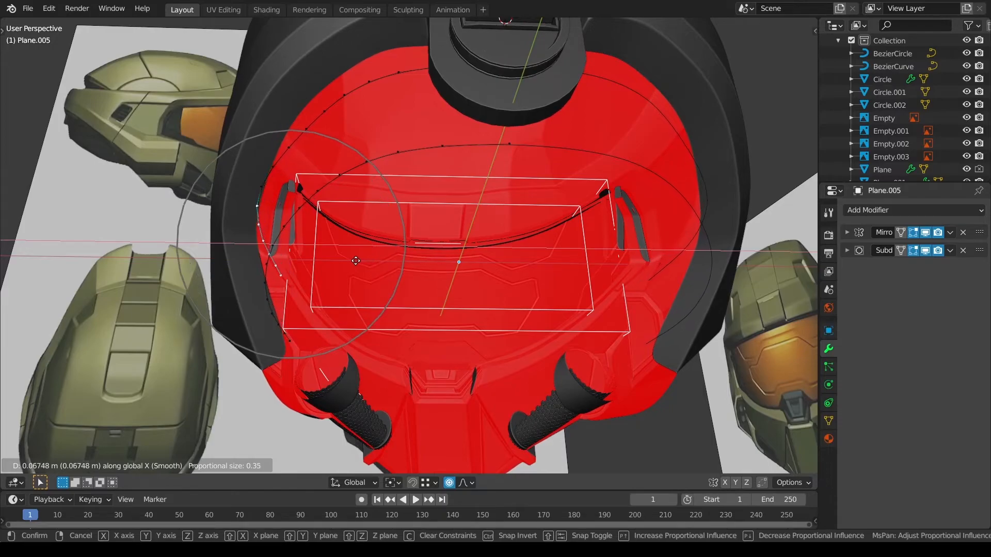
{"action": "scroll", "coordinate": [350, 261], "scroll_direction": "up", "scroll_amount": 5}
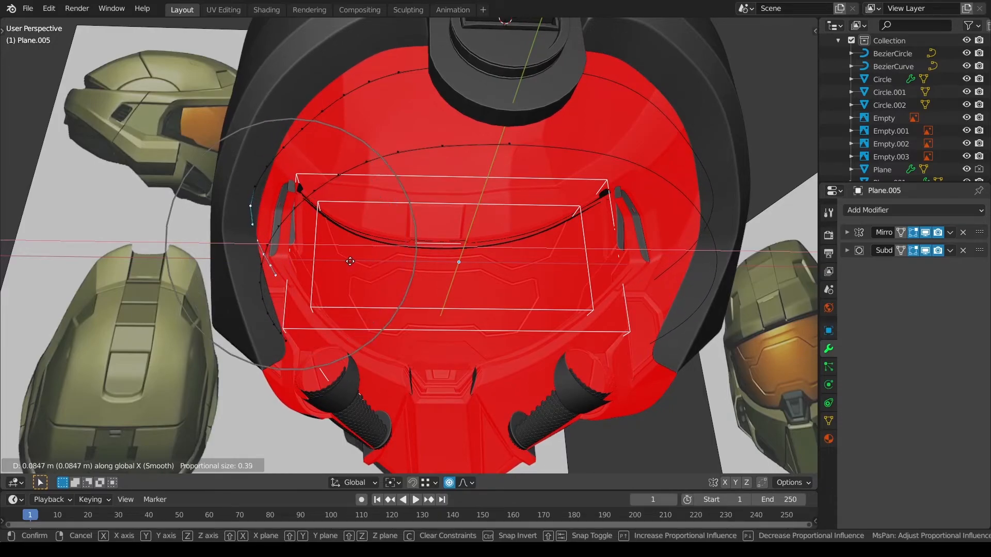
{"action": "scroll", "coordinate": [350, 262], "scroll_direction": "up", "scroll_amount": 1}
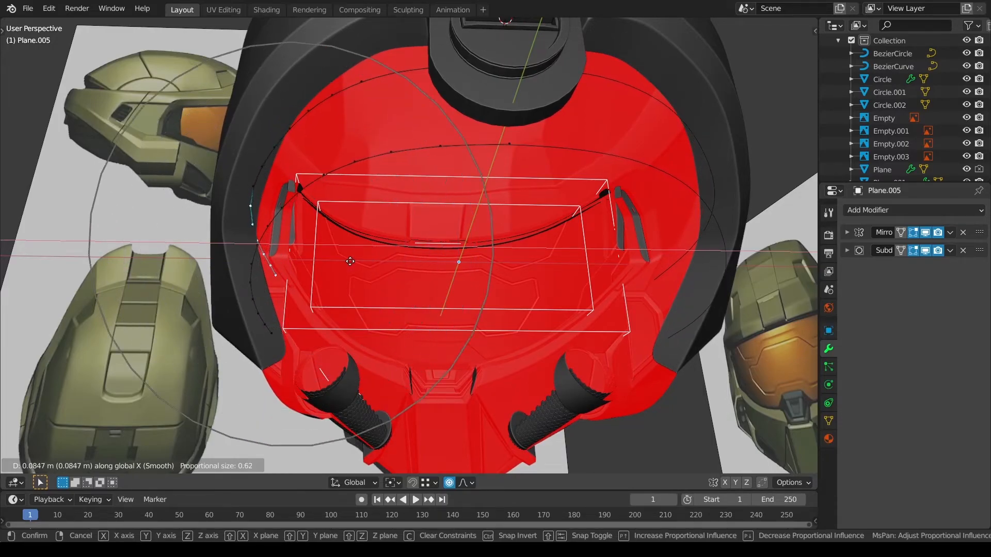
{"action": "left_click", "coordinate": [350, 262]}
{"action": "middle_click_drag", "start_coordinate": [350, 262], "coordinate": [391, 204]}
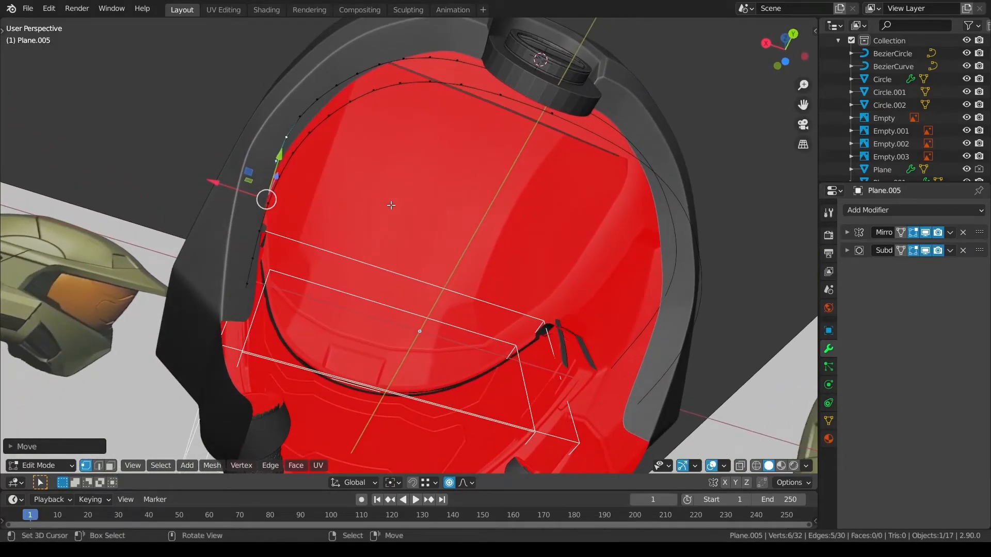
Select the whole raised edge line and relax it once
{"action": "key", "text": "alt+a"}
{"action": "left_click", "coordinate": [362, 71], "text": "alt"}
{"action": "key", "text": "q"}
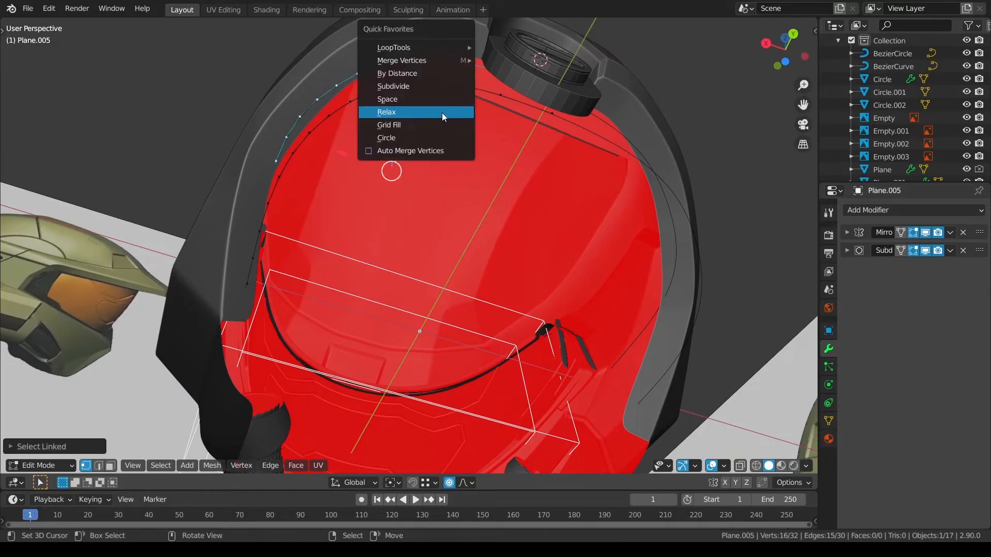
{"action": "left_click", "coordinate": [442, 113]}
{"action": "middle_click_drag", "start_coordinate": [444, 116], "coordinate": [521, 132]}
Select the linked vertices of the lower edge line and hide them in Edit Mode
{"action": "key", "text": "shift+z"}
{"action": "key", "text": "alt+a"}
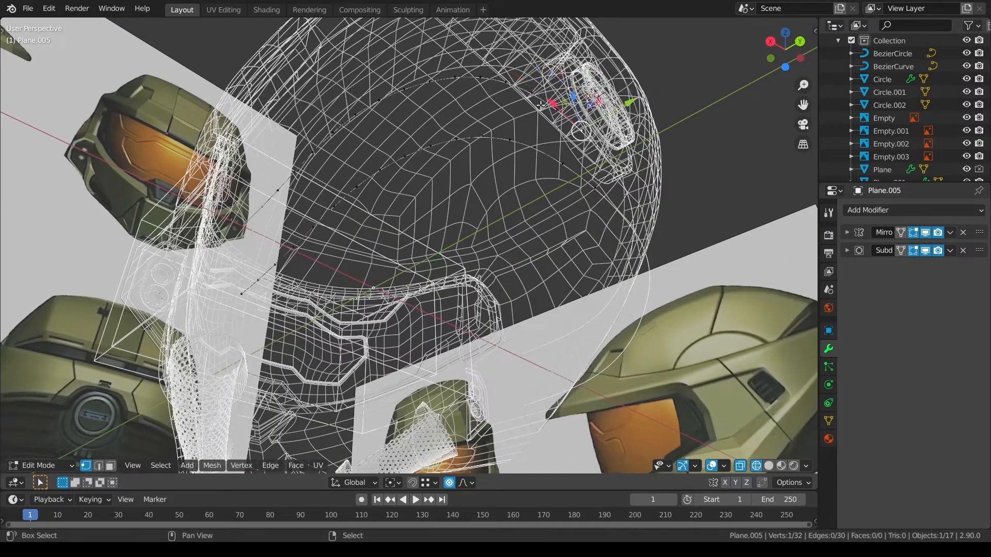
{"action": "right_click", "coordinate": [541, 105], "text": "ctrl"}
{"action": "key", "text": "z"}
{"action": "left_click", "coordinate": [615, 113]}
{"action": "key", "text": "alt+a"}
{"action": "key", "text": "l"}
{"action": "key", "text": "h"}
Select three vertices at the raised line's rear centre and move them about 0.011 m rearward along Y with proportional size 0.62
{"action": "key", "text": "shift+z"}
{"action": "right_click_drag", "start_coordinate": [580, 138], "coordinate": [576, 137]}
{"action": "key", "text": "ctrl+z"}
{"action": "right_click", "coordinate": [534, 101], "text": "ctrl"}
{"action": "key", "text": "shift+z"}
{"action": "middle_click_drag", "start_coordinate": [565, 152], "coordinate": [544, 173], "text": "shift"}
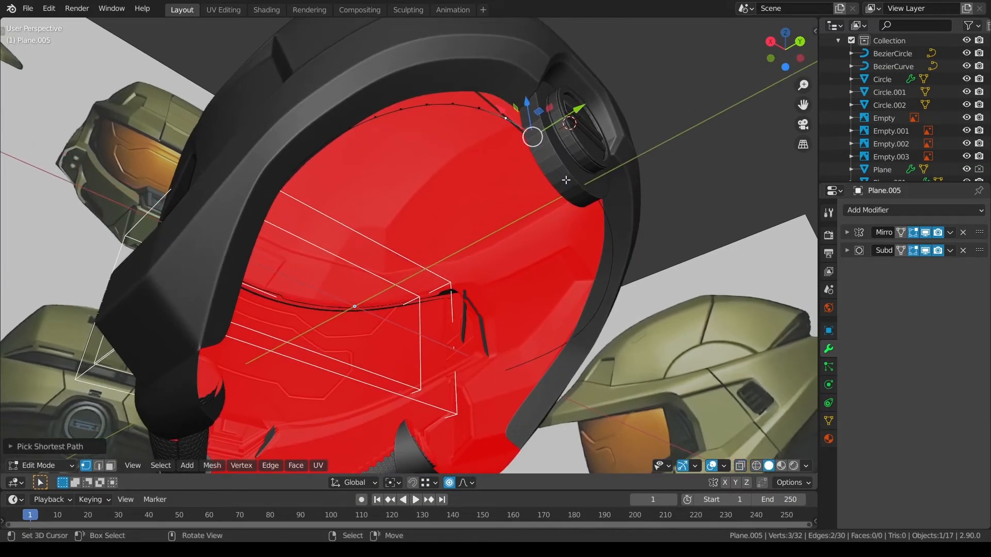
{"action": "key", "text": "g"}
{"action": "key", "text": "y"}
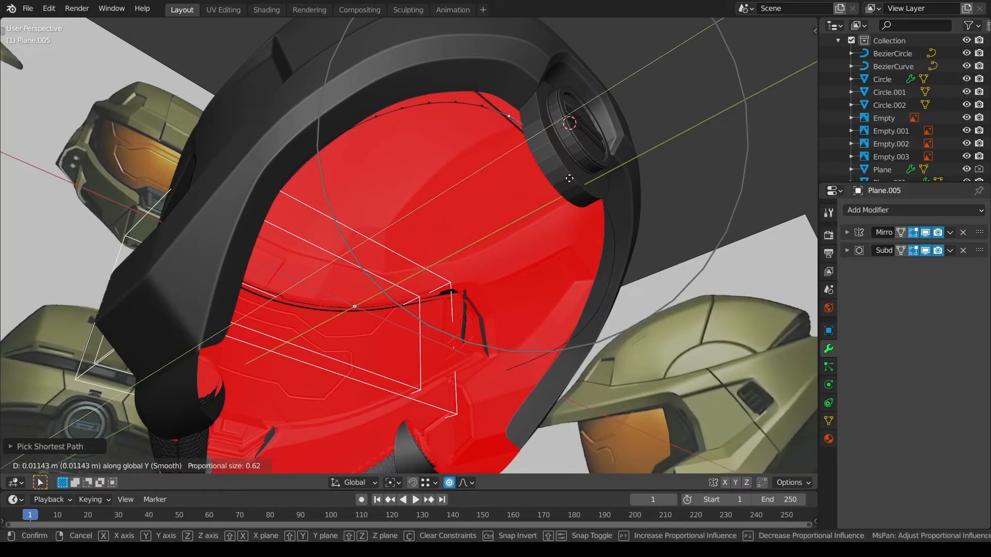
{"action": "left_click", "coordinate": [569, 178]}
Extrude the raised edge line vertically along Z into a thin strip inside the helmet rim, and clear the selection
{"action": "middle_click_drag", "start_coordinate": [569, 178], "coordinate": [454, 233]}
{"action": "key", "text": "e"}
{"action": "right_click", "coordinate": [425, 203]}
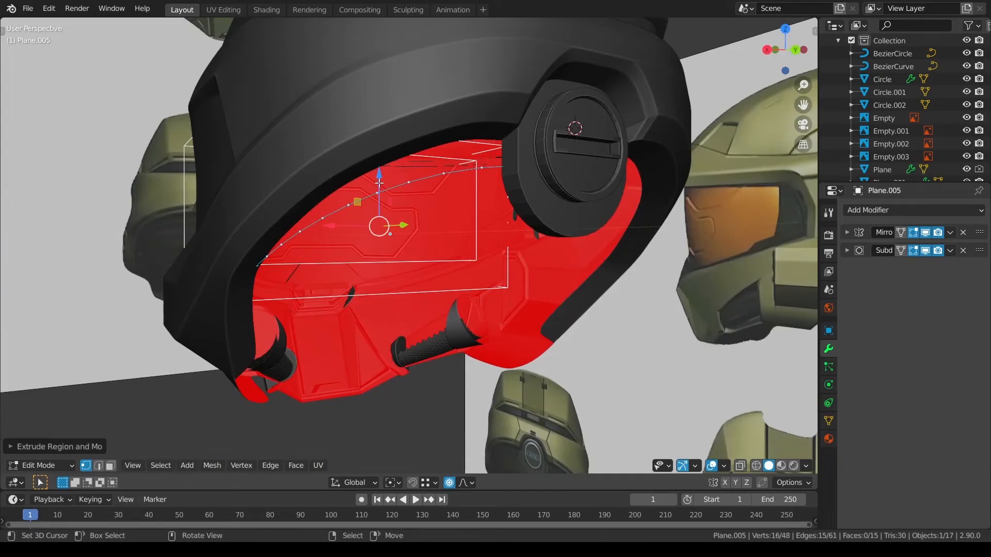
{"action": "key", "text": "g"}
{"action": "left_click", "coordinate": [382, 153]}
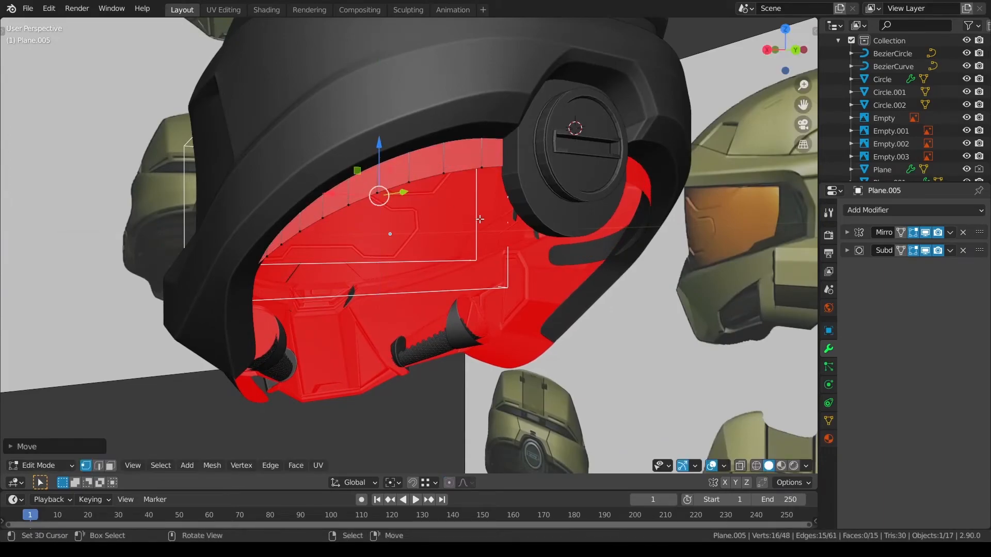
{"action": "key", "text": "ctrl+KP_Add"}
{"action": "right_click", "coordinate": [479, 220]}
{"action": "left_click", "coordinate": [480, 220]}
{"action": "key", "text": "alt+a"}
Check the strip from the back in wireframe, leave Edit Mode and isolate it together with the back reference image
{"action": "key", "text": "ctrl+KP_1"}
{"action": "key", "text": "shift+z"}
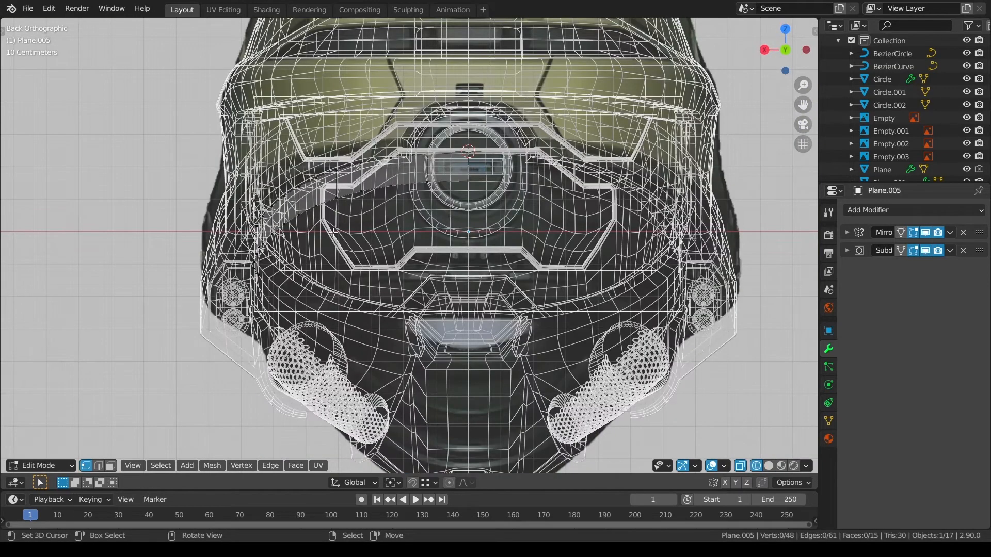
{"action": "scroll", "coordinate": [333, 232], "scroll_direction": "up", "scroll_amount": 2}
{"action": "key", "text": "Tab"}
{"action": "key", "text": "shift+z"}
{"action": "left_click", "coordinate": [35, 224]}
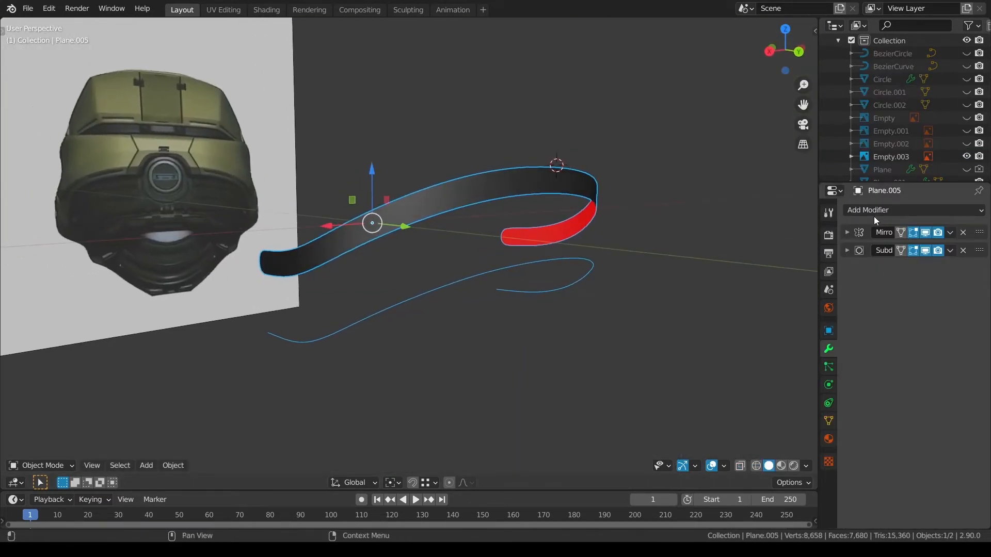
Add a Solidify modifier to the strip with a thickness of -0.07 m
{"action": "left_click", "coordinate": [878, 210]}
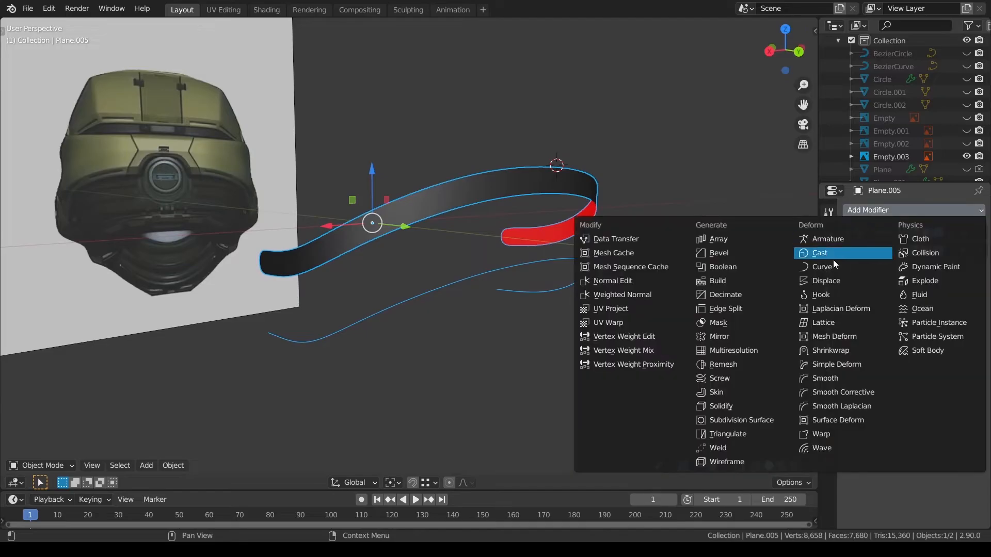
{"action": "left_click", "coordinate": [750, 409]}
{"action": "middle_click_drag", "start_coordinate": [587, 332], "coordinate": [575, 305]}
{"action": "mouse_move", "coordinate": [932, 303]}
{"action": "left_mouse_down"}
{"action": "mouse_move", "coordinate": [955, 303]}
{"action": "mouse_move", "coordinate": [914, 304]}
{"action": "left_mouse_up"}
{"action": "scroll", "coordinate": [648, 270], "scroll_direction": "up", "scroll_amount": 2}
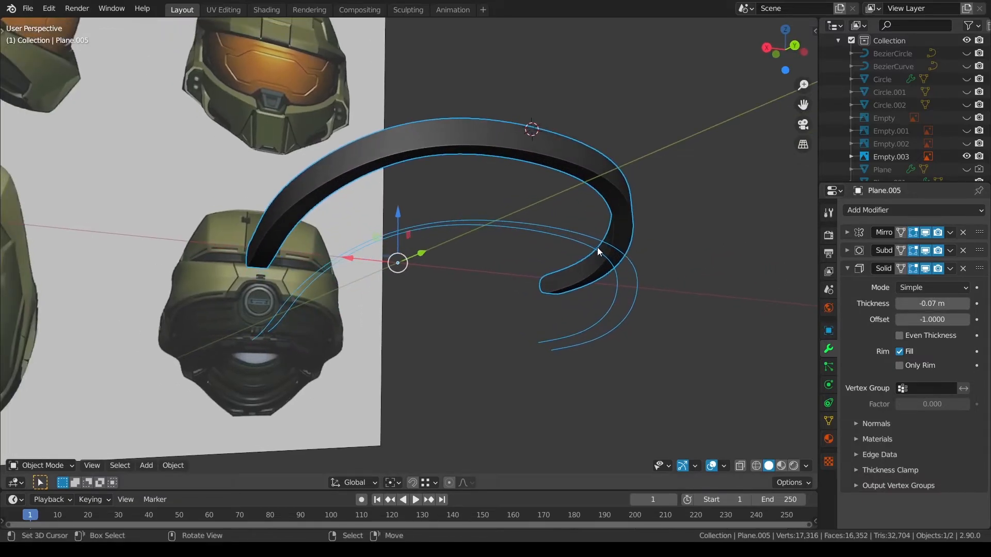
Reveal the hidden lower edge line and separate it from the strip into its own object
{"action": "key", "text": "Tab"}
{"action": "key", "text": "alt+h"}
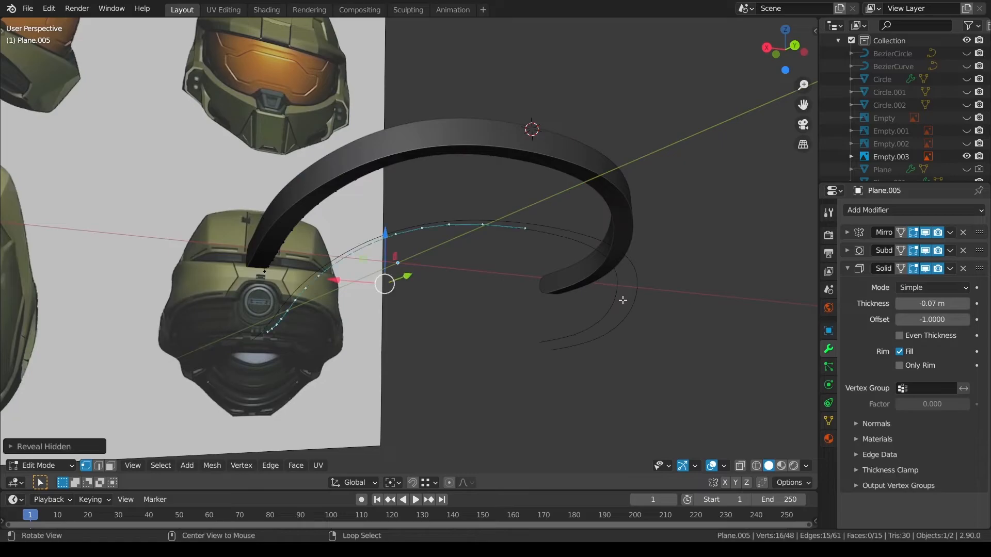
{"action": "left_click", "coordinate": [568, 264]}
{"action": "key", "text": "l"}
{"action": "key", "text": "p"}
{"action": "left_click", "coordinate": [522, 228]}
{"action": "key", "text": "Tab"}
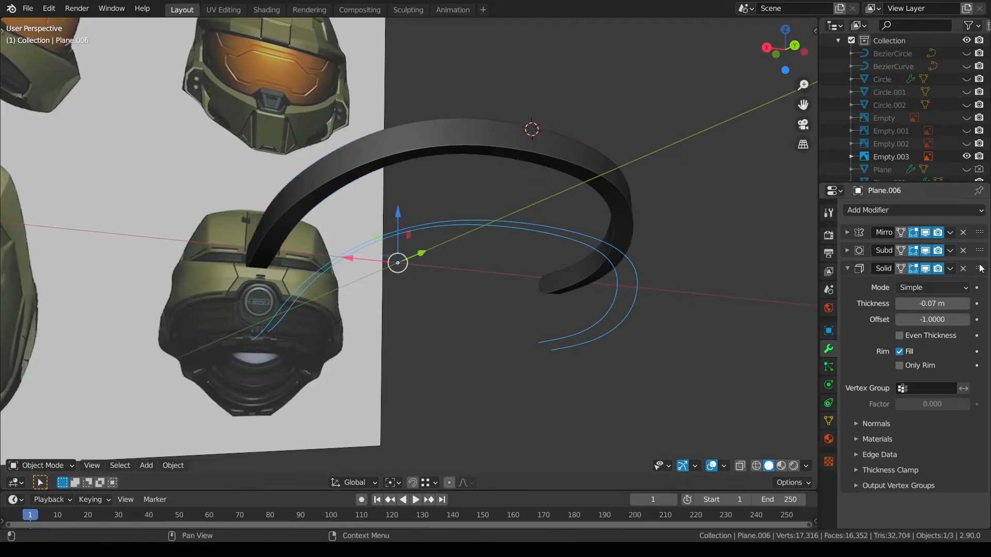
Remove the Solidify modifier from the separated edge line object and unhide all objects
{"action": "left_click", "coordinate": [963, 269]}
{"action": "left_click", "coordinate": [637, 270]}
{"action": "middle_click_drag", "start_coordinate": [515, 144], "coordinate": [463, 115]}
{"action": "key", "text": "alt+h"}
Set the strip's Solidify thickness to -0.032 m and deselect everything
{"action": "left_click", "coordinate": [396, 68]}
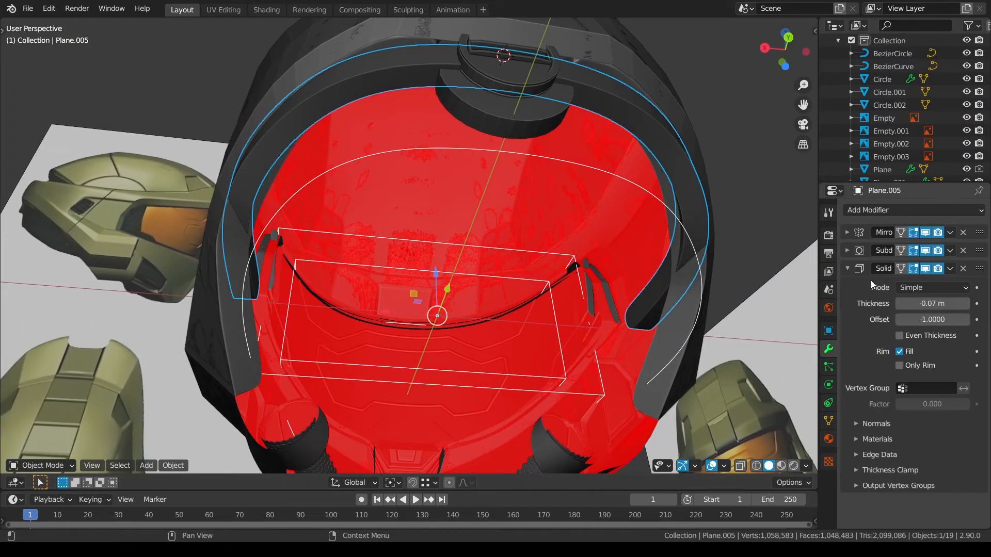
{"action": "left_click_drag", "start_coordinate": [950, 303], "coordinate": [973, 303]}
{"action": "key", "text": "alt+a"}
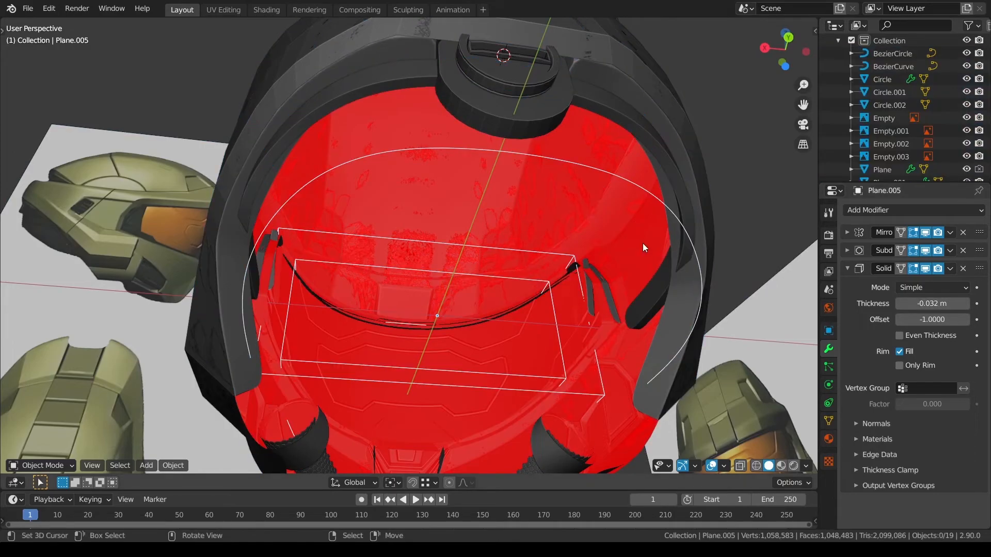
Select the strip's lower end vertices and move them inward along X about 0.023 m with smooth proportional editing, size about 0.47
{"action": "scroll", "coordinate": [638, 209], "scroll_direction": "up", "scroll_amount": 2}
{"action": "left_click", "coordinate": [251, 148]}
{"action": "key", "text": "Tab"}
{"action": "middle_click_drag", "start_coordinate": [432, 189], "coordinate": [471, 204], "text": "shift"}
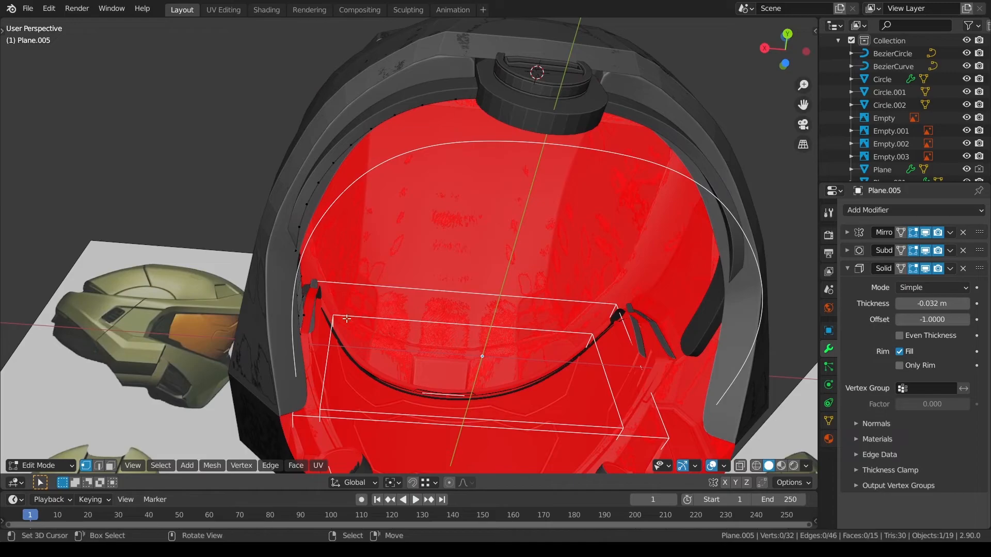
{"action": "key", "text": "alt+z"}
{"action": "left_click_drag", "start_coordinate": [310, 222], "coordinate": [238, 336]}
{"action": "key", "text": "alt+z"}
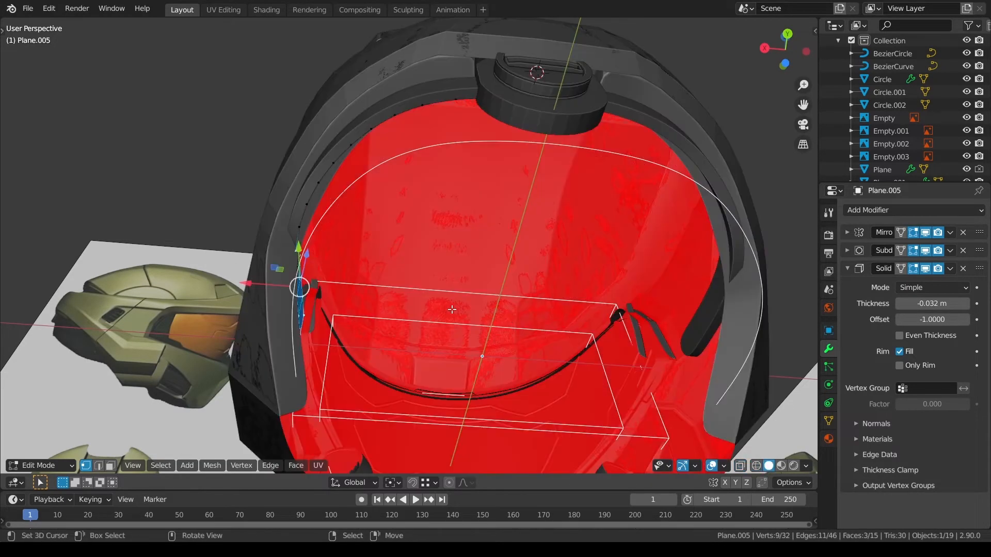
{"action": "key", "text": "o"}
{"action": "key", "text": "g"}
{"action": "key", "text": "x"}
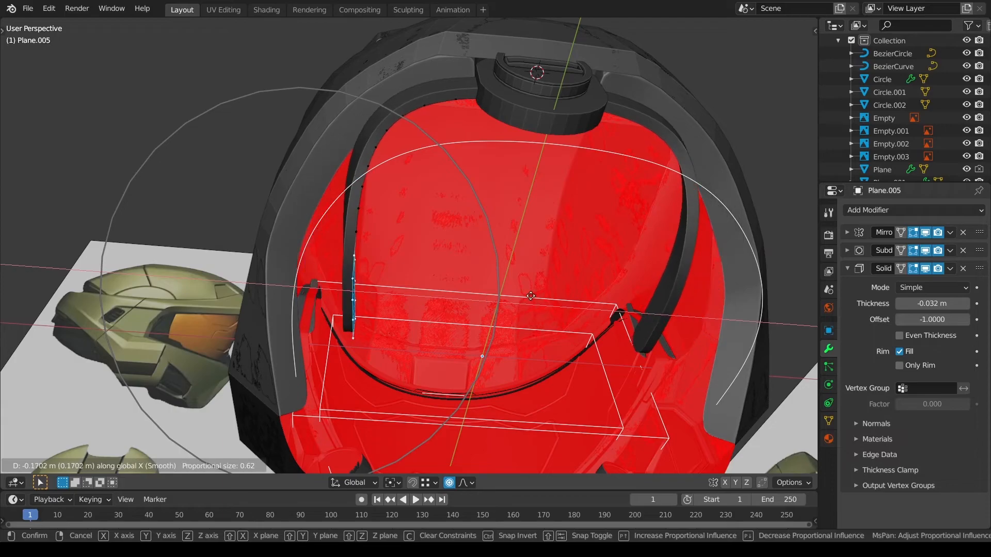
{"action": "scroll", "coordinate": [496, 289], "scroll_direction": "up", "scroll_amount": 2}
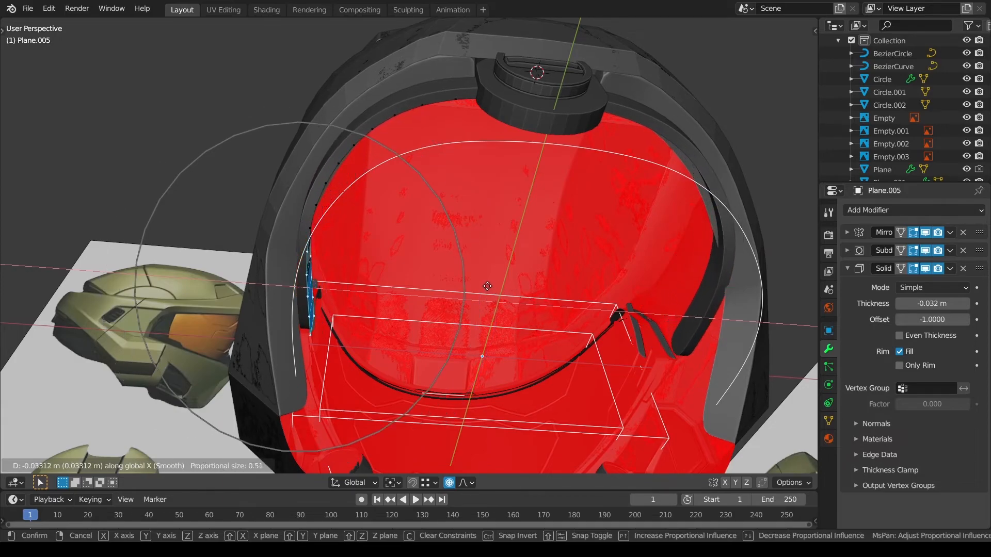
{"action": "scroll", "coordinate": [485, 286], "scroll_direction": "up", "scroll_amount": 1}
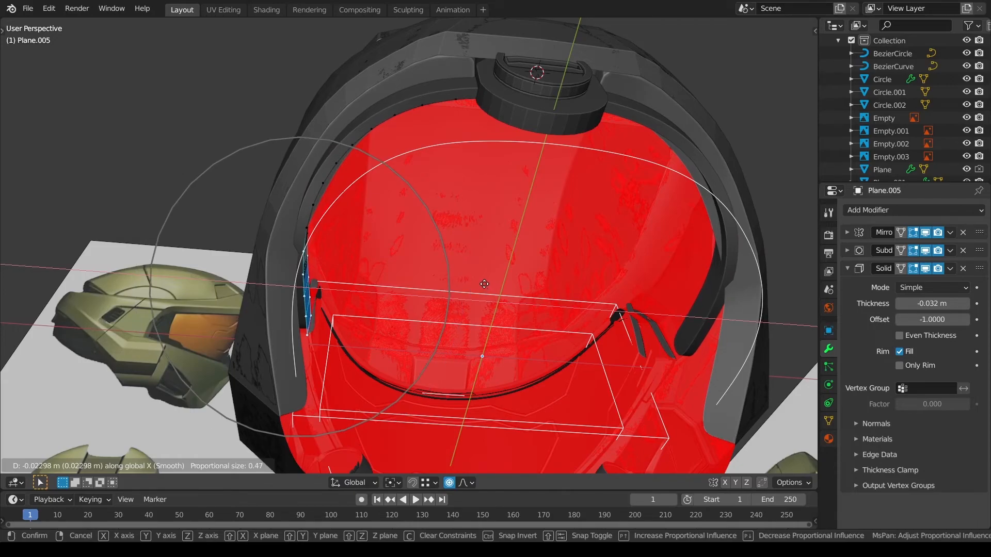
{"action": "left_click", "coordinate": [484, 284]}
Set the strip's Solidify thickness to -0.053 m
{"action": "middle_click_drag", "start_coordinate": [484, 284], "coordinate": [477, 331]}
{"action": "key", "text": "ctrl+Tab"}
{"action": "left_click_drag", "start_coordinate": [932, 304], "coordinate": [916, 303]}
Move the strip's lower end vertices further inward along X about 0.028 m with proportional size about 0.75
{"action": "middle_click_drag", "start_coordinate": [578, 253], "coordinate": [520, 213]}
{"action": "key", "text": "Tab"}
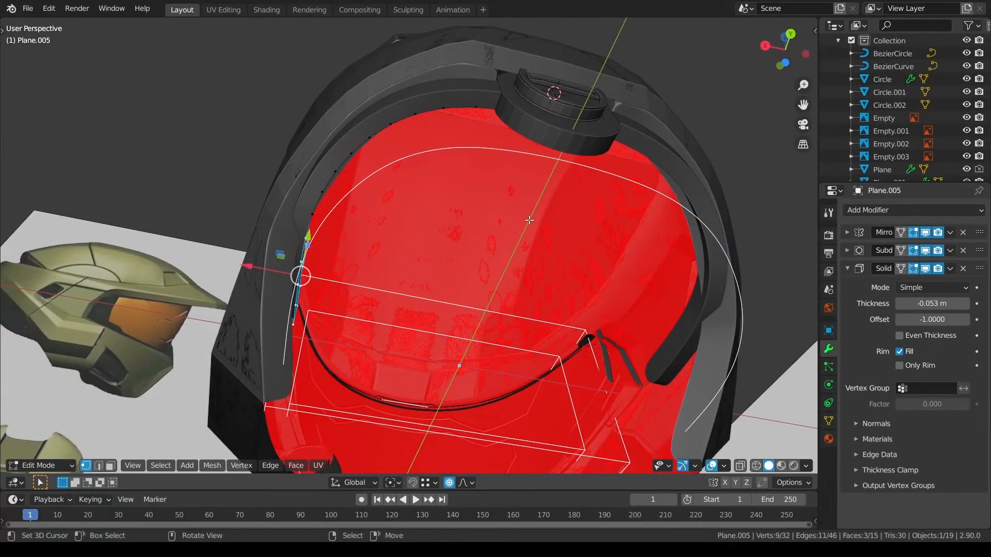
{"action": "key", "text": "g"}
{"action": "key", "text": "x"}
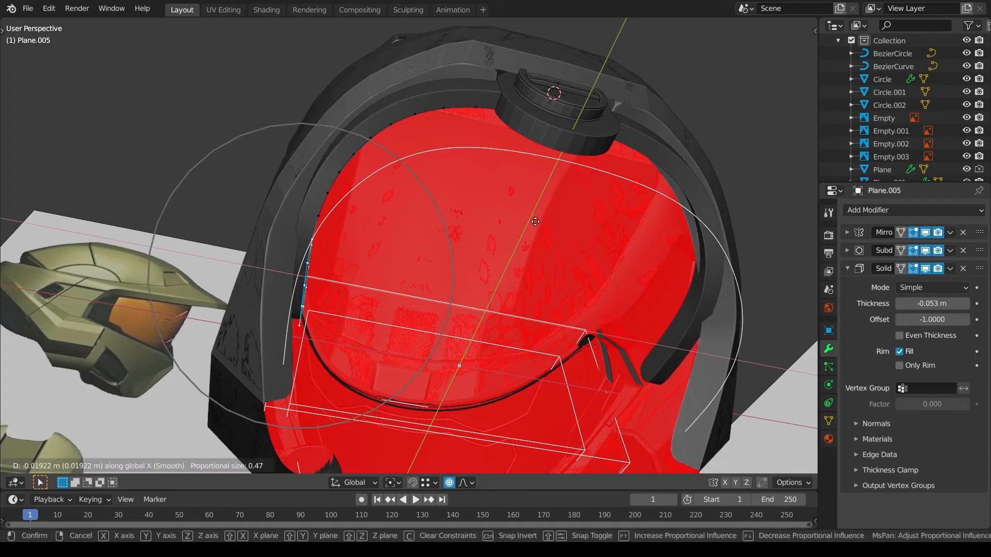
{"action": "scroll", "coordinate": [537, 222], "scroll_direction": "down", "scroll_amount": 2}
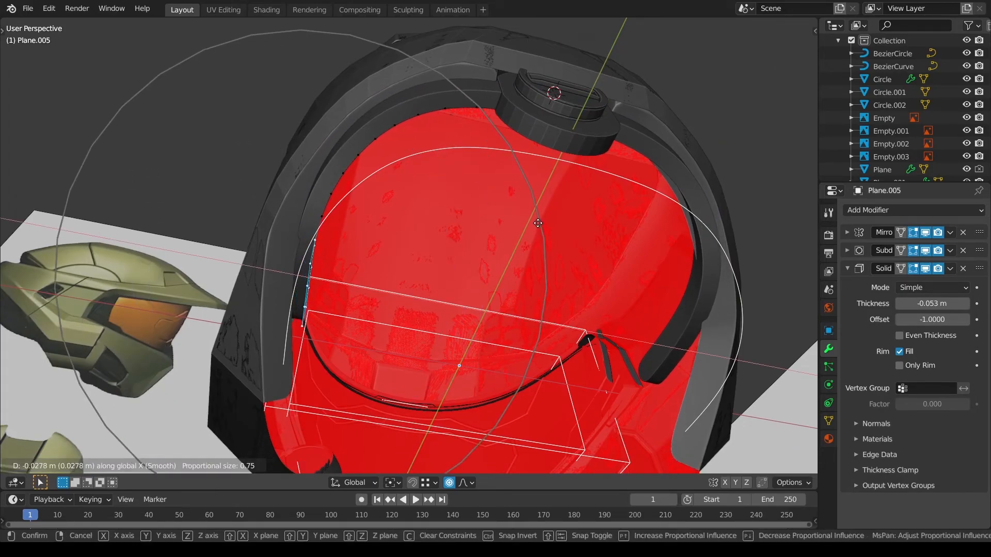
{"action": "left_click", "coordinate": [538, 223]}
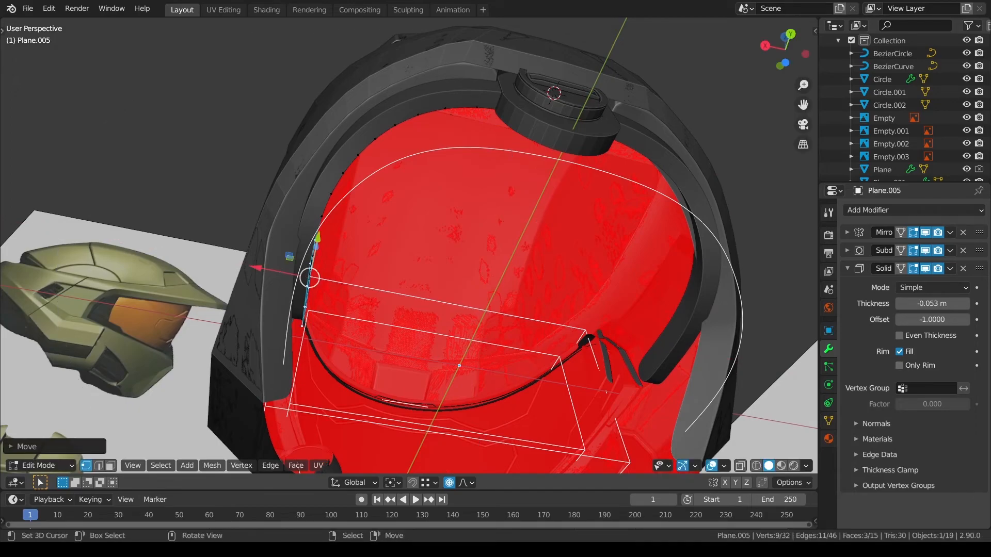
Move the strip's lowest end edge outward along X about 0.08 m with proportional editing
{"action": "middle_click_drag", "start_coordinate": [367, 284], "coordinate": [403, 368]}
{"action": "left_click", "coordinate": [309, 335]}
{"action": "key", "text": "g"}
{"action": "key", "text": "x"}
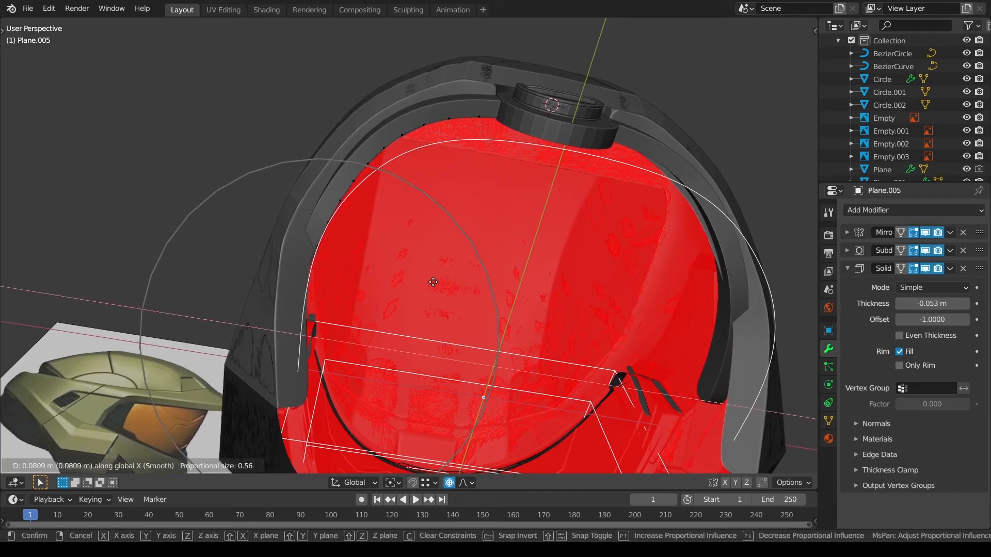
{"action": "left_click", "coordinate": [436, 283]}
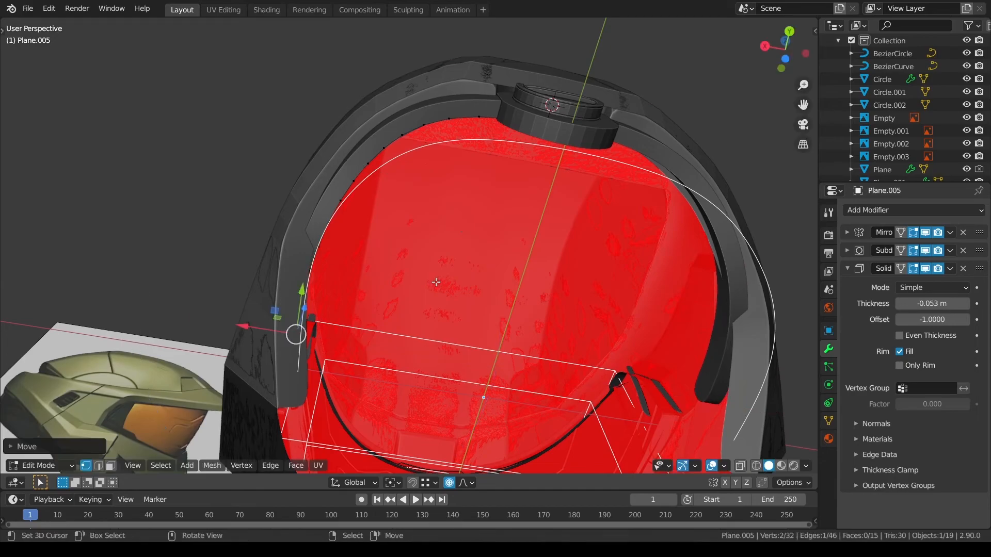
Isolate the strip to examine its curve and end shape, and return to the full scene with nothing selected
{"action": "middle_click_drag", "start_coordinate": [366, 342], "coordinate": [400, 345]}
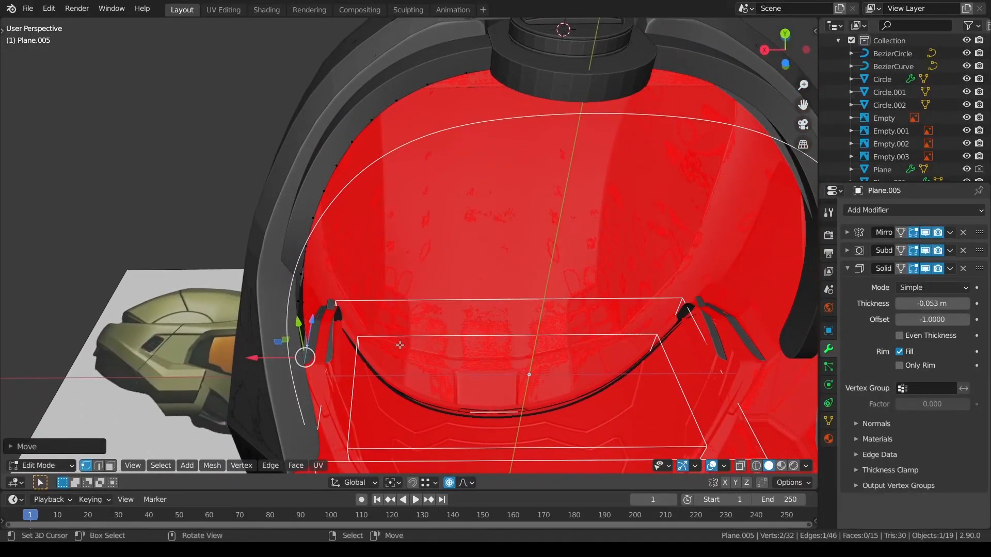
{"action": "key", "text": "KP_1"}
{"action": "key", "text": "ctrl+KP_1"}
{"action": "key", "text": "KP_Divide"}
{"action": "middle_click_drag", "start_coordinate": [405, 347], "coordinate": [415, 196]}
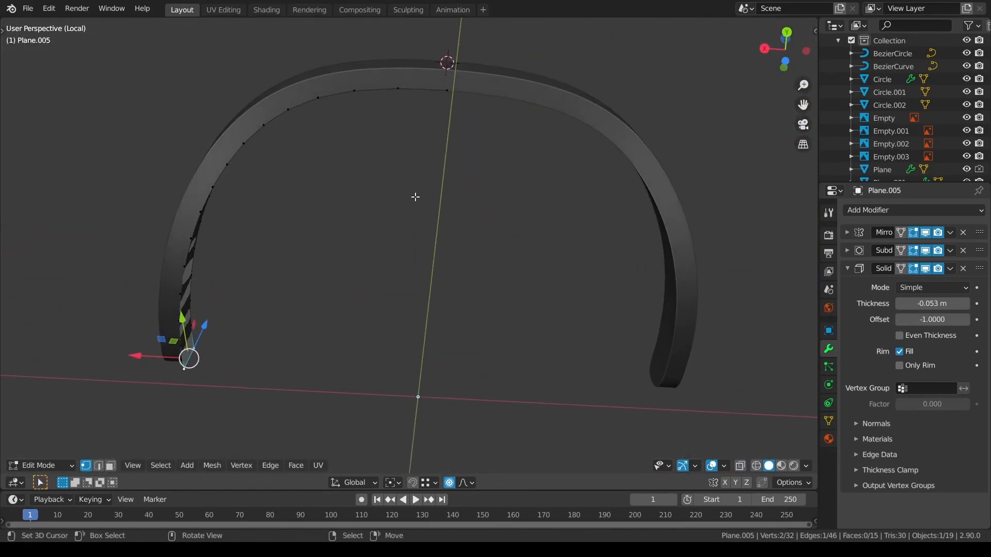
{"action": "key", "text": "KP_Divide"}
{"action": "key", "text": "Tab"}
{"action": "key", "text": "alt+a"}
Duplicate the whole strip mesh just below itself and shrink the copy inward by about 0.033 m
{"action": "middle_click_drag", "start_coordinate": [416, 253], "coordinate": [516, 217]}
{"action": "left_click", "coordinate": [519, 161]}
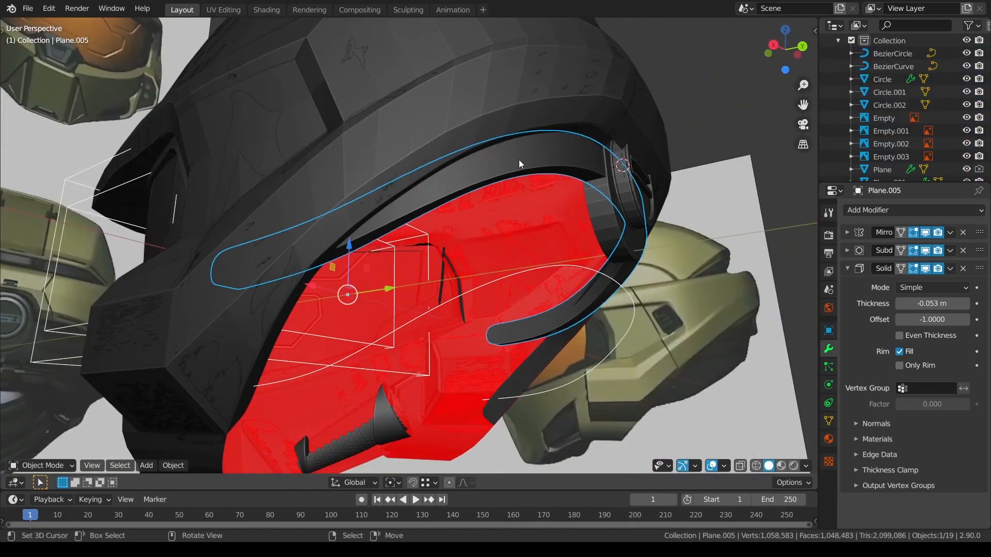
{"action": "key", "text": "Tab"}
{"action": "key", "text": "a"}
{"action": "key", "text": "shift+d"}
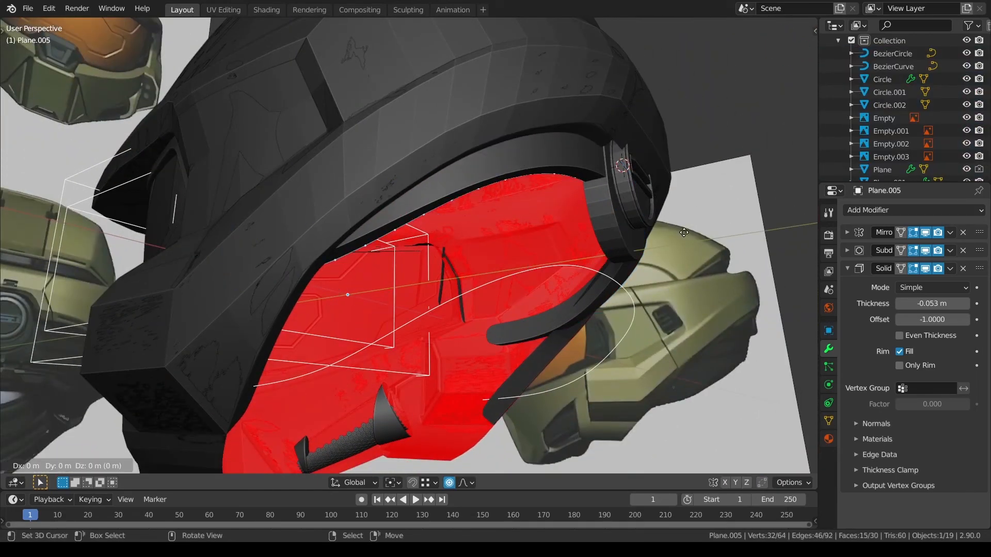
{"action": "right_click", "coordinate": [685, 233]}
{"action": "left_click_drag", "start_coordinate": [431, 181], "coordinate": [431, 223]}
{"action": "key", "text": "ctrl+z"}
{"action": "middle_click_drag", "start_coordinate": [431, 227], "coordinate": [387, 236]}
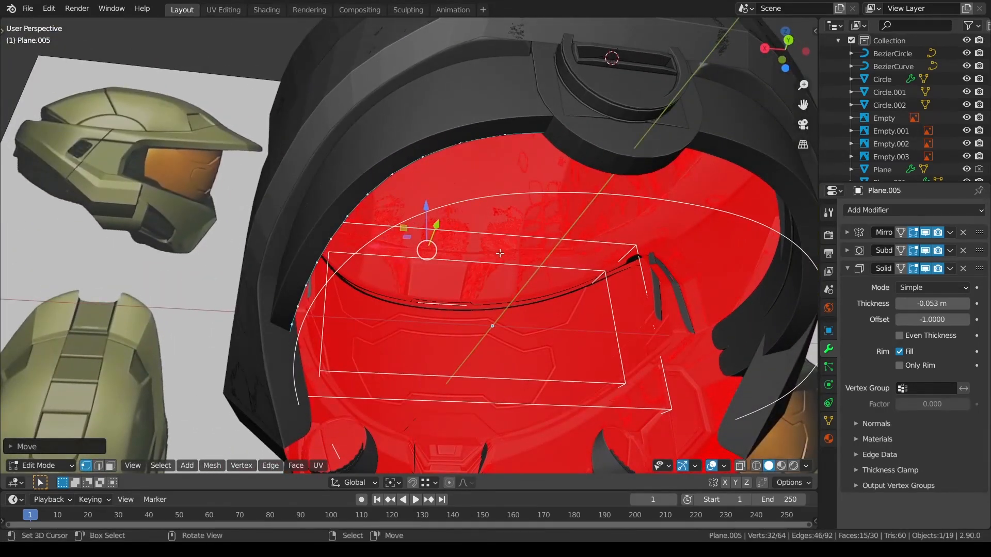
{"action": "key", "text": "alt+s"}
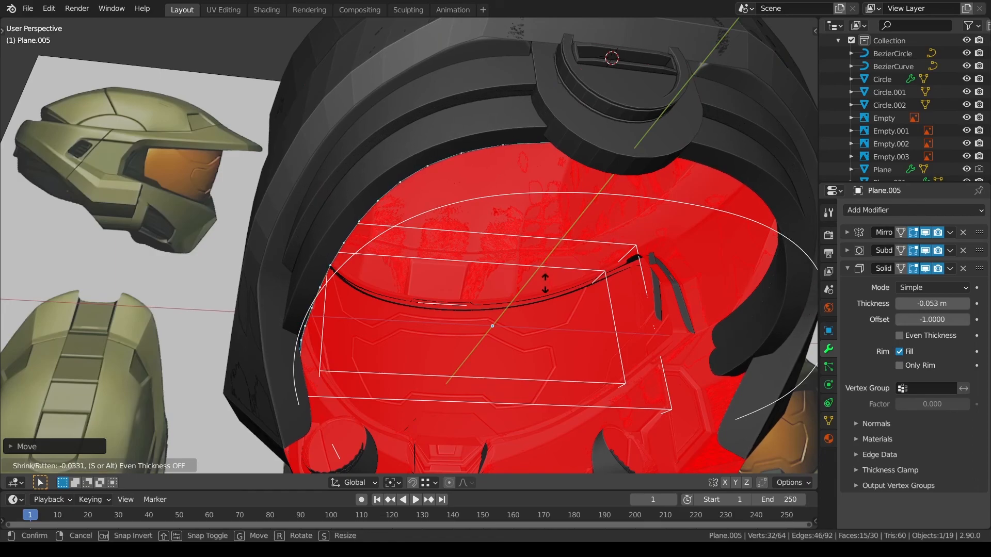
{"action": "left_click", "coordinate": [545, 283]}
Duplicate the lower strip further down along Z and shrink the new copy inward by about 0.011 m
{"action": "middle_click_drag", "start_coordinate": [545, 283], "coordinate": [428, 242]}
{"action": "key", "text": "shift+d"}
{"action": "key", "text": "z"}
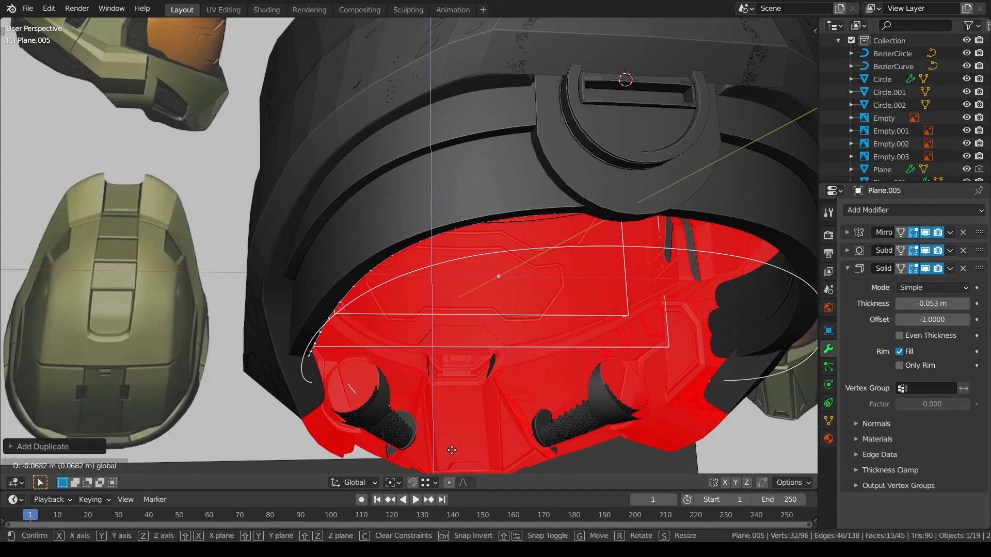
{"action": "left_click", "coordinate": [443, 65]}
{"action": "middle_click_drag", "start_coordinate": [443, 65], "coordinate": [567, 102]}
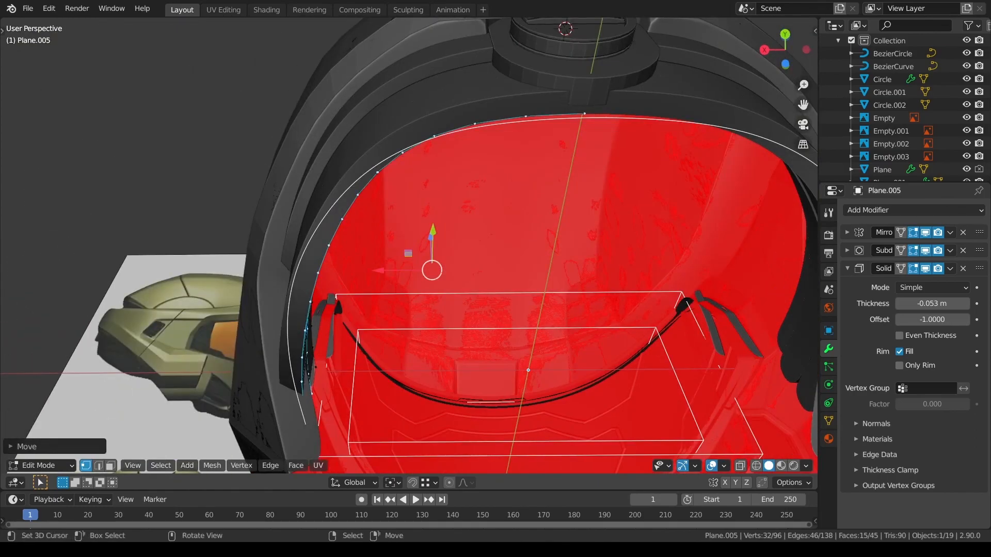
{"action": "key", "text": "alt+s"}
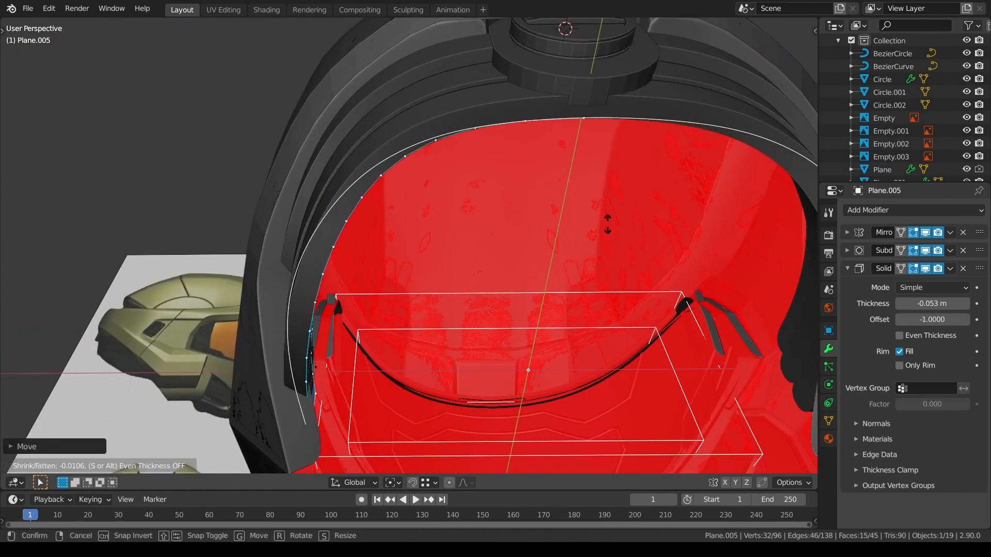